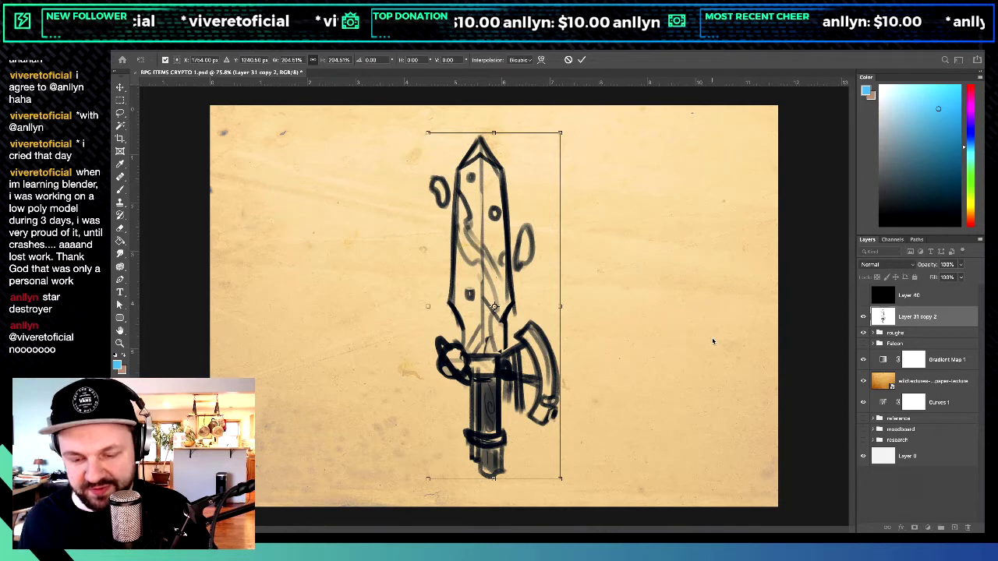
Step: Apply the enlarged transform to the sword sketch
{"action": "key", "text": "Return"}
Step: Sketch a quick blue wedge-shaped spaceship with a raised bridge on the empty paper to the right of the sword
{"action": "key", "text": "b"}
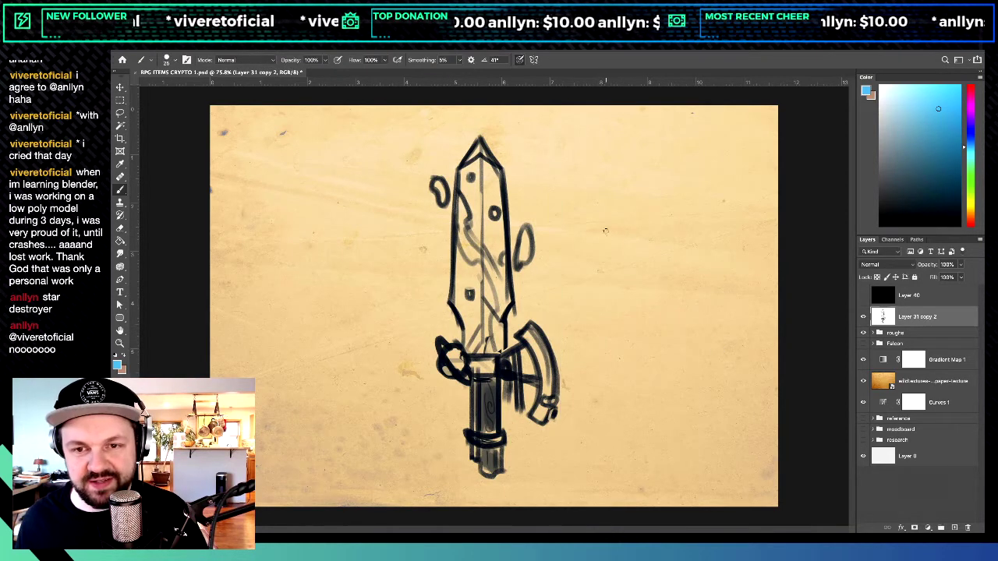
{"action": "mouse_move", "coordinate": [599, 224]}
{"action": "left_mouse_down"}
{"action": "mouse_move", "coordinate": [632, 203]}
{"action": "mouse_move", "coordinate": [639, 225]}
{"action": "mouse_move", "coordinate": [597, 231]}
{"action": "mouse_move", "coordinate": [662, 234]}
{"action": "left_mouse_up"}
{"action": "left_click_drag", "start_coordinate": [585, 243], "coordinate": [696, 273]}
{"action": "mouse_move", "coordinate": [659, 234]}
{"action": "left_mouse_down"}
{"action": "mouse_move", "coordinate": [709, 264]}
{"action": "mouse_move", "coordinate": [591, 273]}
{"action": "left_mouse_up"}
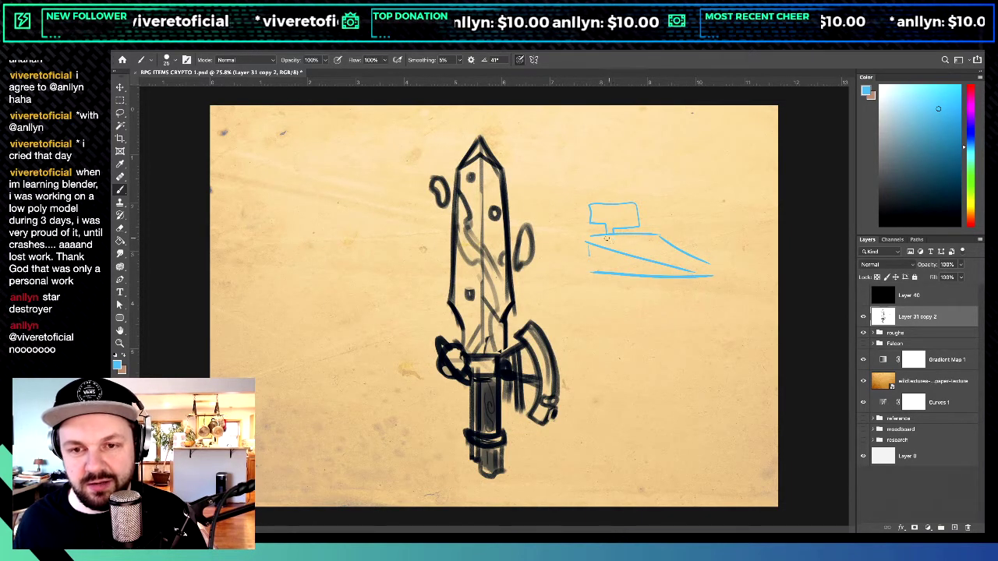
{"action": "mouse_move", "coordinate": [605, 239]}
{"action": "left_mouse_down"}
{"action": "mouse_move", "coordinate": [645, 237]}
{"action": "mouse_move", "coordinate": [652, 259]}
{"action": "mouse_move", "coordinate": [673, 251]}
{"action": "mouse_move", "coordinate": [698, 266]}
{"action": "left_mouse_up"}
{"action": "mouse_move", "coordinate": [590, 207]}
{"action": "left_mouse_down"}
{"action": "mouse_move", "coordinate": [636, 204]}
{"action": "mouse_move", "coordinate": [589, 209]}
{"action": "mouse_move", "coordinate": [624, 200]}
{"action": "mouse_move", "coordinate": [641, 189]}
{"action": "mouse_move", "coordinate": [630, 180]}
{"action": "mouse_move", "coordinate": [650, 177]}
{"action": "left_mouse_up"}
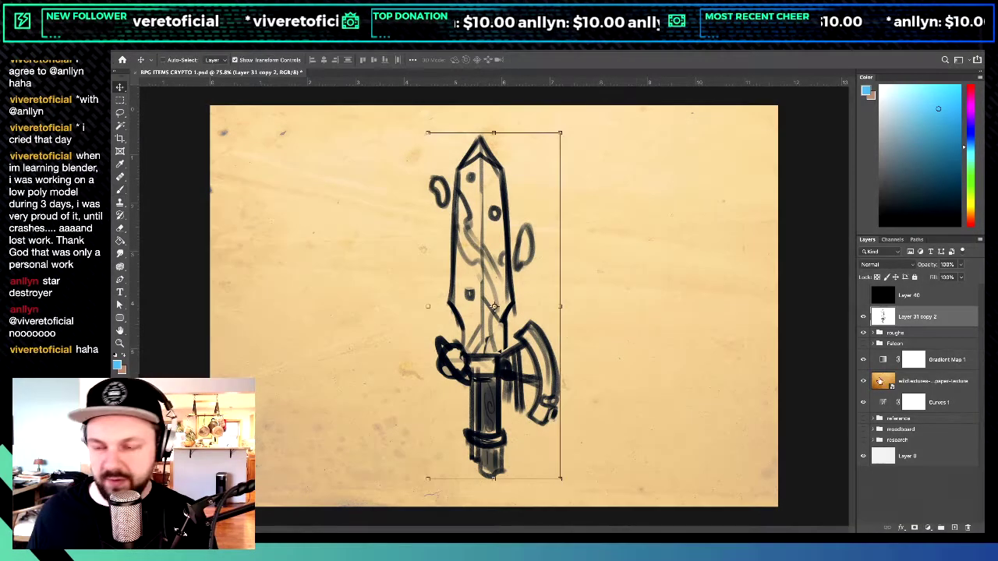
Step: Show the Falcon group as a size reference, scale the sword sketch to about 89%, and reposition it over the finished sword
{"action": "left_click", "coordinate": [864, 344]}
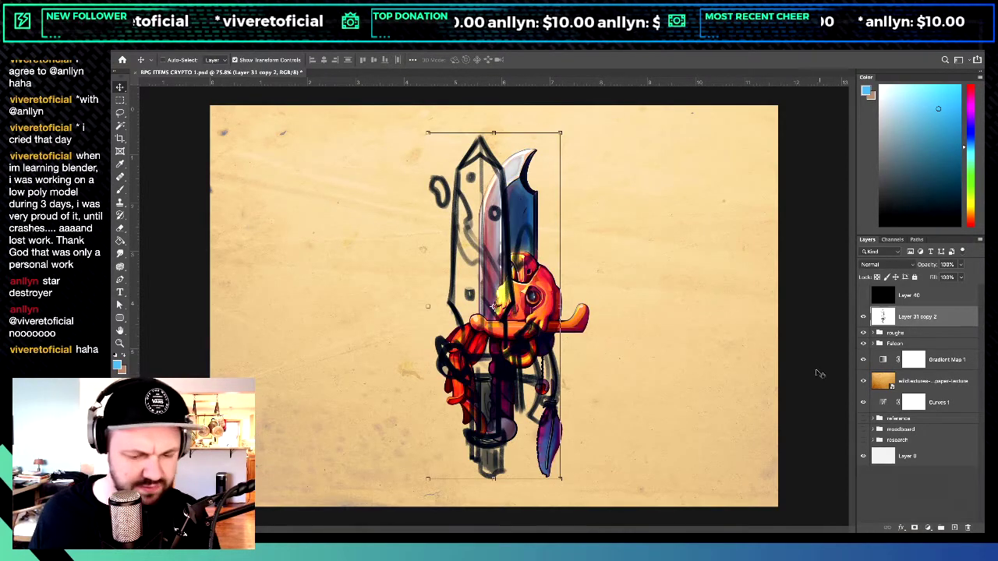
{"action": "left_click_drag", "start_coordinate": [561, 133], "coordinate": [550, 152]}
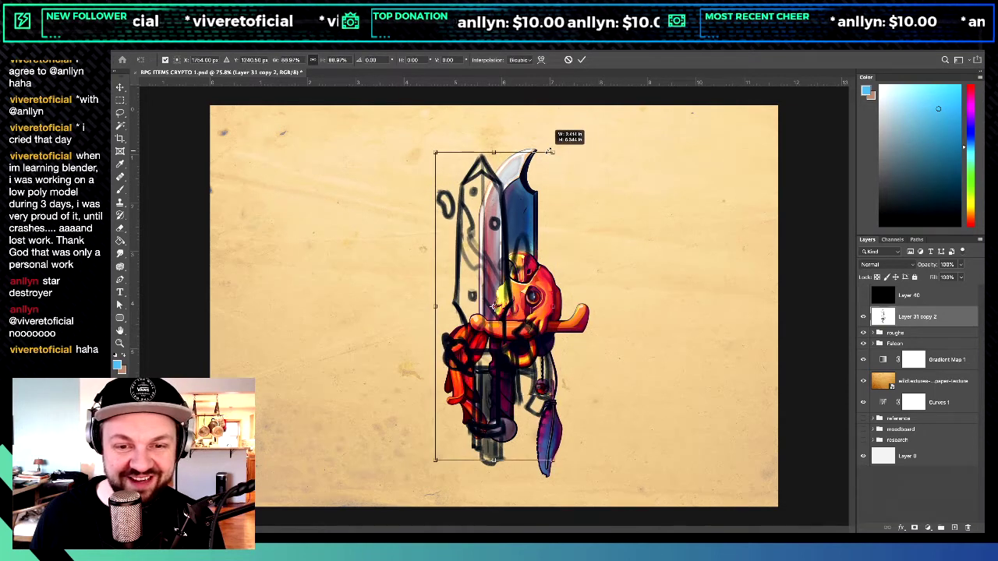
{"action": "mouse_move", "coordinate": [545, 220]}
{"action": "left_mouse_down"}
{"action": "mouse_move", "coordinate": [538, 206]}
{"action": "mouse_move", "coordinate": [535, 215]}
{"action": "left_mouse_up"}
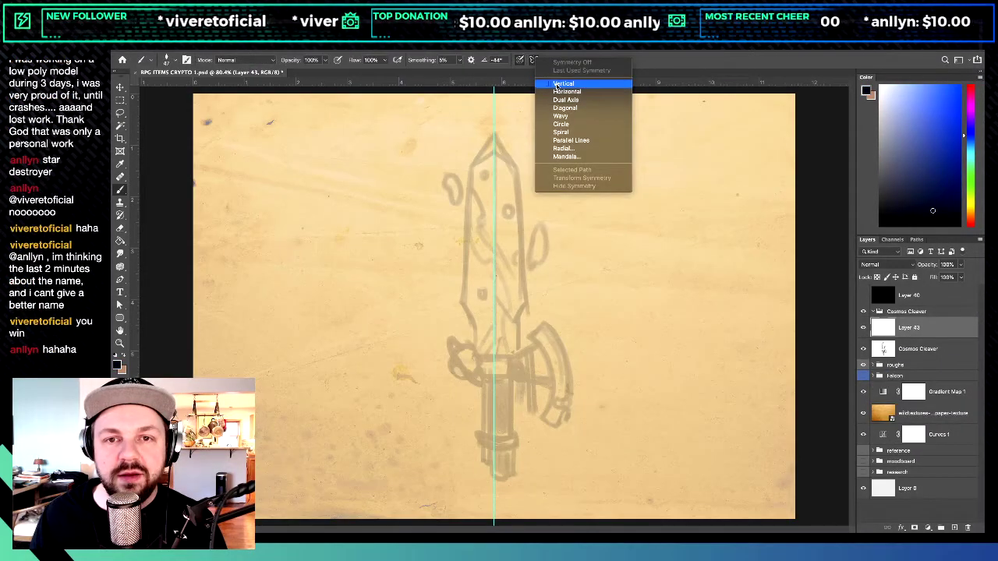
Step: Turn on vertical paint symmetry and ink the blade's pointed tip and long side edges on Layer 43 over the faded sketch
{"action": "left_click", "coordinate": [557, 84]}
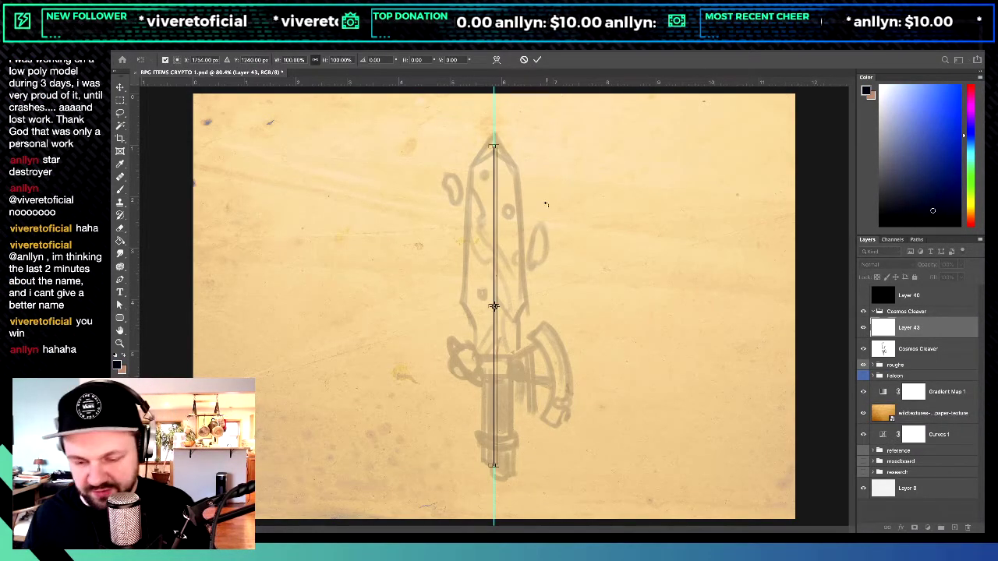
{"action": "key", "text": "Return"}
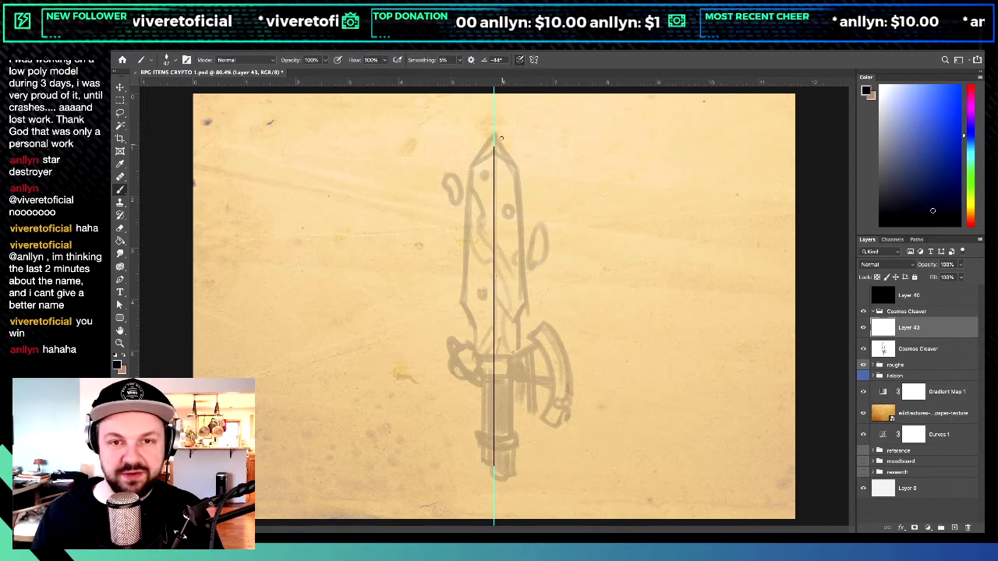
{"action": "scroll", "coordinate": [490, 159], "scroll_direction": "up", "scroll_amount": 1}
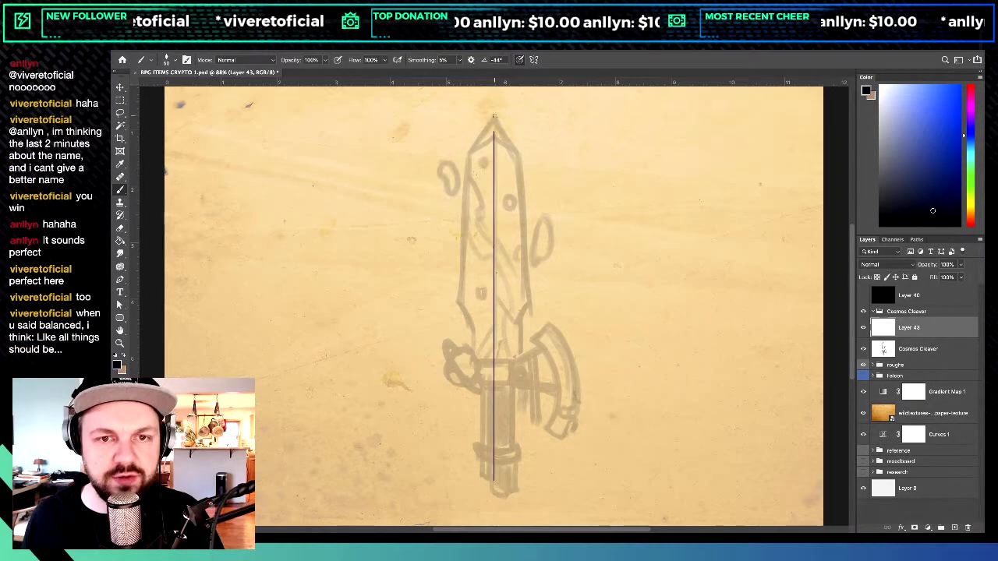
{"action": "left_click_drag", "start_coordinate": [473, 147], "coordinate": [493, 118]}
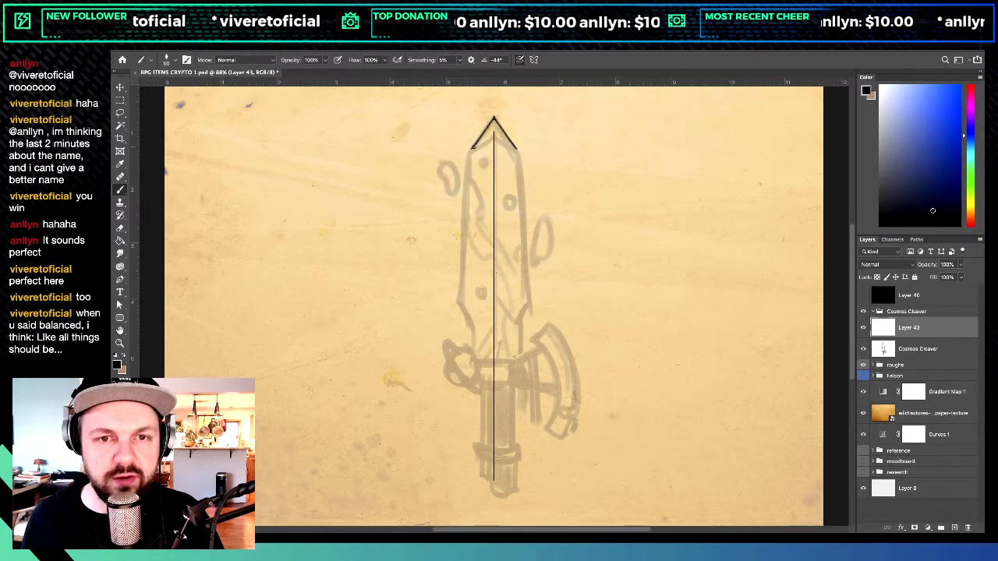
{"action": "left_click_drag", "start_coordinate": [470, 150], "coordinate": [493, 120]}
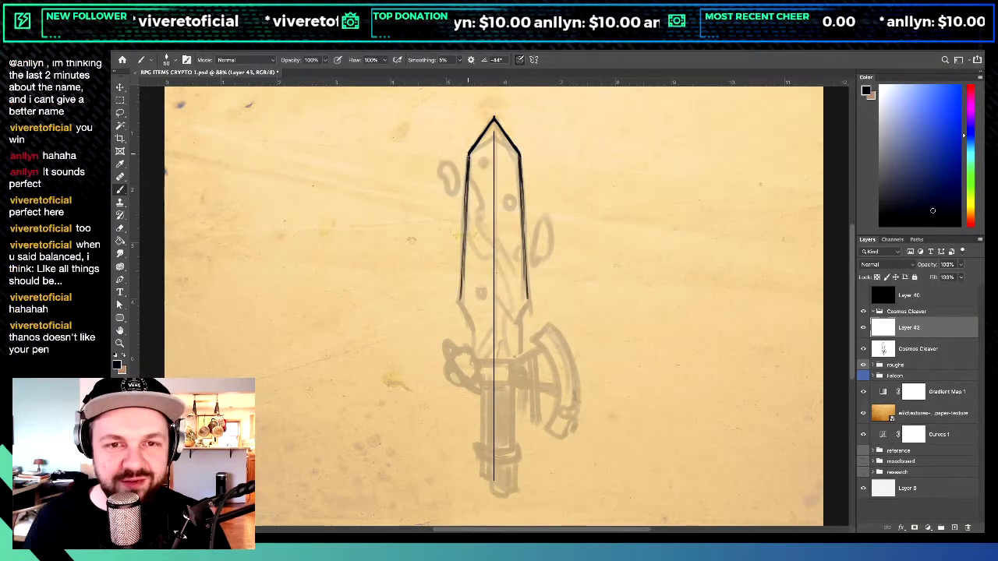
{"action": "left_click_drag", "start_coordinate": [467, 203], "coordinate": [459, 284]}
{"action": "left_click_drag", "start_coordinate": [526, 278], "coordinate": [531, 303]}
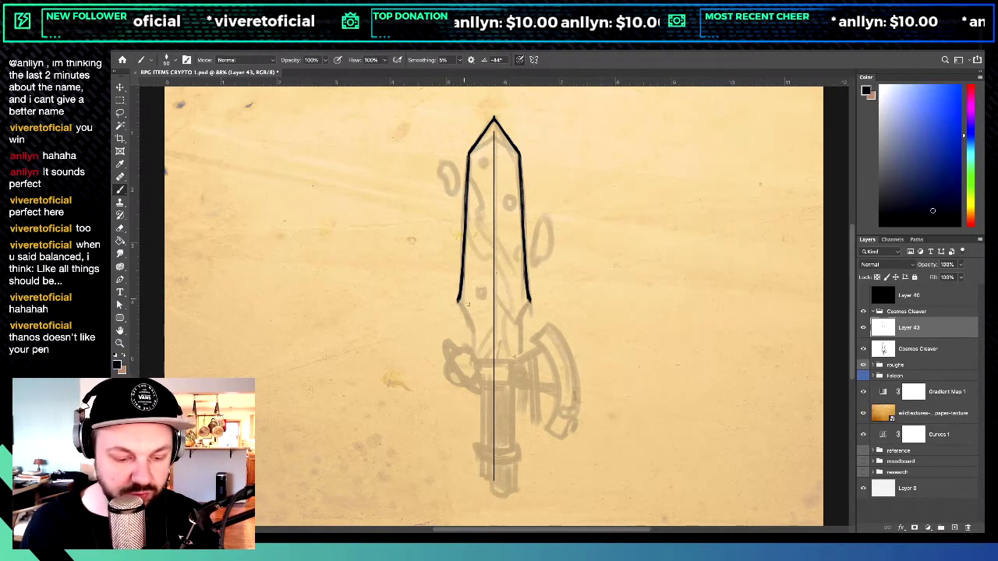
Step: Try inward-curving shoulder lines at the base of the blade, undoing and redrawing the mirrored stroke
{"action": "left_click_drag", "start_coordinate": [457, 301], "coordinate": [474, 333]}
{"action": "key", "text": "super+z"}
{"action": "key", "text": "super+z"}
{"action": "left_click_drag", "start_coordinate": [458, 301], "coordinate": [471, 334]}
{"action": "key", "text": "super+z"}
{"action": "key", "text": "super+z"}
{"action": "left_click_drag", "start_coordinate": [457, 301], "coordinate": [475, 339]}
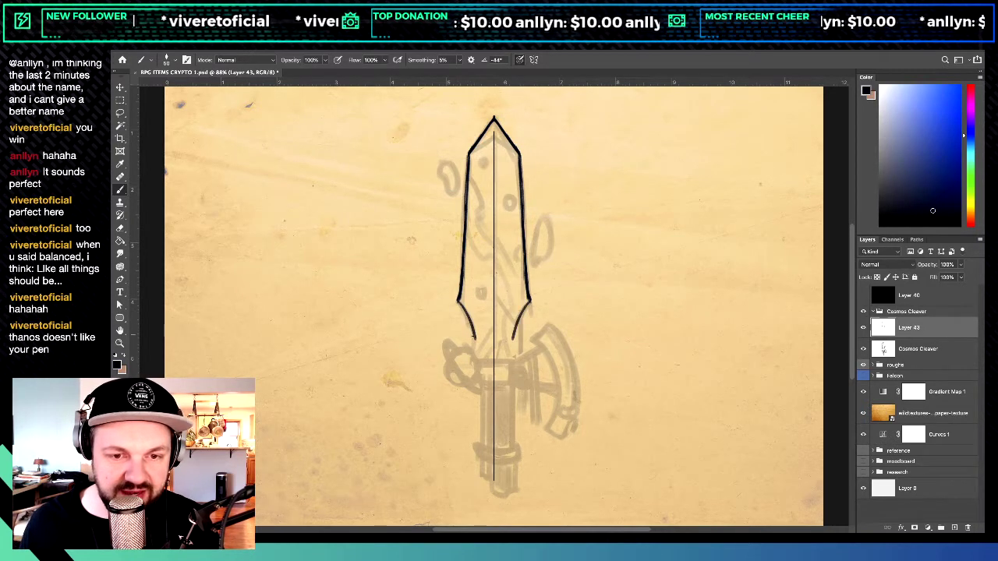
{"action": "key", "text": "super+z"}
{"action": "left_click_drag", "start_coordinate": [458, 301], "coordinate": [474, 343]}
{"action": "key", "text": "super+z"}
{"action": "key", "text": "super+z"}
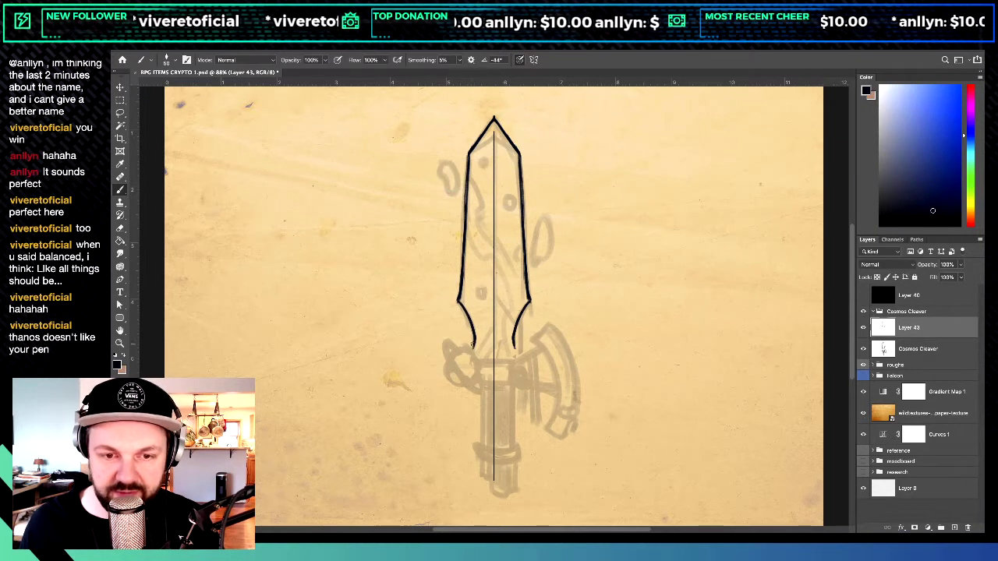
{"action": "key", "text": "super+z"}
{"action": "left_click_drag", "start_coordinate": [458, 301], "coordinate": [475, 347]}
{"action": "key", "text": "super+z"}
{"action": "left_click_drag", "start_coordinate": [458, 301], "coordinate": [473, 344]}
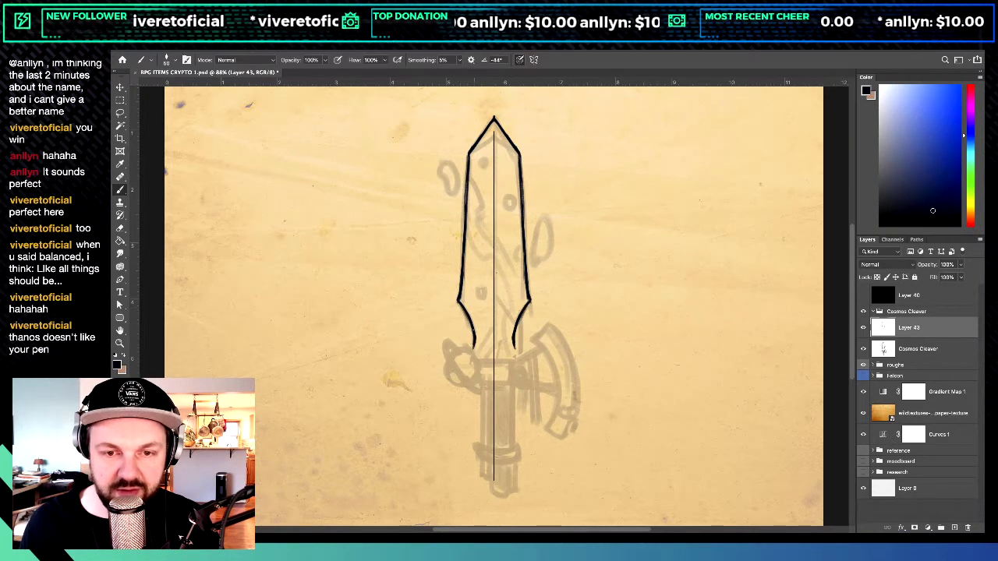
{"action": "key", "text": "super+z"}
{"action": "left_click_drag", "start_coordinate": [459, 301], "coordinate": [474, 347]}
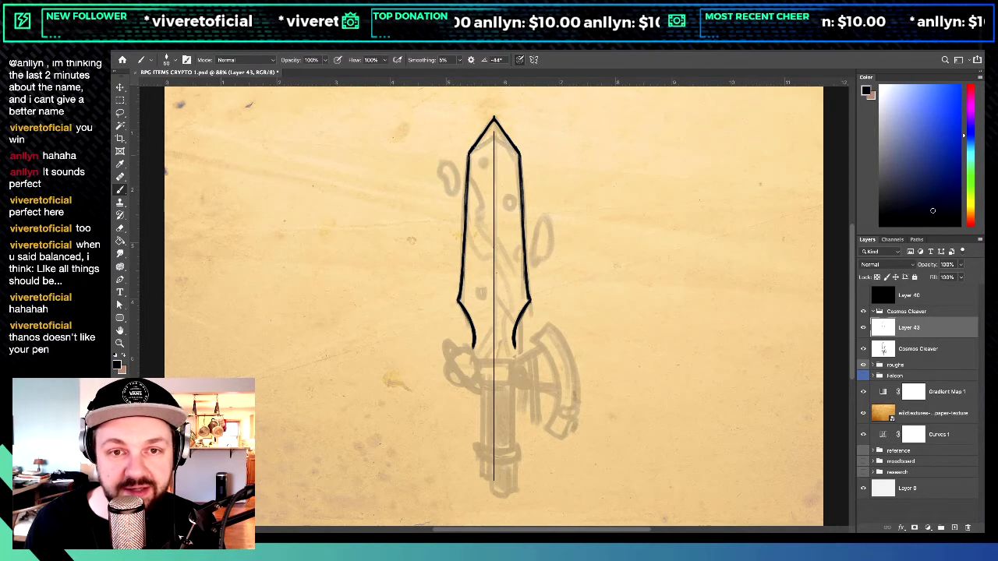
Step: Try mirrored inner bevel lines just below the blade's tip and undo them
{"action": "mouse_move", "coordinate": [494, 139]}
{"action": "left_mouse_down"}
{"action": "mouse_move", "coordinate": [470, 155]}
{"action": "mouse_move", "coordinate": [494, 139]}
{"action": "left_mouse_up"}
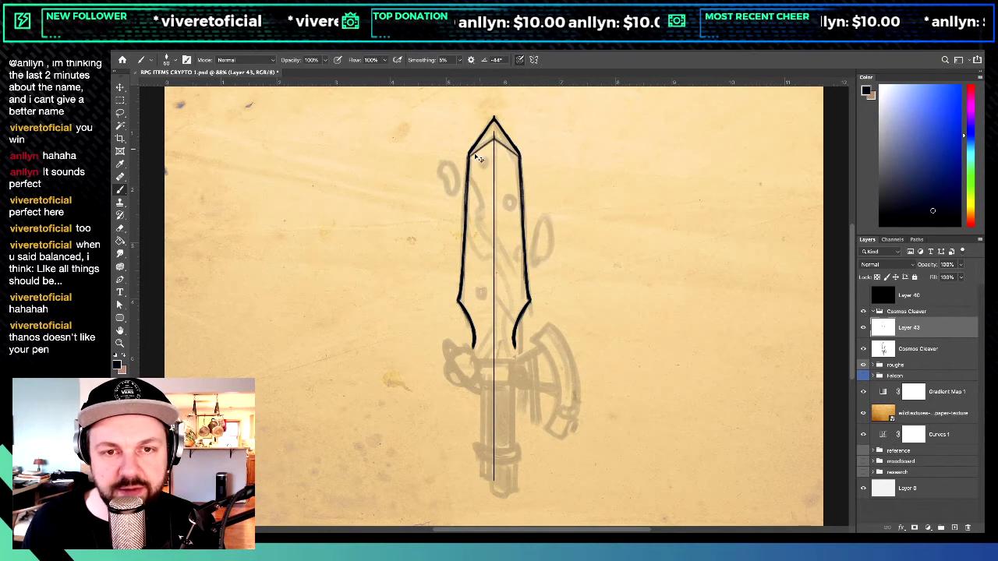
{"action": "key", "text": "ctrl+z"}
{"action": "key", "text": "ctrl+z"}
{"action": "key", "text": "ctrl+z"}
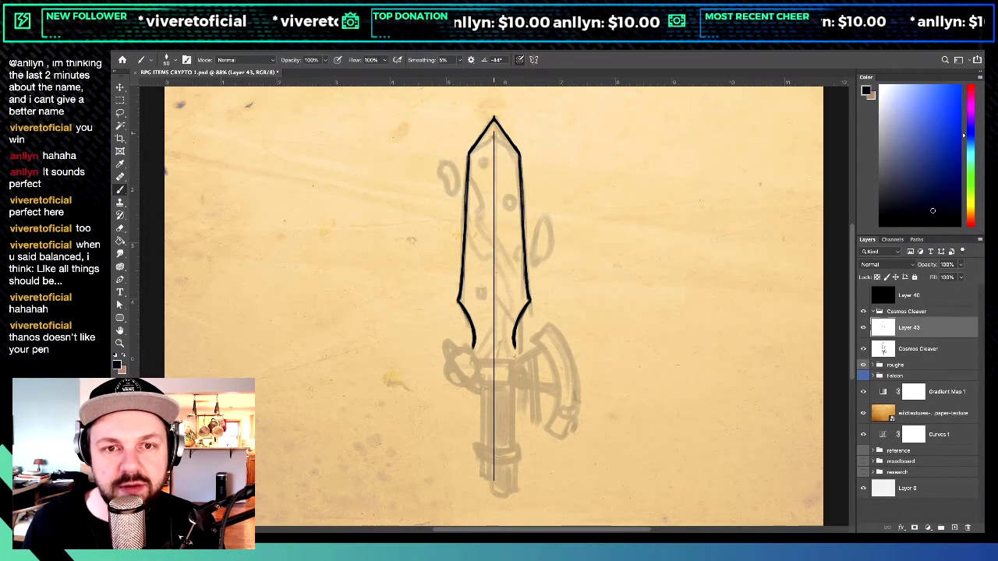
{"action": "mouse_move", "coordinate": [494, 138]}
{"action": "left_mouse_down"}
{"action": "mouse_move", "coordinate": [471, 156]}
{"action": "mouse_move", "coordinate": [494, 136]}
{"action": "left_mouse_up"}
{"action": "key", "text": "ctrl+z"}
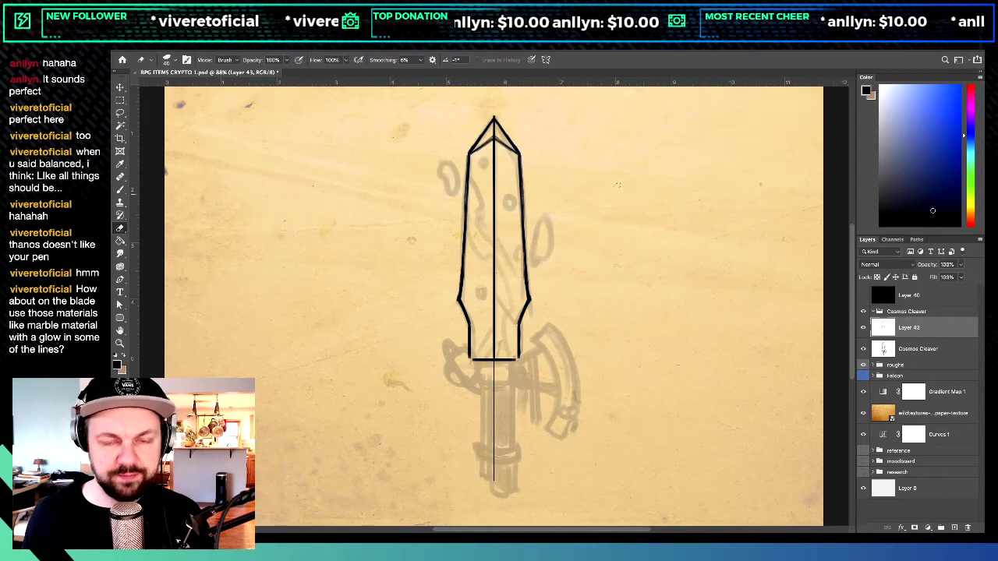
Step: Turn off paint symmetry for the drawing and clear the guides
{"action": "left_click", "coordinate": [546, 59]}
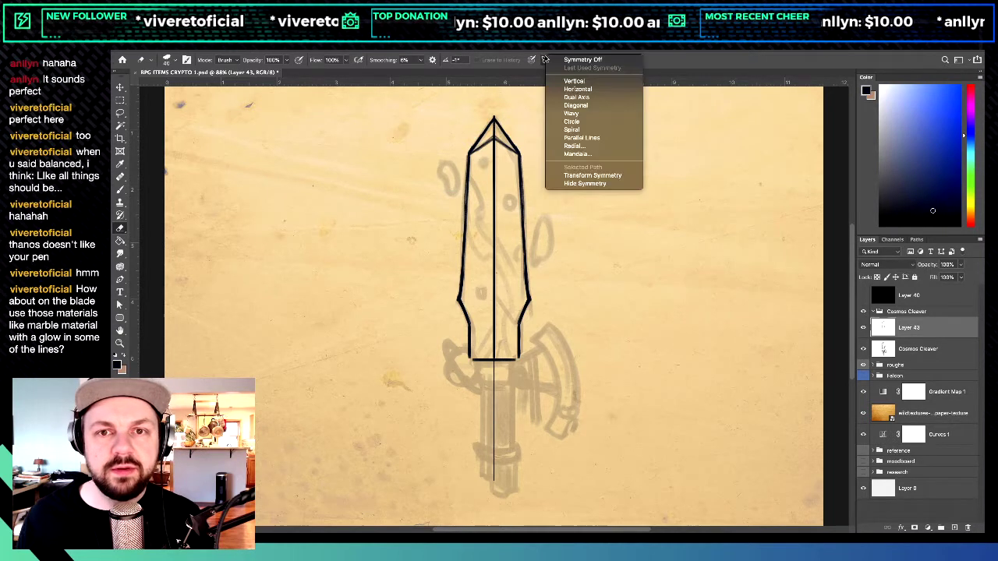
{"action": "left_click", "coordinate": [571, 60]}
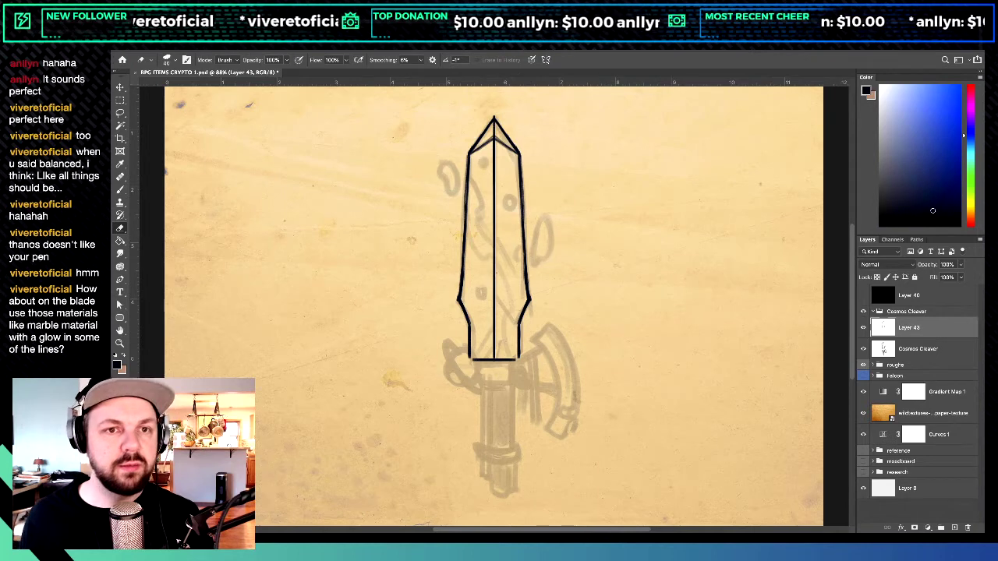
{"action": "left_click", "coordinate": [348, 49]}
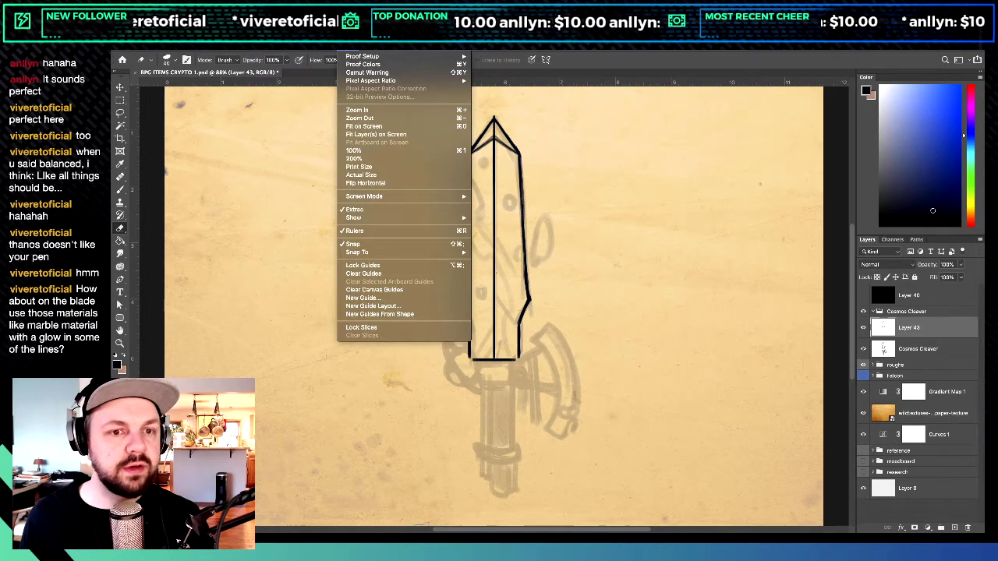
{"action": "left_click", "coordinate": [365, 274]}
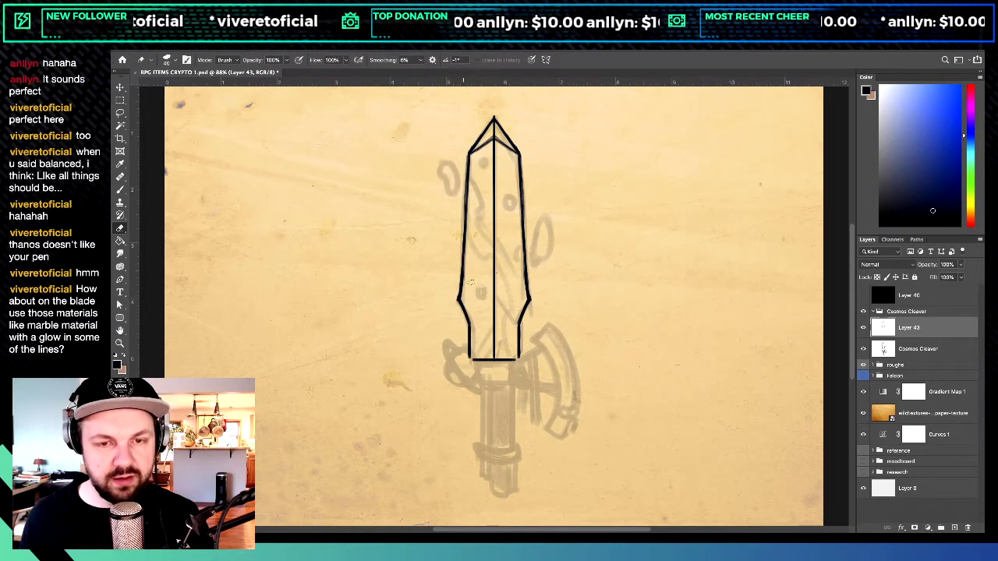
Step: Ink the blade's central ridge line from tip to base, and erase the outline at the blade's lower-left corner
{"action": "key", "text": "b"}
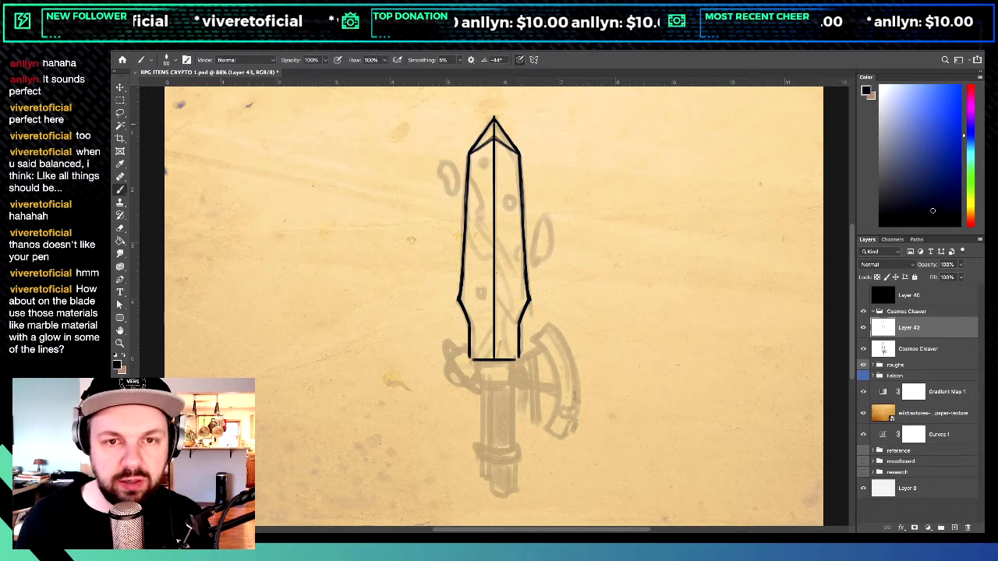
{"action": "left_click_drag", "start_coordinate": [495, 131], "coordinate": [497, 357]}
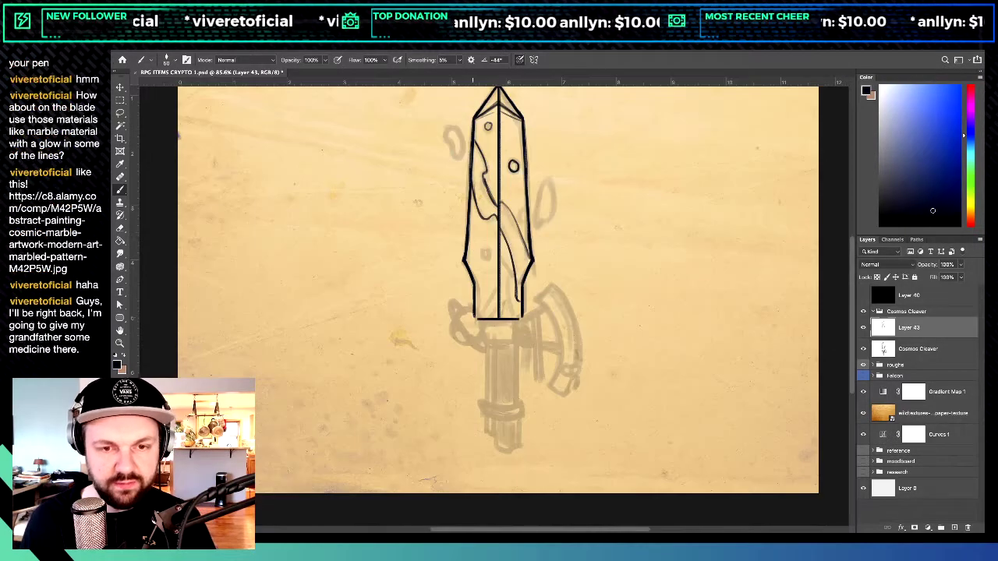
{"action": "key", "text": "e"}
{"action": "left_click_drag", "start_coordinate": [474, 319], "coordinate": [478, 318]}
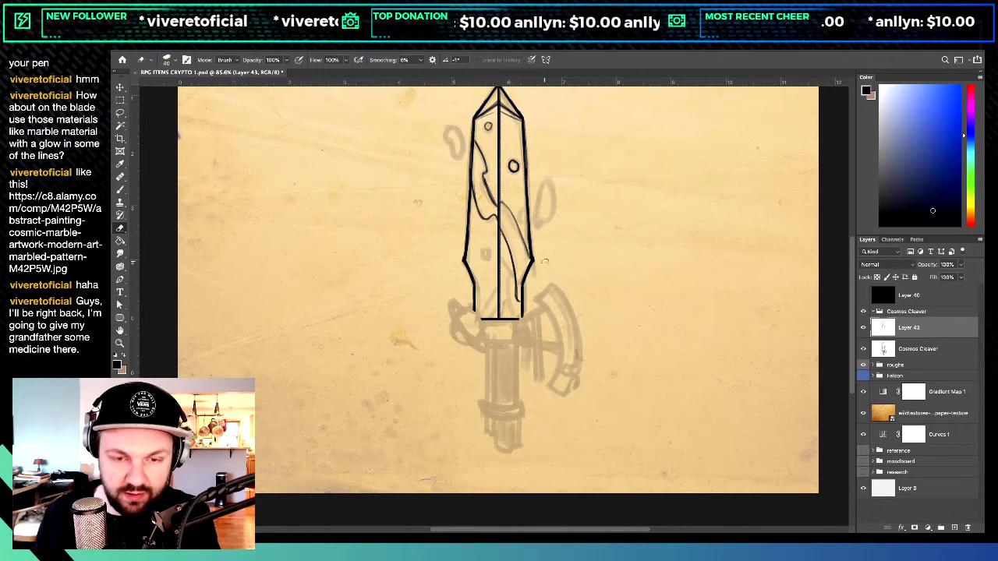
Step: Sketch small arrows pointing at the two corners of the blade's right shoulder, and undo them
{"action": "key", "text": "b"}
{"action": "mouse_move", "coordinate": [543, 262]}
{"action": "left_mouse_down"}
{"action": "mouse_move", "coordinate": [554, 255]}
{"action": "mouse_move", "coordinate": [531, 286]}
{"action": "left_mouse_up"}
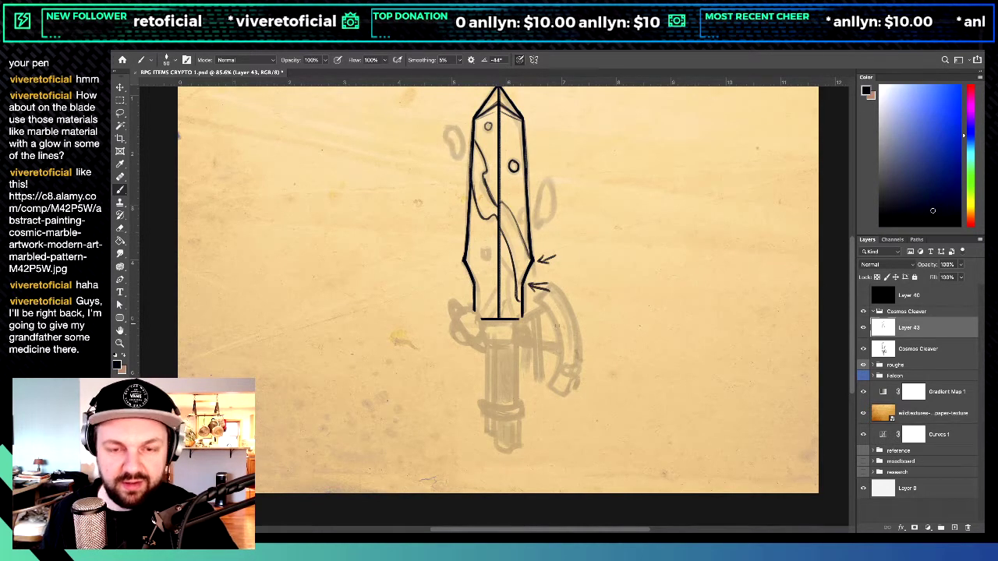
{"action": "key", "text": "ctrl+z"}
{"action": "key", "text": "ctrl+z"}
{"action": "key", "text": "ctrl+z"}
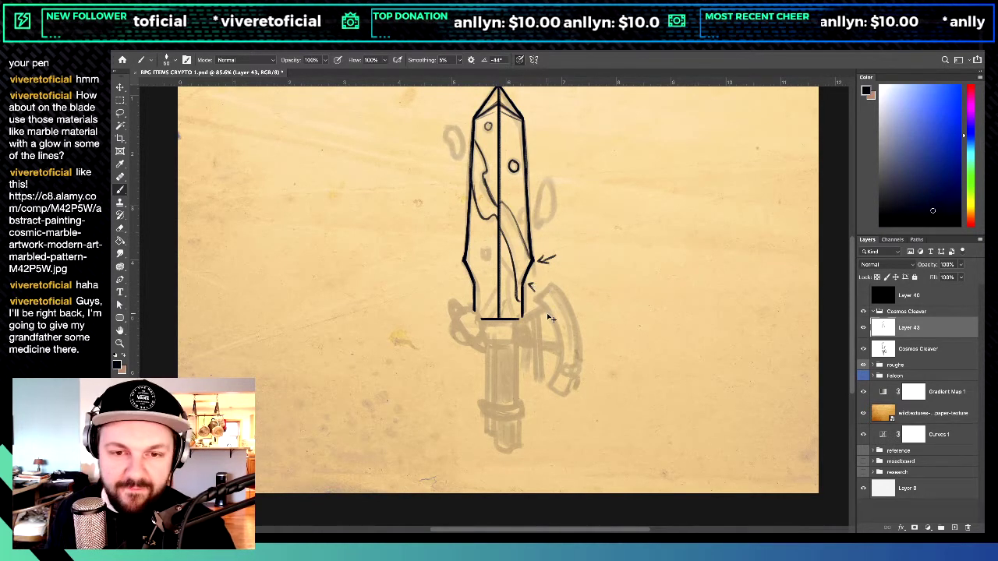
{"action": "key", "text": "ctrl+z"}
{"action": "key", "text": "ctrl+z"}
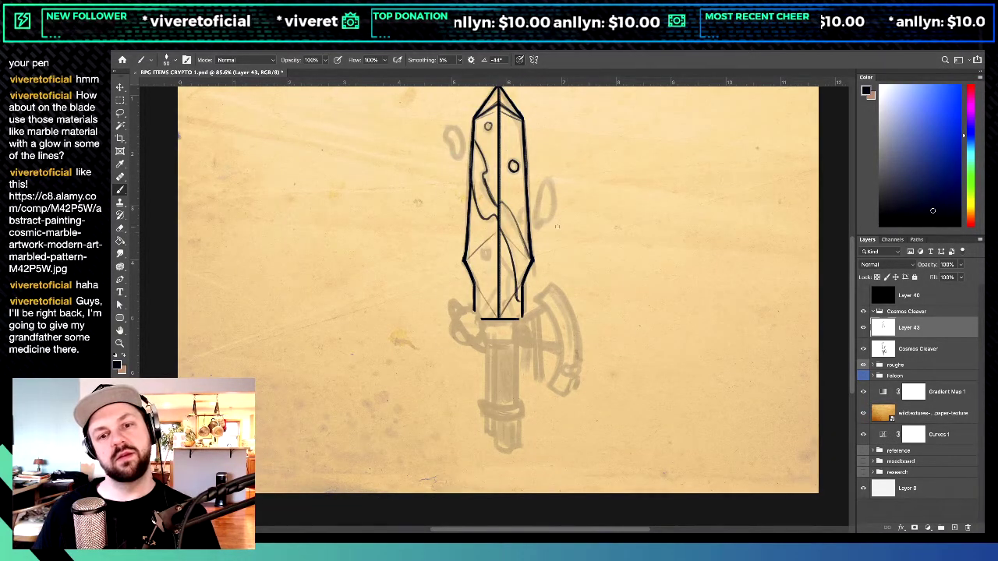
Step: Sketch a loose four-sided shape with small corner circles to the right of the sword, and erase it
{"action": "key", "text": "ctrl+minus"}
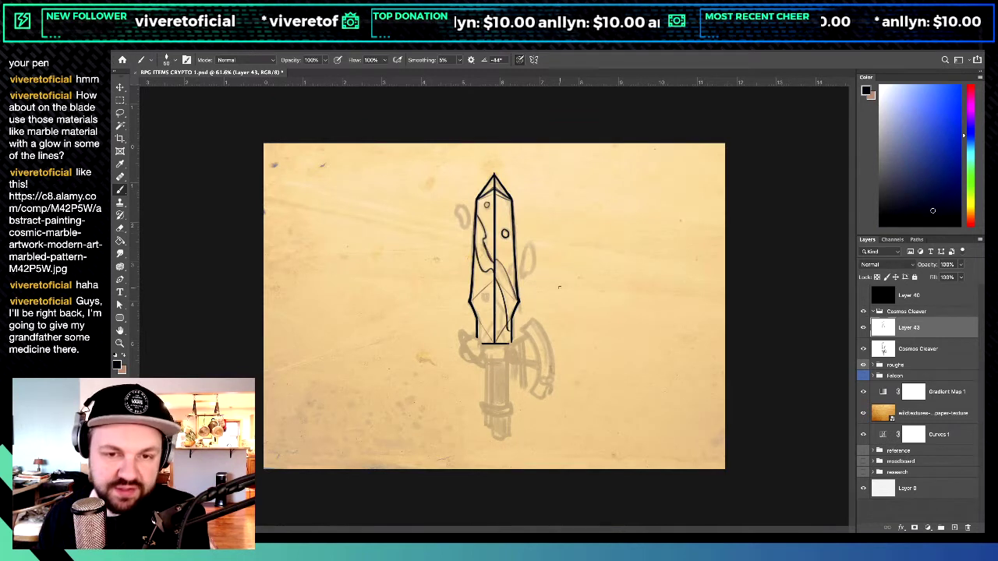
{"action": "mouse_move", "coordinate": [593, 266]}
{"action": "left_mouse_down"}
{"action": "mouse_move", "coordinate": [634, 277]}
{"action": "mouse_move", "coordinate": [591, 329]}
{"action": "mouse_move", "coordinate": [654, 349]}
{"action": "left_mouse_up"}
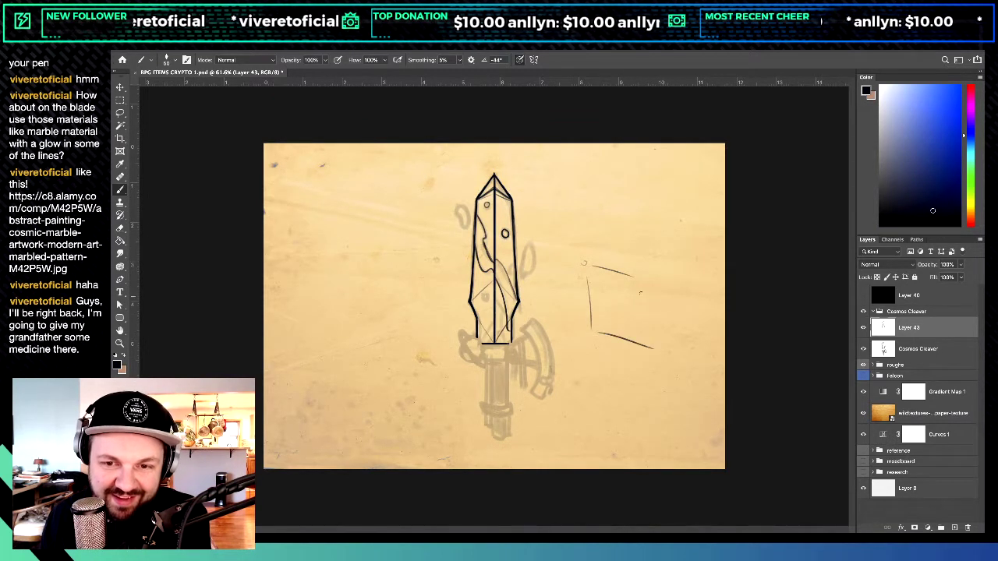
{"action": "left_click_drag", "start_coordinate": [644, 302], "coordinate": [655, 332]}
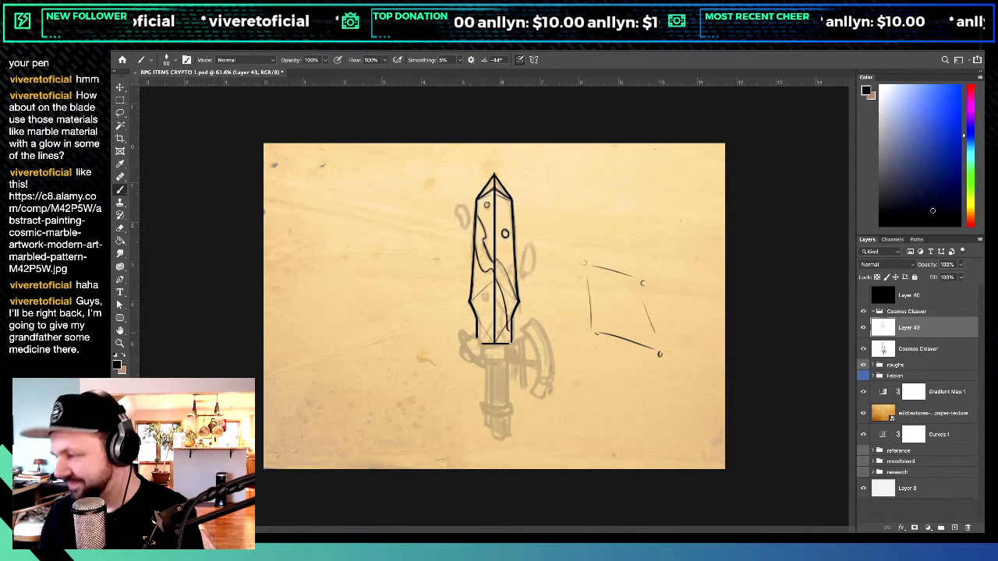
{"action": "key", "text": "e"}
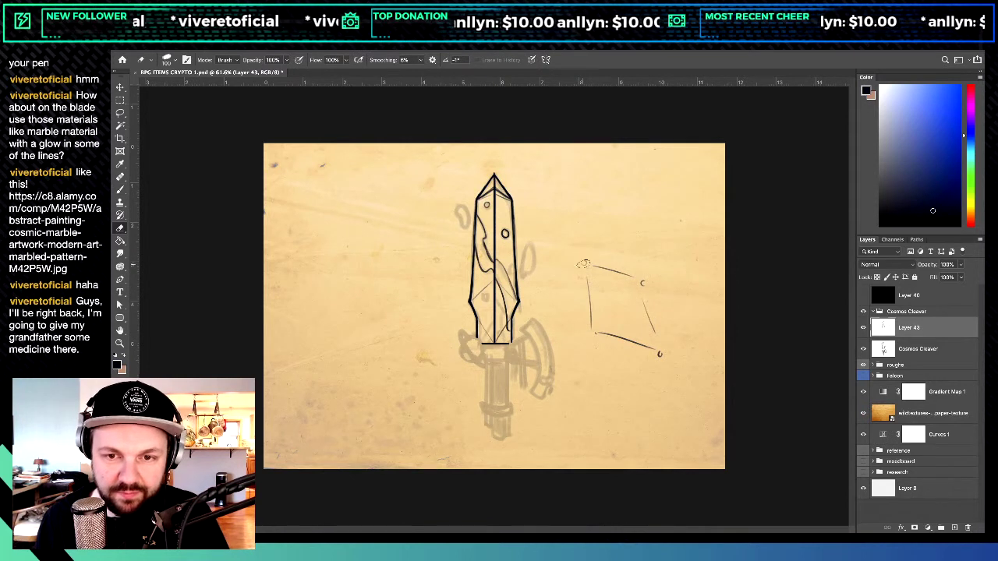
{"action": "mouse_move", "coordinate": [585, 266]}
{"action": "left_mouse_down"}
{"action": "mouse_move", "coordinate": [652, 287]}
{"action": "mouse_move", "coordinate": [654, 346]}
{"action": "mouse_move", "coordinate": [667, 369]}
{"action": "mouse_move", "coordinate": [666, 351]}
{"action": "mouse_move", "coordinate": [591, 335]}
{"action": "mouse_move", "coordinate": [579, 299]}
{"action": "mouse_move", "coordinate": [588, 303]}
{"action": "mouse_move", "coordinate": [586, 246]}
{"action": "left_mouse_up"}
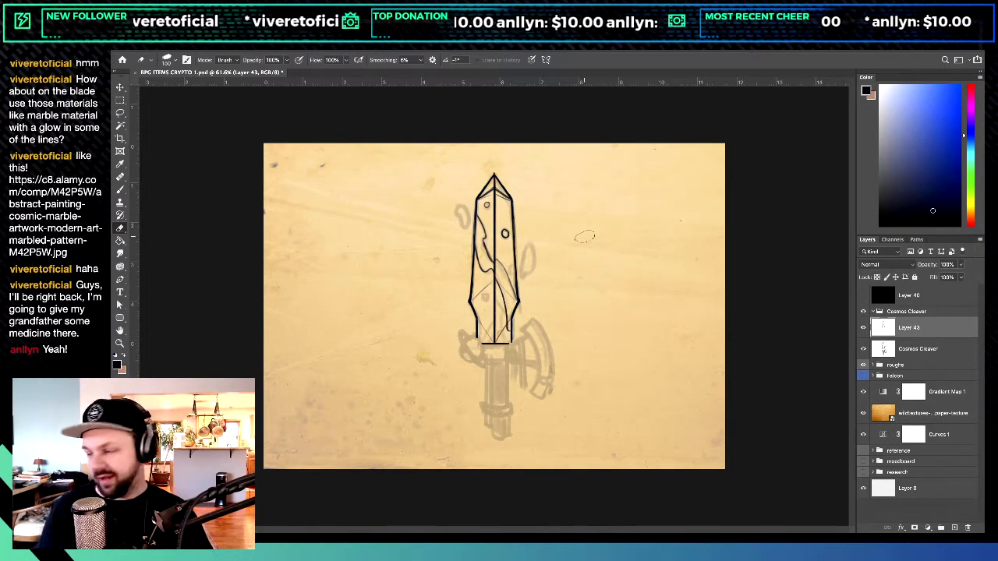
{"action": "key", "text": "b"}
{"action": "key", "text": "super+equal"}
{"action": "key", "text": "super+equal"}
{"action": "key", "text": "super+equal"}
{"action": "key", "text": "super+minus"}
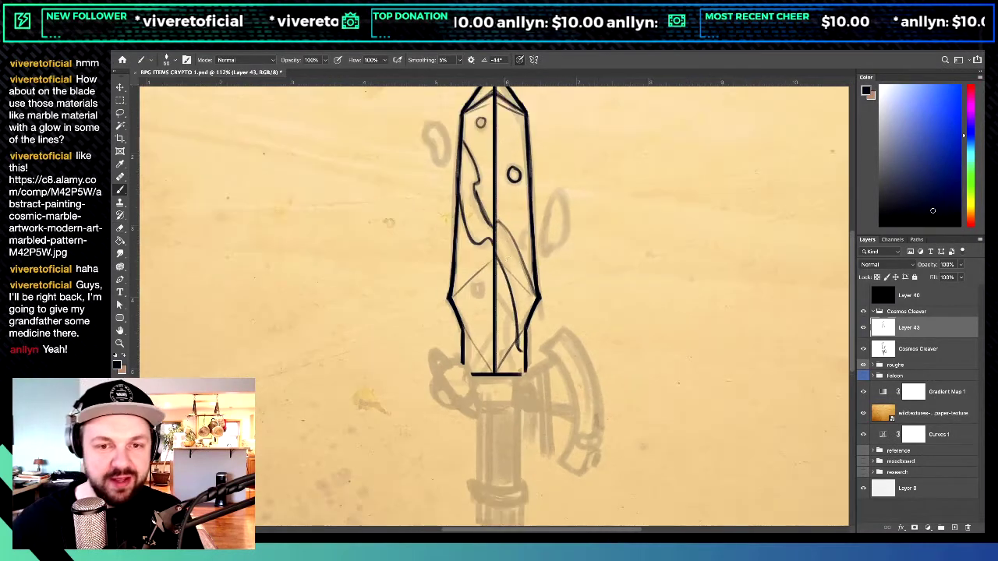
Step: Ink the diagonal facet edges rising from the blade's two lower shoulders to the central ridge, undoing the misplaced strokes
{"action": "scroll", "coordinate": [458, 298], "scroll_direction": "down", "scroll_amount": 1}
{"action": "mouse_move", "coordinate": [451, 298]}
{"action": "left_mouse_down"}
{"action": "mouse_move", "coordinate": [489, 278]}
{"action": "mouse_move", "coordinate": [472, 279]}
{"action": "mouse_move", "coordinate": [490, 265]}
{"action": "left_mouse_up"}
{"action": "key", "text": "super+z"}
{"action": "key", "text": "super+z"}
{"action": "key", "text": "super+z"}
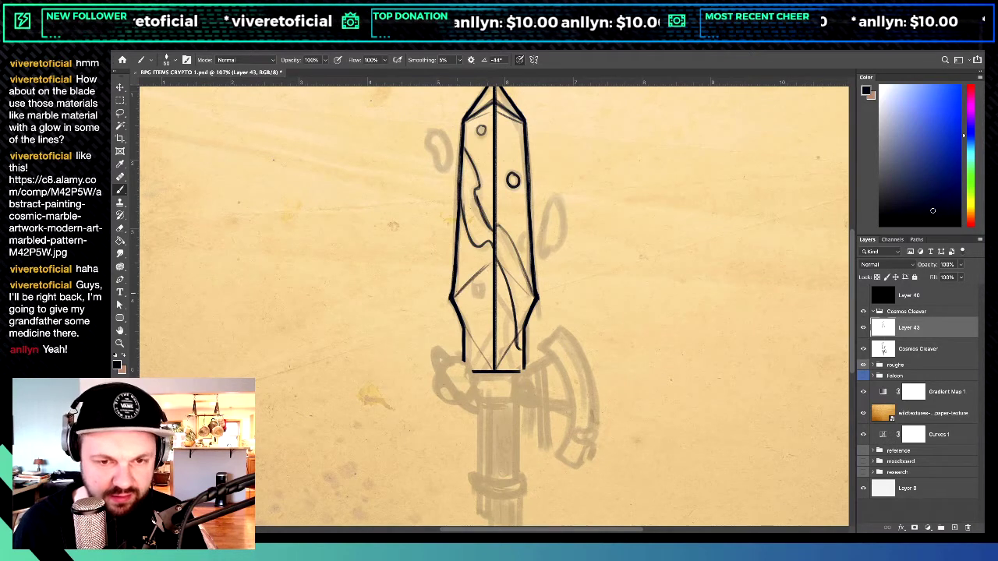
{"action": "left_click_drag", "start_coordinate": [451, 299], "coordinate": [496, 251]}
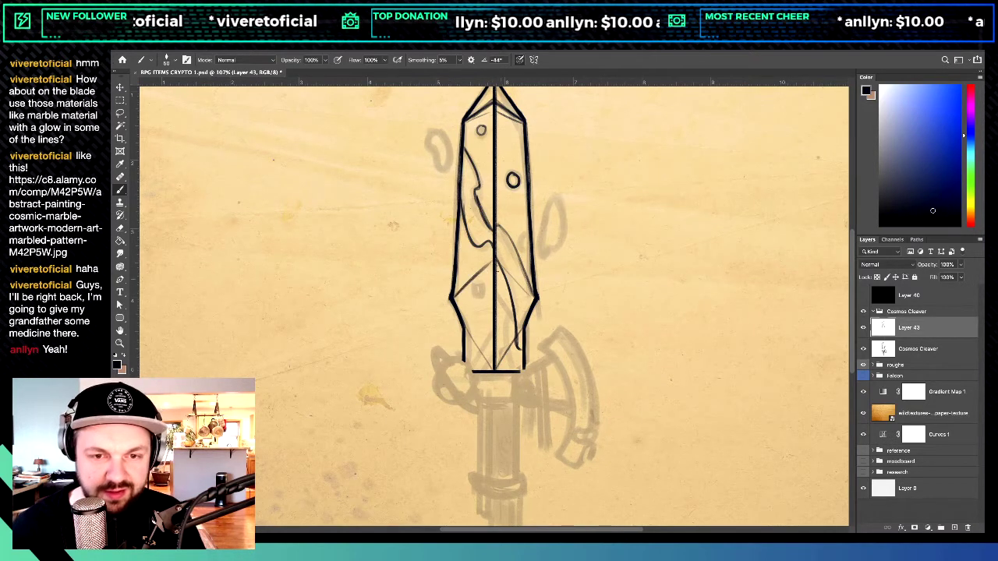
{"action": "left_click_drag", "start_coordinate": [504, 267], "coordinate": [530, 291]}
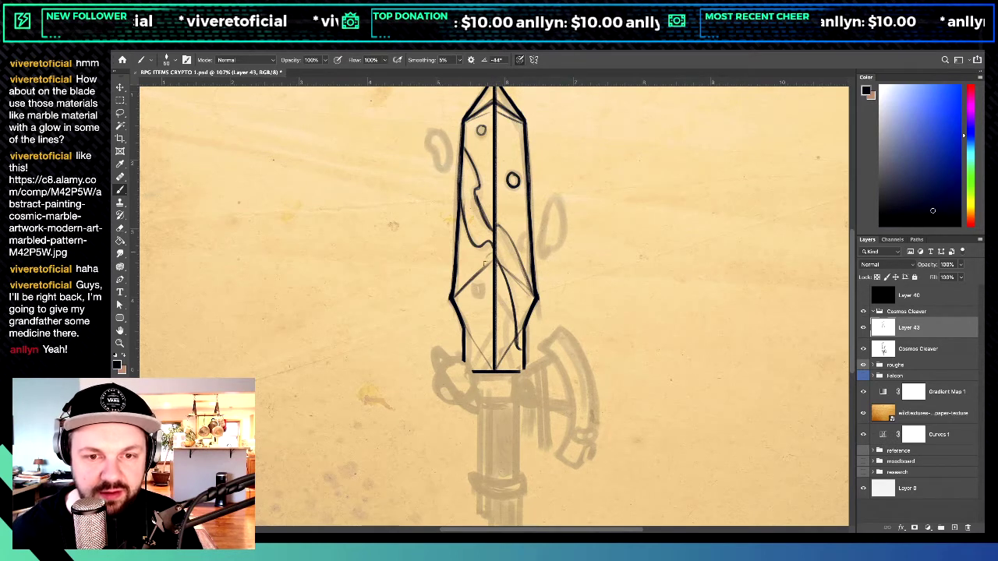
{"action": "mouse_move", "coordinate": [485, 265]}
{"action": "left_mouse_down"}
{"action": "mouse_move", "coordinate": [507, 261]}
{"action": "mouse_move", "coordinate": [489, 277]}
{"action": "mouse_move", "coordinate": [500, 248]}
{"action": "mouse_move", "coordinate": [511, 272]}
{"action": "left_mouse_up"}
{"action": "key", "text": "super+z"}
{"action": "key", "text": "super+z"}
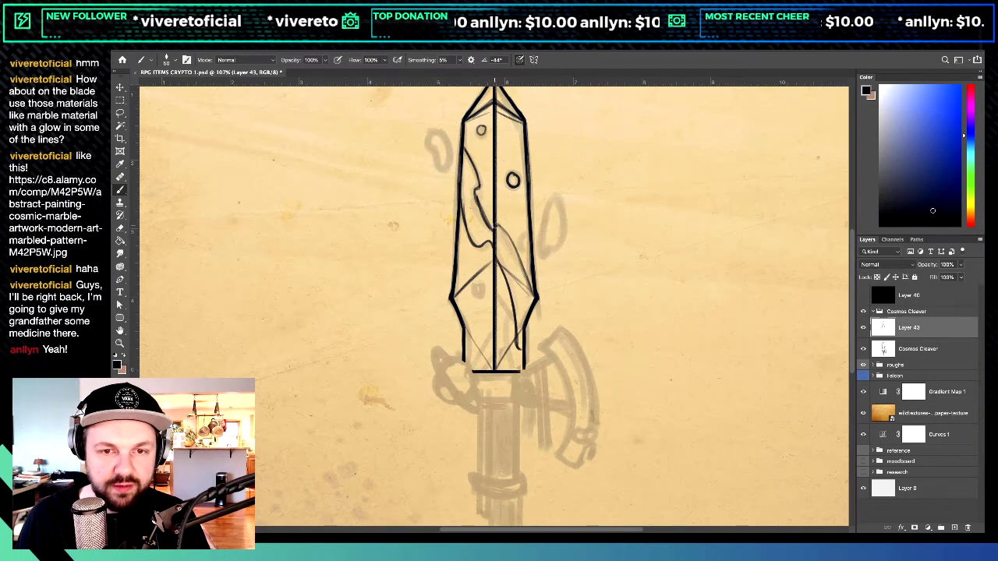
Step: Redraw the vertical side lines below the blade's shoulders farther out, and erase the old inner pair
{"action": "key", "text": "e"}
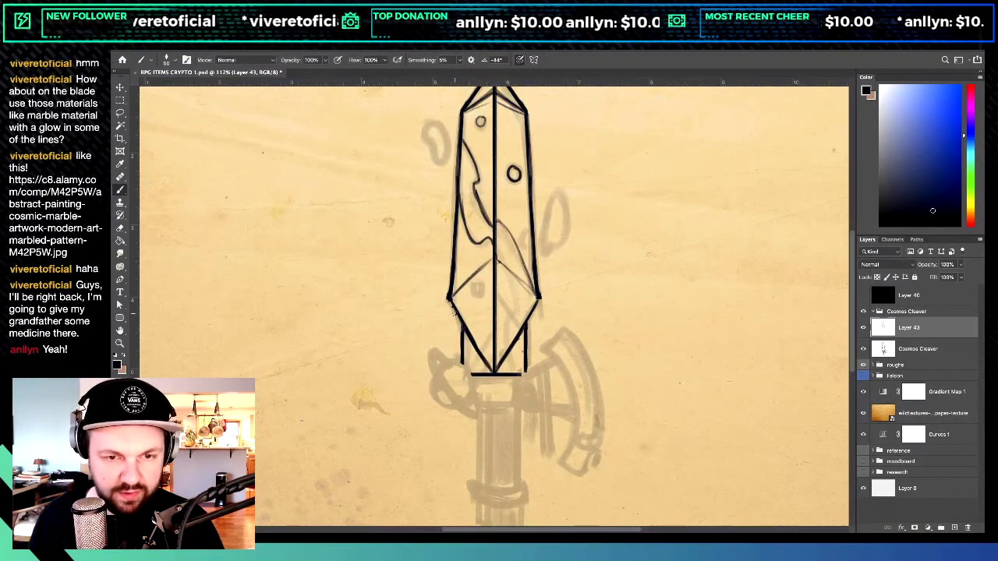
{"action": "left_click_drag", "start_coordinate": [456, 312], "coordinate": [455, 362]}
{"action": "left_click_drag", "start_coordinate": [454, 362], "coordinate": [453, 311]}
{"action": "mouse_move", "coordinate": [533, 305]}
{"action": "left_mouse_down"}
{"action": "mouse_move", "coordinate": [533, 368]}
{"action": "mouse_move", "coordinate": [533, 320]}
{"action": "left_mouse_up"}
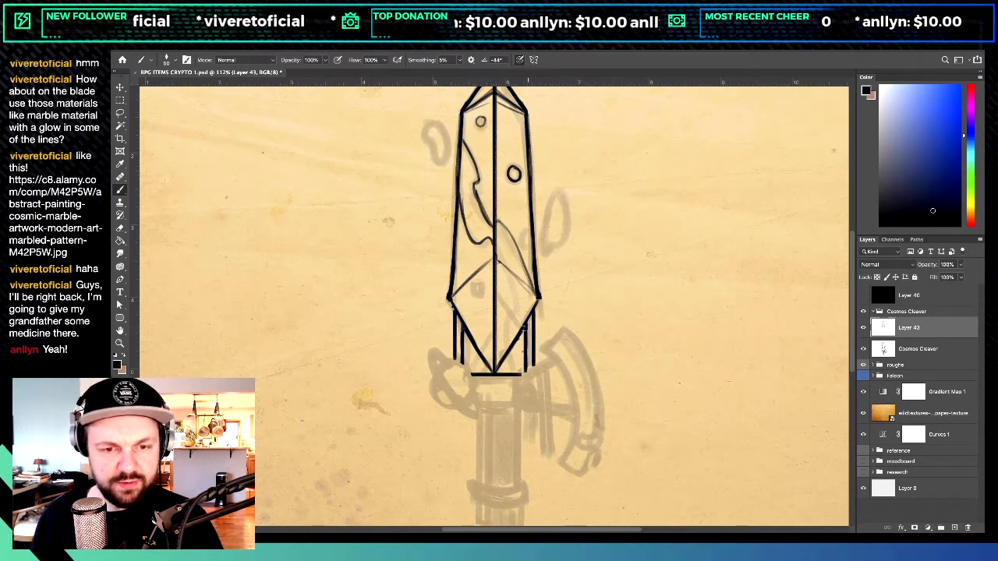
{"action": "key", "text": "e"}
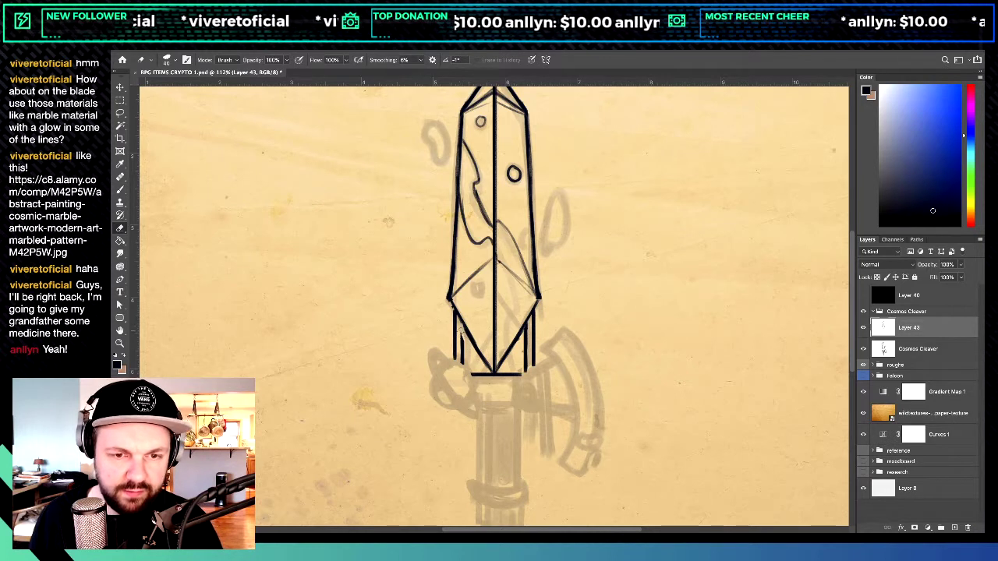
{"action": "left_click_drag", "start_coordinate": [463, 333], "coordinate": [464, 365]}
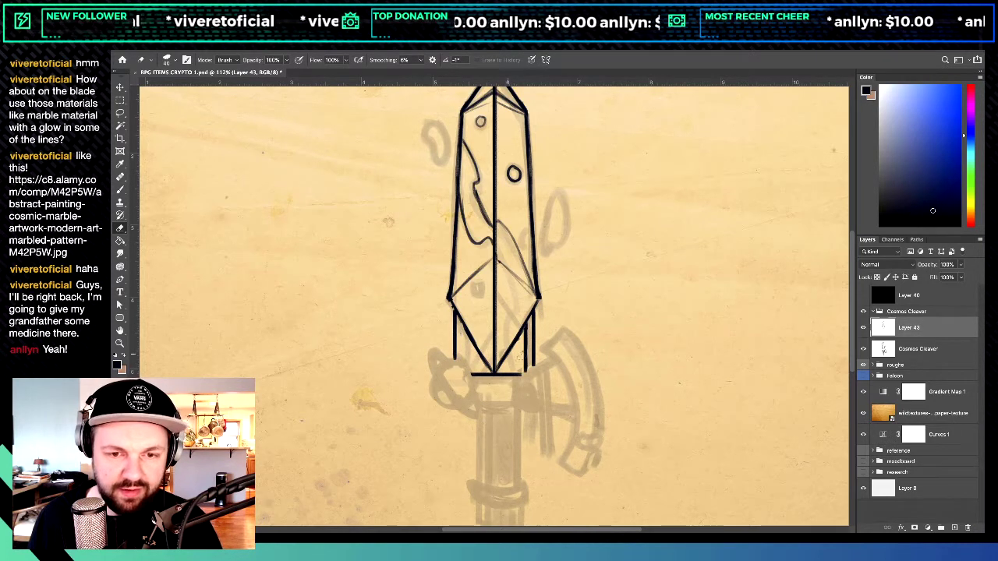
{"action": "left_click_drag", "start_coordinate": [526, 326], "coordinate": [526, 369]}
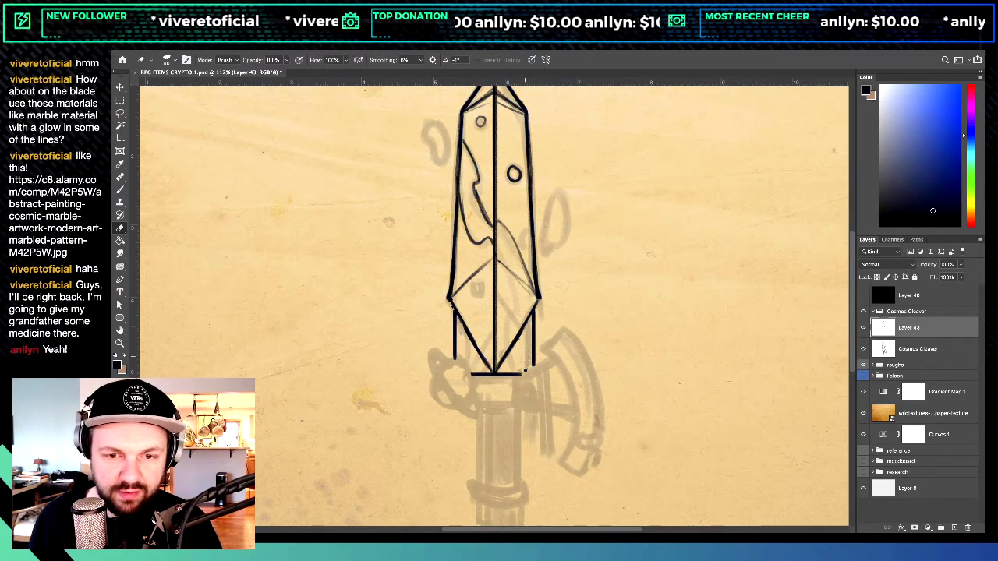
{"action": "scroll", "coordinate": [538, 297], "scroll_direction": "down", "scroll_amount": 1}
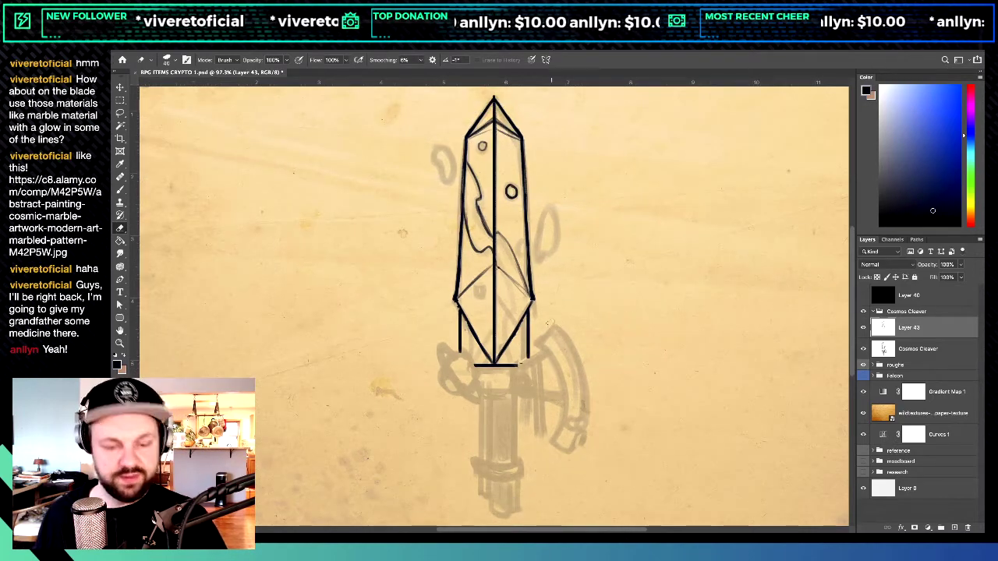
Step: Ink the wavy vein curving down the blade's lower right half, and shade the facet edge below the tip
{"action": "key", "text": "b"}
{"action": "scroll", "coordinate": [507, 360], "scroll_direction": "down", "scroll_amount": 1}
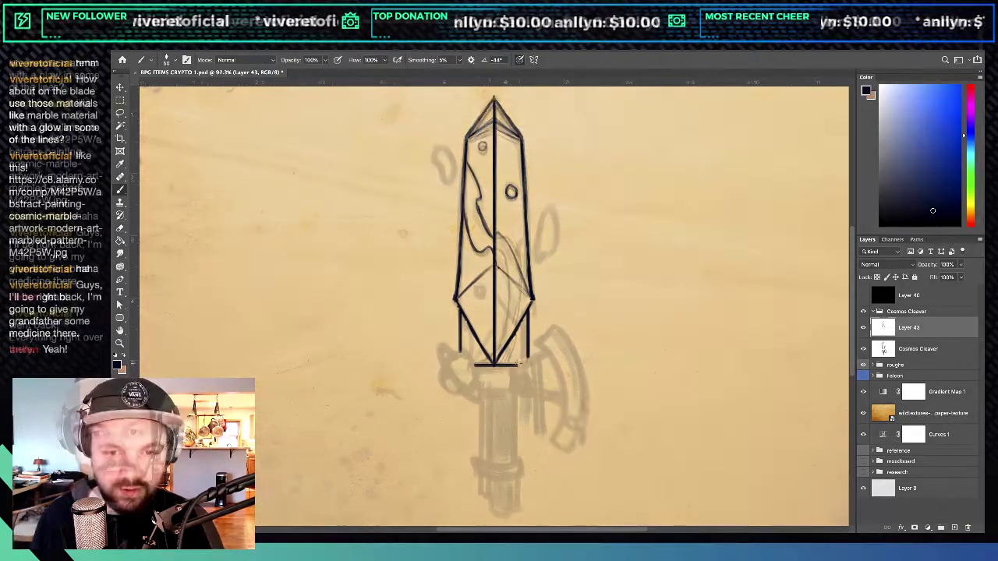
{"action": "left_click_drag", "start_coordinate": [499, 237], "coordinate": [506, 357]}
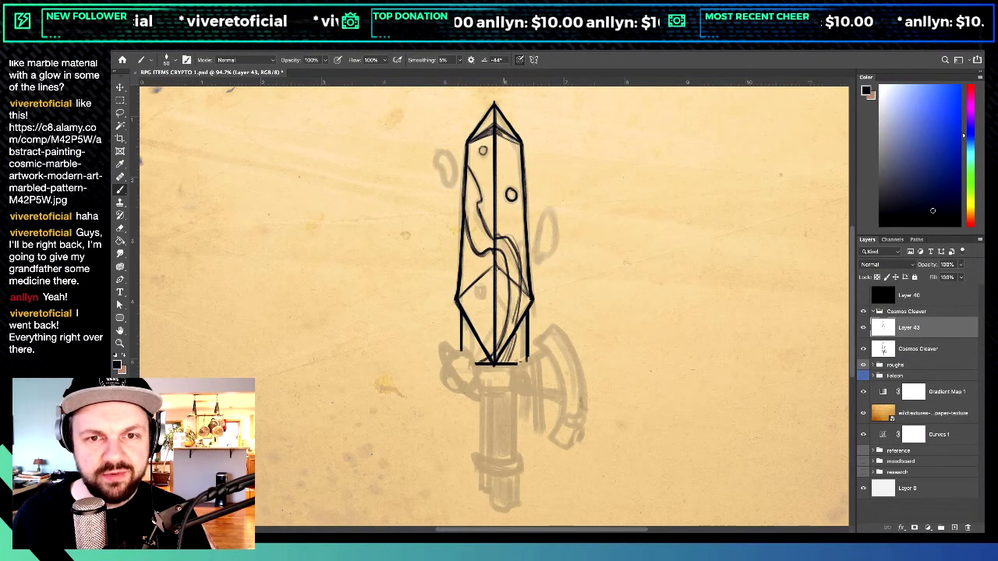
{"action": "left_click_drag", "start_coordinate": [501, 132], "coordinate": [511, 141]}
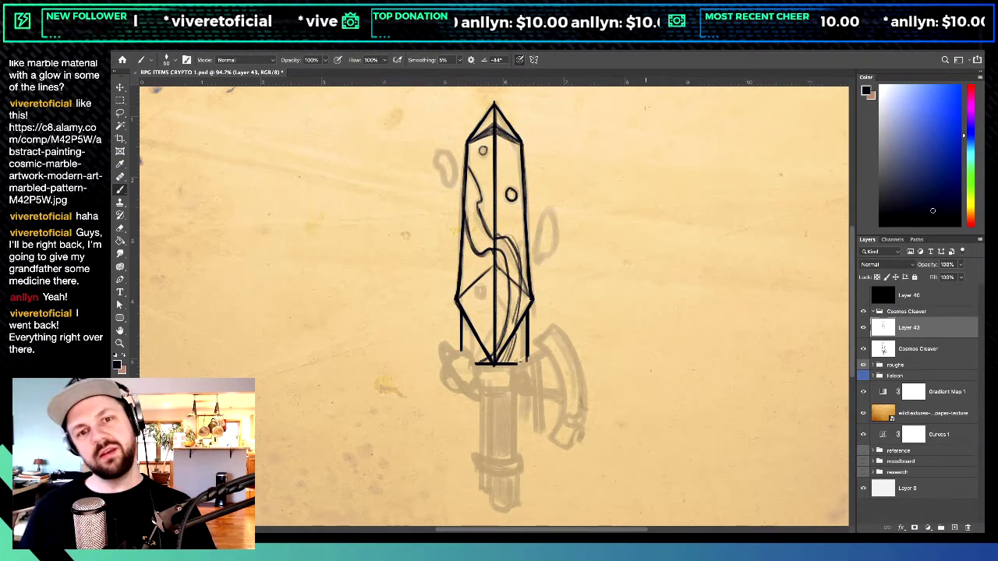
{"action": "scroll", "coordinate": [479, 290], "scroll_direction": "up", "scroll_amount": 1}
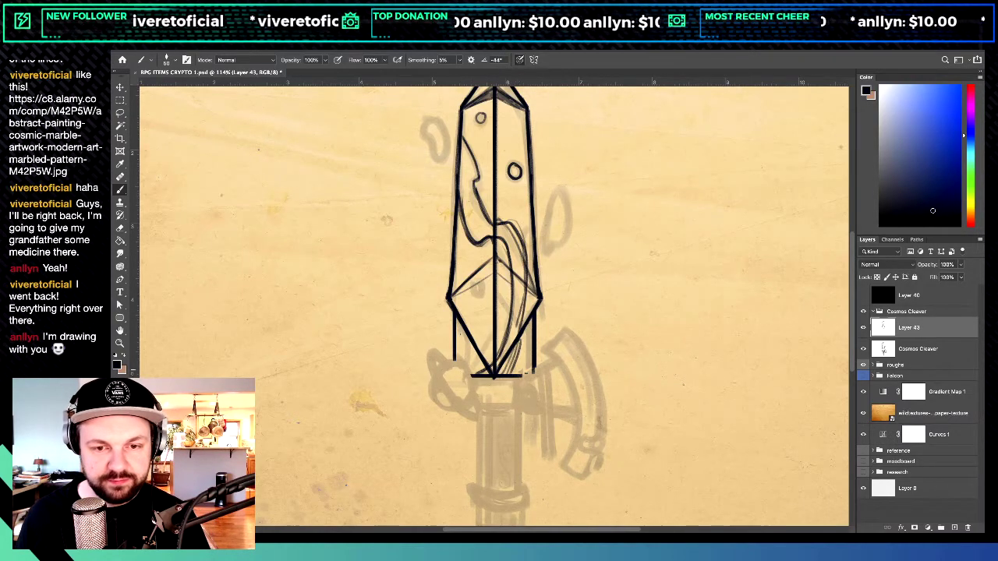
{"action": "scroll", "coordinate": [486, 319], "scroll_direction": "down", "scroll_amount": 5}
{"action": "scroll", "coordinate": [584, 276], "scroll_direction": "up", "scroll_amount": 4}
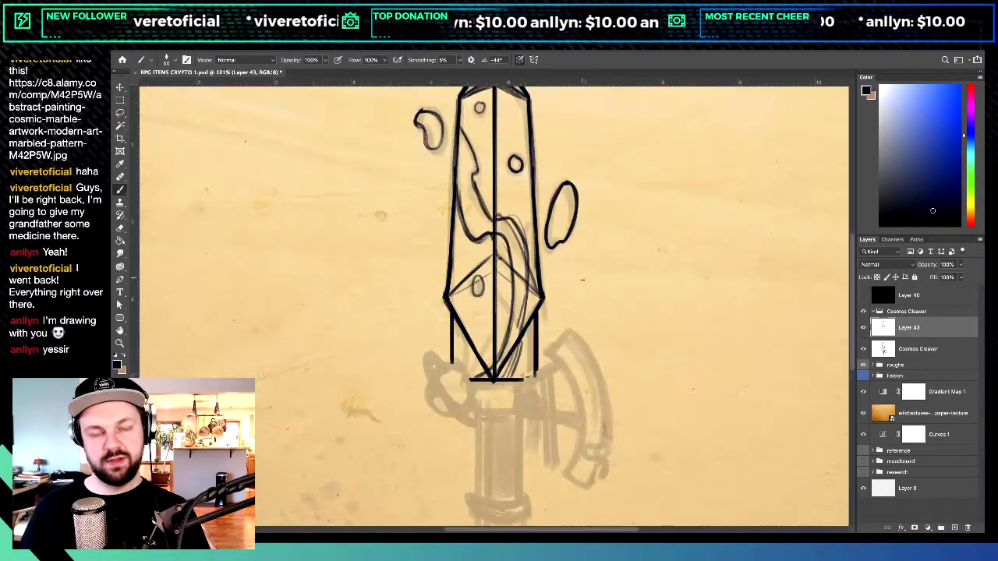
{"action": "scroll", "coordinate": [584, 275], "scroll_direction": "down", "scroll_amount": 2}
{"action": "scroll", "coordinate": [493, 308], "scroll_direction": "up", "scroll_amount": 1}
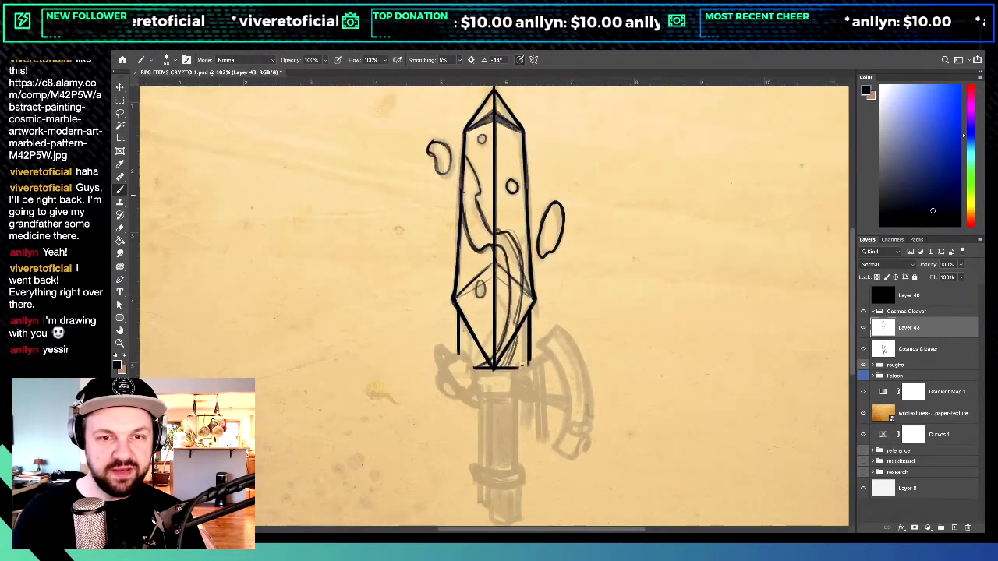
{"action": "scroll", "coordinate": [493, 308], "scroll_direction": "up", "scroll_amount": 1}
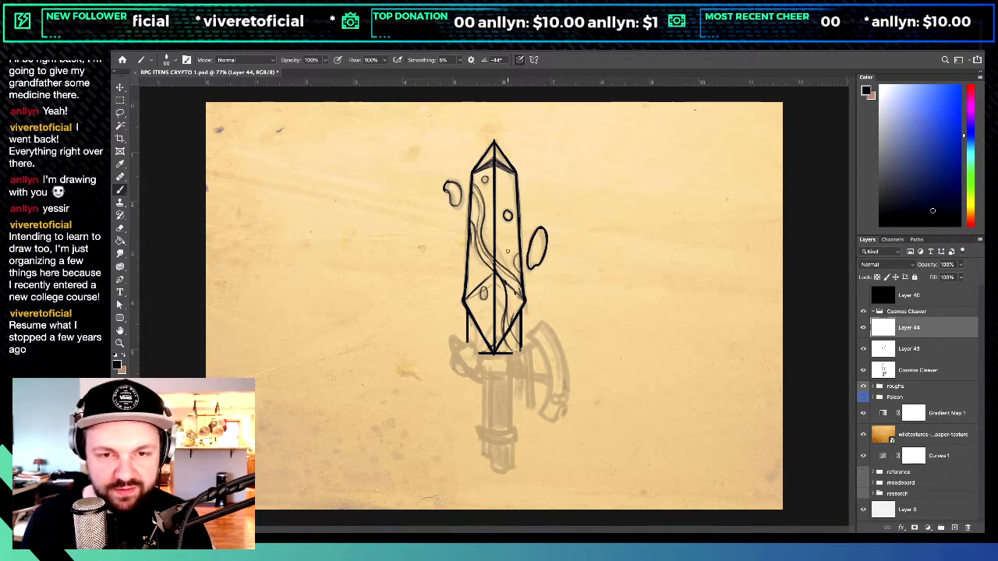
{"action": "scroll", "coordinate": [478, 206], "scroll_direction": "up", "scroll_amount": 4}
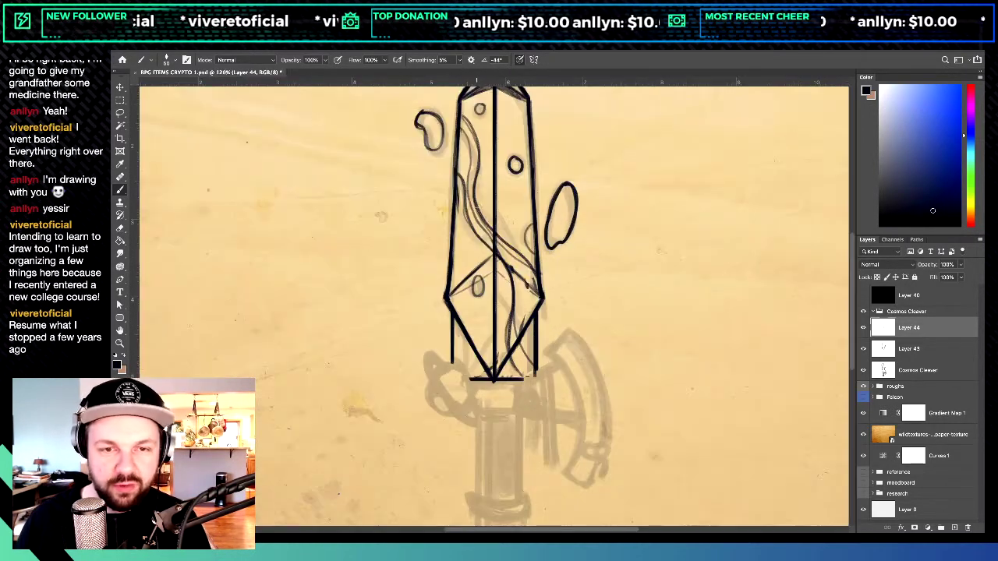
Step: Reposition the vein lines on Layer 44 along the blade, and distort their corners to fit inside the blade's outline
{"action": "scroll", "coordinate": [479, 204], "scroll_direction": "down", "scroll_amount": 1}
{"action": "scroll", "coordinate": [493, 275], "scroll_direction": "down", "scroll_amount": 4}
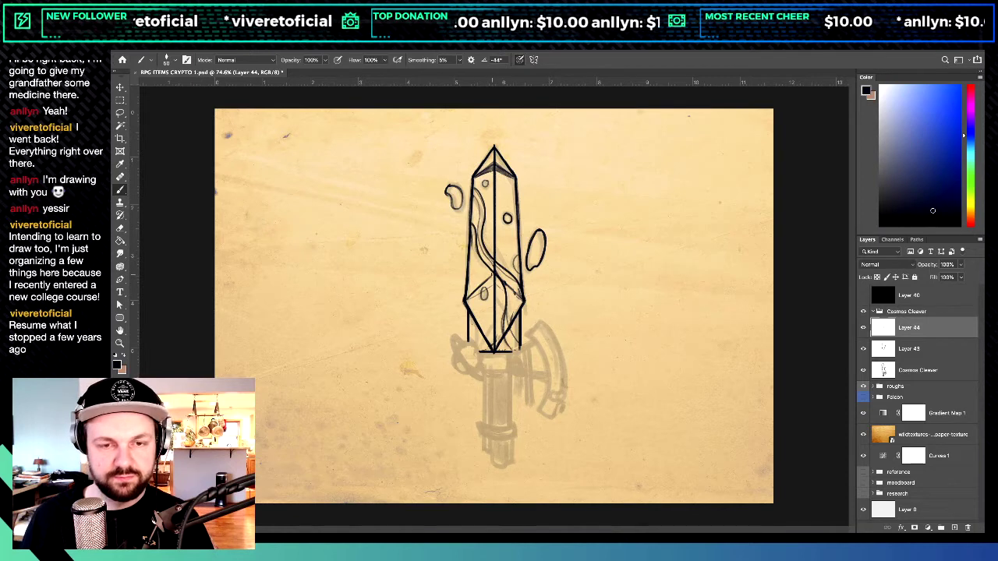
{"action": "key", "text": "v"}
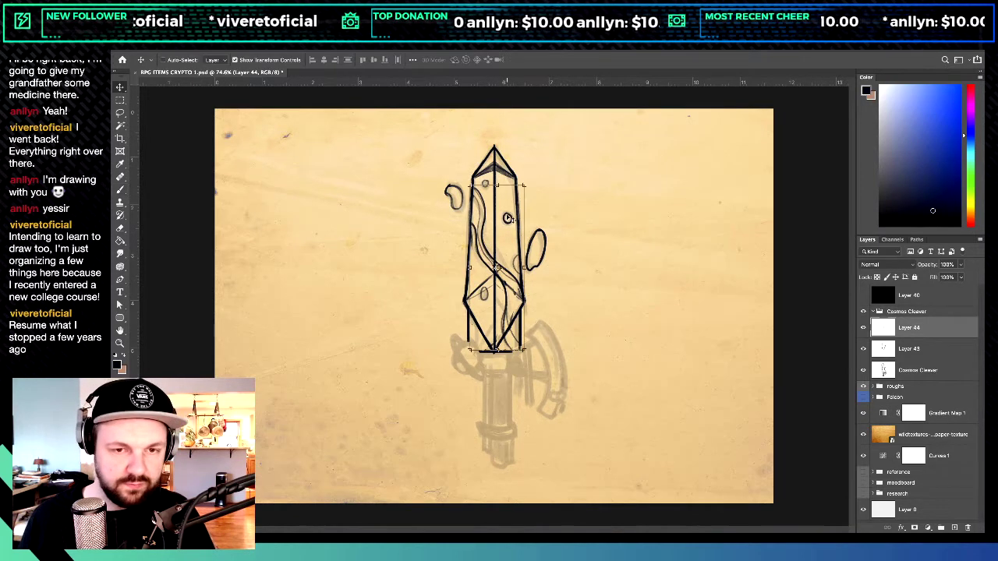
{"action": "left_click_drag", "start_coordinate": [527, 190], "coordinate": [521, 211]}
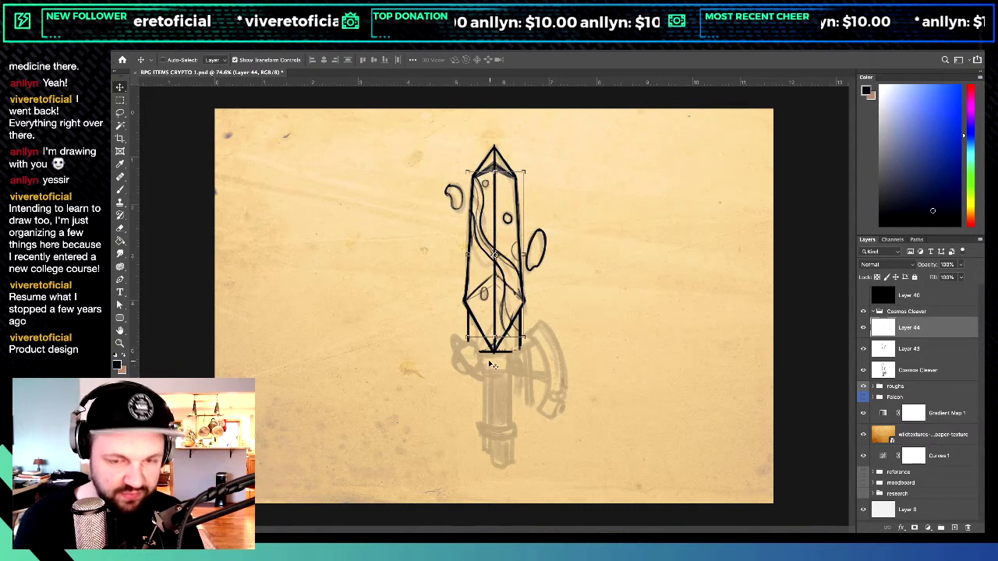
{"action": "key", "text": "super"}
{"action": "mouse_move", "coordinate": [524, 340]}
{"action": "left_mouse_down"}
{"action": "mouse_move", "coordinate": [523, 354]}
{"action": "mouse_move", "coordinate": [524, 344]}
{"action": "left_mouse_up"}
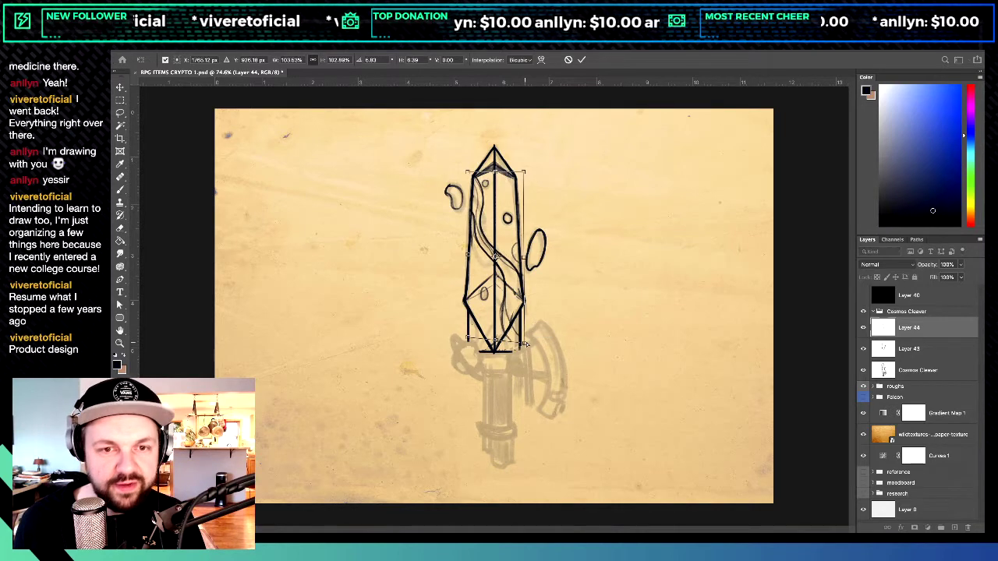
{"action": "left_click_drag", "start_coordinate": [468, 172], "coordinate": [468, 187]}
{"action": "key", "text": "Return"}
Step: Move Layer 44 below Layer 43 and set its opacity to 75%
{"action": "key", "text": "ctrl+minus"}
{"action": "key", "text": "ctrl+minus"}
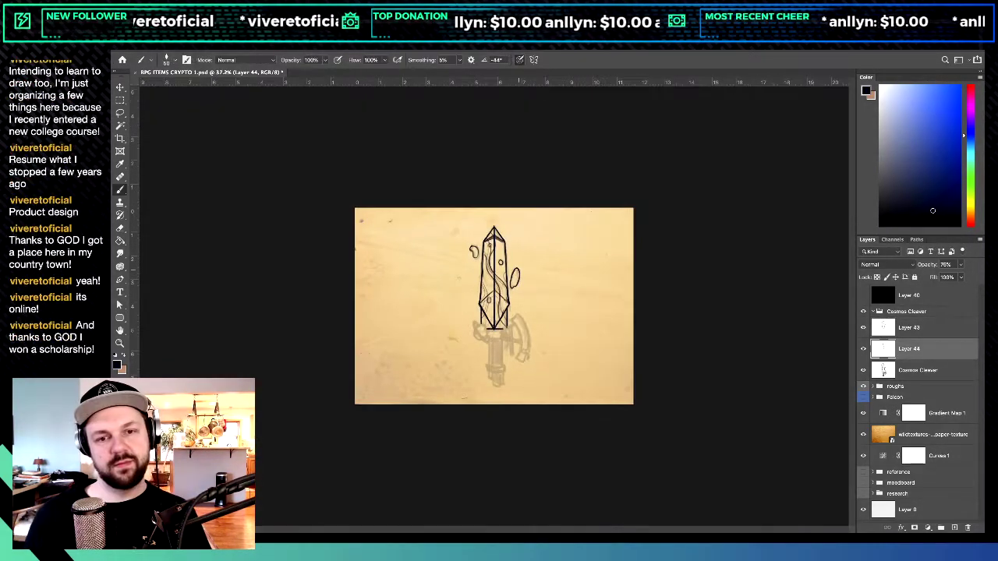
{"action": "key", "text": "ctrl+plus"}
{"action": "key", "text": "ctrl+bracketleft"}
{"action": "key", "text": "7"}
{"action": "key", "text": "5"}
{"action": "key", "text": "b"}
{"action": "scroll", "coordinate": [518, 304], "scroll_direction": "up", "scroll_amount": 2}
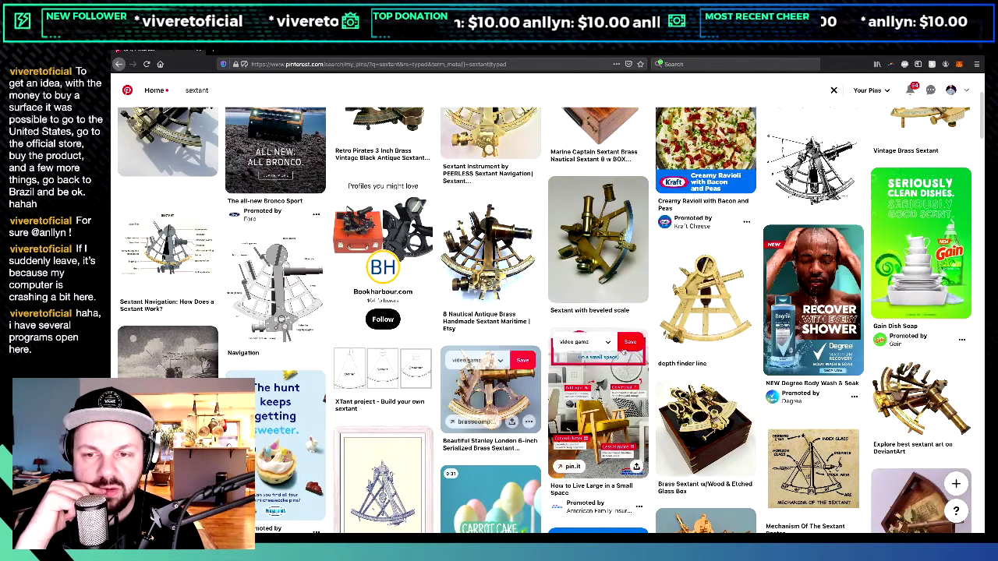
Step: Open the brass "depth finder line" sextant pin, place its screenshot over the sword's guard in Photoshop, and stretch it wider
{"action": "left_click", "coordinate": [698, 314]}
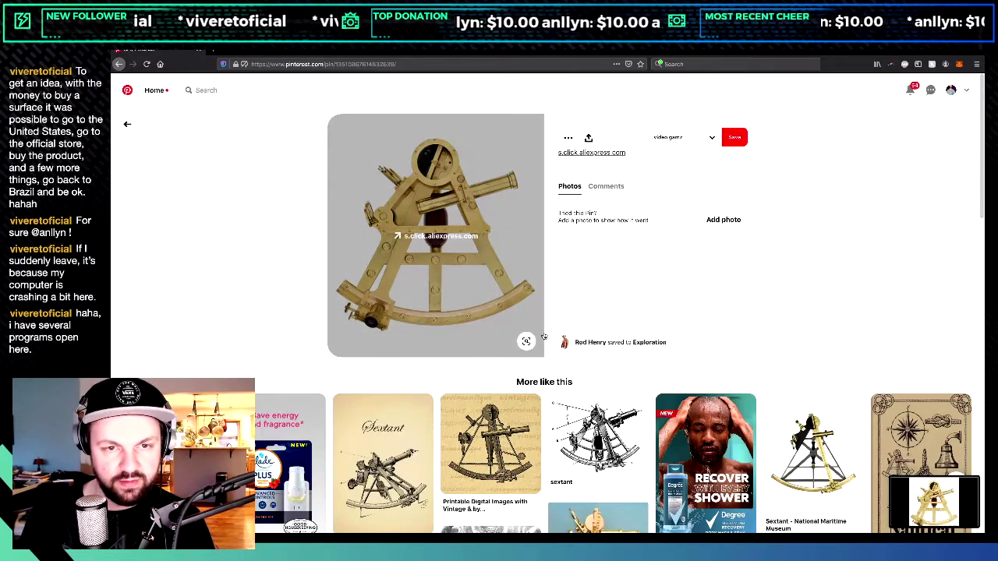
{"action": "key", "text": "alt+Tab"}
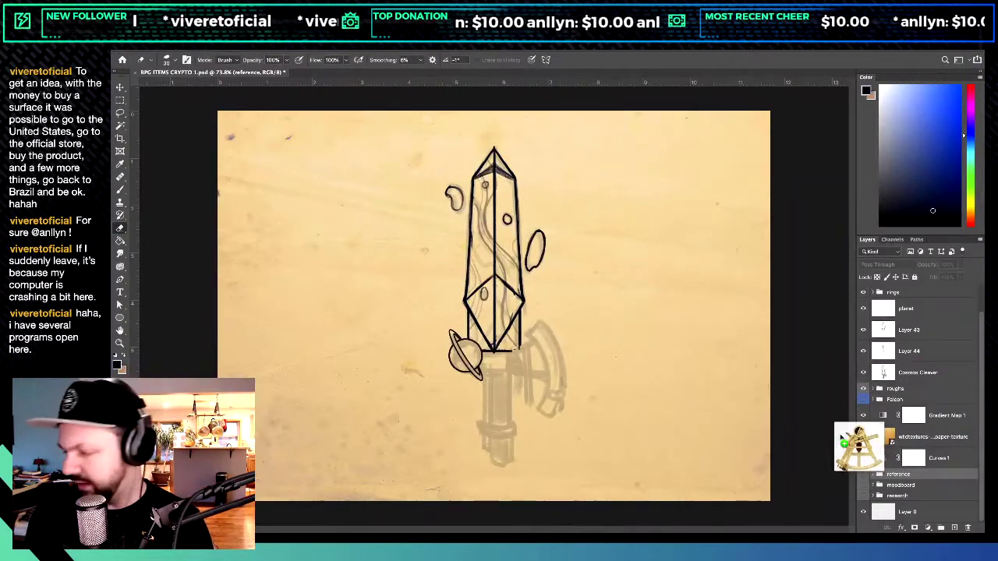
{"action": "left_click_drag", "start_coordinate": [858, 446], "coordinate": [550, 357]}
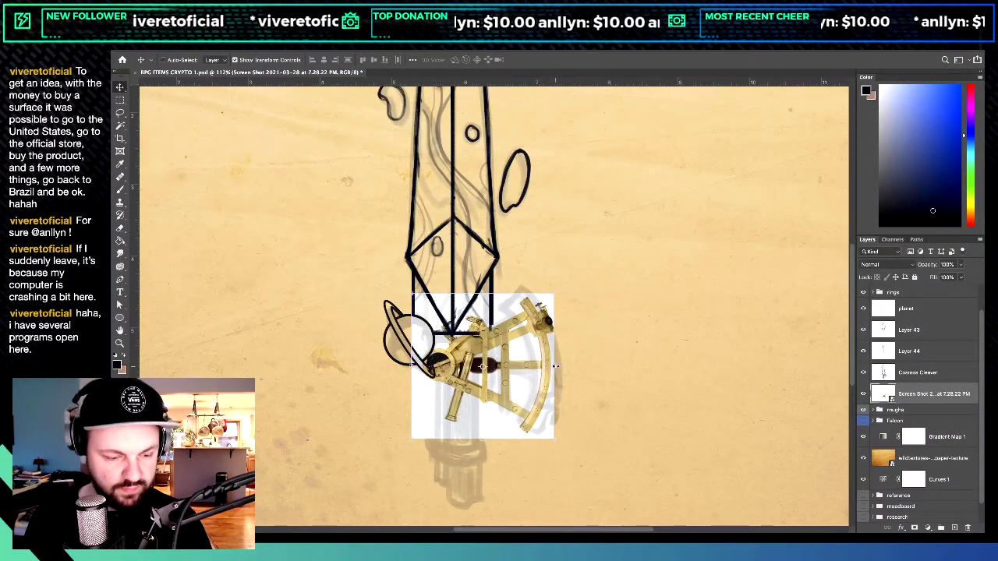
{"action": "left_click_drag", "start_coordinate": [555, 365], "coordinate": [678, 360]}
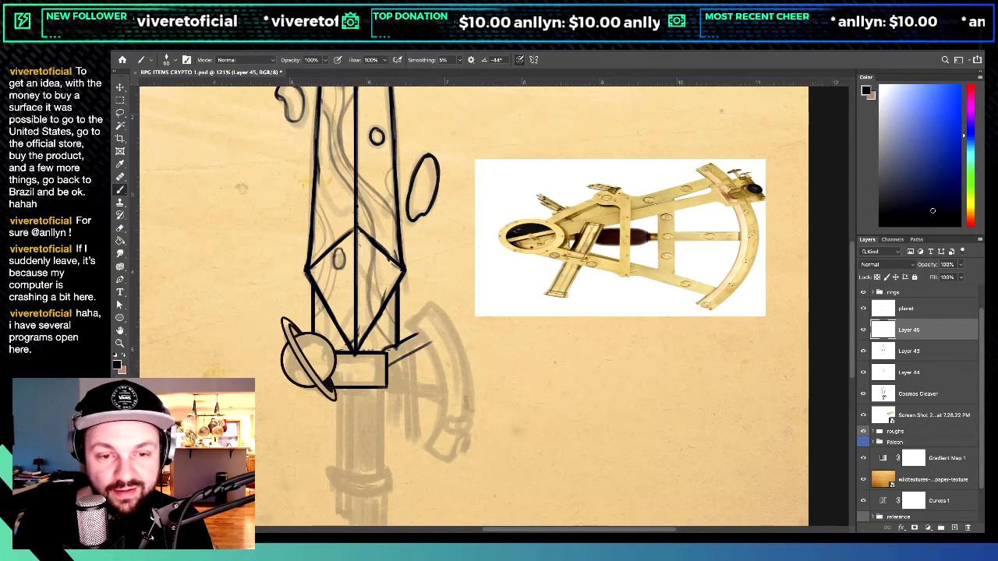
Step: Ink the lower edge of the sextant's upper arm from the guard block, redoing the stroke parallel to the upper edge
{"action": "left_click_drag", "start_coordinate": [394, 361], "coordinate": [430, 339]}
{"action": "key", "text": "super+z"}
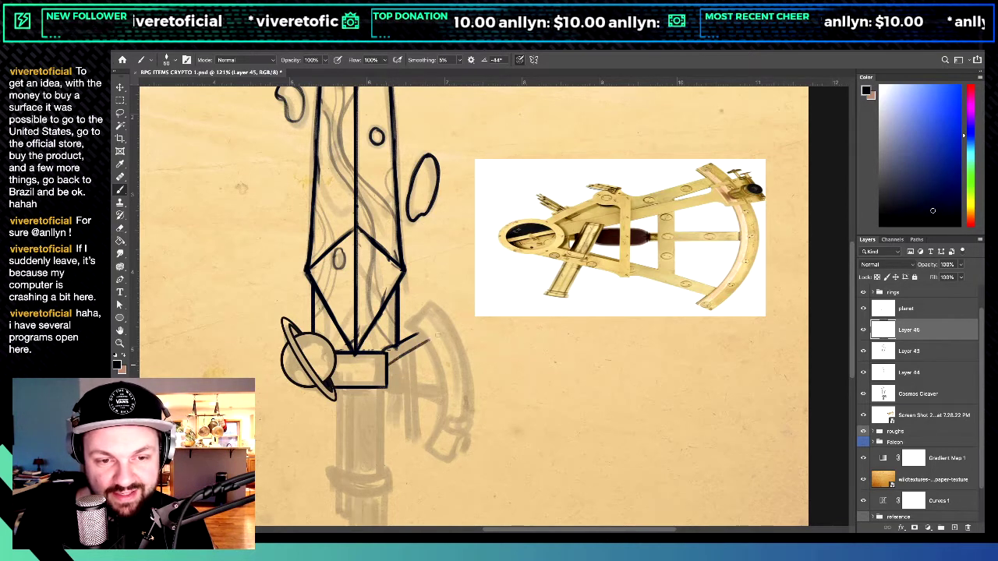
{"action": "key", "text": "super+z"}
{"action": "left_click_drag", "start_coordinate": [389, 365], "coordinate": [432, 338]}
{"action": "key", "text": "super+z"}
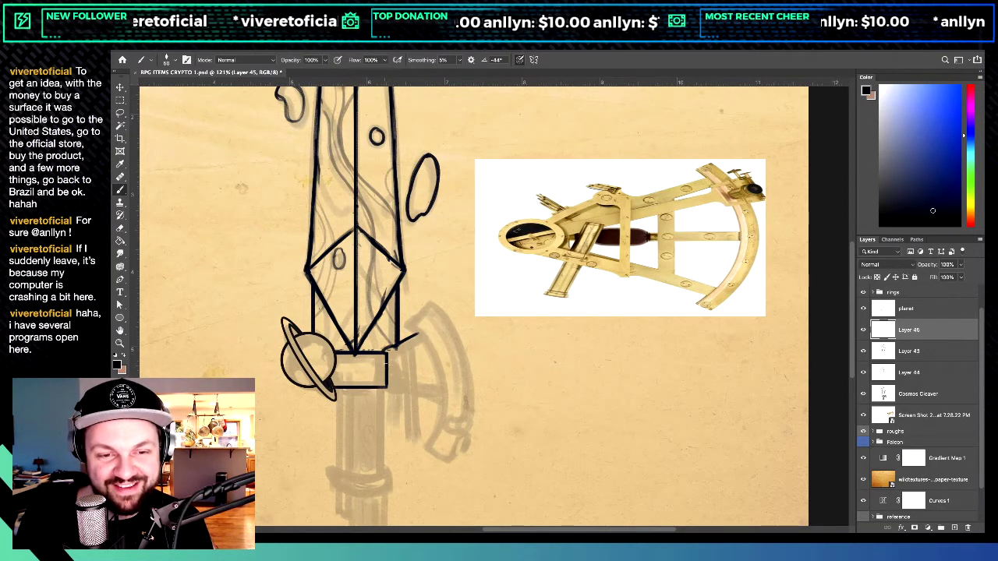
{"action": "left_click_drag", "start_coordinate": [388, 364], "coordinate": [431, 340]}
{"action": "key", "text": "super+z"}
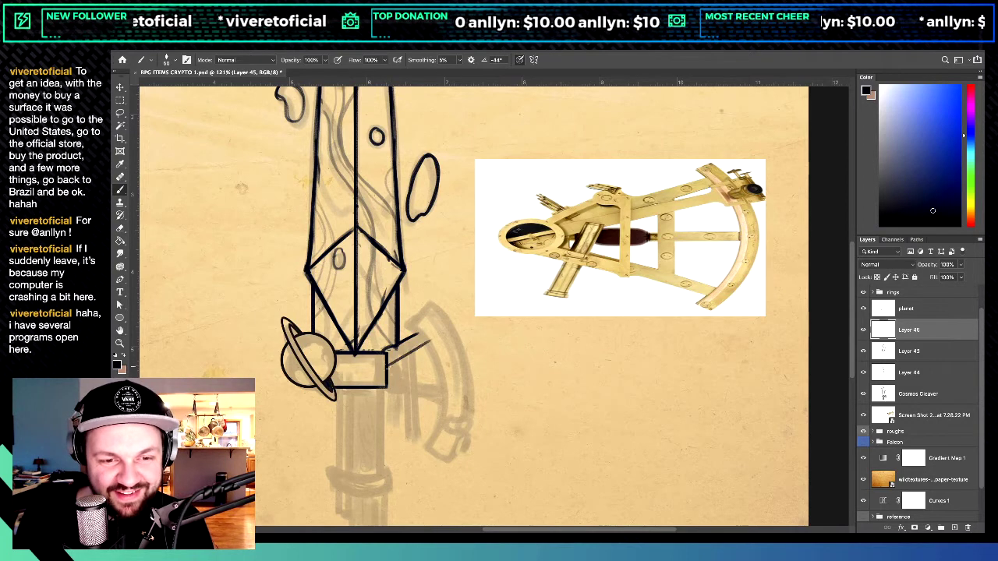
{"action": "left_click_drag", "start_coordinate": [388, 364], "coordinate": [431, 341]}
Step: Erase the overshooting line ends at the outer tip of the sextant's upper arm
{"action": "key", "text": "e"}
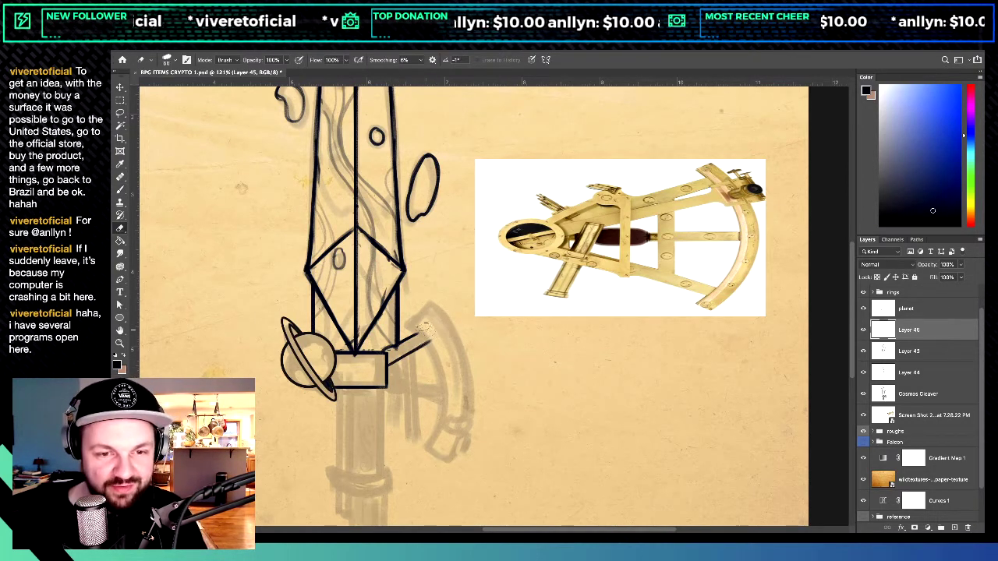
{"action": "left_click_drag", "start_coordinate": [422, 330], "coordinate": [434, 348]}
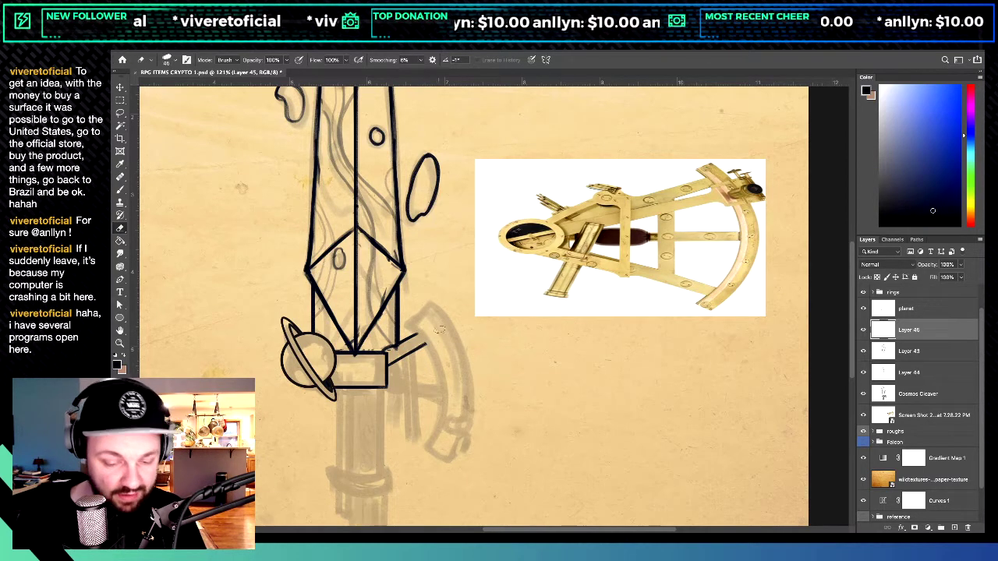
{"action": "key", "text": "b"}
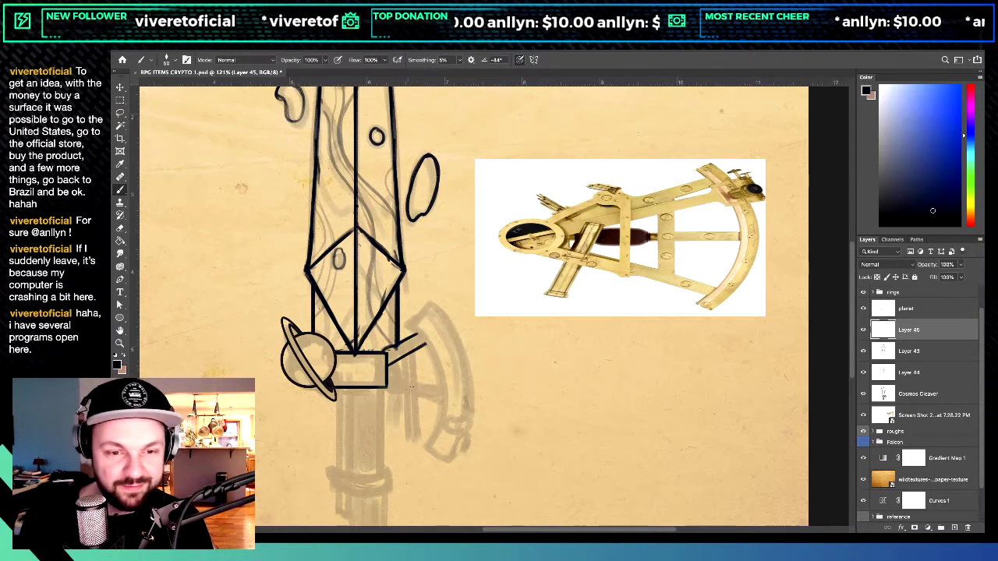
Step: Ink the outer edge of the sextant's lower arm from the guard block out to the arc, redoing the stroke until its angle mirrors the upper arm
{"action": "mouse_move", "coordinate": [411, 385]}
{"action": "left_mouse_down"}
{"action": "mouse_move", "coordinate": [378, 304]}
{"action": "mouse_move", "coordinate": [415, 204]}
{"action": "left_mouse_up"}
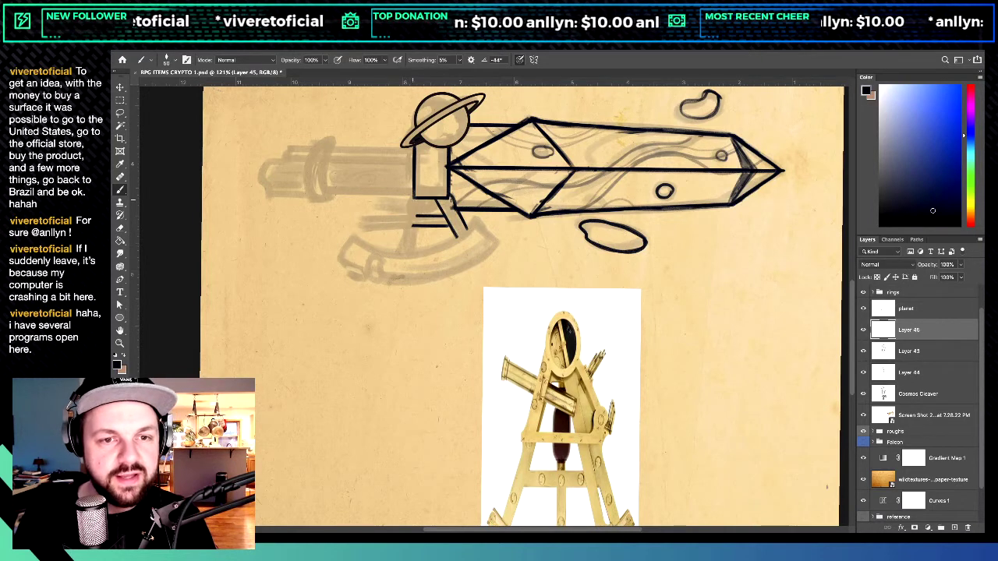
{"action": "left_click_drag", "start_coordinate": [411, 209], "coordinate": [373, 247]}
{"action": "key", "text": "ctrl+z"}
{"action": "left_click_drag", "start_coordinate": [411, 209], "coordinate": [373, 246]}
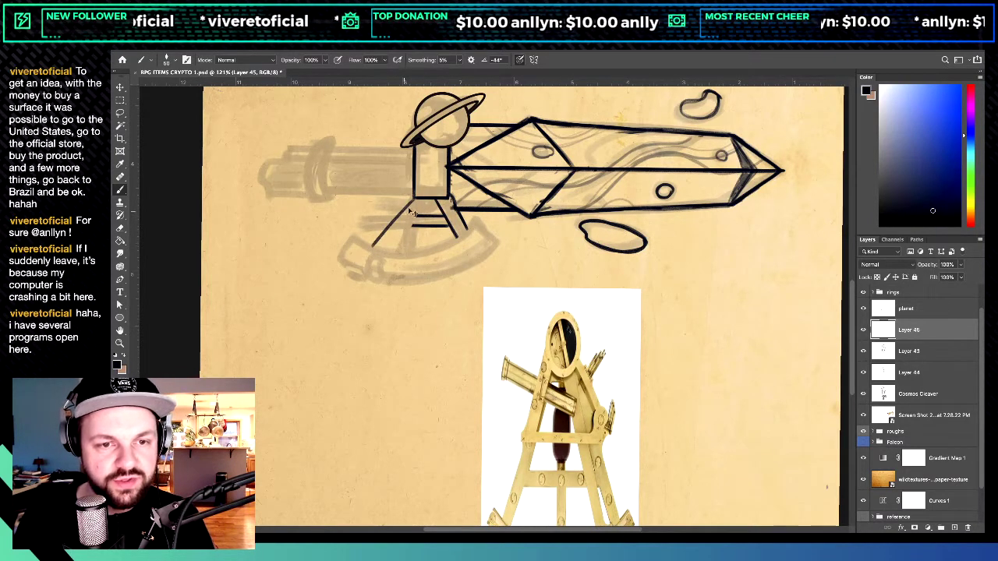
{"action": "left_click_drag", "start_coordinate": [414, 196], "coordinate": [381, 261]}
{"action": "key", "text": "ctrl+z"}
{"action": "key", "text": "ctrl+z"}
{"action": "left_click_drag", "start_coordinate": [418, 199], "coordinate": [385, 254]}
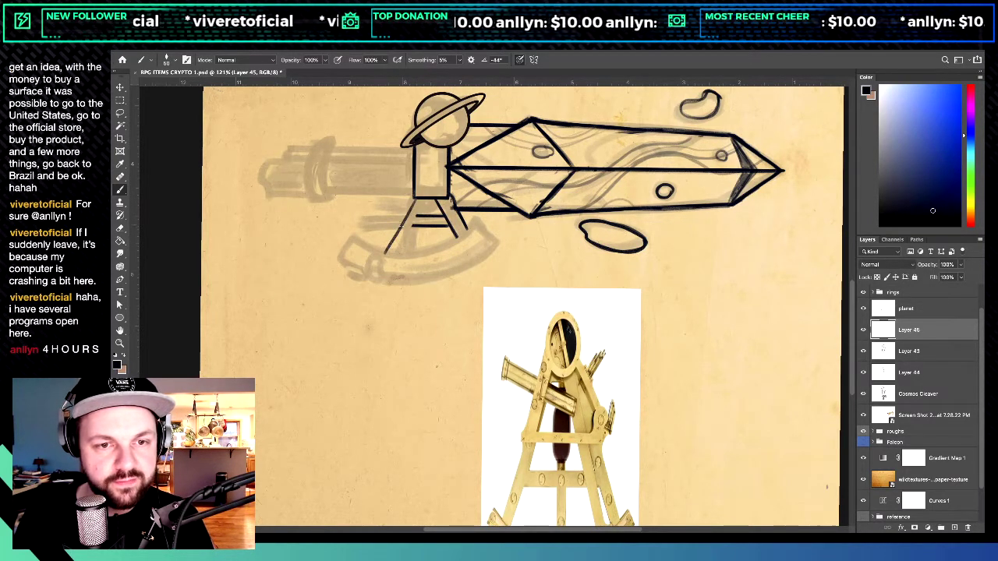
{"action": "key", "text": "ctrl+z"}
{"action": "left_click_drag", "start_coordinate": [419, 197], "coordinate": [384, 254]}
{"action": "key", "text": "ctrl+z"}
{"action": "left_click_drag", "start_coordinate": [417, 199], "coordinate": [381, 255]}
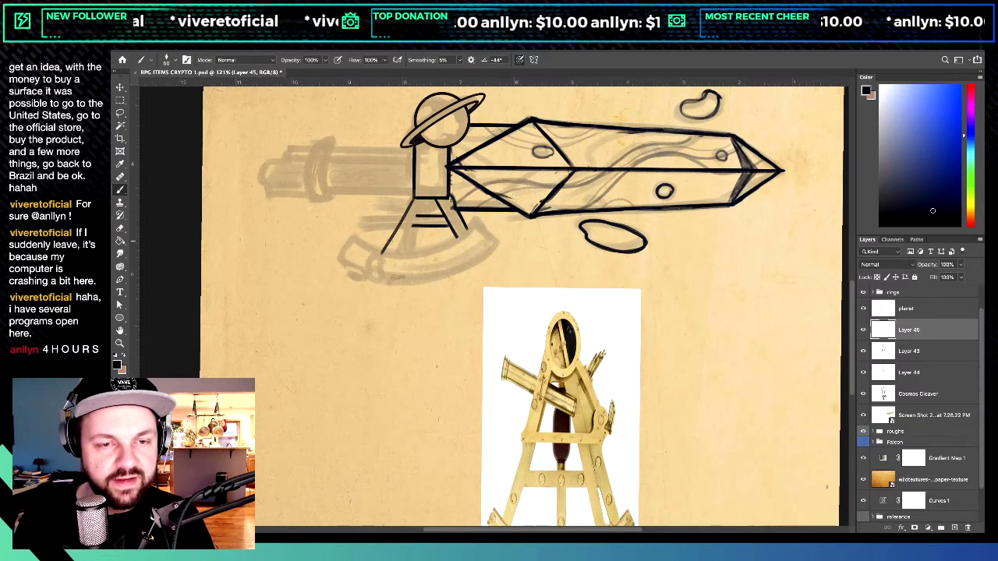
{"action": "key", "text": "ctrl+z"}
{"action": "left_click_drag", "start_coordinate": [418, 199], "coordinate": [380, 260]}
{"action": "key", "text": "ctrl+z"}
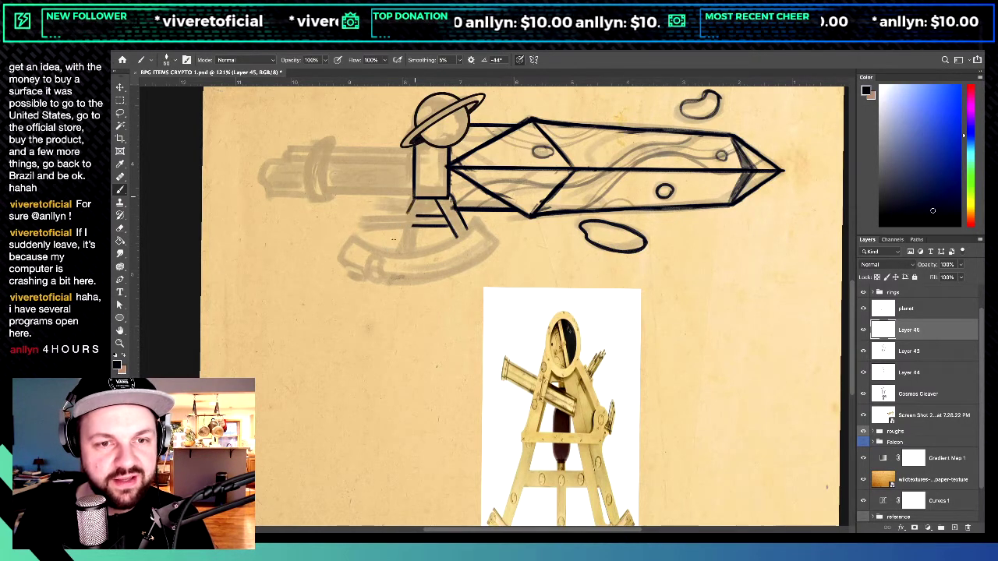
{"action": "left_click_drag", "start_coordinate": [416, 201], "coordinate": [385, 248]}
{"action": "key", "text": "ctrl+z"}
{"action": "left_click_drag", "start_coordinate": [418, 200], "coordinate": [381, 255]}
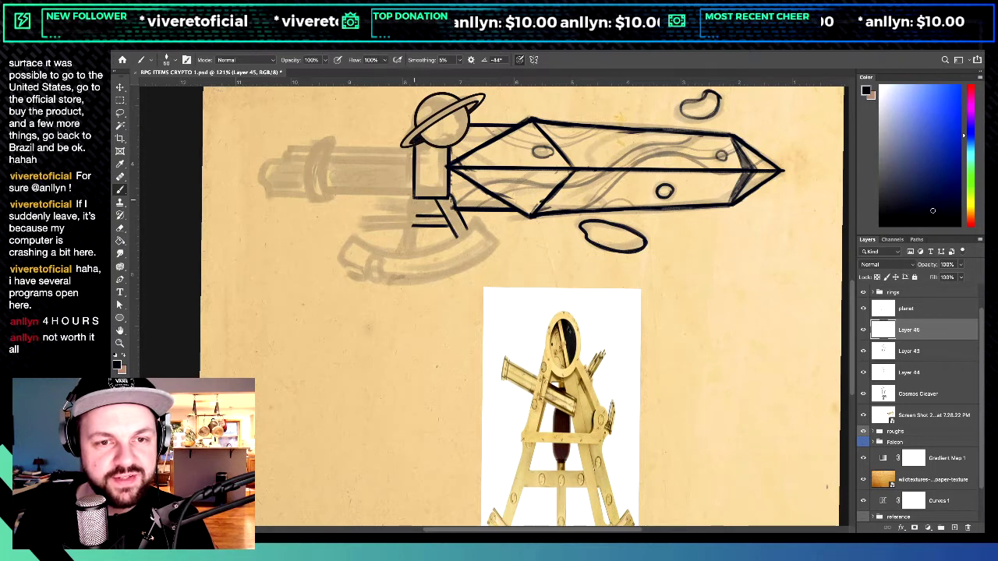
{"action": "key", "text": "ctrl+z"}
{"action": "left_click_drag", "start_coordinate": [418, 199], "coordinate": [382, 250]}
{"action": "key", "text": "ctrl+z"}
{"action": "left_click_drag", "start_coordinate": [418, 200], "coordinate": [385, 248]}
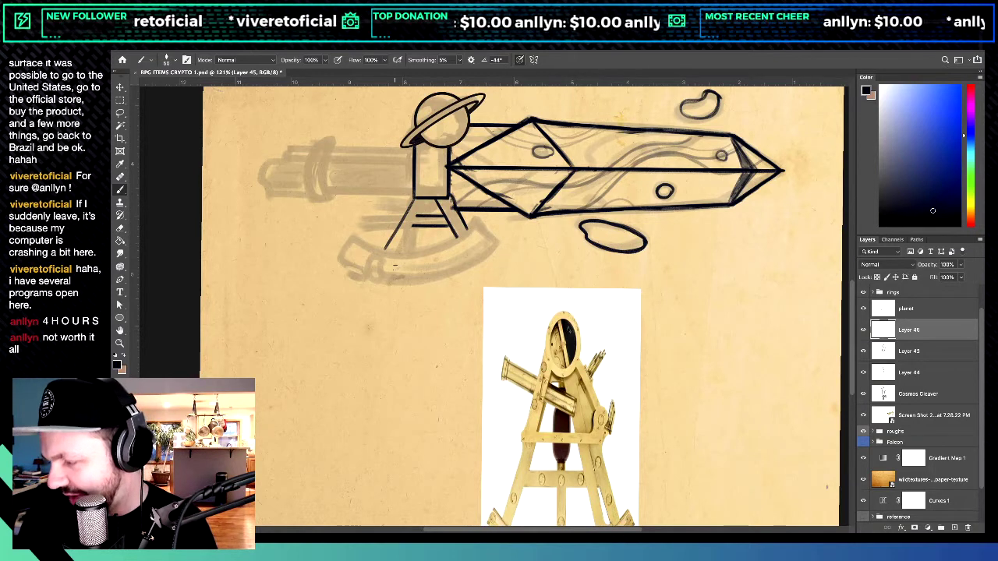
Step: Trim the crossbar lines where they meet the lower arm, and ink the arm's inner edge parallel to its outer edge
{"action": "key", "text": "e"}
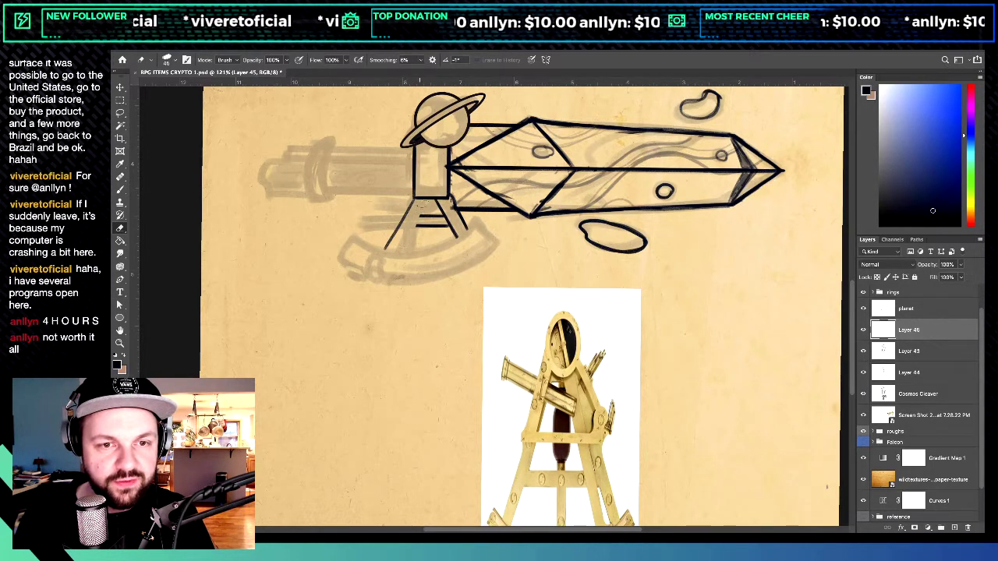
{"action": "key", "text": "b"}
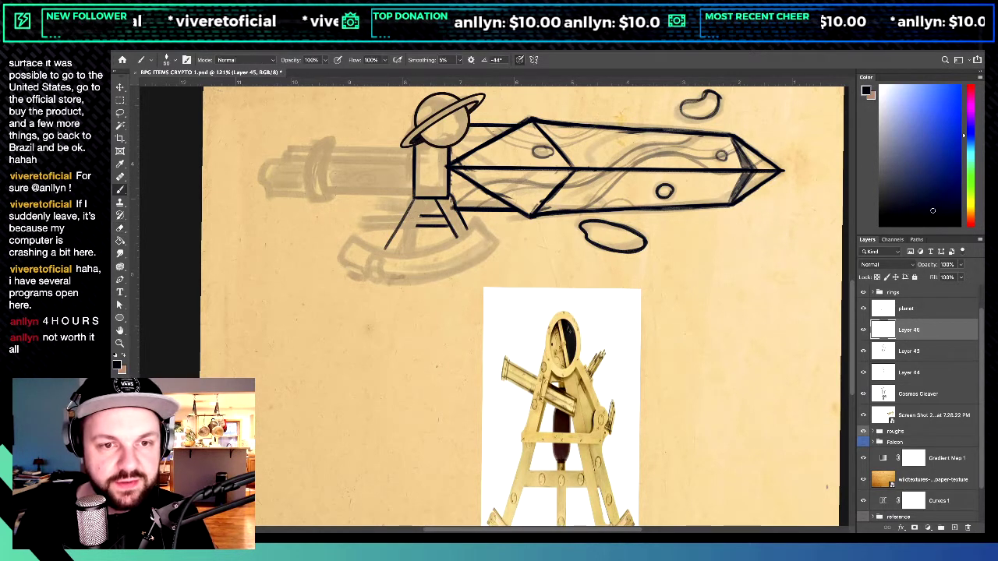
{"action": "left_click_drag", "start_coordinate": [425, 201], "coordinate": [408, 244]}
{"action": "key", "text": "super+z"}
{"action": "key", "text": "super+z"}
{"action": "left_click_drag", "start_coordinate": [428, 200], "coordinate": [406, 247]}
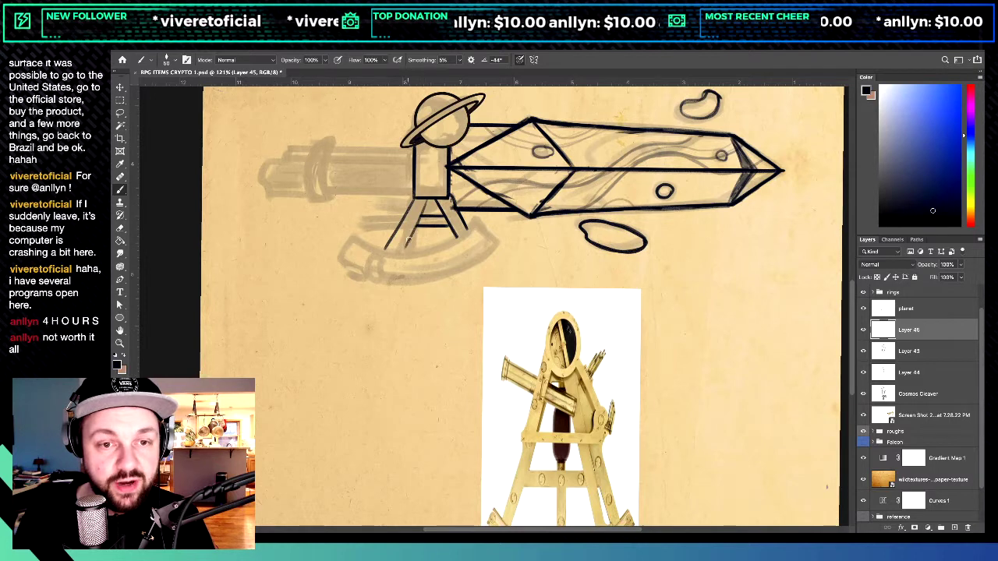
{"action": "key", "text": "super+z"}
{"action": "left_click_drag", "start_coordinate": [428, 200], "coordinate": [406, 247]}
{"action": "key", "text": "super+z"}
{"action": "left_click_drag", "start_coordinate": [424, 207], "coordinate": [404, 247]}
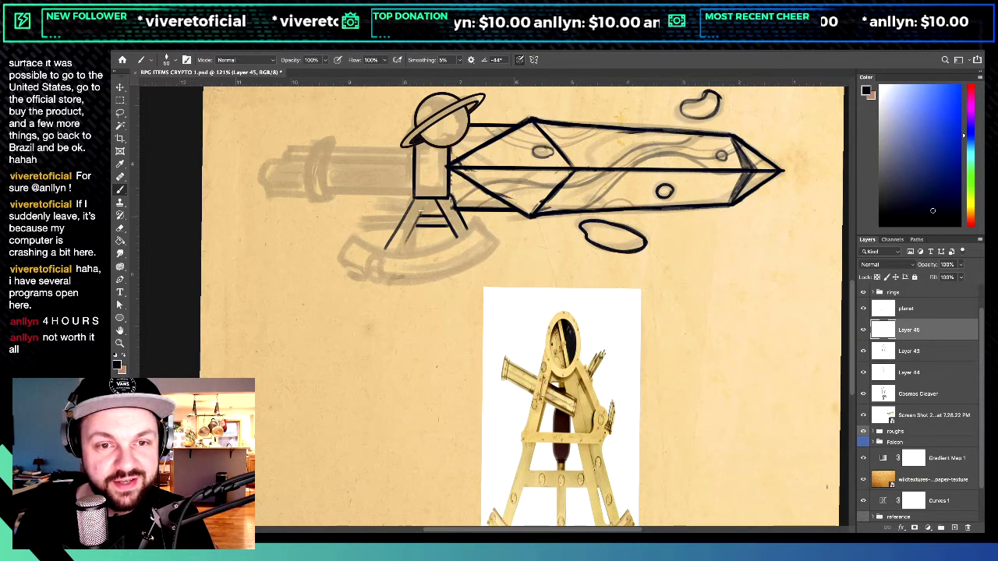
{"action": "key", "text": "super+z"}
{"action": "left_click_drag", "start_coordinate": [426, 200], "coordinate": [396, 258]}
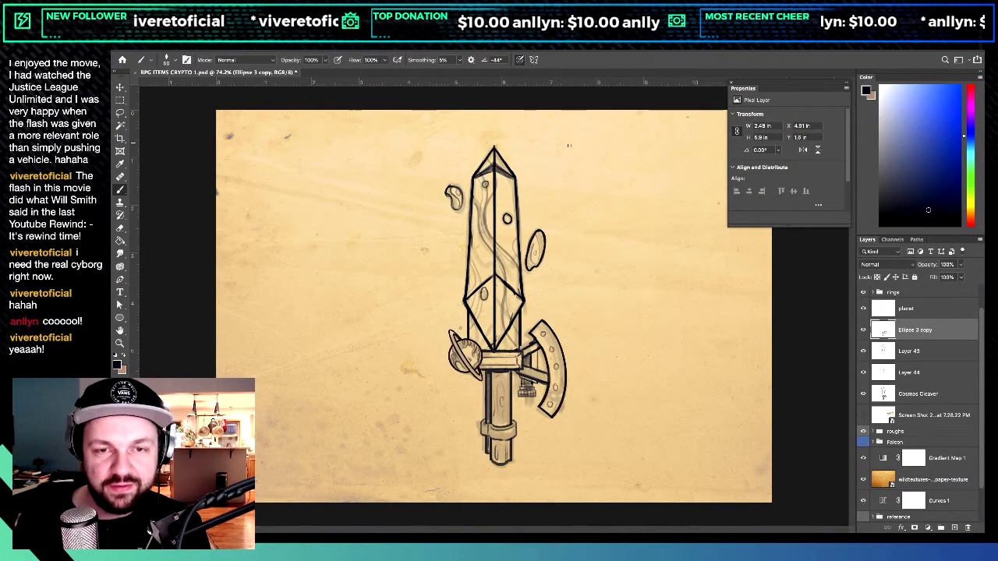
{"action": "left_click_drag", "start_coordinate": [514, 160], "coordinate": [635, 153]}
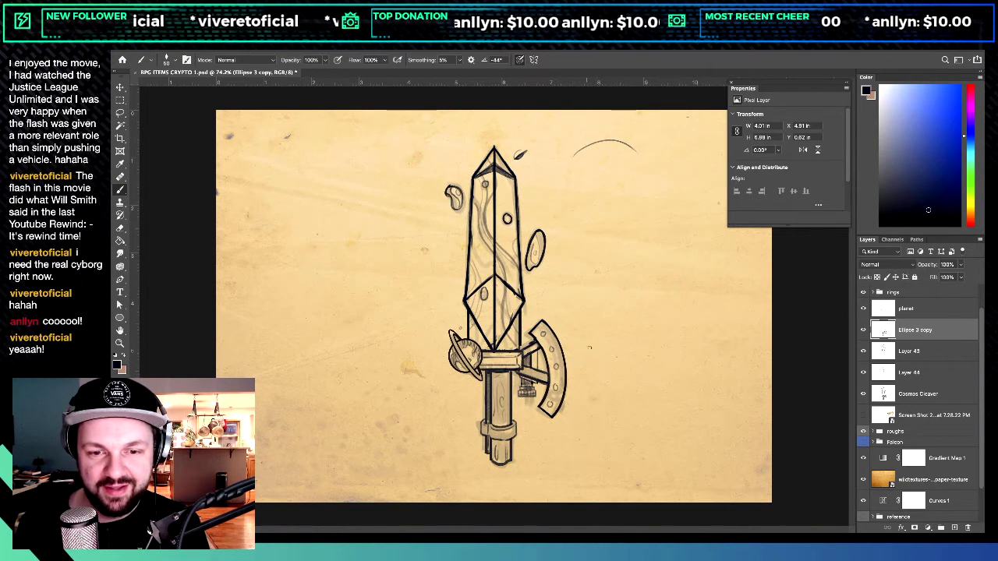
{"action": "left_click_drag", "start_coordinate": [588, 349], "coordinate": [663, 348]}
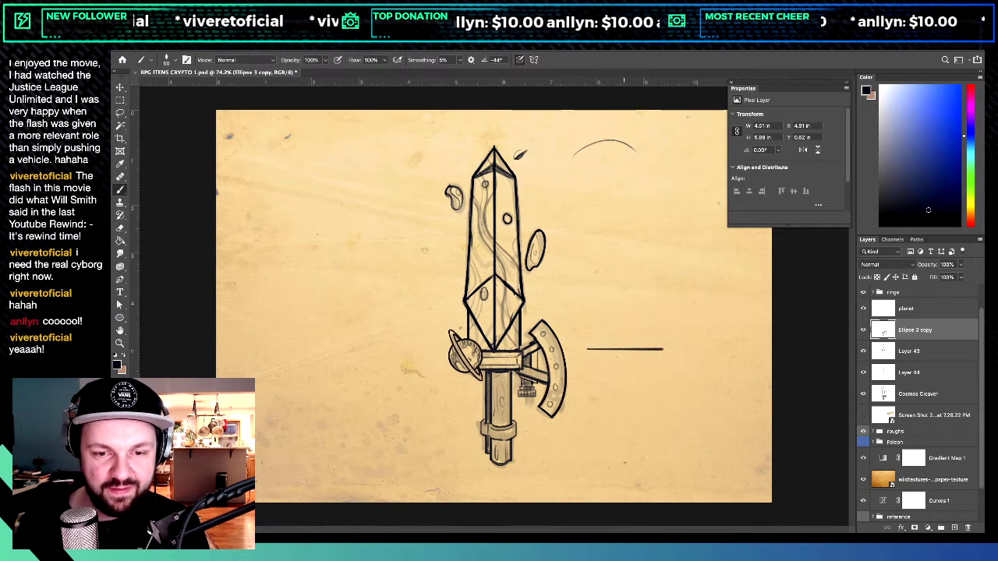
{"action": "left_click_drag", "start_coordinate": [602, 459], "coordinate": [657, 450]}
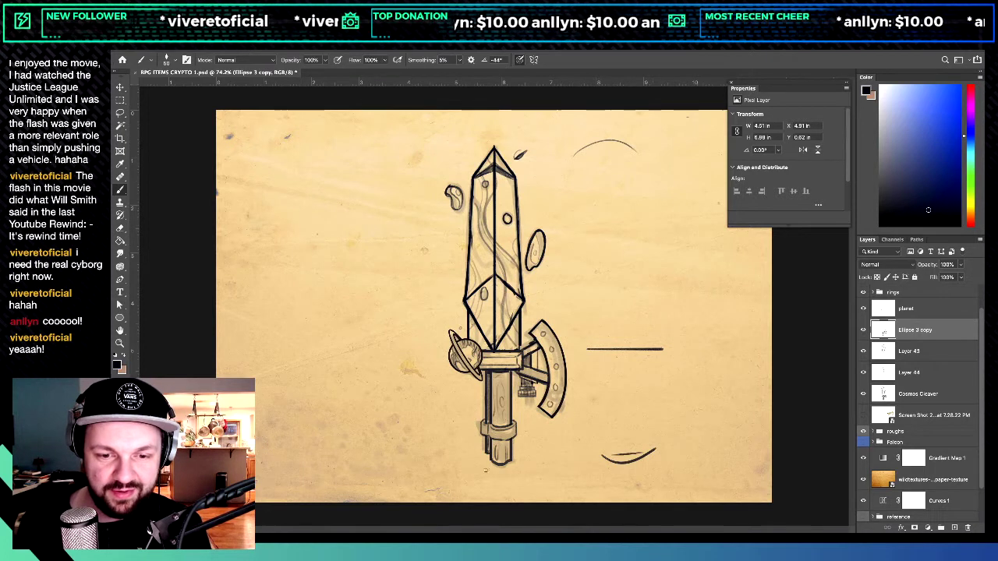
{"action": "left_click_drag", "start_coordinate": [488, 464], "coordinate": [528, 466]}
{"action": "key", "text": "ctrl+z"}
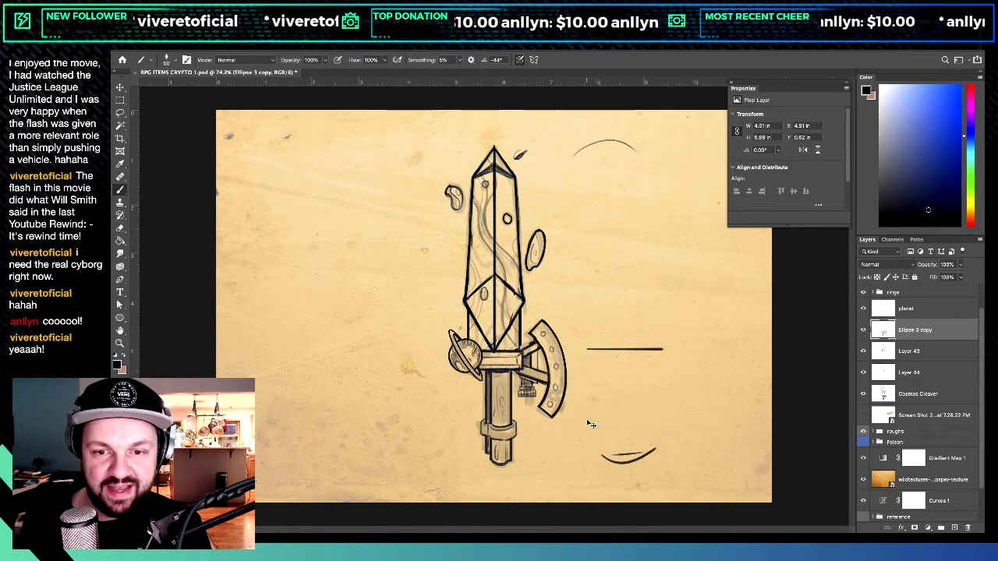
{"action": "key", "text": "ctrl+z"}
{"action": "key", "text": "ctrl+z"}
{"action": "key", "text": "ctrl+z"}
{"action": "key", "text": "ctrl+z"}
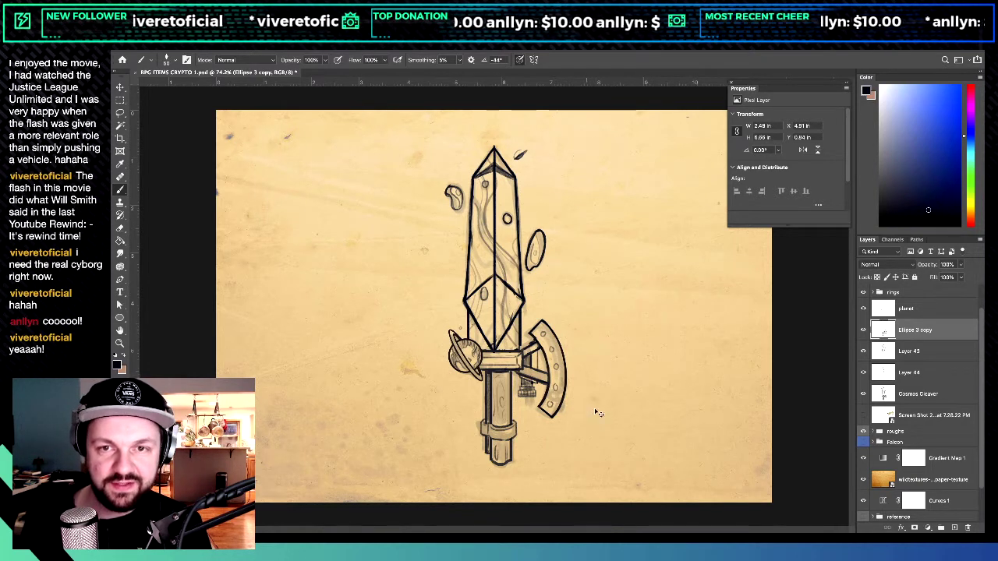
{"action": "key", "text": "ctrl+z"}
{"action": "key", "text": "ctrl+z"}
{"action": "key", "text": "ctrl+z"}
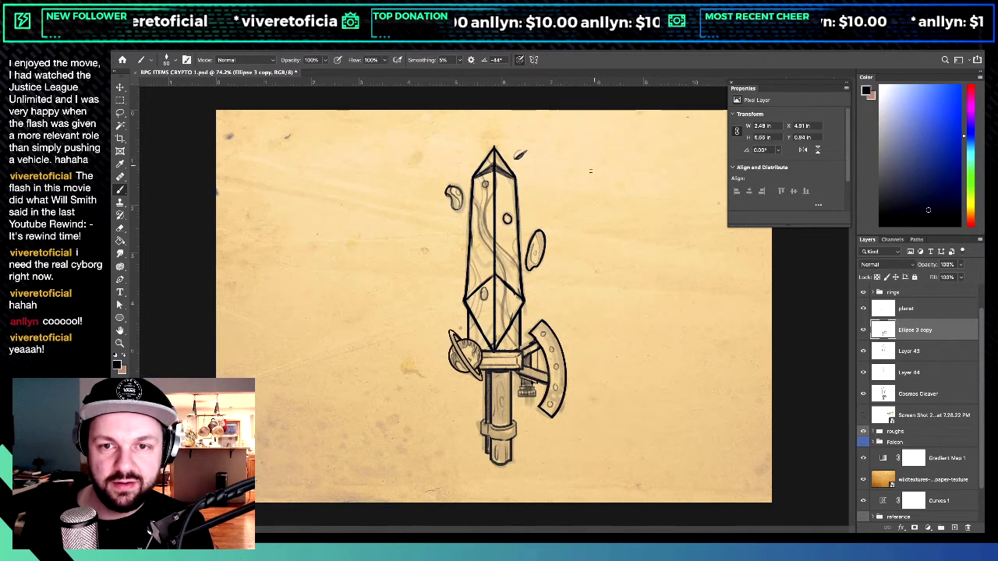
{"action": "left_click_drag", "start_coordinate": [594, 165], "coordinate": [632, 164]}
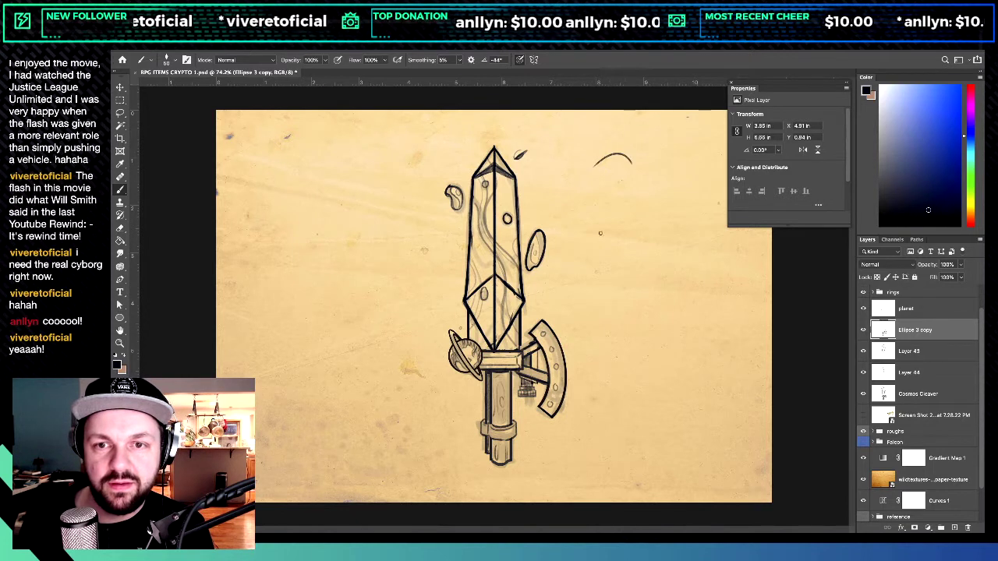
{"action": "left_click_drag", "start_coordinate": [599, 262], "coordinate": [644, 260]}
{"action": "left_click_drag", "start_coordinate": [601, 310], "coordinate": [649, 313]}
{"action": "left_click_drag", "start_coordinate": [603, 365], "coordinate": [624, 357]}
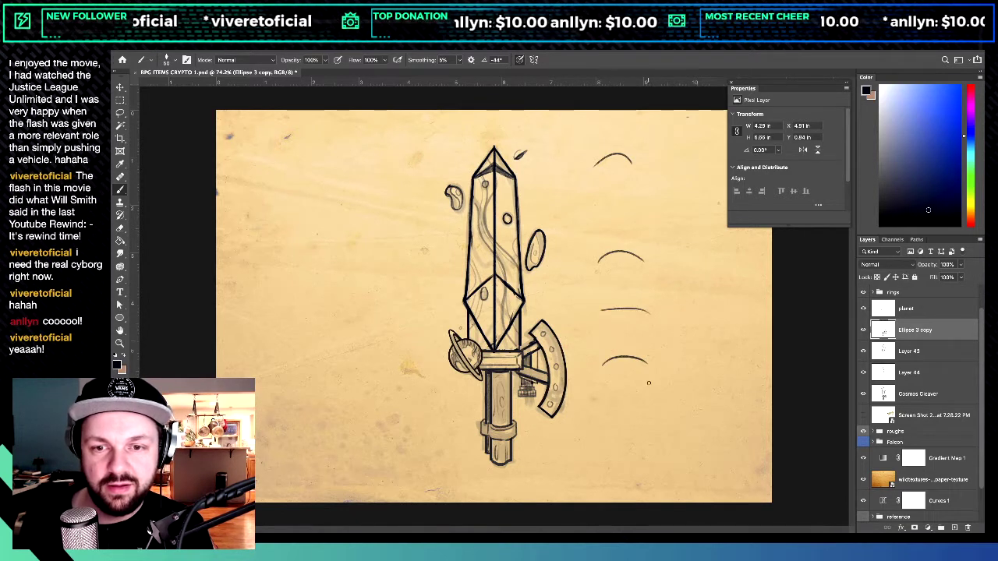
{"action": "key", "text": "ctrl+z"}
{"action": "key", "text": "ctrl+z"}
{"action": "key", "text": "ctrl+z"}
{"action": "left_click_drag", "start_coordinate": [599, 262], "coordinate": [613, 251]}
{"action": "key", "text": "ctrl+z"}
{"action": "key", "text": "ctrl+z"}
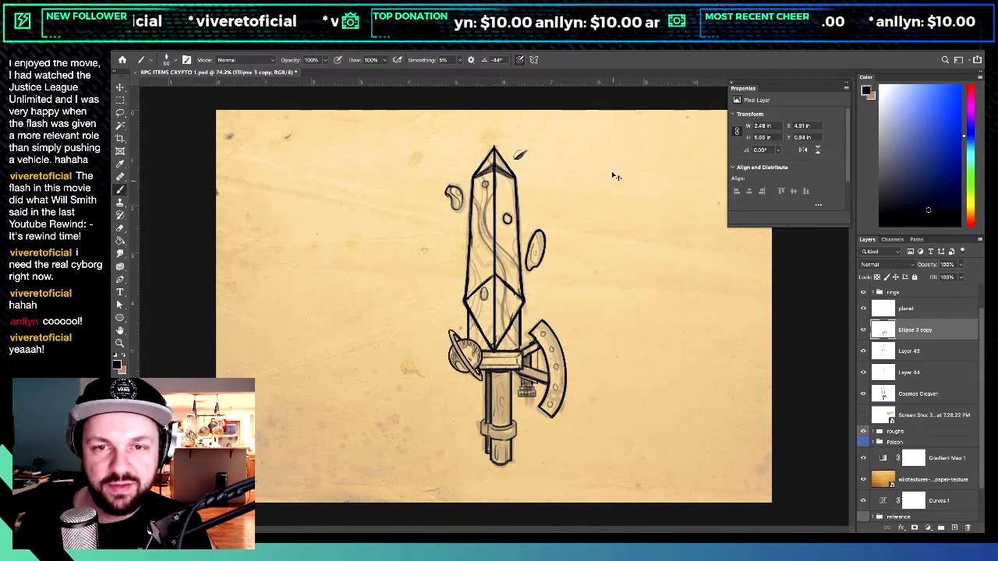
{"action": "left_click_drag", "start_coordinate": [595, 160], "coordinate": [640, 159]}
{"action": "left_click_drag", "start_coordinate": [595, 200], "coordinate": [642, 208]}
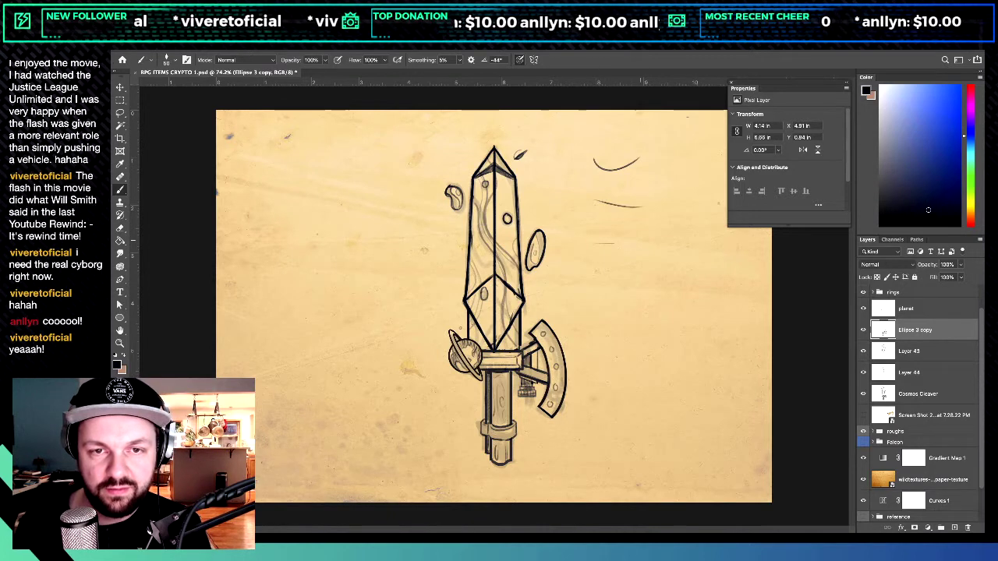
{"action": "key", "text": "ctrl+z"}
{"action": "key", "text": "ctrl+z"}
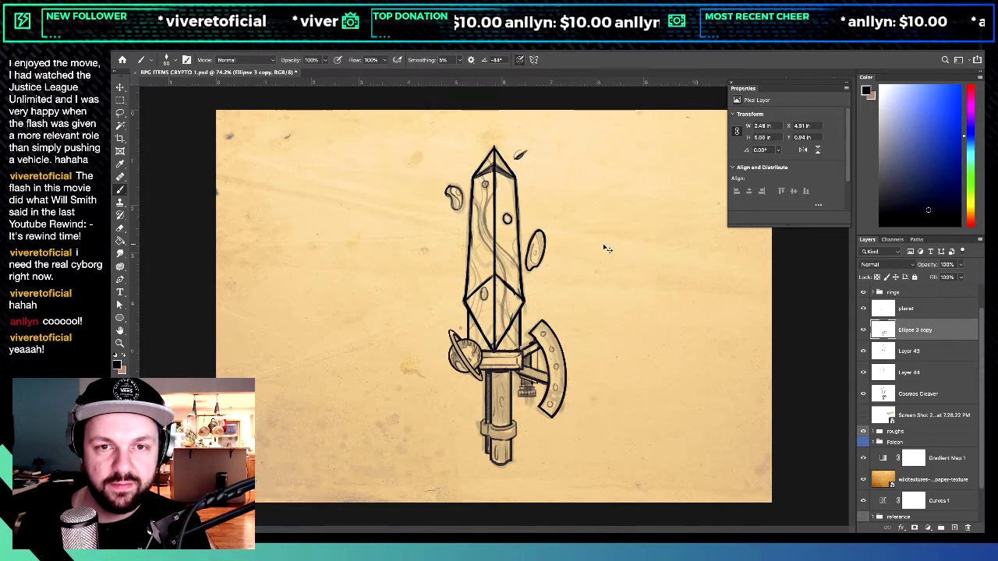
Step: Select the collar and pommel at the bottom of the grip with the Lasso and shift them slightly up the handle
{"action": "scroll", "coordinate": [494, 306], "scroll_direction": "up", "scroll_amount": 1}
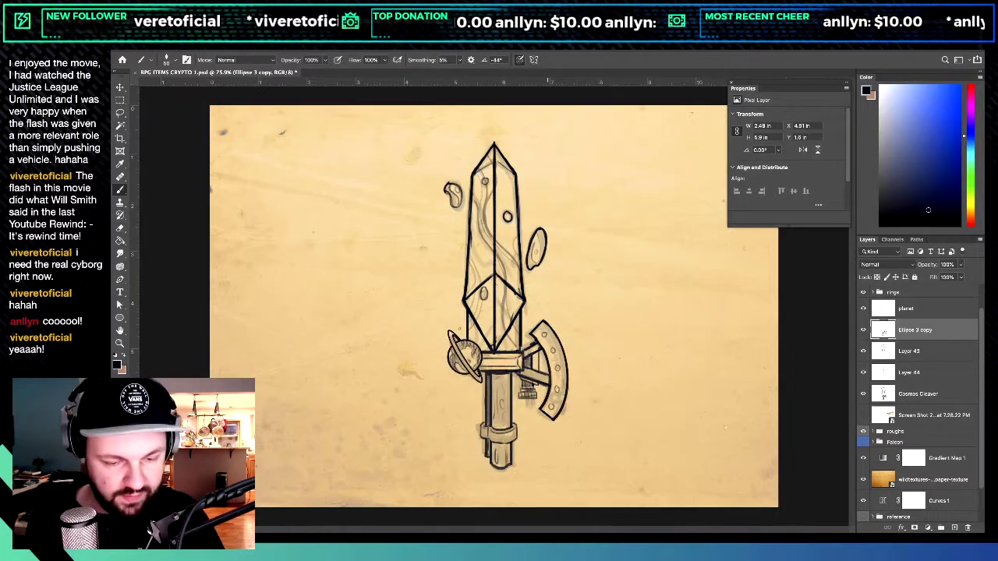
{"action": "key", "text": "e"}
{"action": "key", "text": "l"}
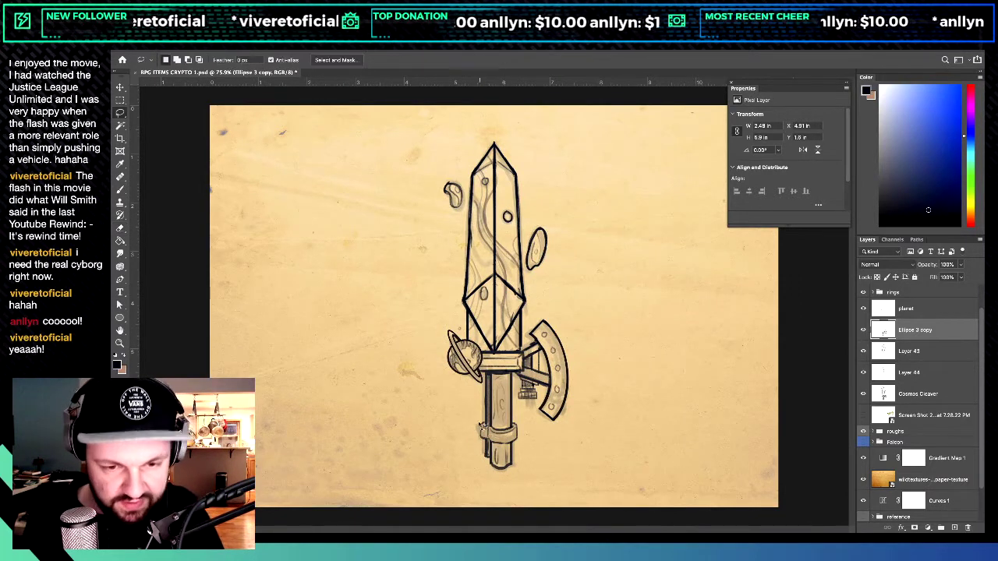
{"action": "mouse_move", "coordinate": [479, 422]}
{"action": "left_mouse_down"}
{"action": "mouse_move", "coordinate": [525, 474]}
{"action": "mouse_move", "coordinate": [528, 419]}
{"action": "mouse_move", "coordinate": [512, 420]}
{"action": "left_mouse_up"}
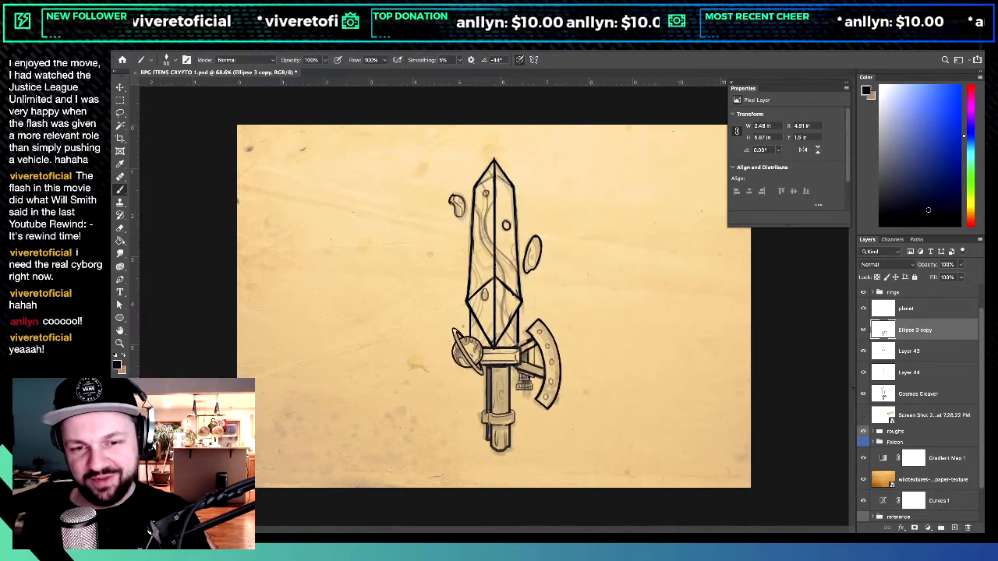
Step: Hide and reshow the Ellipse 3 copy layer to check the inked guard and grip, and view the whole canvas
{"action": "left_click", "coordinate": [863, 330]}
{"action": "left_click", "coordinate": [864, 330]}
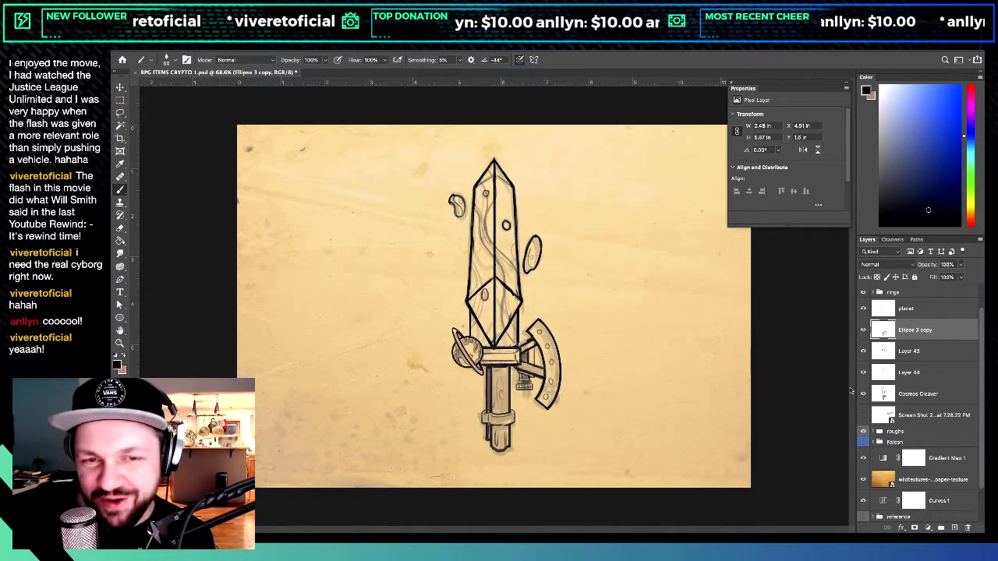
{"action": "key", "text": "super+0"}
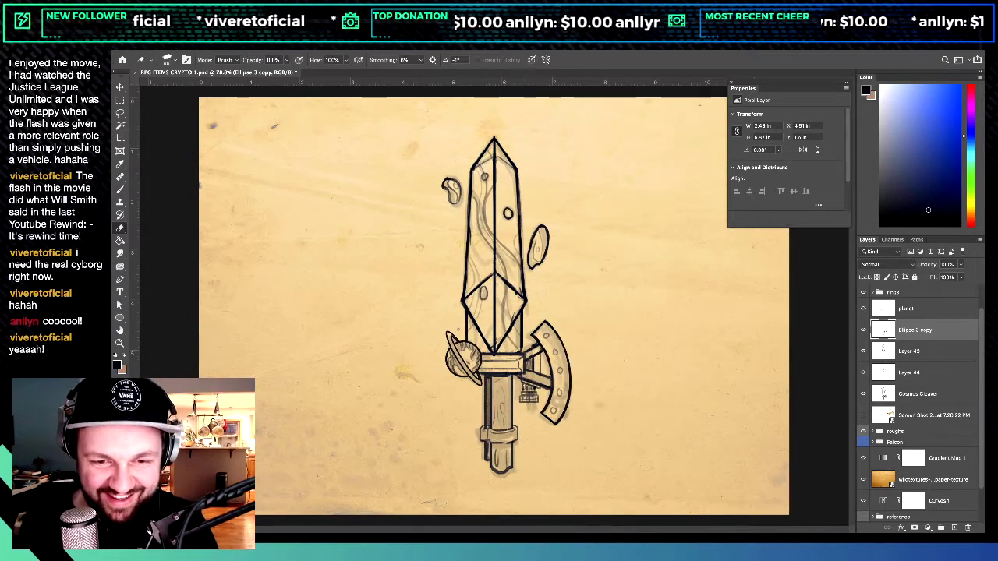
Step: Undo the last edit and ink a straight crossbar line between the sextant's upper and lower arms
{"action": "key", "text": "super+z"}
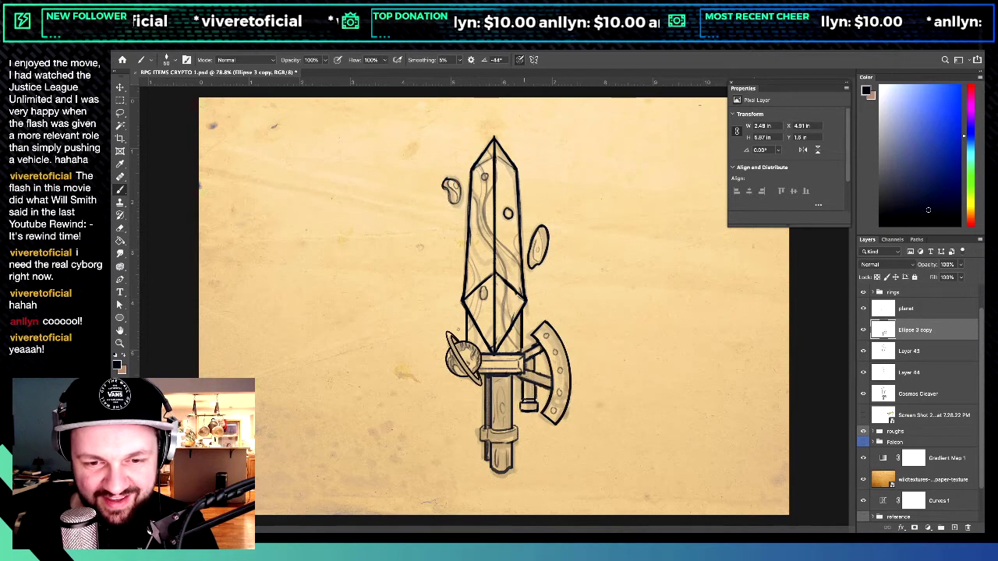
{"action": "scroll", "coordinate": [497, 309], "scroll_direction": "down", "scroll_amount": 2}
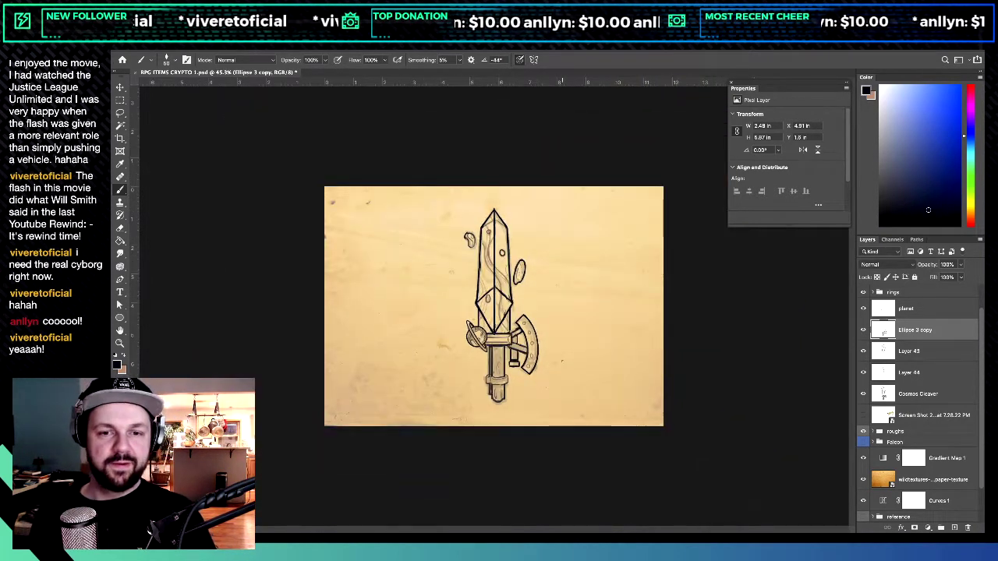
{"action": "scroll", "coordinate": [499, 308], "scroll_direction": "up", "scroll_amount": 3}
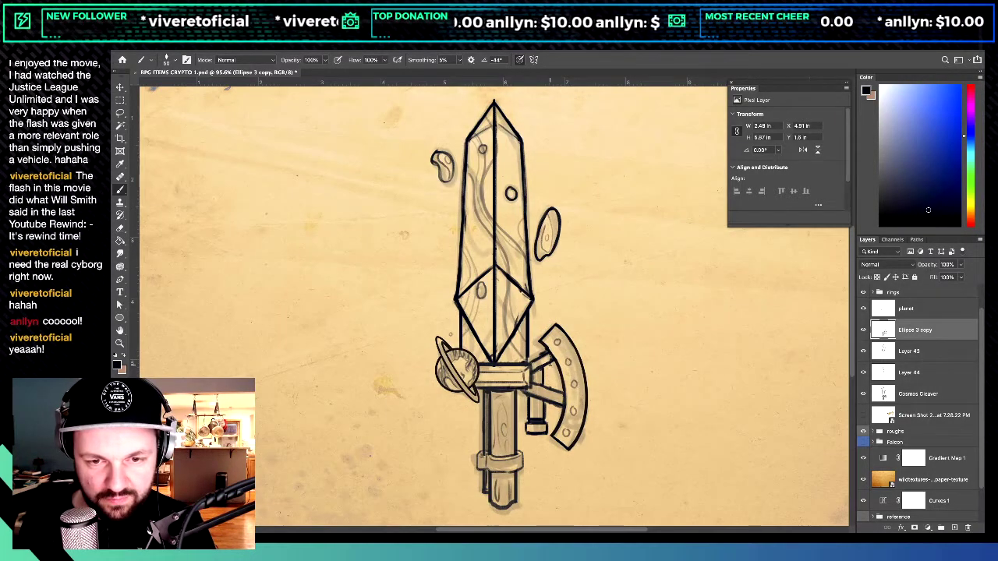
{"action": "left_click_drag", "start_coordinate": [550, 362], "coordinate": [550, 388]}
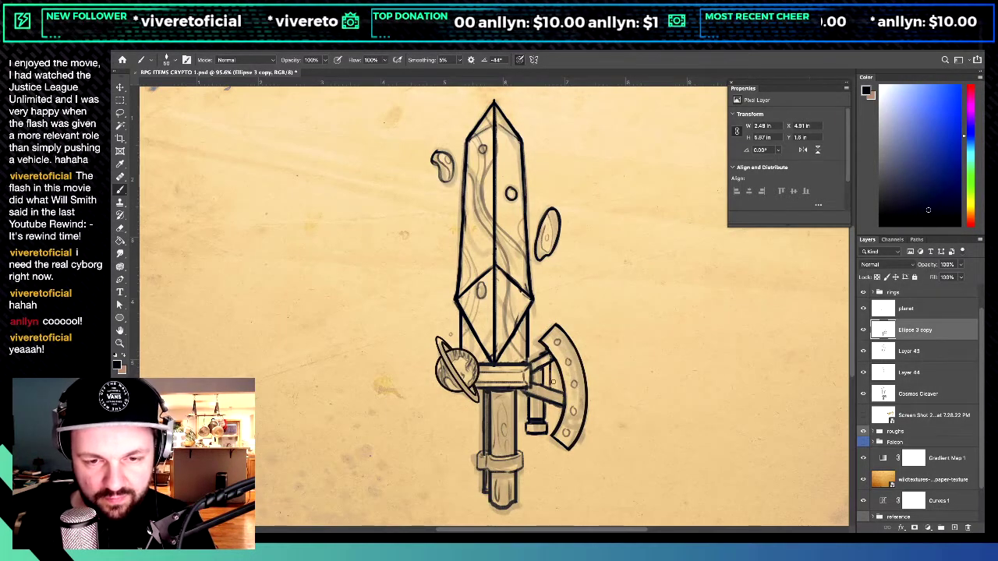
Step: Undo the last ink stroke, and hide and reshow the Ellipse 3 copy layer to check the inked sword across the whole canvas
{"action": "key", "text": "super+z"}
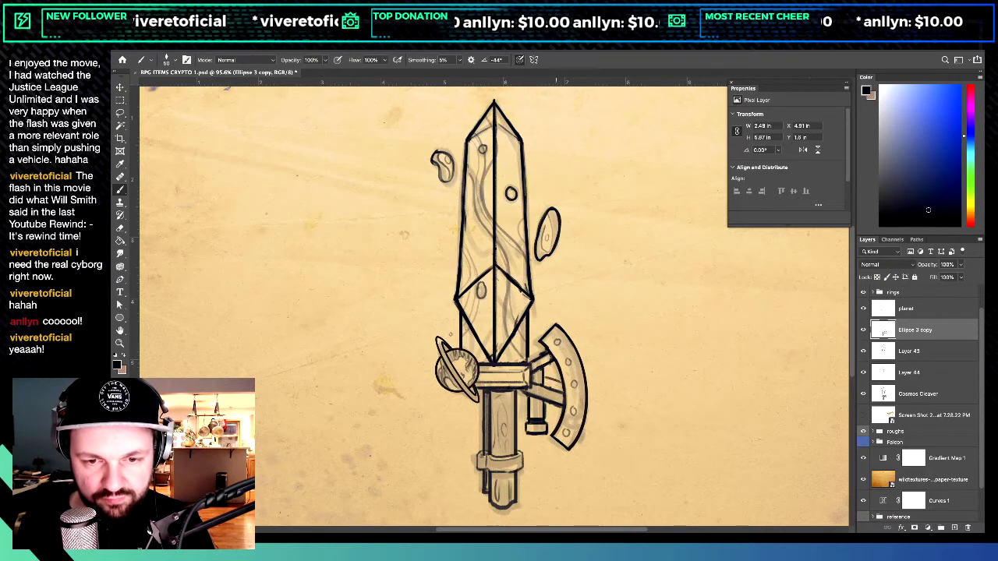
{"action": "scroll", "coordinate": [552, 381], "scroll_direction": "down", "scroll_amount": 1}
{"action": "scroll", "coordinate": [497, 309], "scroll_direction": "down", "scroll_amount": 4}
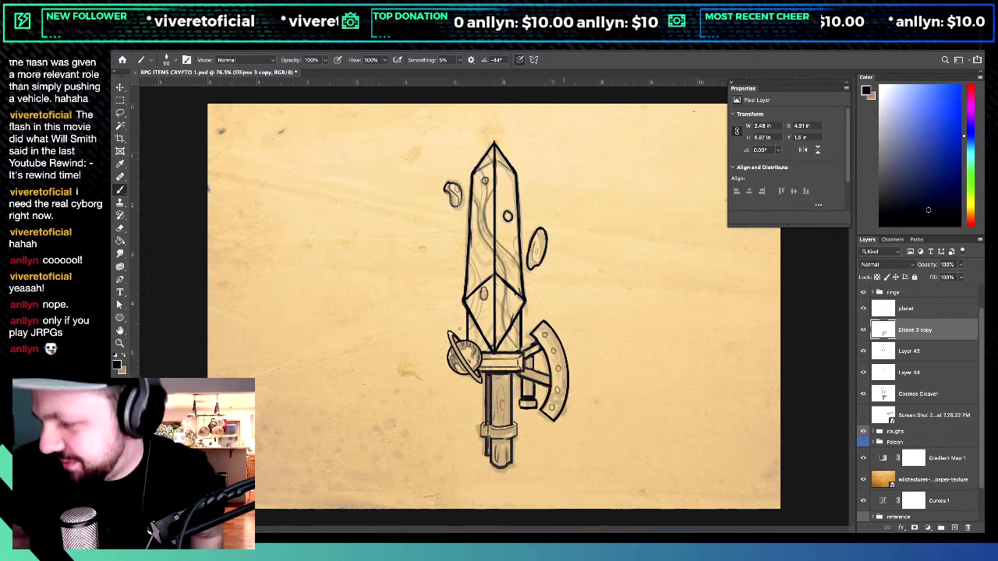
{"action": "key", "text": "ctrl+minus"}
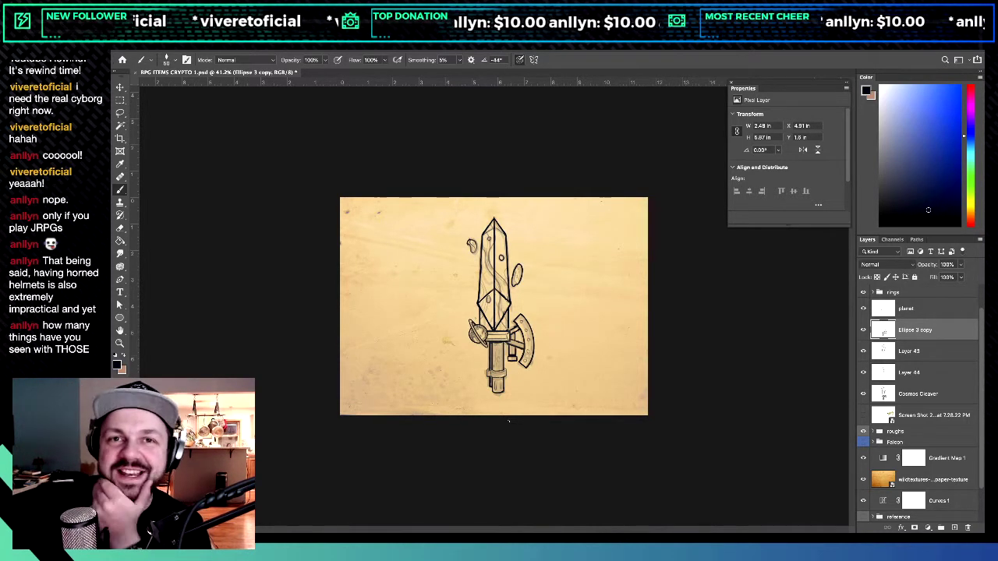
{"action": "key", "text": "ctrl+plus"}
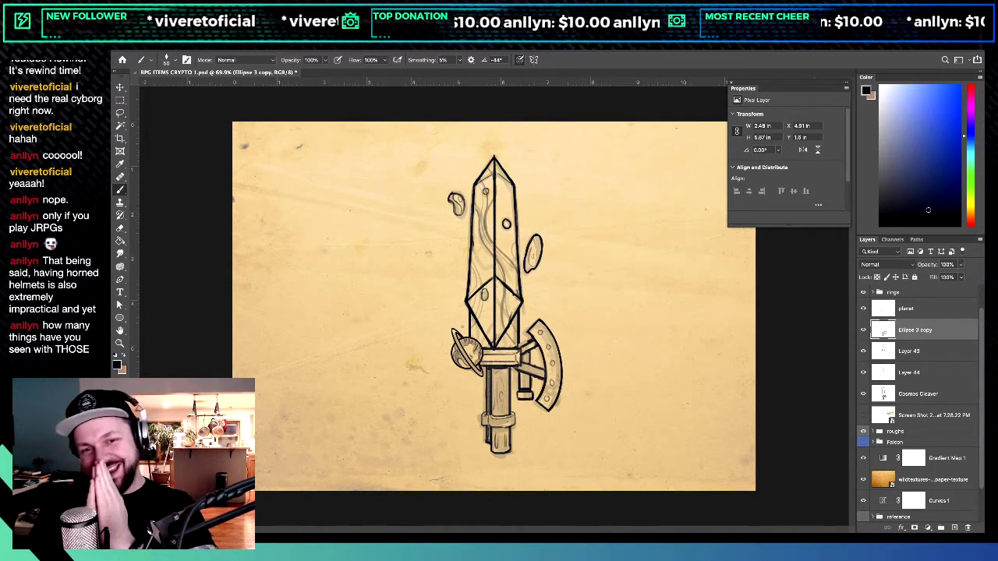
{"action": "key", "text": "ctrl+plus"}
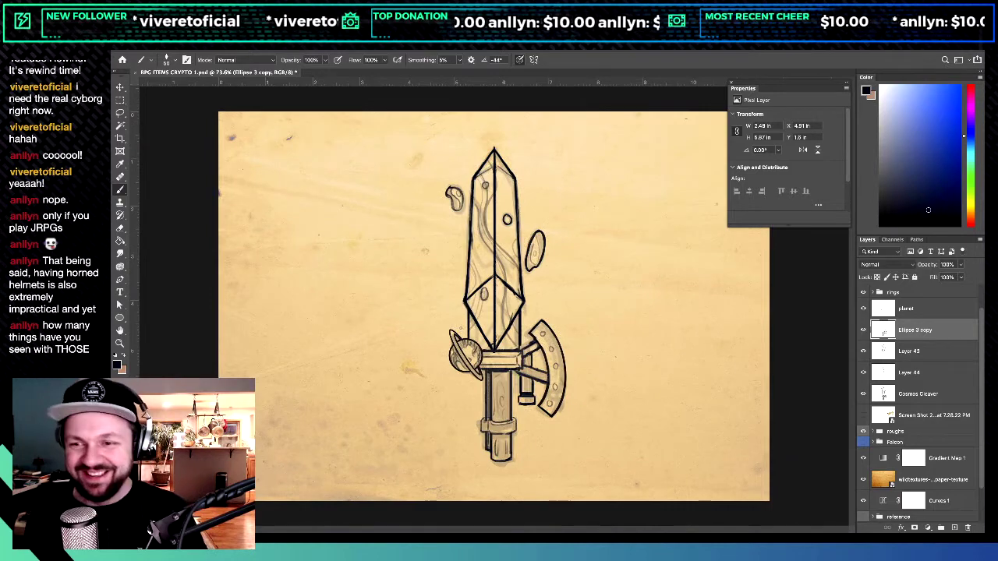
{"action": "left_click", "coordinate": [864, 330]}
{"action": "left_click", "coordinate": [864, 330]}
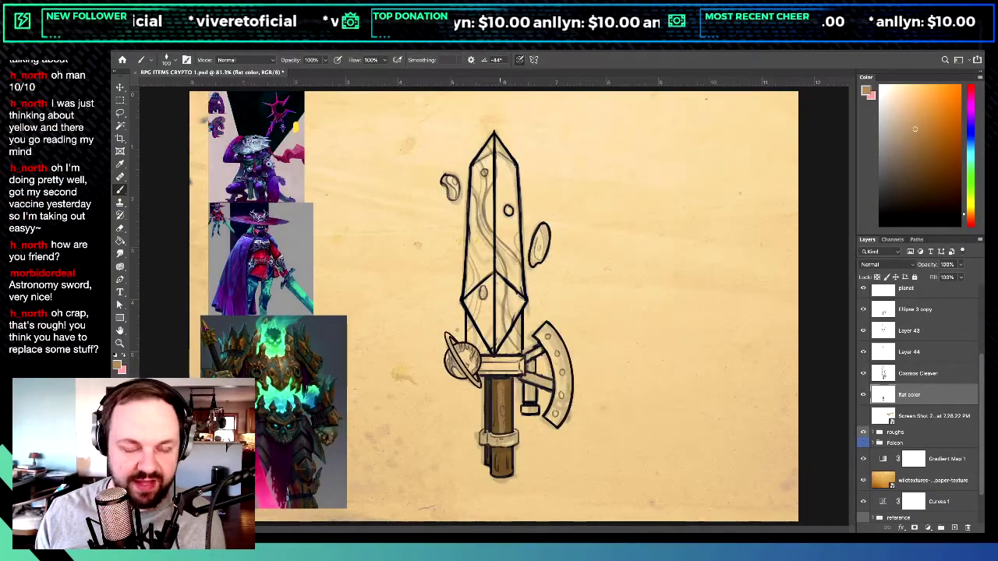
Step: Paint a dark shadow across the wooden grip just below the guard, using dark brown sampled from the armoured character reference
{"action": "scroll", "coordinate": [484, 454], "scroll_direction": "up", "scroll_amount": 5}
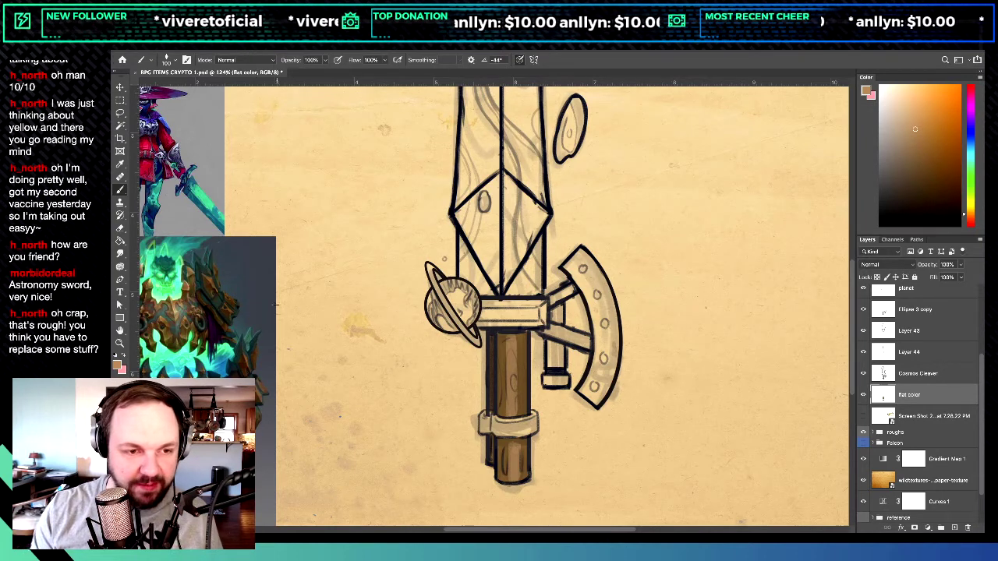
{"action": "left_click", "coordinate": [231, 312], "text": "alt"}
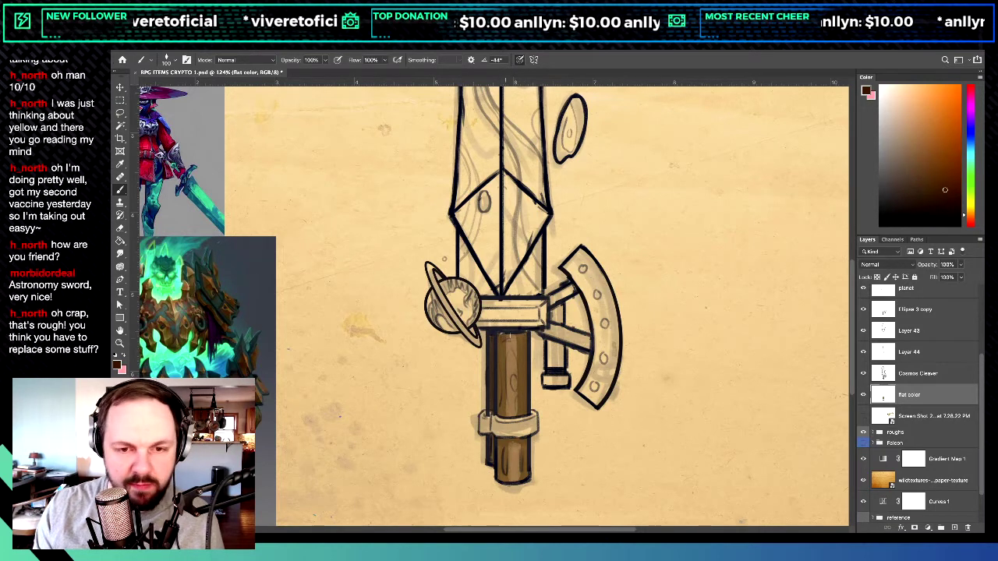
{"action": "mouse_move", "coordinate": [503, 336]}
{"action": "left_mouse_down"}
{"action": "mouse_move", "coordinate": [526, 337]}
{"action": "mouse_move", "coordinate": [515, 336]}
{"action": "left_mouse_up"}
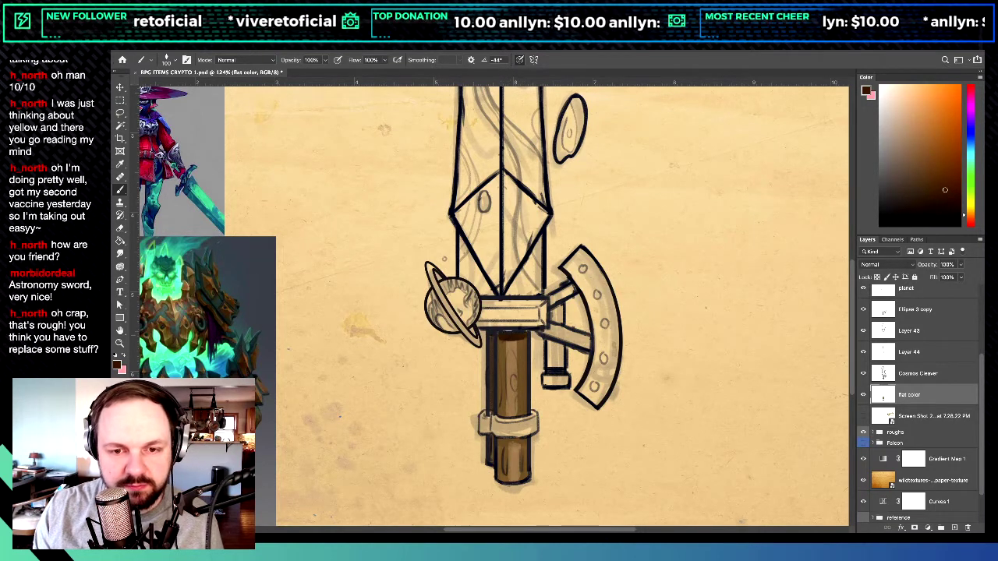
Step: Blend the shading on the wooden grip with browns sampled from it, using the brush at 50% opacity
{"action": "left_click", "coordinate": [509, 352], "text": "alt"}
{"action": "key", "text": "5"}
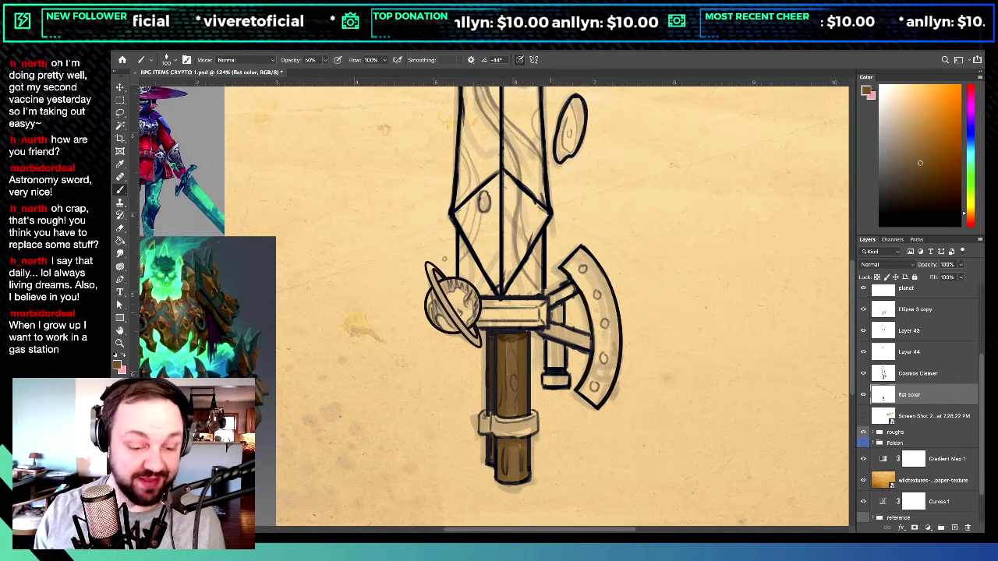
{"action": "left_click", "coordinate": [508, 344], "text": "alt"}
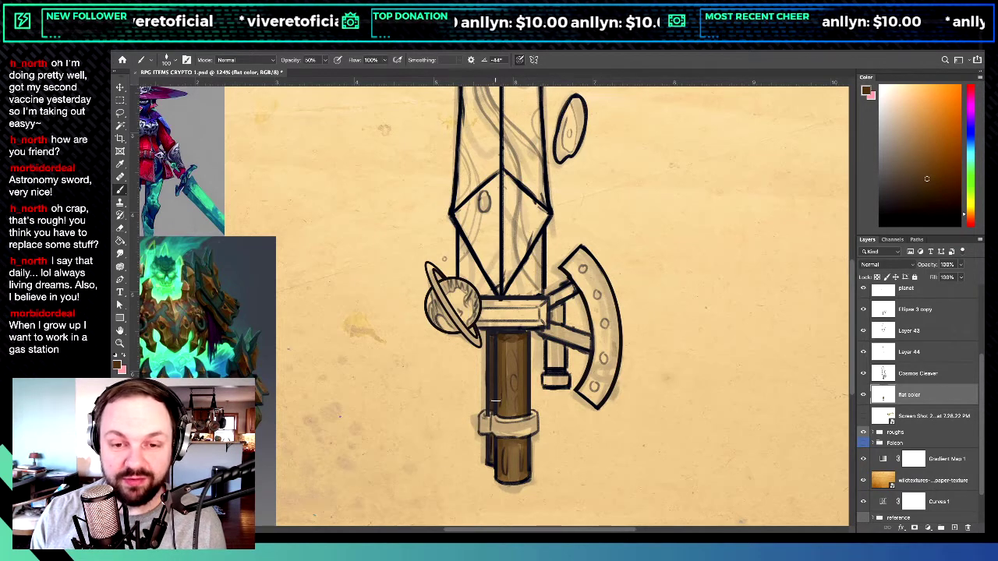
{"action": "left_click", "coordinate": [504, 335], "text": "alt"}
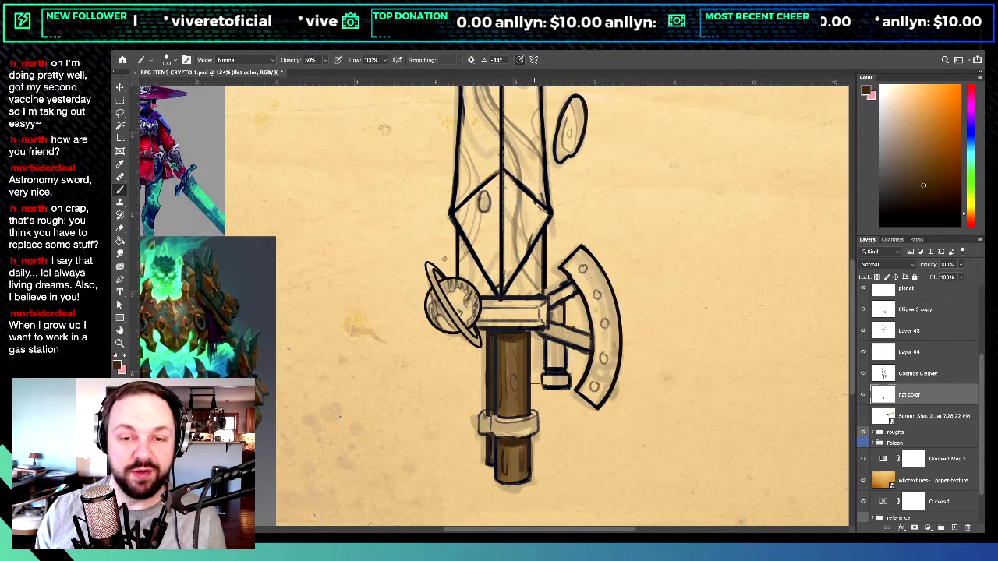
{"action": "left_click_drag", "start_coordinate": [499, 366], "coordinate": [535, 382]}
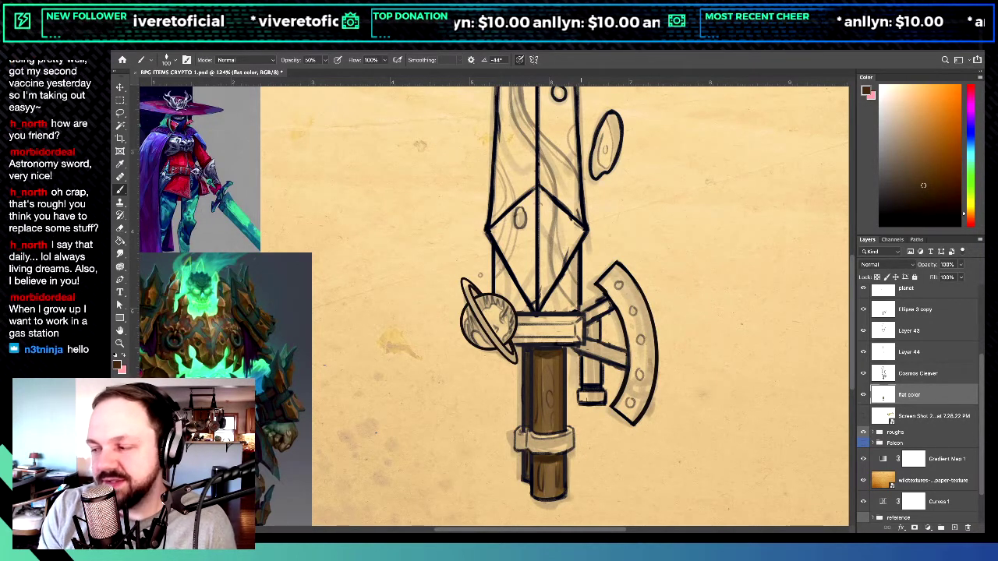
{"action": "scroll", "coordinate": [627, 459], "scroll_direction": "up", "scroll_amount": 3}
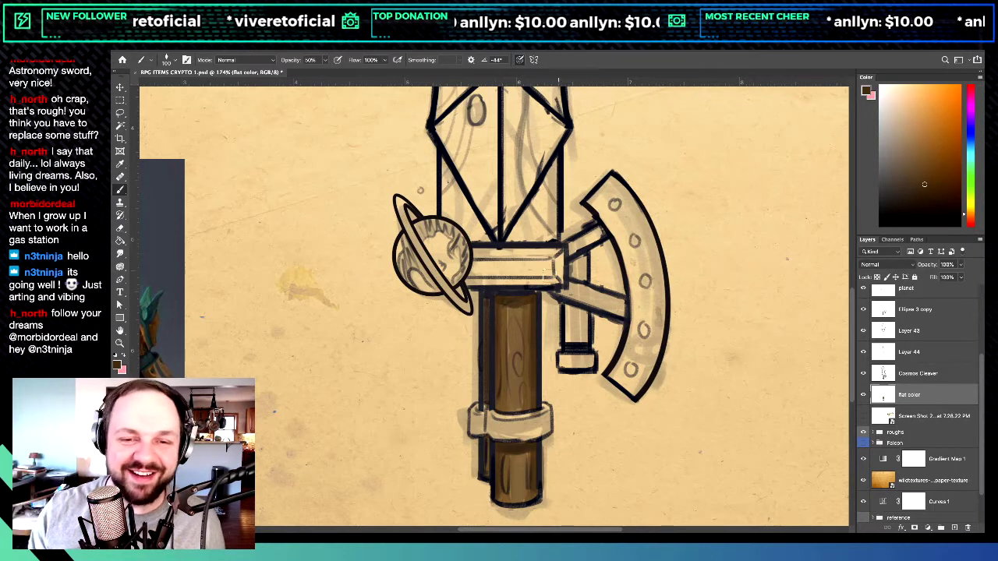
{"action": "scroll", "coordinate": [552, 286], "scroll_direction": "down", "scroll_amount": 3}
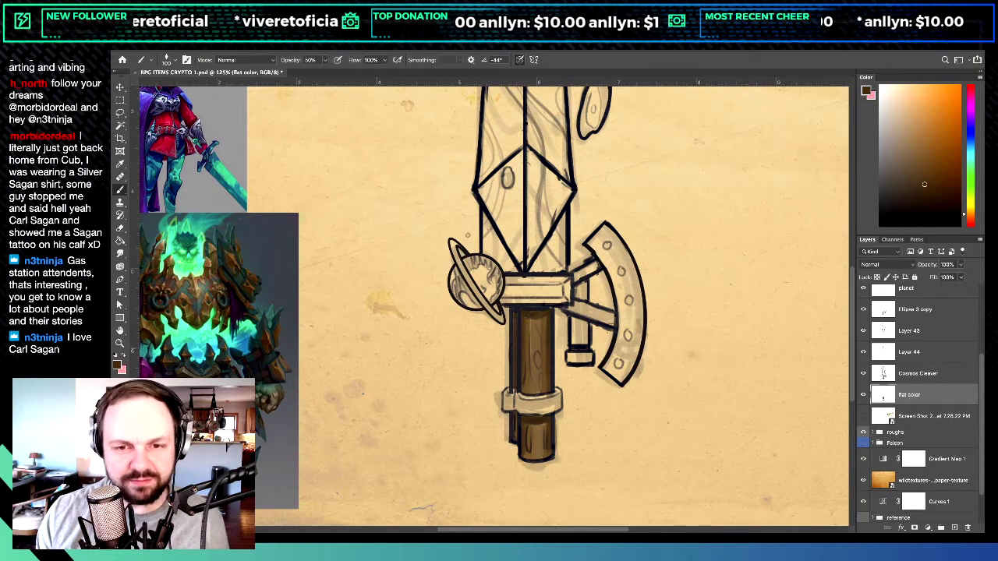
Step: Paint the guard's crossbar and the sextant arms at 100% opacity in dark green sampled from the armoured character reference
{"action": "scroll", "coordinate": [552, 316], "scroll_direction": "down", "scroll_amount": 5}
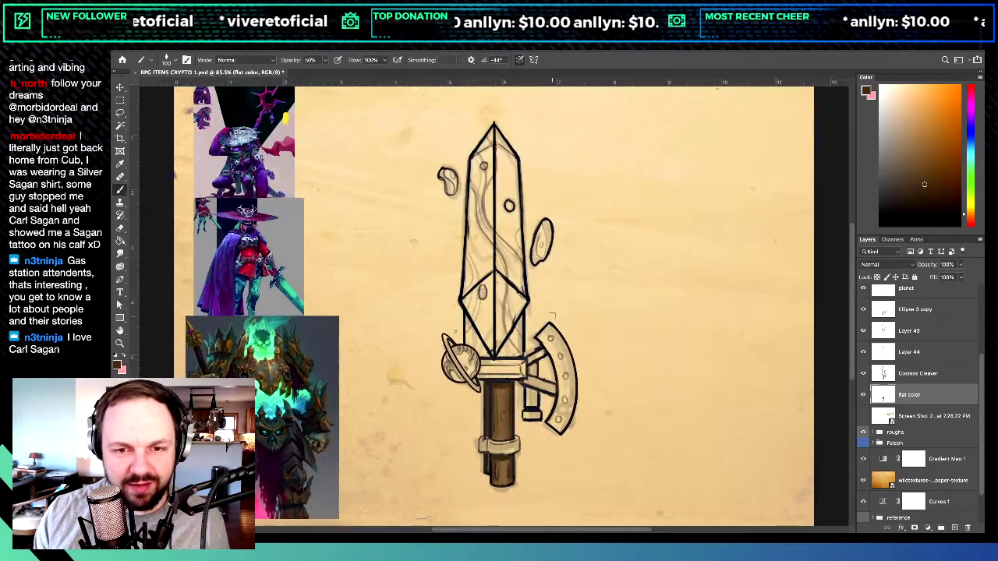
{"action": "scroll", "coordinate": [552, 316], "scroll_direction": "down", "scroll_amount": 1}
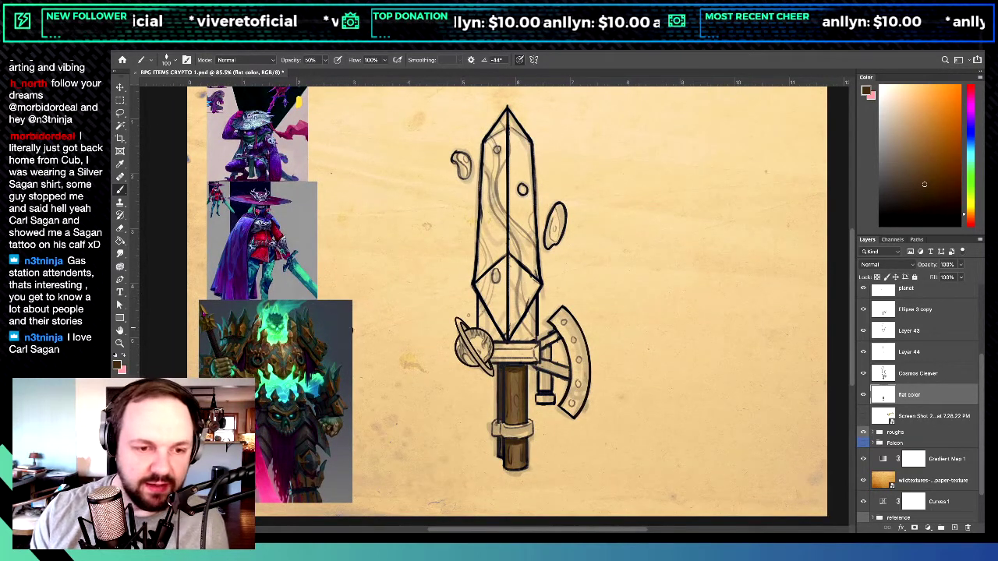
{"action": "left_click", "coordinate": [277, 348], "text": "alt"}
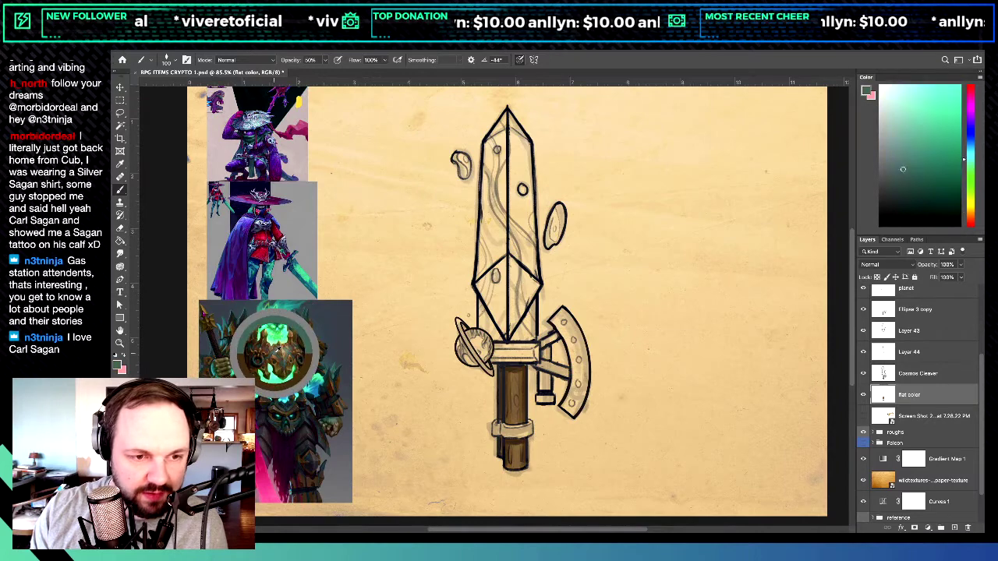
{"action": "key", "text": "0"}
{"action": "scroll", "coordinate": [490, 291], "scroll_direction": "up", "scroll_amount": 2}
{"action": "key", "text": "alt+shift+BackSpace"}
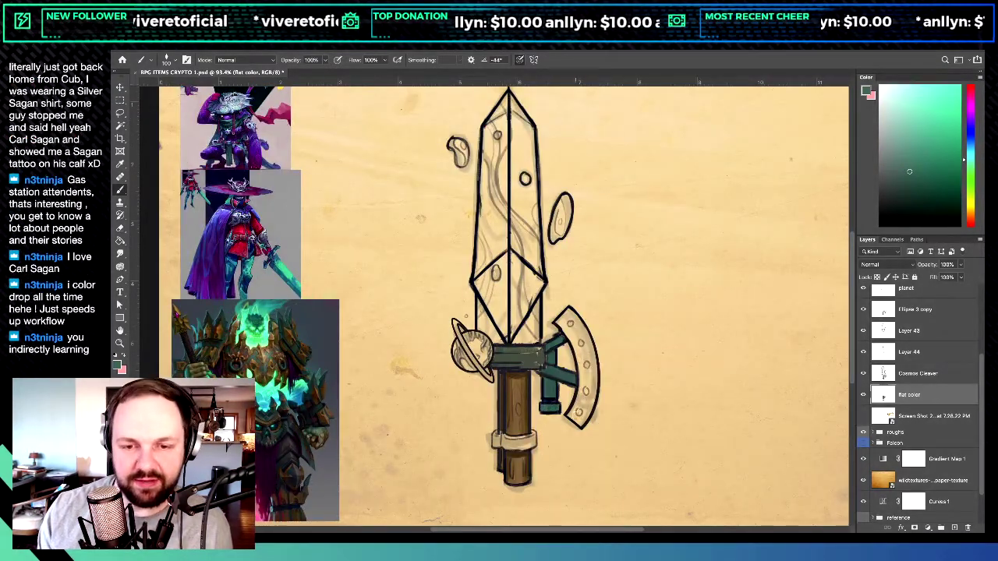
Step: Fill the sextant's curved arc and the collar on the grip with the same flat dark green
{"action": "mouse_move", "coordinate": [577, 413]}
{"action": "left_mouse_down"}
{"action": "mouse_move", "coordinate": [568, 417]}
{"action": "mouse_move", "coordinate": [586, 394]}
{"action": "mouse_move", "coordinate": [582, 361]}
{"action": "mouse_move", "coordinate": [563, 313]}
{"action": "mouse_move", "coordinate": [574, 338]}
{"action": "mouse_move", "coordinate": [575, 317]}
{"action": "mouse_move", "coordinate": [586, 338]}
{"action": "mouse_move", "coordinate": [585, 361]}
{"action": "mouse_move", "coordinate": [577, 333]}
{"action": "mouse_move", "coordinate": [590, 360]}
{"action": "mouse_move", "coordinate": [586, 393]}
{"action": "left_mouse_up"}
{"action": "left_click_drag", "start_coordinate": [592, 359], "coordinate": [581, 412]}
{"action": "mouse_move", "coordinate": [592, 375]}
{"action": "left_mouse_down"}
{"action": "mouse_move", "coordinate": [594, 407]}
{"action": "mouse_move", "coordinate": [574, 426]}
{"action": "mouse_move", "coordinate": [579, 412]}
{"action": "left_mouse_up"}
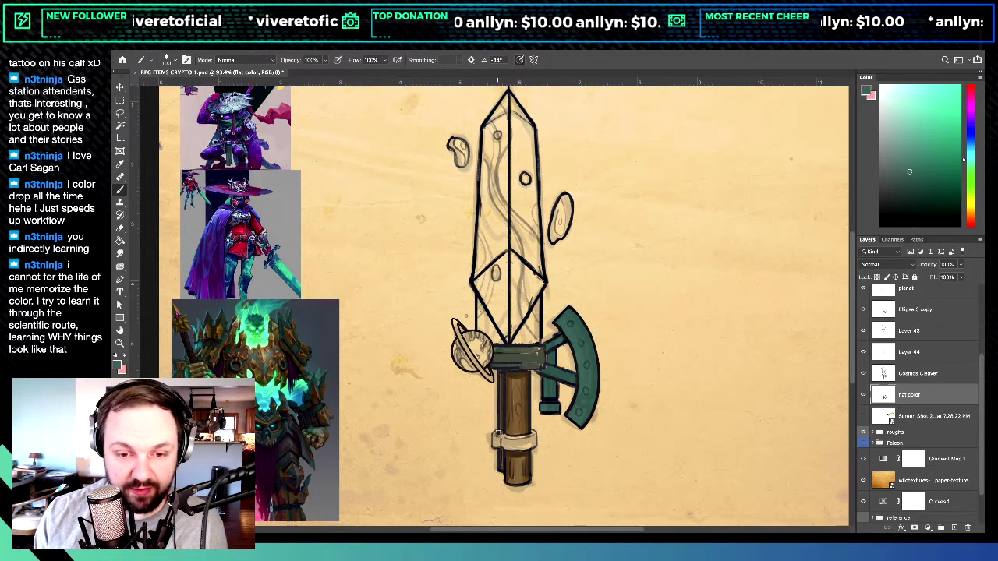
{"action": "mouse_move", "coordinate": [497, 435]}
{"action": "left_mouse_down"}
{"action": "mouse_move", "coordinate": [496, 444]}
{"action": "mouse_move", "coordinate": [510, 435]}
{"action": "mouse_move", "coordinate": [501, 444]}
{"action": "mouse_move", "coordinate": [533, 435]}
{"action": "mouse_move", "coordinate": [522, 450]}
{"action": "mouse_move", "coordinate": [530, 443]}
{"action": "left_mouse_up"}
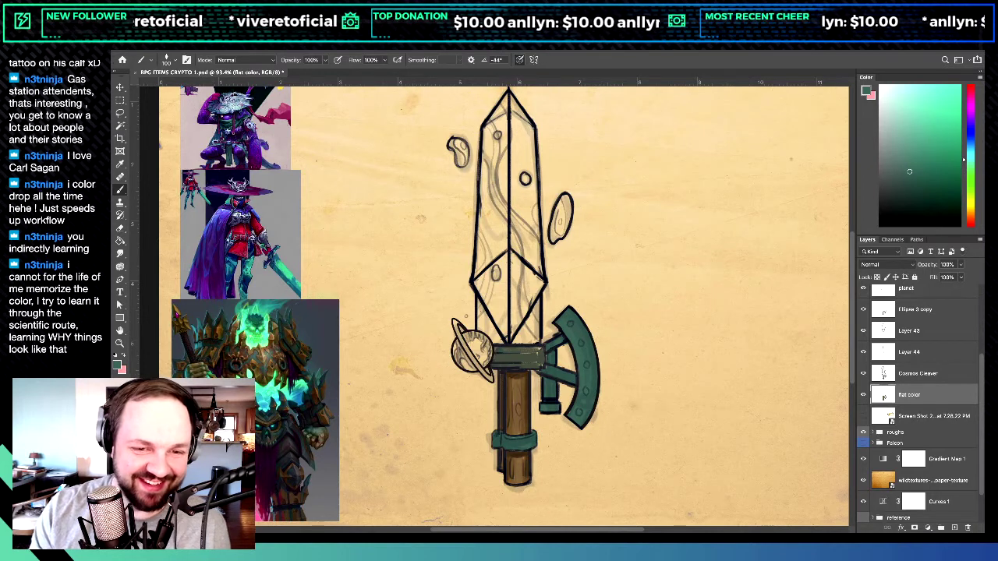
Step: Sample dark purple from the armoured character reference and fill the planet's body on the outer side of its ring
{"action": "left_click", "coordinate": [224, 417], "text": "alt"}
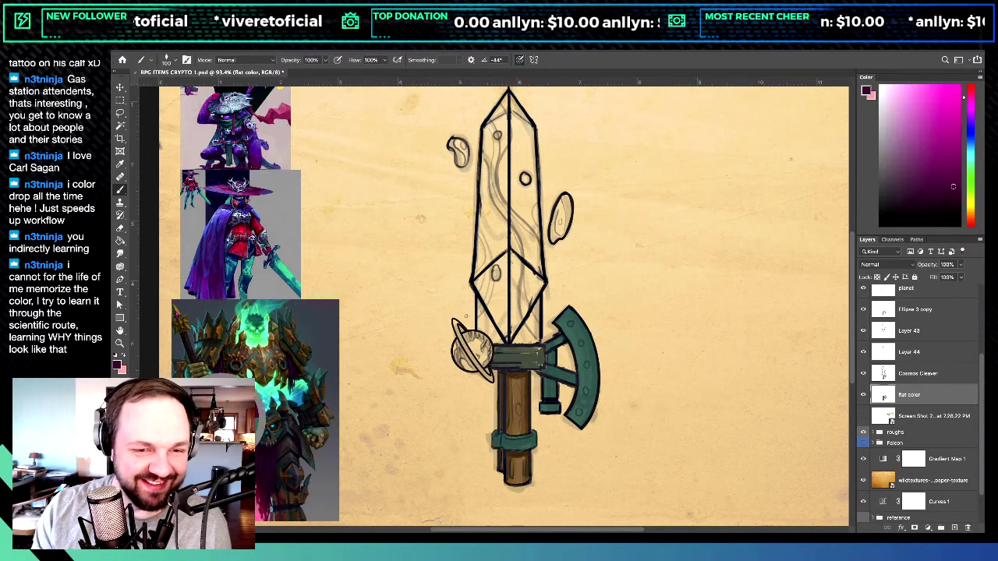
{"action": "mouse_move", "coordinate": [459, 344]}
{"action": "left_mouse_down"}
{"action": "mouse_move", "coordinate": [455, 362]}
{"action": "mouse_move", "coordinate": [475, 372]}
{"action": "mouse_move", "coordinate": [468, 363]}
{"action": "left_mouse_up"}
{"action": "key", "text": "ctrl+z"}
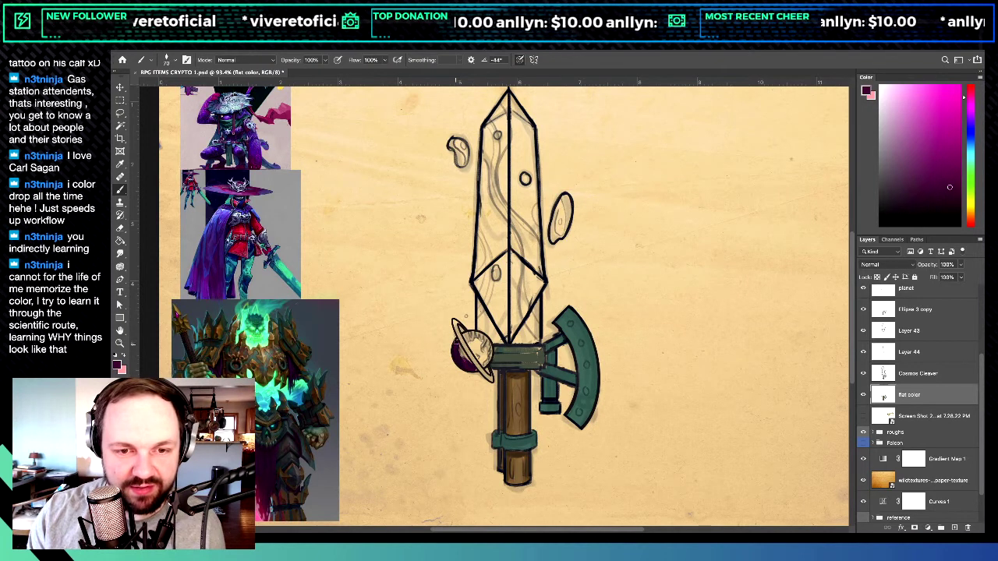
{"action": "left_click_drag", "start_coordinate": [460, 343], "coordinate": [476, 370]}
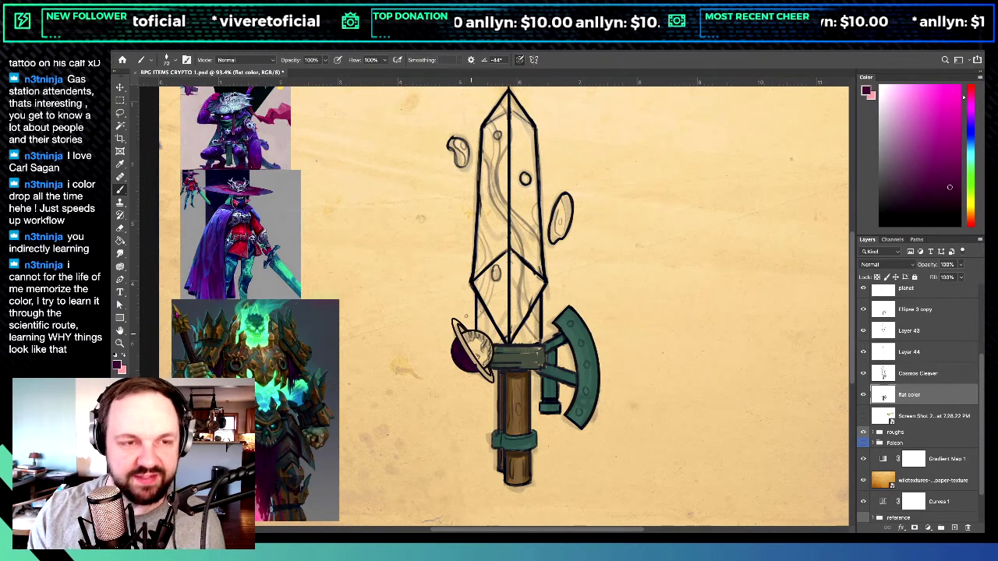
Step: Switch from the DG_MAIN brush to the preset that stamps white oval dabs, listed beside Runnings Marker
{"action": "right_click", "coordinate": [669, 273]}
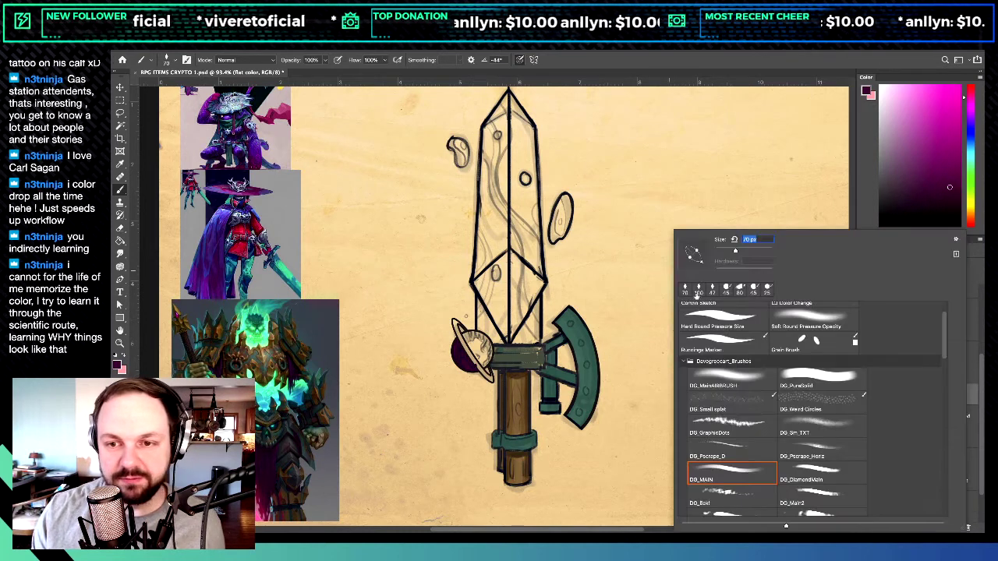
{"action": "scroll", "coordinate": [746, 427], "scroll_direction": "up", "scroll_amount": 2}
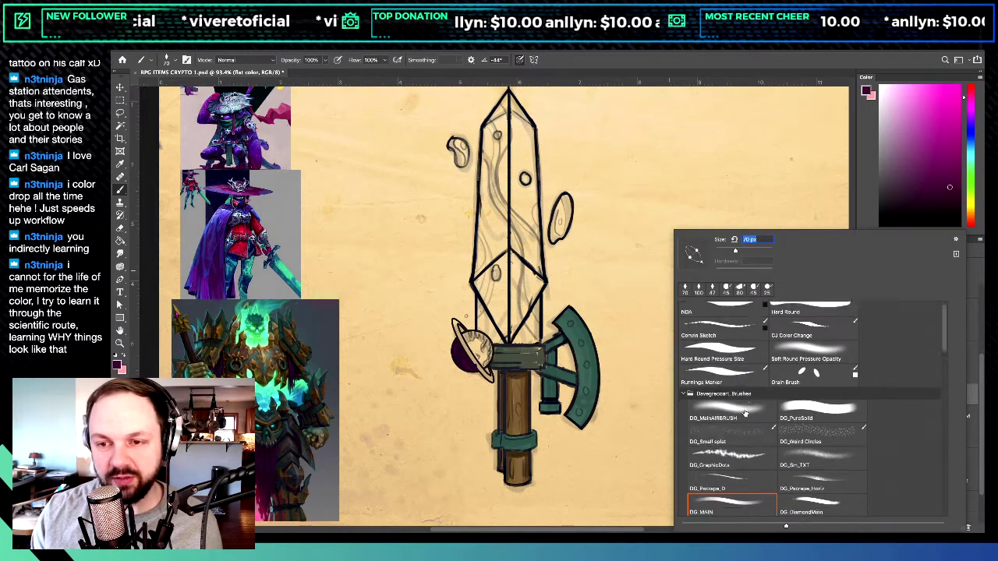
{"action": "left_click", "coordinate": [814, 366]}
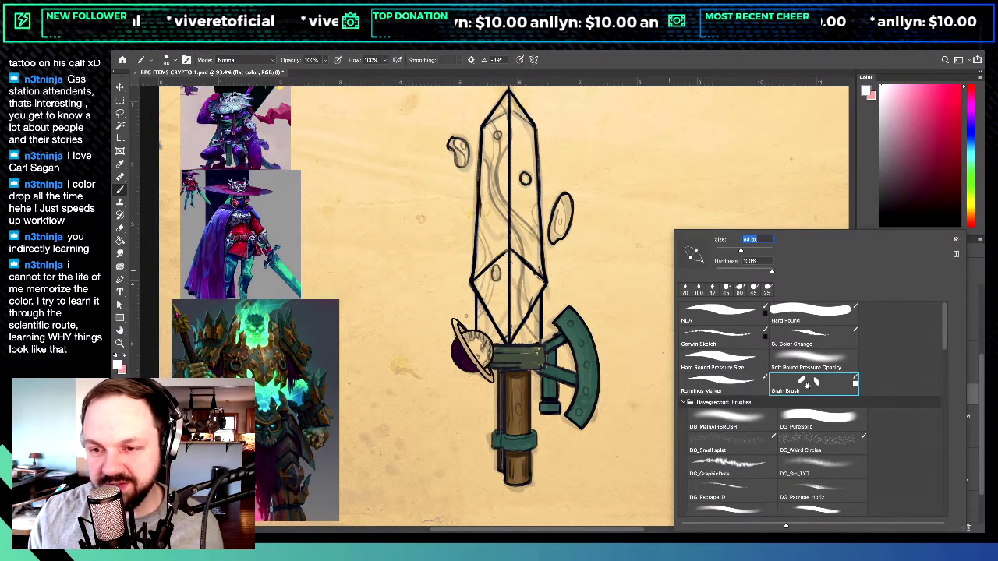
{"action": "key", "text": "Return"}
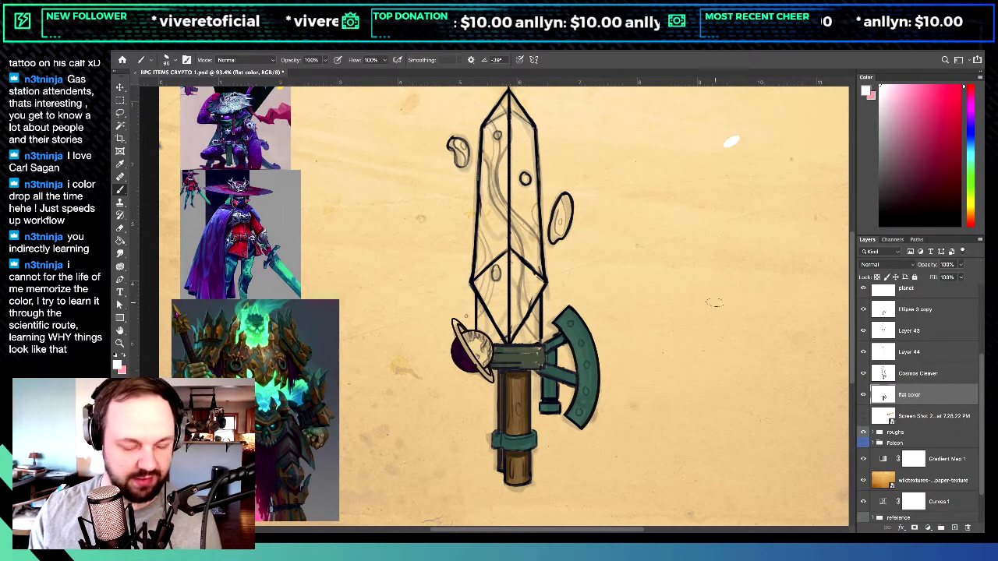
Step: Create a new layer above flat color and give it a 20 px black outside Stroke at 100% opacity
{"action": "left_click", "coordinate": [954, 528]}
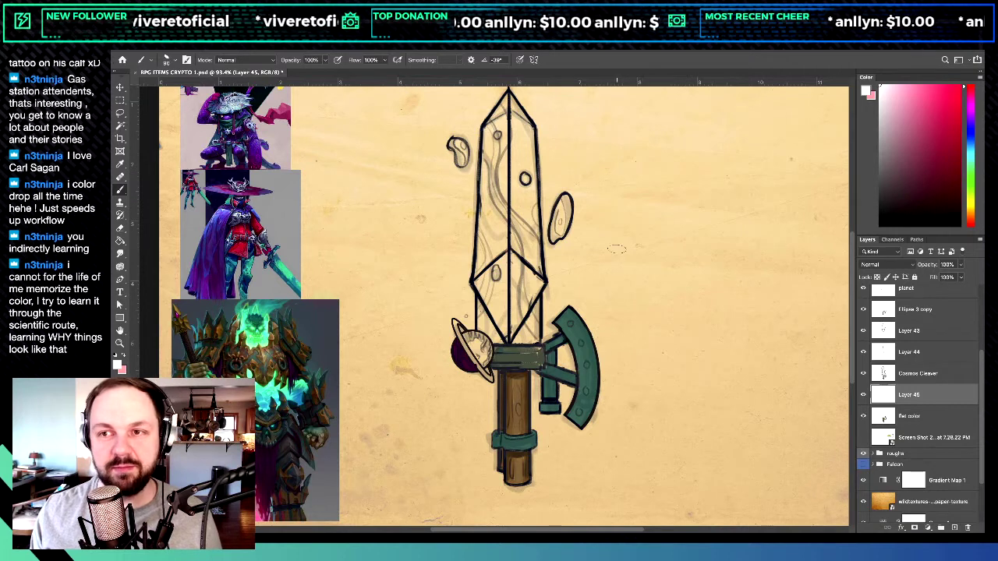
{"action": "left_click", "coordinate": [316, 47]}
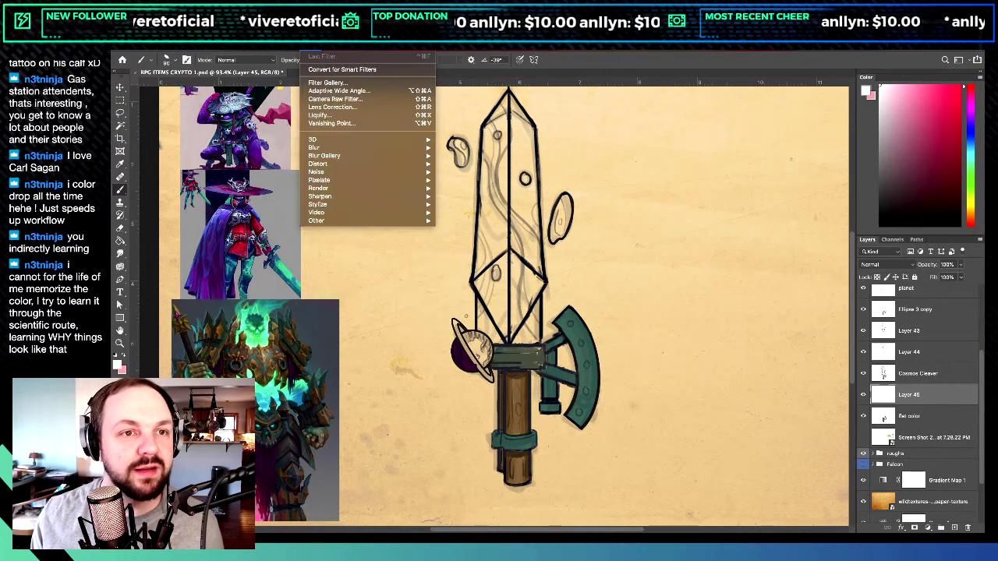
{"action": "mouse_move", "coordinate": [236, 53]}
{"action": "mouse_move", "coordinate": [283, 196]}
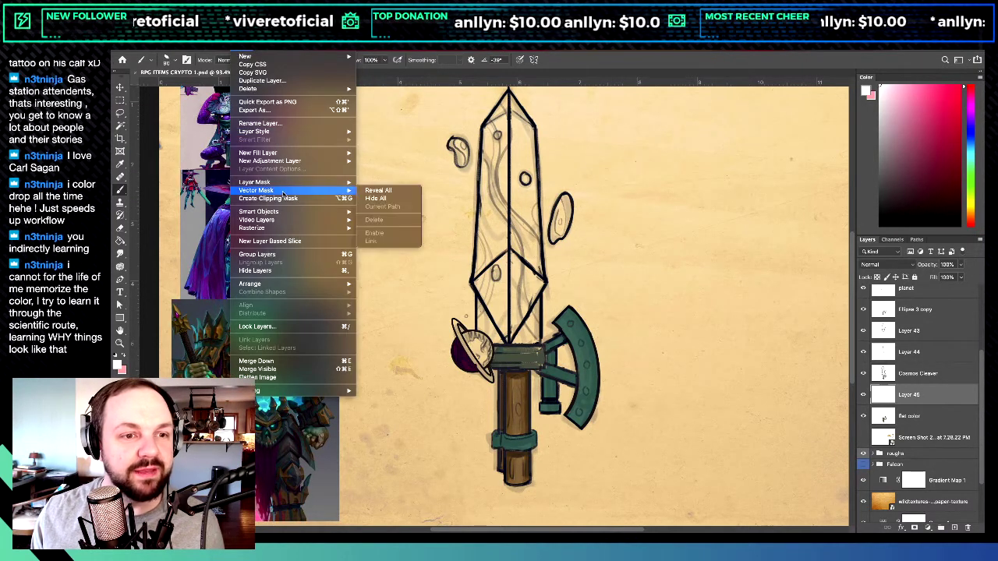
{"action": "mouse_move", "coordinate": [291, 134]}
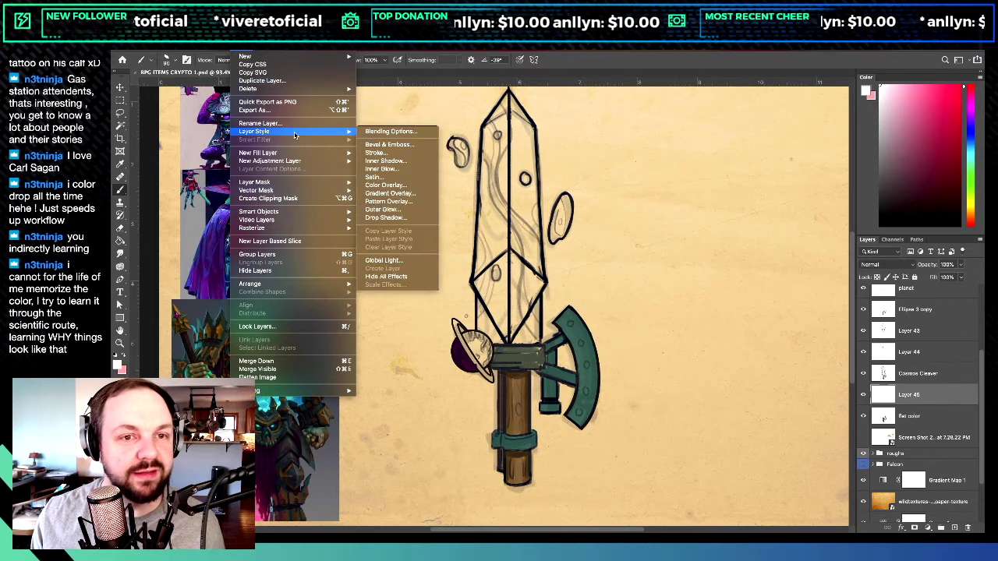
{"action": "left_click", "coordinate": [376, 154]}
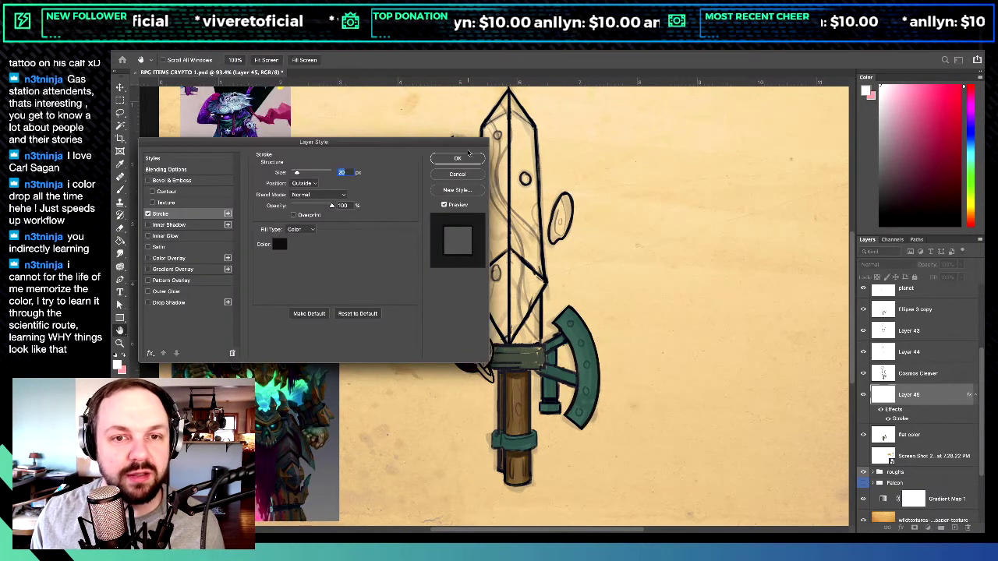
{"action": "left_click", "coordinate": [458, 158]}
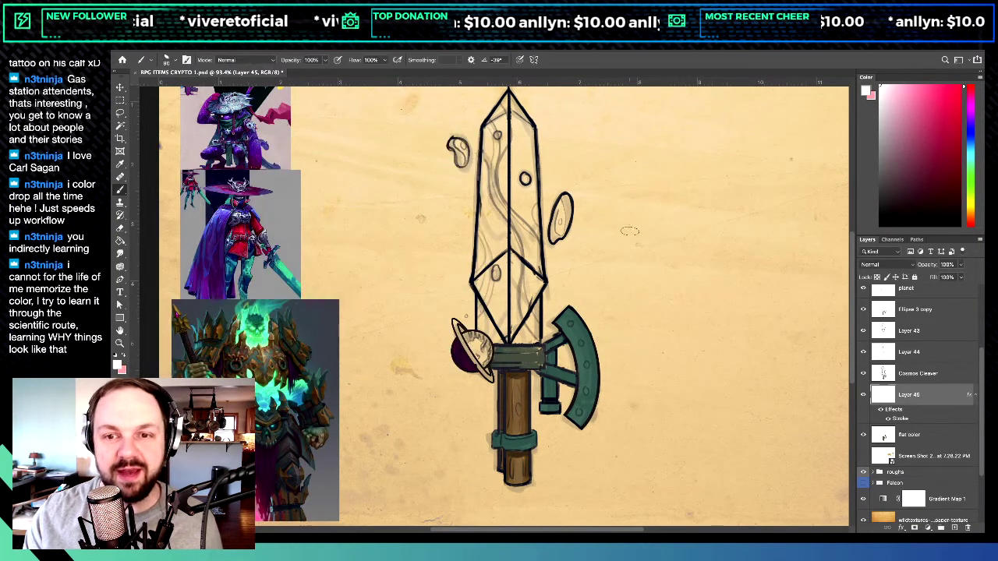
Step: Scatter outlined white oval dabs over the empty paper beside the blade and above the sextant
{"action": "left_click", "coordinate": [656, 226]}
{"action": "left_click", "coordinate": [623, 288]}
{"action": "left_click", "coordinate": [577, 281]}
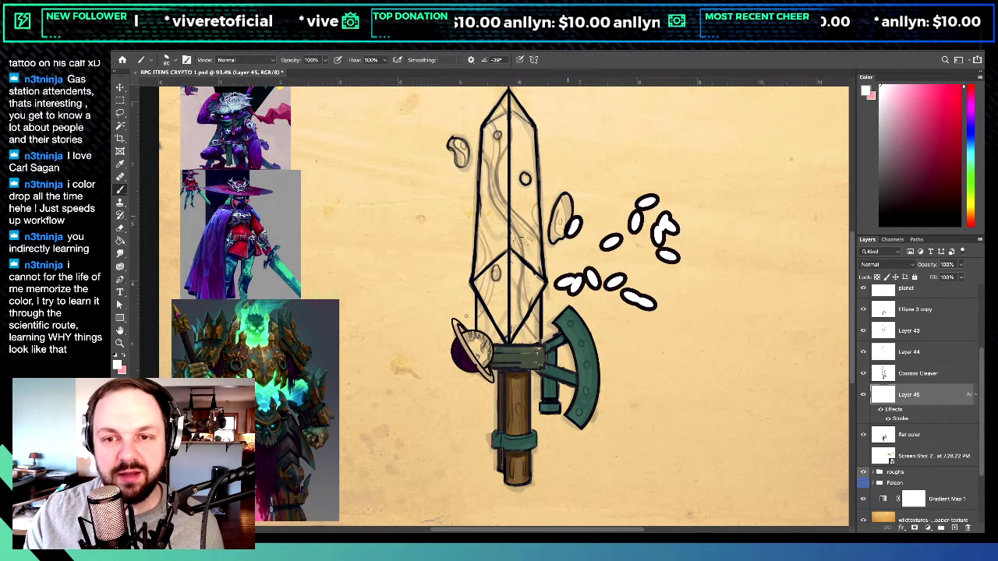
Step: Scatter many more outlined white oval dabs across the sword and the surrounding paper
{"action": "left_click", "coordinate": [523, 238]}
{"action": "left_click", "coordinate": [466, 211]}
{"action": "left_click", "coordinate": [366, 238]}
{"action": "left_click", "coordinate": [409, 343]}
{"action": "left_click", "coordinate": [557, 441]}
{"action": "left_click", "coordinate": [655, 414]}
{"action": "left_click", "coordinate": [609, 331]}
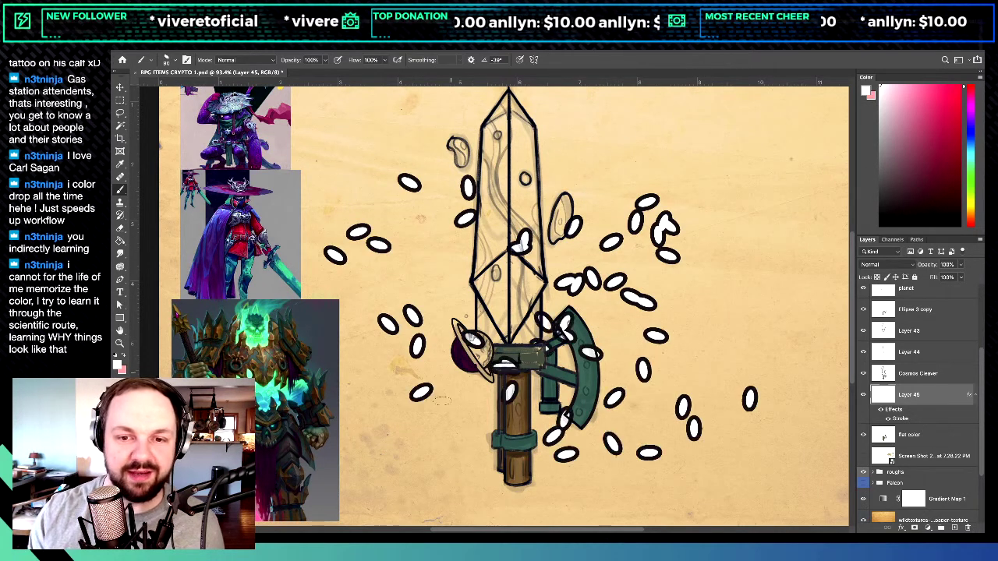
{"action": "left_click", "coordinate": [336, 279]}
{"action": "left_click", "coordinate": [496, 246]}
{"action": "left_click", "coordinate": [601, 125]}
{"action": "left_click", "coordinate": [643, 152]}
{"action": "left_click", "coordinate": [753, 128]}
{"action": "left_click", "coordinate": [741, 219]}
{"action": "left_click", "coordinate": [717, 283]}
{"action": "left_click", "coordinate": [671, 334]}
{"action": "left_click", "coordinate": [612, 351]}
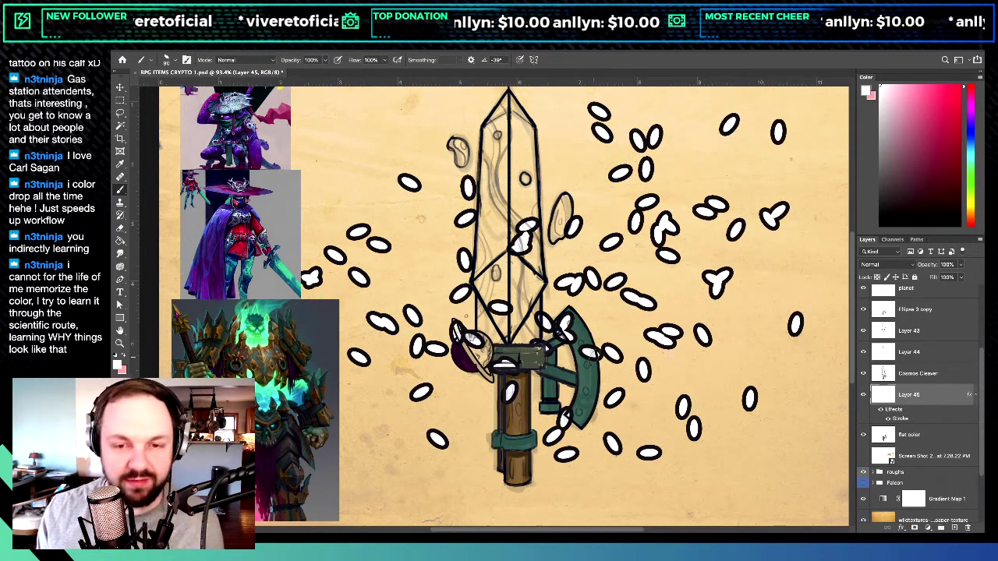
Step: Undo all the scattered white oval dabs and delete the stroked layer above flat color
{"action": "key", "text": "ctrl+z"}
{"action": "key", "text": "ctrl+z"}
{"action": "key", "text": "ctrl+z"}
{"action": "key", "text": "ctrl+z"}
{"action": "key", "text": "ctrl+z"}
{"action": "key", "text": "ctrl+z"}
{"action": "key", "text": "ctrl+z"}
{"action": "key", "text": "ctrl+z"}
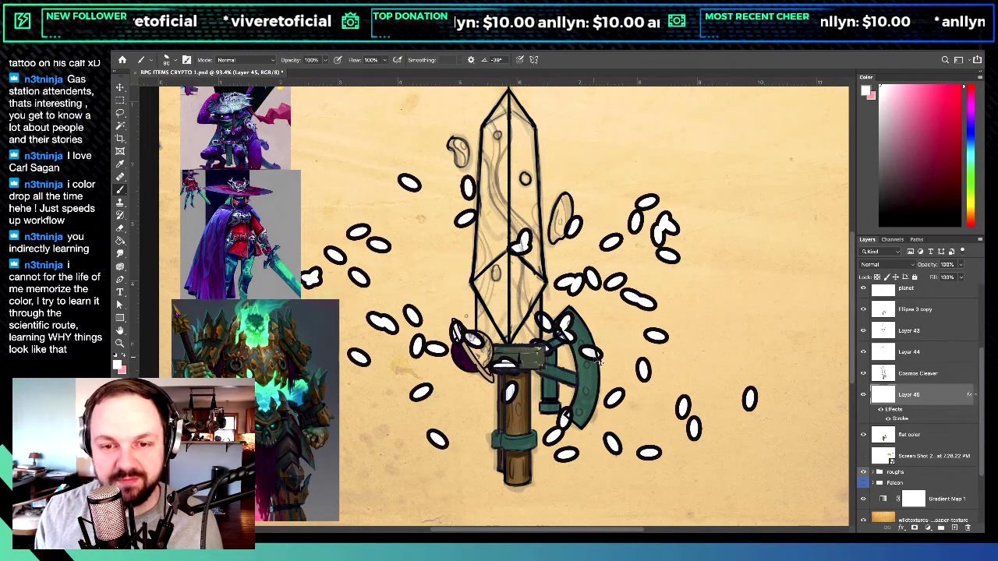
{"action": "key", "text": "ctrl+z"}
{"action": "key", "text": "ctrl+z"}
{"action": "key", "text": "ctrl+z"}
{"action": "key", "text": "ctrl+z"}
{"action": "key", "text": "ctrl+z"}
{"action": "key", "text": "ctrl+z"}
{"action": "key", "text": "ctrl+z"}
{"action": "key", "text": "ctrl+z"}
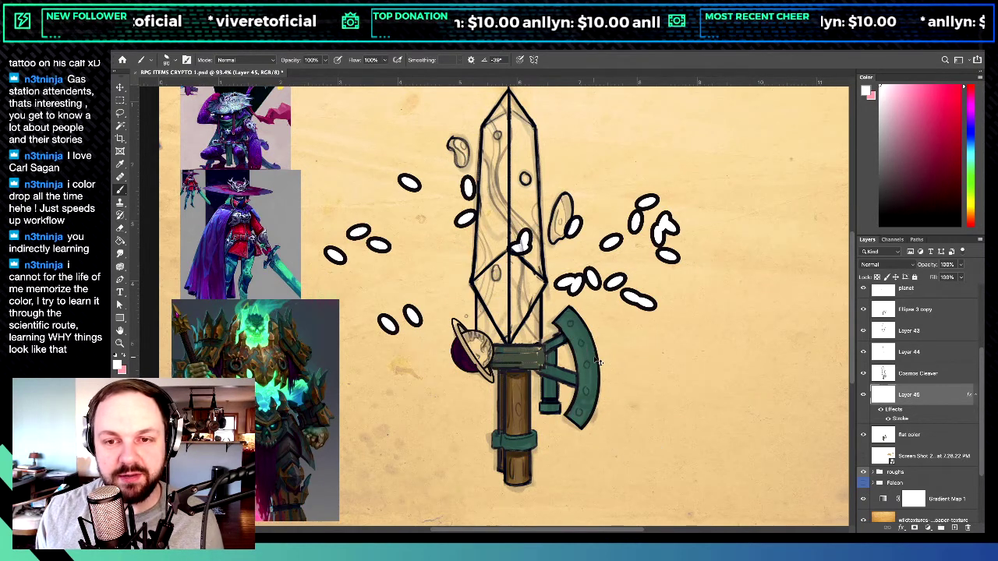
{"action": "key", "text": "ctrl+z"}
{"action": "key", "text": "ctrl+z"}
{"action": "key", "text": "ctrl+z"}
{"action": "key", "text": "ctrl+z"}
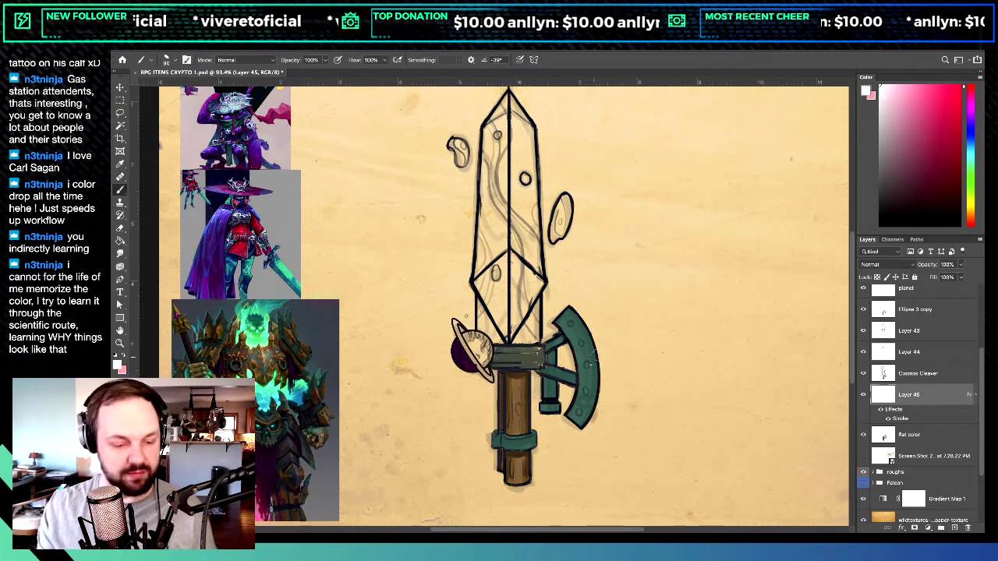
{"action": "key", "text": "ctrl+z"}
{"action": "key", "text": "Delete"}
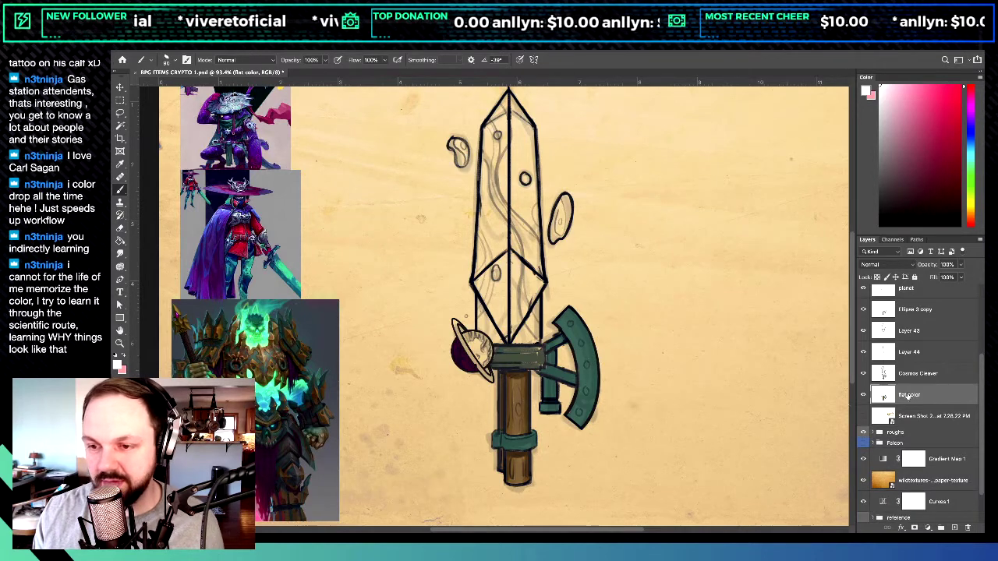
Step: Paint the whole sword blade in flat near-black on the flat color layer
{"action": "right_click", "coordinate": [595, 394]}
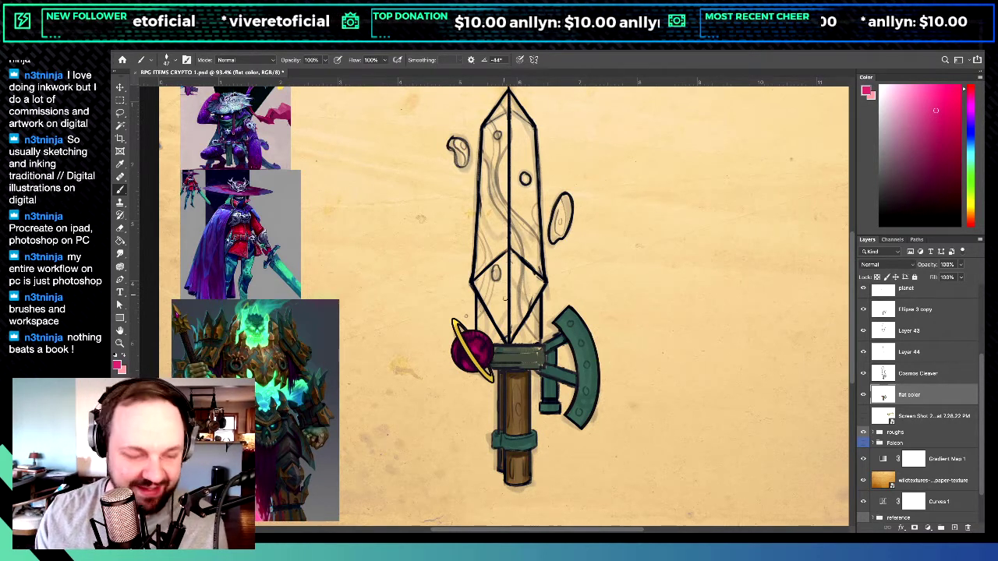
{"action": "key", "text": "d"}
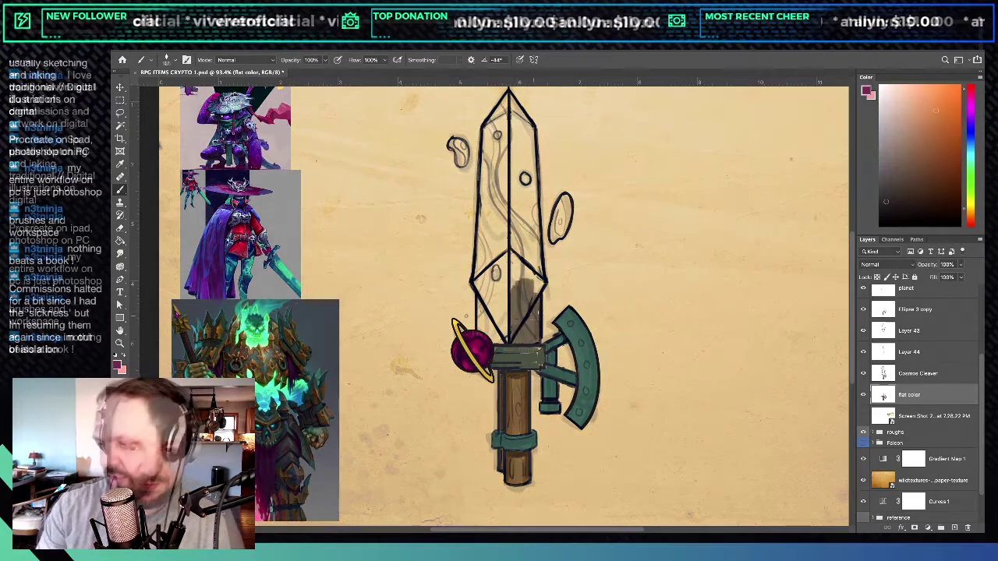
{"action": "left_click_drag", "start_coordinate": [516, 285], "coordinate": [535, 315]}
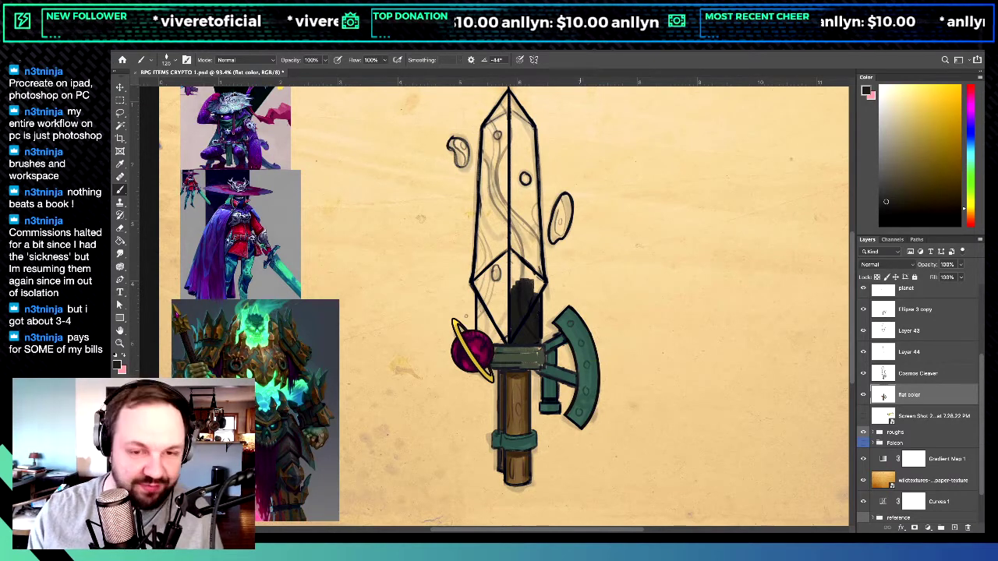
{"action": "mouse_move", "coordinate": [516, 287]}
{"action": "left_mouse_down"}
{"action": "mouse_move", "coordinate": [512, 256]}
{"action": "mouse_move", "coordinate": [516, 290]}
{"action": "mouse_move", "coordinate": [524, 257]}
{"action": "mouse_move", "coordinate": [527, 299]}
{"action": "mouse_move", "coordinate": [540, 280]}
{"action": "mouse_move", "coordinate": [533, 267]}
{"action": "mouse_move", "coordinate": [535, 337]}
{"action": "mouse_move", "coordinate": [500, 341]}
{"action": "mouse_move", "coordinate": [482, 309]}
{"action": "mouse_move", "coordinate": [482, 319]}
{"action": "mouse_move", "coordinate": [482, 289]}
{"action": "mouse_move", "coordinate": [499, 323]}
{"action": "mouse_move", "coordinate": [505, 269]}
{"action": "mouse_move", "coordinate": [504, 296]}
{"action": "mouse_move", "coordinate": [492, 224]}
{"action": "mouse_move", "coordinate": [478, 284]}
{"action": "mouse_move", "coordinate": [488, 129]}
{"action": "mouse_move", "coordinate": [487, 138]}
{"action": "mouse_move", "coordinate": [497, 134]}
{"action": "left_mouse_up"}
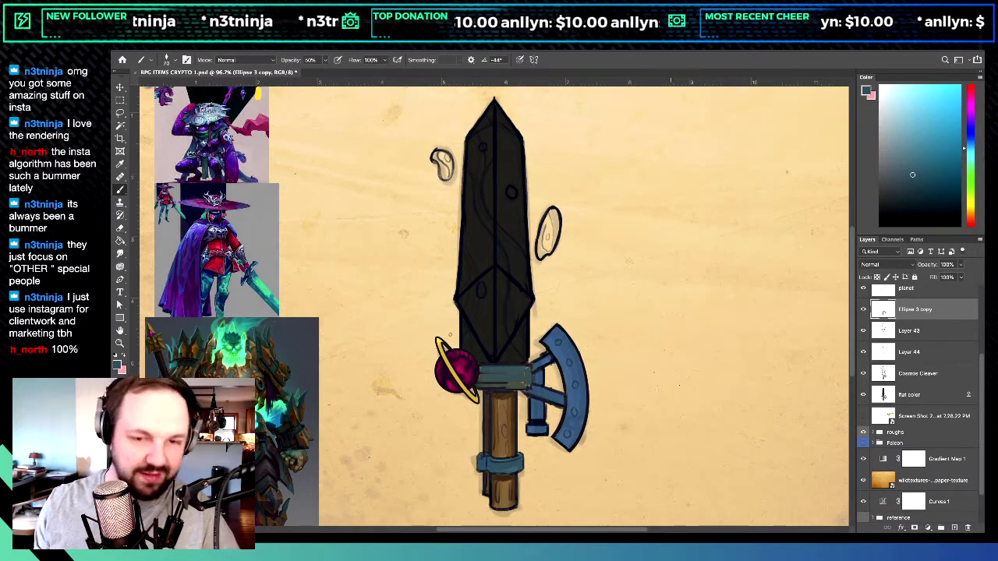
Step: Make flat color the active layer and deepen the dark areas between the blade's glowing streaks with black at 80% brush opacity
{"action": "scroll", "coordinate": [596, 253], "scroll_direction": "down", "scroll_amount": 5}
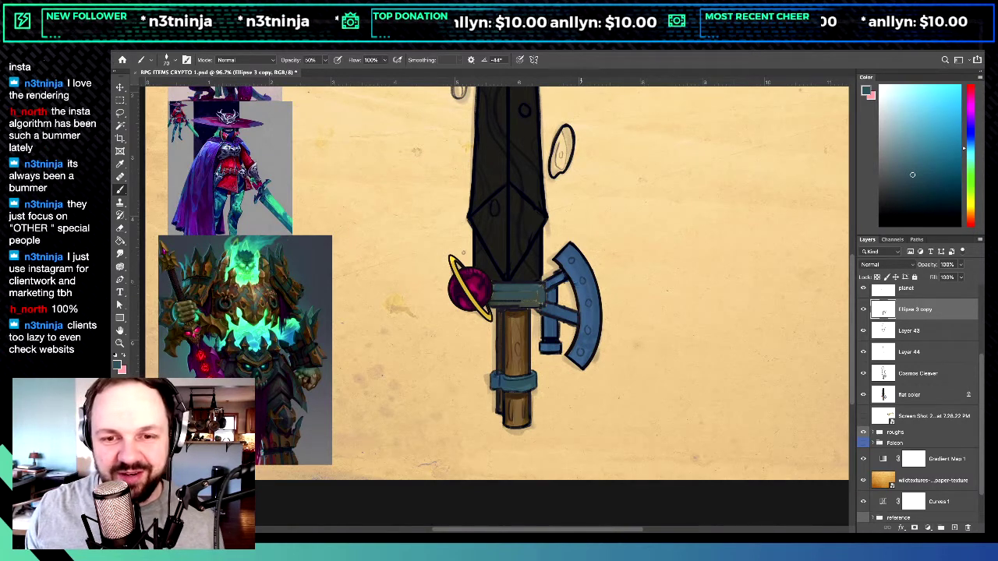
{"action": "scroll", "coordinate": [495, 306], "scroll_direction": "up", "scroll_amount": 2}
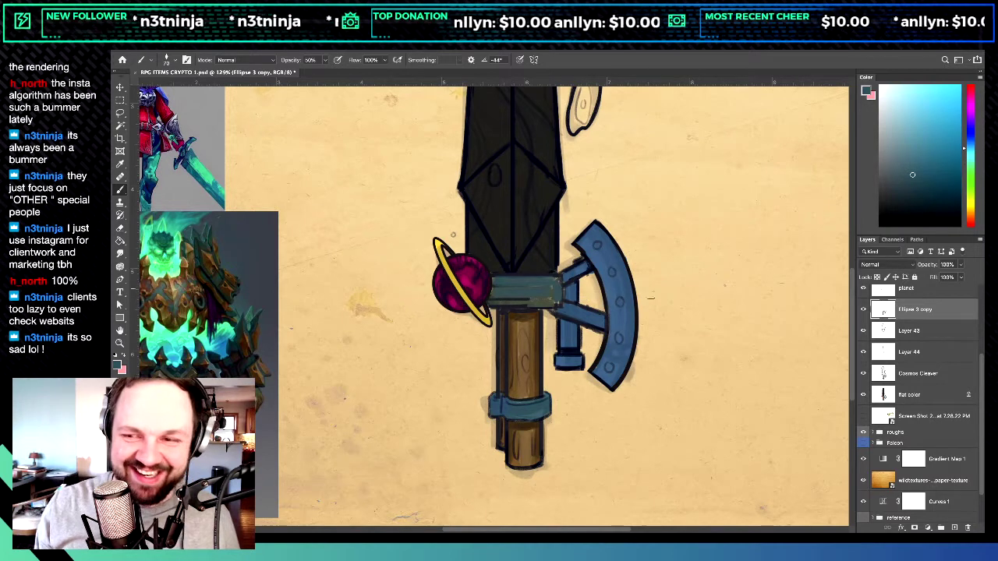
{"action": "left_click", "coordinate": [912, 396]}
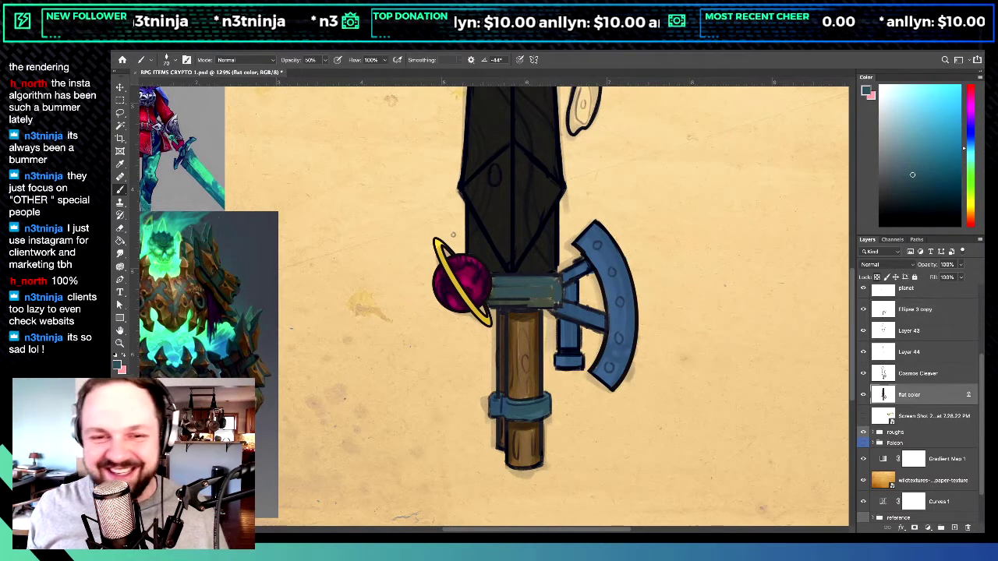
{"action": "scroll", "coordinate": [452, 234], "scroll_direction": "down", "scroll_amount": 2}
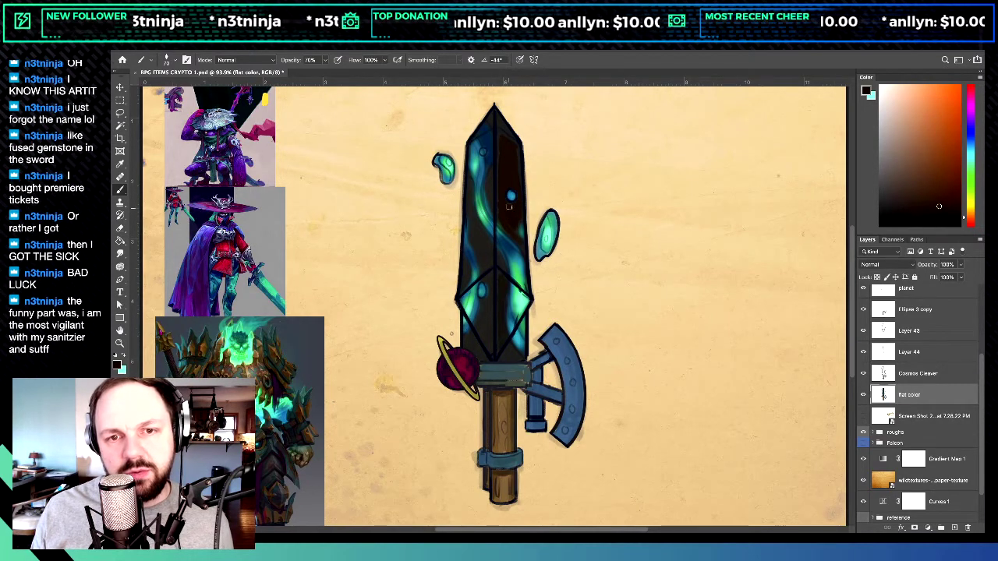
{"action": "key", "text": "8"}
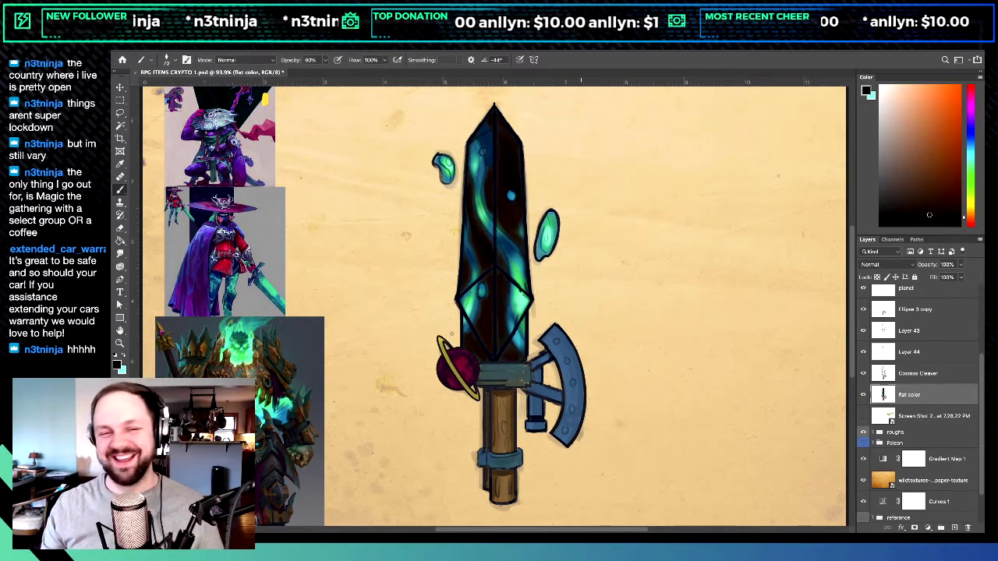
{"action": "scroll", "coordinate": [494, 310], "scroll_direction": "down", "scroll_amount": 2}
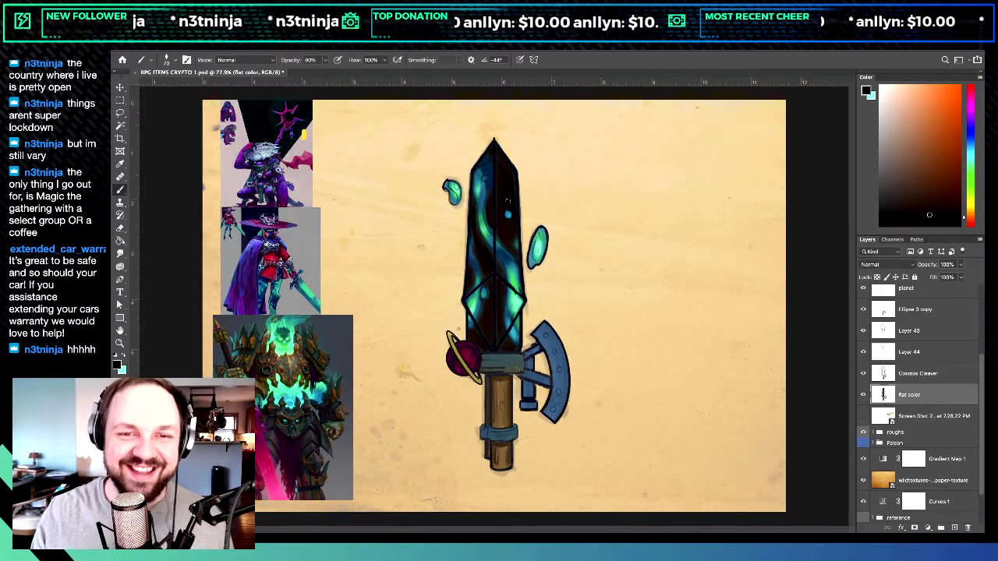
Step: Toggle the paint 1 layer's visibility to compare the handle with and without its rendering, leaving the layer shown
{"action": "scroll", "coordinate": [507, 202], "scroll_direction": "up", "scroll_amount": 2}
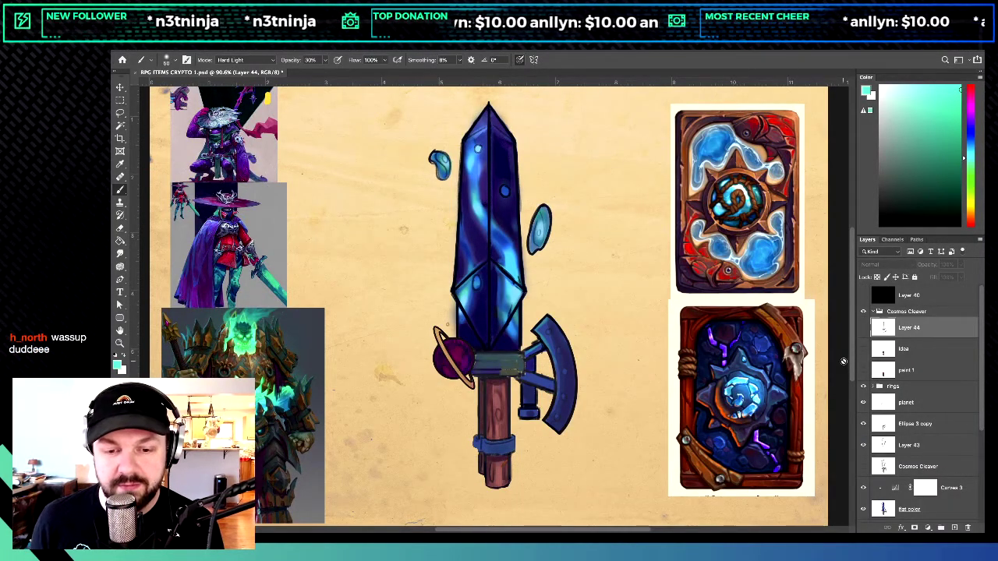
{"action": "left_click", "coordinate": [864, 370]}
{"action": "left_click", "coordinate": [864, 371]}
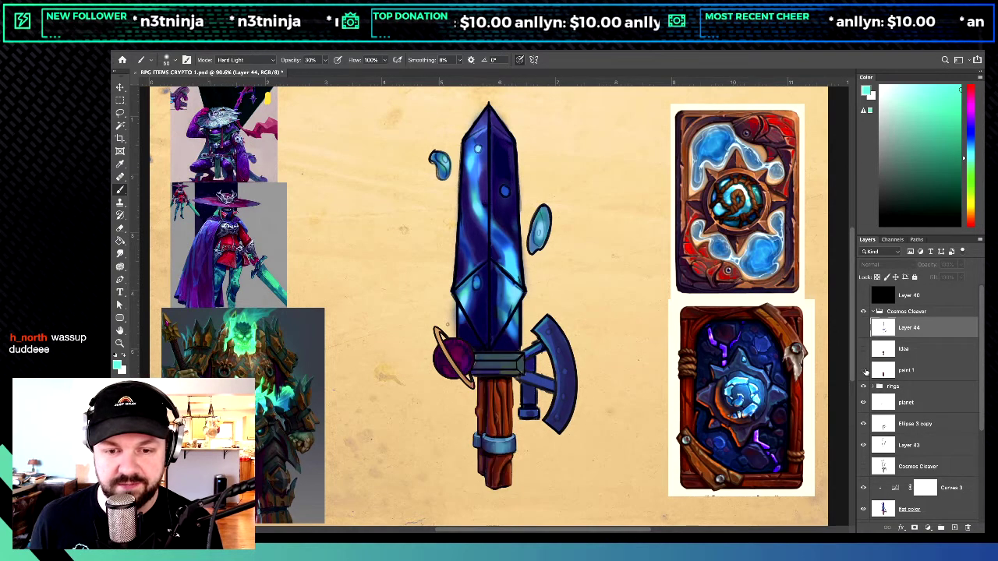
{"action": "left_click", "coordinate": [865, 371]}
{"action": "left_click", "coordinate": [864, 372]}
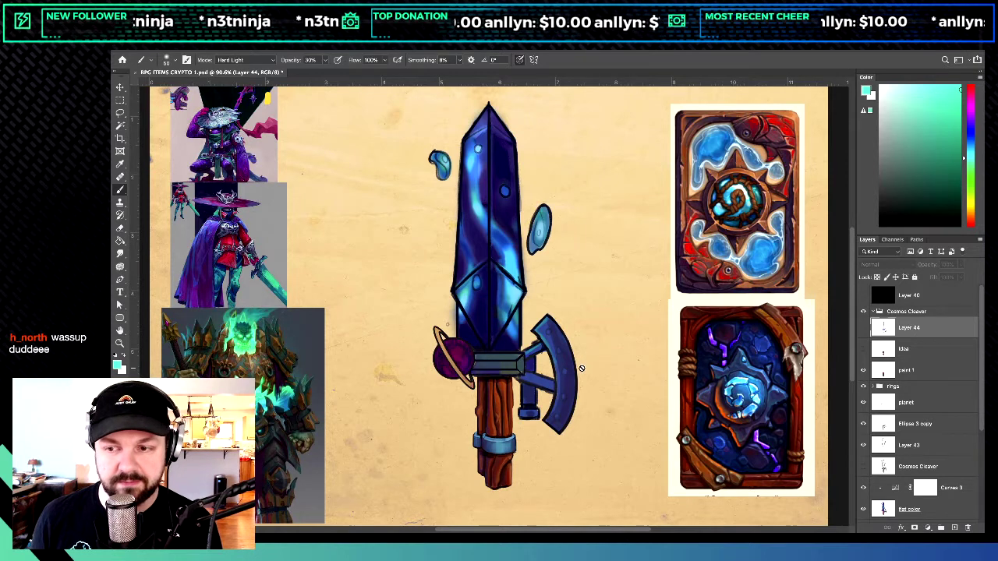
Step: Make paint 1 the active layer and switch to the DG_MAIN brush
{"action": "left_click", "coordinate": [927, 370]}
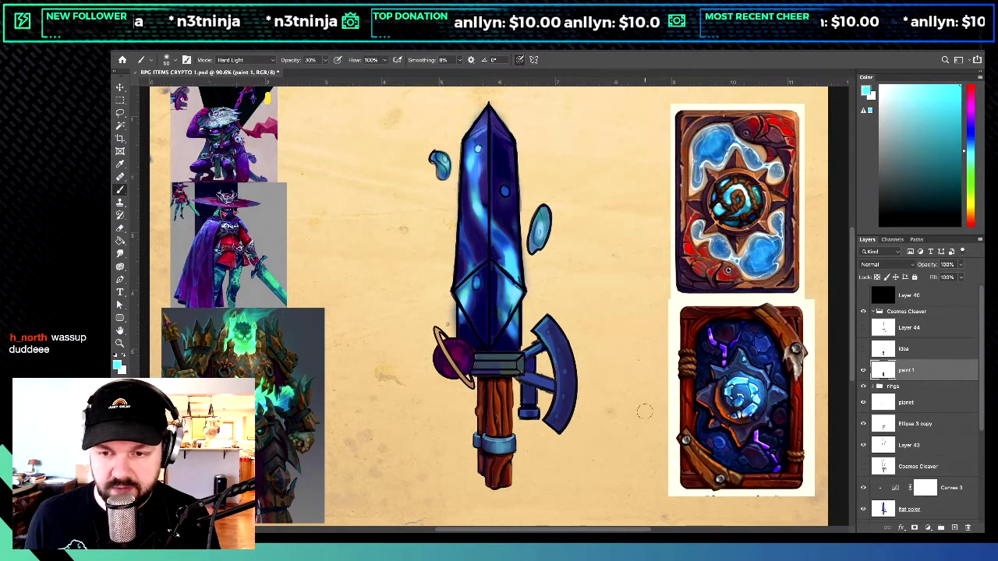
{"action": "right_click", "coordinate": [741, 379]}
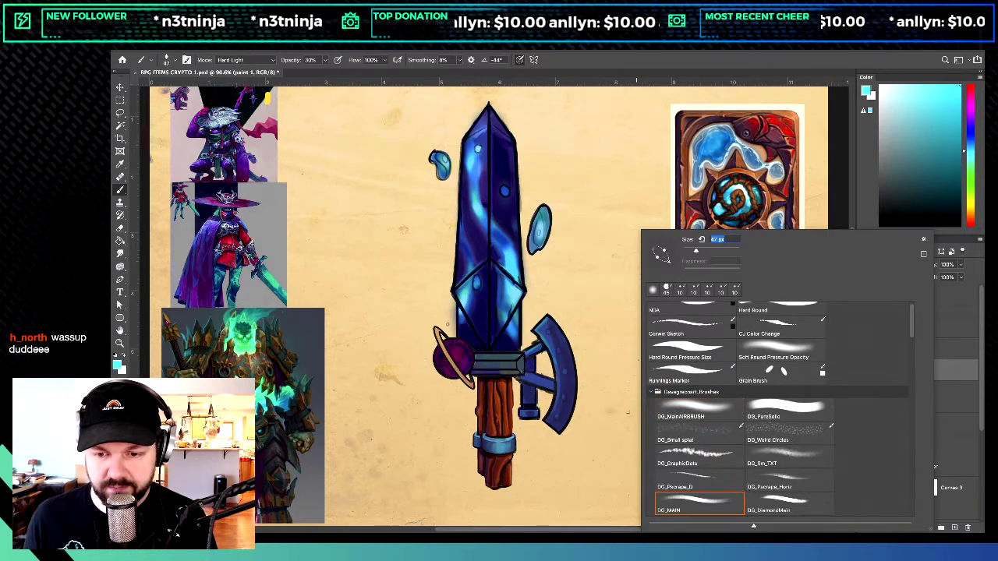
{"action": "key", "text": "Escape"}
Step: Circle the wooden frame's side on the lower card reference in cyan at 100% brush opacity, and undo the mark
{"action": "scroll", "coordinate": [487, 308], "scroll_direction": "up", "scroll_amount": 2}
{"action": "left_click_drag", "start_coordinate": [564, 421], "coordinate": [420, 307]}
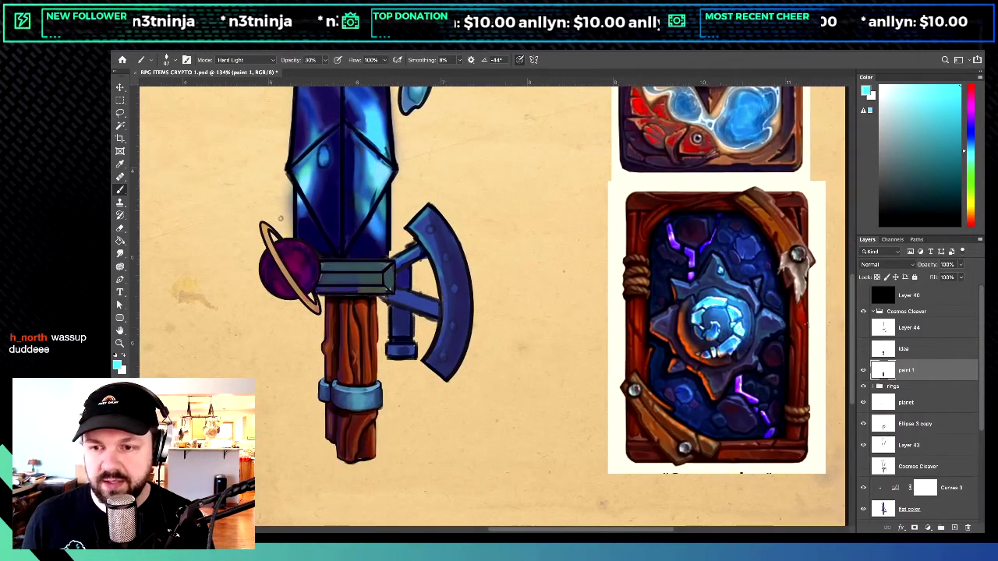
{"action": "mouse_move", "coordinate": [811, 311]}
{"action": "left_mouse_down"}
{"action": "mouse_move", "coordinate": [786, 373]}
{"action": "mouse_move", "coordinate": [802, 303]}
{"action": "mouse_move", "coordinate": [778, 382]}
{"action": "mouse_move", "coordinate": [807, 306]}
{"action": "left_mouse_up"}
{"action": "key", "text": "ctrl+z"}
{"action": "key", "text": "0"}
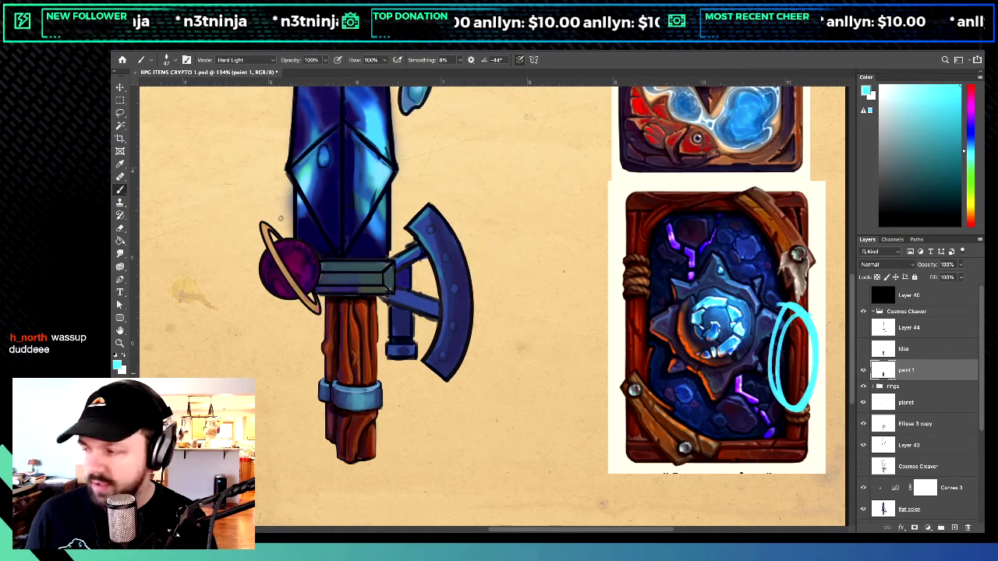
{"action": "key", "text": "ctrl+z"}
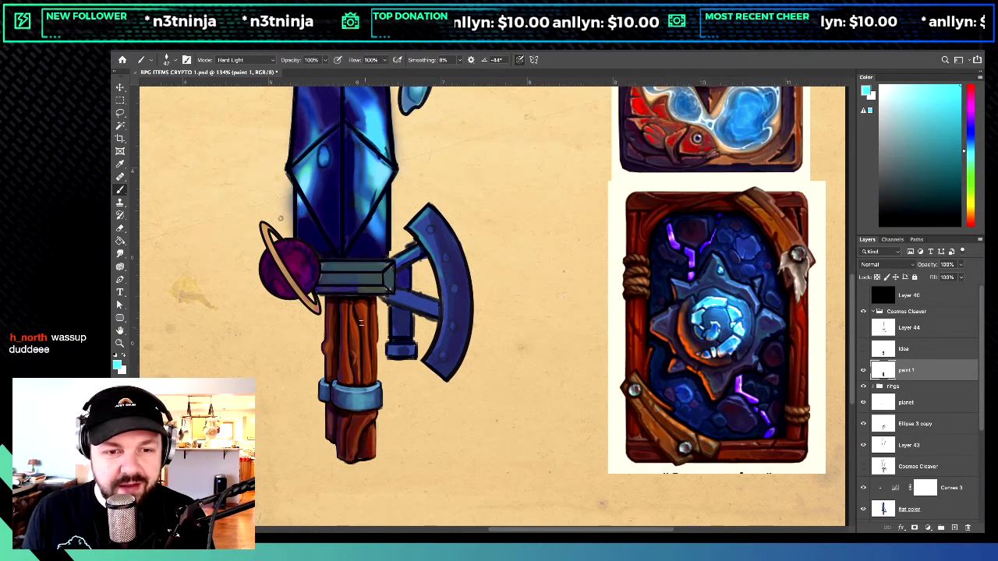
Step: Outline the handle's main wood grain shapes and its knots in cyan as annotation marks
{"action": "scroll", "coordinate": [361, 323], "scroll_direction": "up", "scroll_amount": 4}
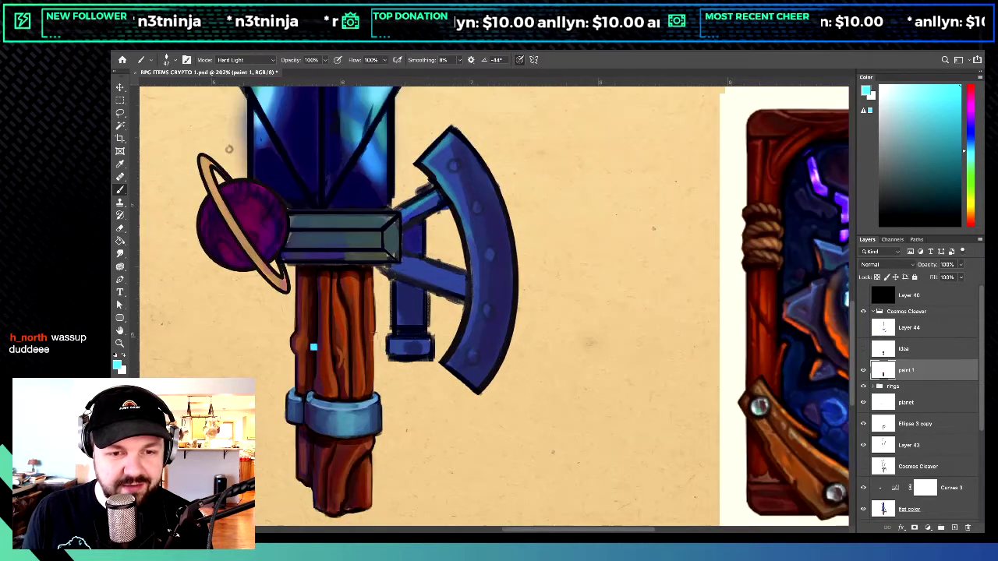
{"action": "left_click_drag", "start_coordinate": [340, 370], "coordinate": [426, 343]}
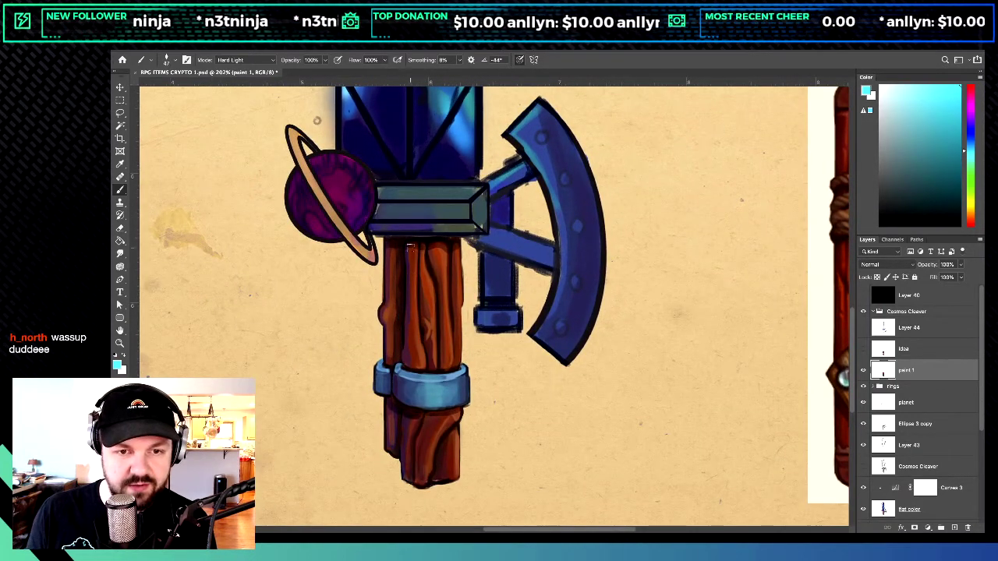
{"action": "mouse_move", "coordinate": [405, 256]}
{"action": "left_mouse_down"}
{"action": "mouse_move", "coordinate": [411, 368]}
{"action": "mouse_move", "coordinate": [428, 357]}
{"action": "mouse_move", "coordinate": [414, 243]}
{"action": "mouse_move", "coordinate": [436, 336]}
{"action": "mouse_move", "coordinate": [433, 369]}
{"action": "left_mouse_up"}
{"action": "left_click_drag", "start_coordinate": [421, 314], "coordinate": [431, 348]}
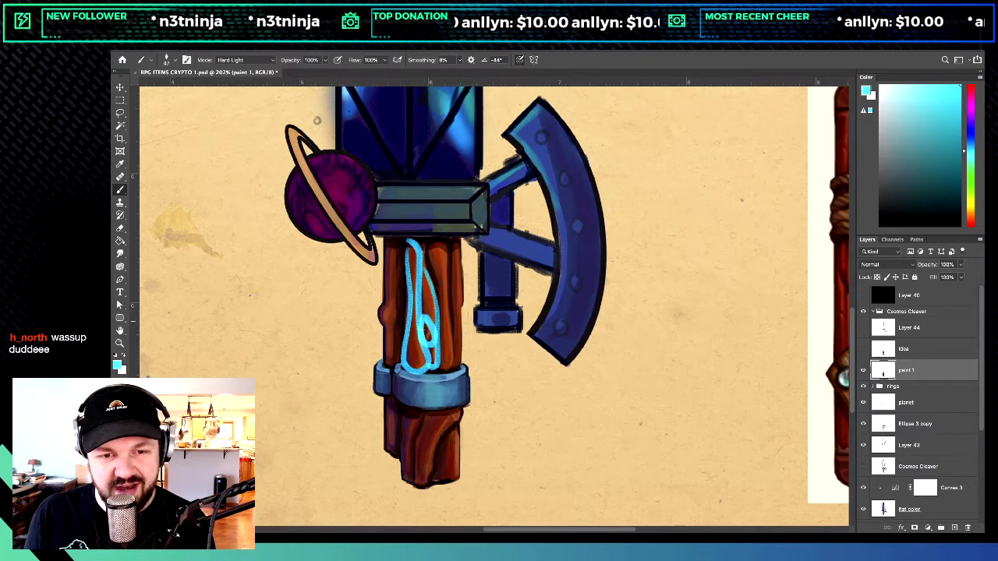
{"action": "left_click_drag", "start_coordinate": [380, 312], "coordinate": [393, 319]}
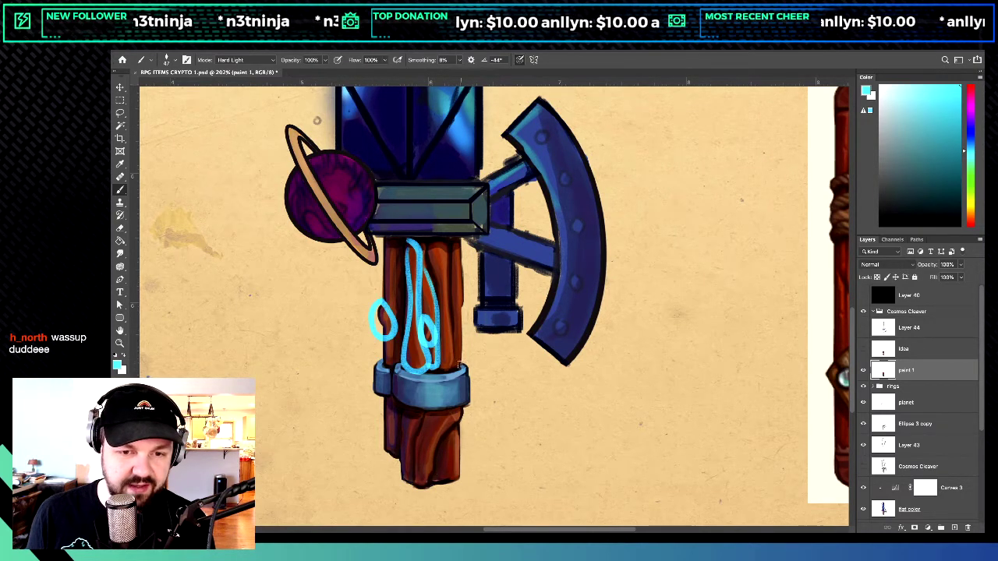
Step: Circle the handle's metal band in cyan, and add curved marks over the knots and short notes beside the handle
{"action": "mouse_move", "coordinate": [460, 361]}
{"action": "left_mouse_down"}
{"action": "mouse_move", "coordinate": [466, 368]}
{"action": "mouse_move", "coordinate": [398, 396]}
{"action": "mouse_move", "coordinate": [458, 374]}
{"action": "mouse_move", "coordinate": [422, 377]}
{"action": "left_mouse_up"}
{"action": "key", "text": "ctrl+z"}
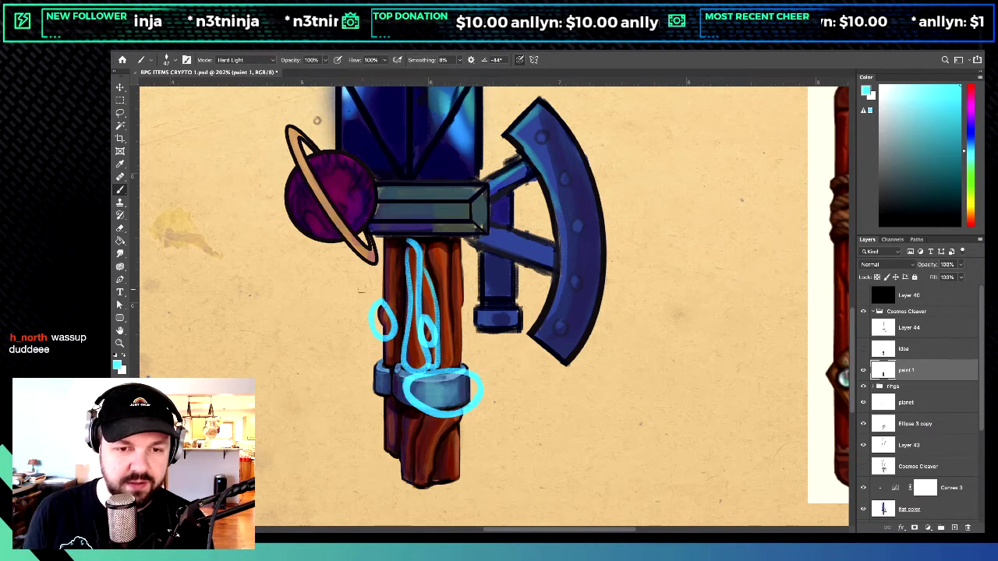
{"action": "mouse_move", "coordinate": [355, 298]}
{"action": "left_mouse_down"}
{"action": "mouse_move", "coordinate": [441, 286]}
{"action": "mouse_move", "coordinate": [457, 299]}
{"action": "left_mouse_up"}
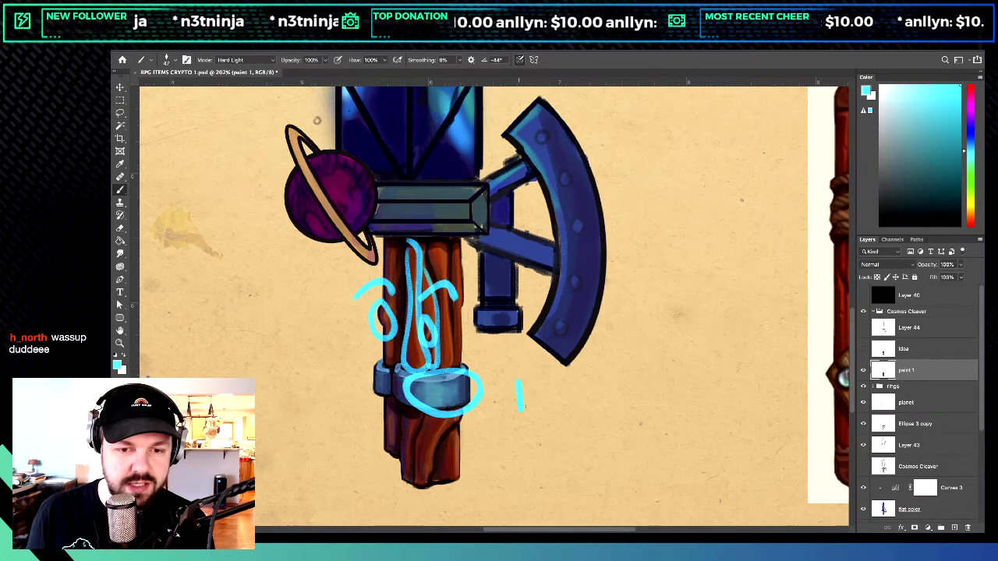
{"action": "mouse_move", "coordinate": [518, 396]}
{"action": "left_mouse_down"}
{"action": "mouse_move", "coordinate": [538, 394]}
{"action": "mouse_move", "coordinate": [536, 410]}
{"action": "left_mouse_up"}
{"action": "left_click_drag", "start_coordinate": [554, 390], "coordinate": [555, 409]}
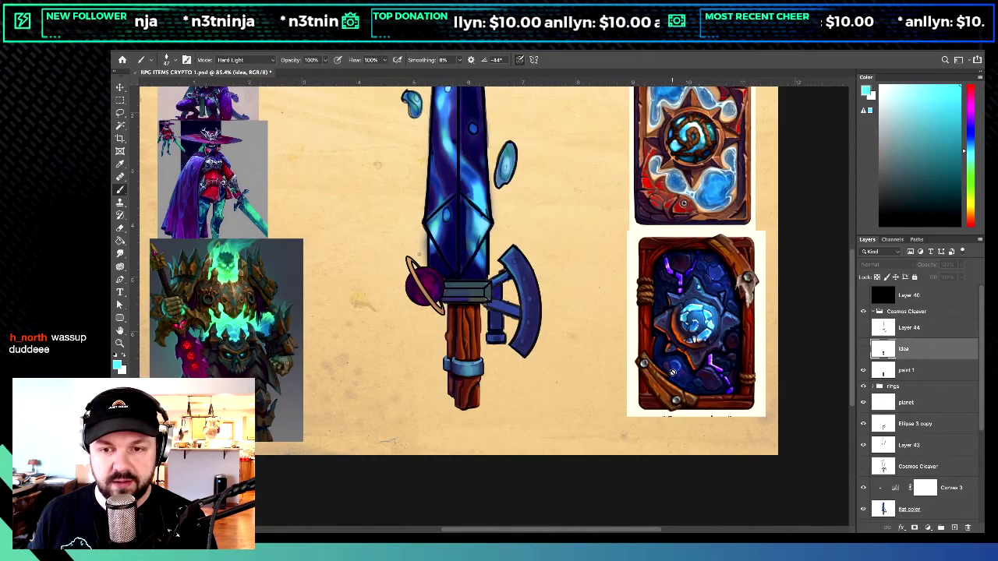
Step: Examine the upper card reference up close, including its fish, water pools and rope-wrapped orb
{"action": "scroll", "coordinate": [673, 373], "scroll_direction": "up", "scroll_amount": 3}
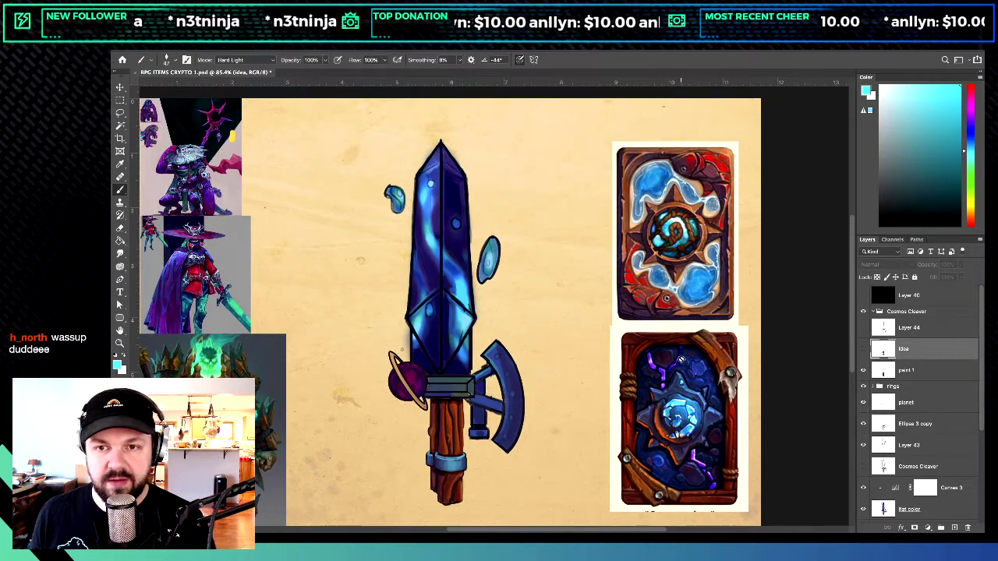
{"action": "scroll", "coordinate": [681, 360], "scroll_direction": "up", "scroll_amount": 3}
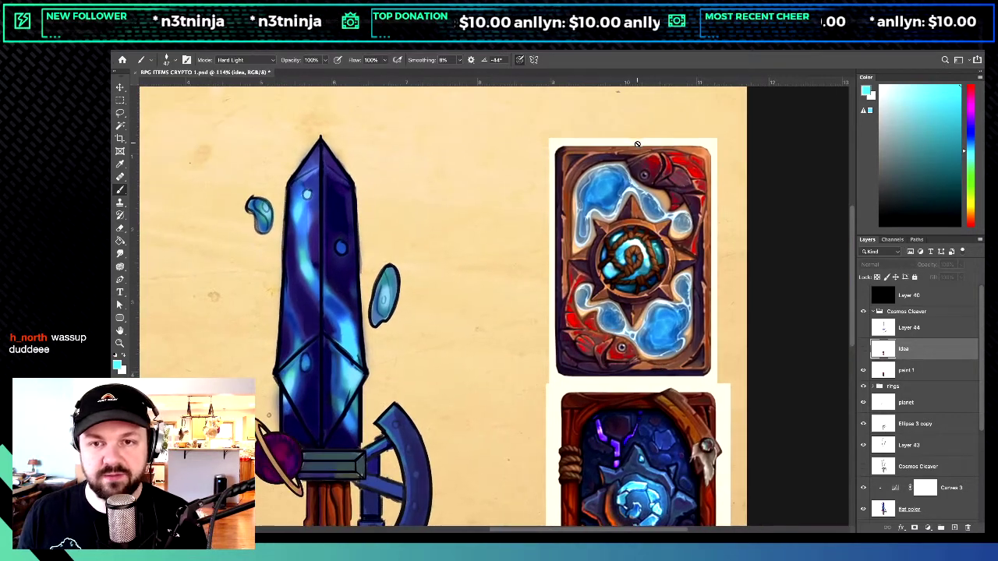
{"action": "scroll", "coordinate": [637, 144], "scroll_direction": "up", "scroll_amount": 3}
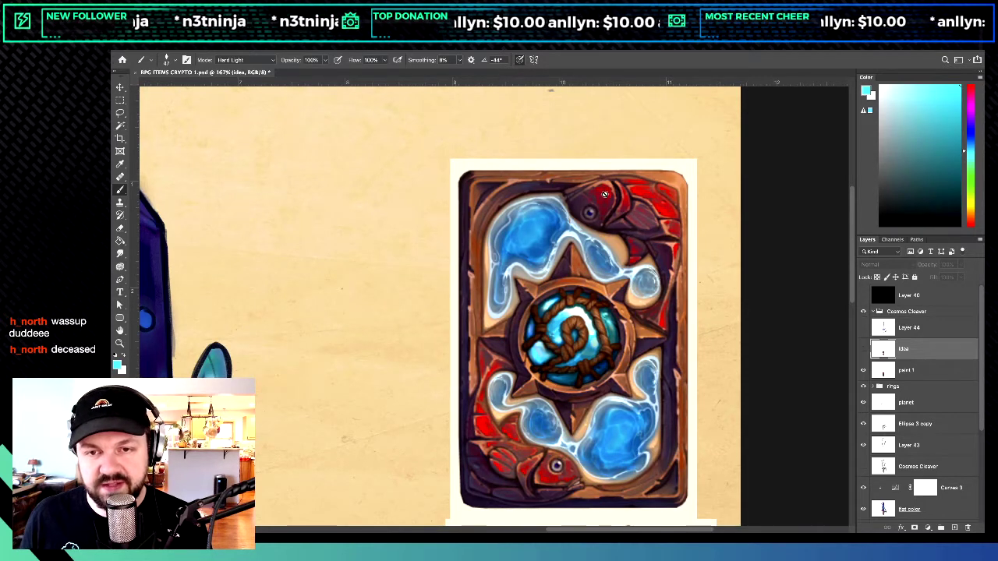
{"action": "scroll", "coordinate": [583, 279], "scroll_direction": "left", "scroll_amount": 2}
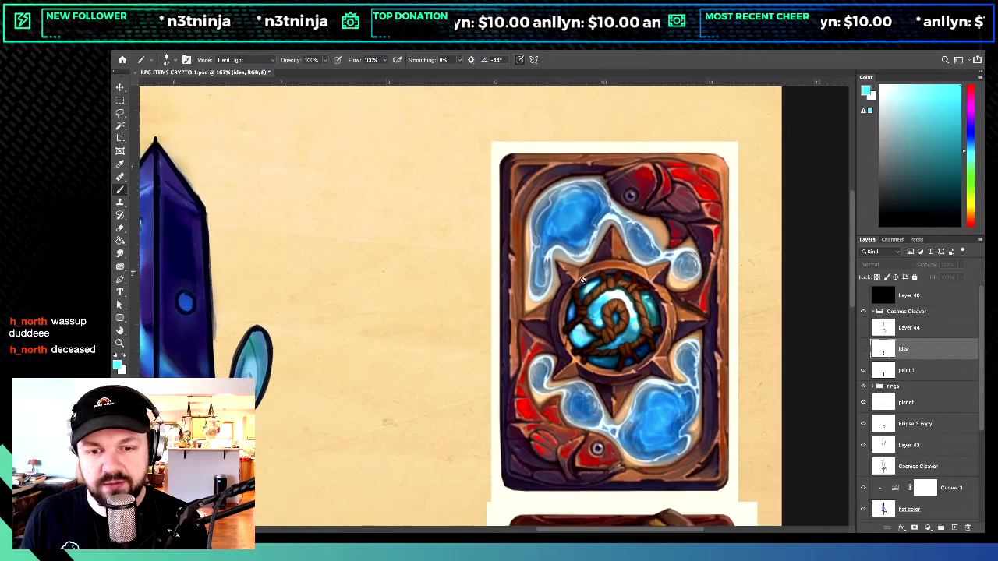
Step: Return from the card references to the sword and show the idea layer over the wooden handle
{"action": "scroll", "coordinate": [499, 341], "scroll_direction": "down", "scroll_amount": 5}
{"action": "scroll", "coordinate": [499, 341], "scroll_direction": "left", "scroll_amount": 5}
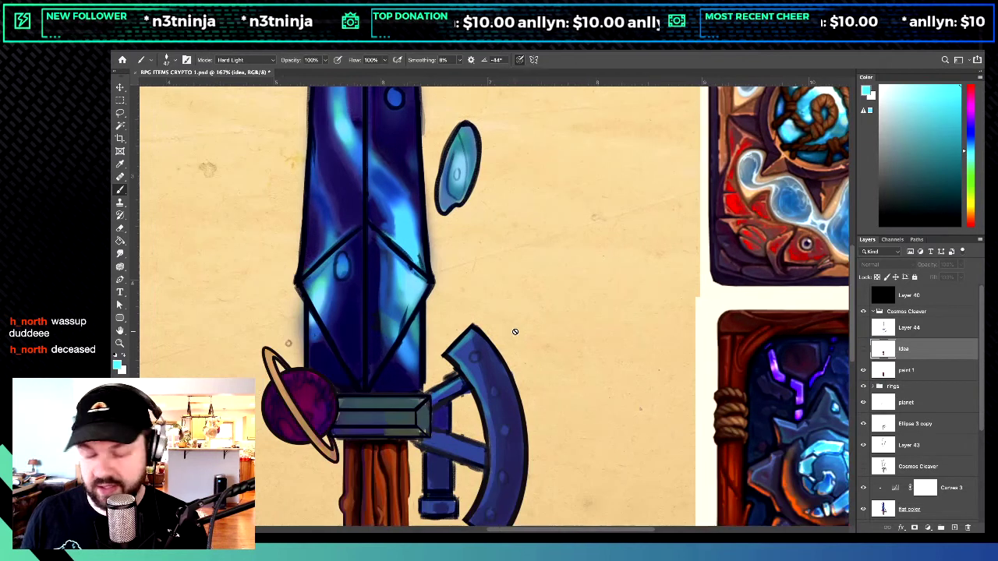
{"action": "scroll", "coordinate": [515, 332], "scroll_direction": "down", "scroll_amount": 1}
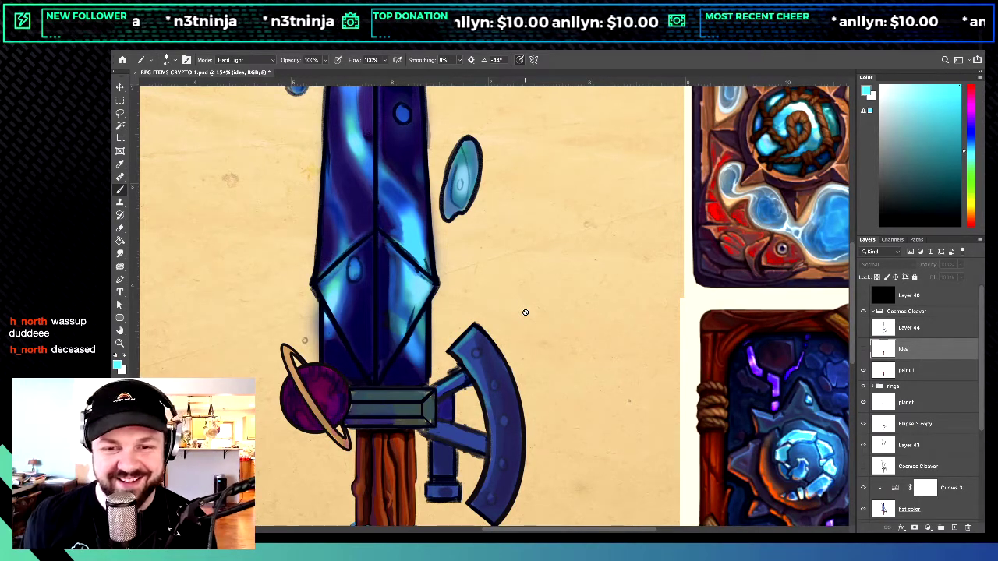
{"action": "scroll", "coordinate": [526, 313], "scroll_direction": "down", "scroll_amount": 2}
{"action": "scroll", "coordinate": [525, 313], "scroll_direction": "down", "scroll_amount": 1}
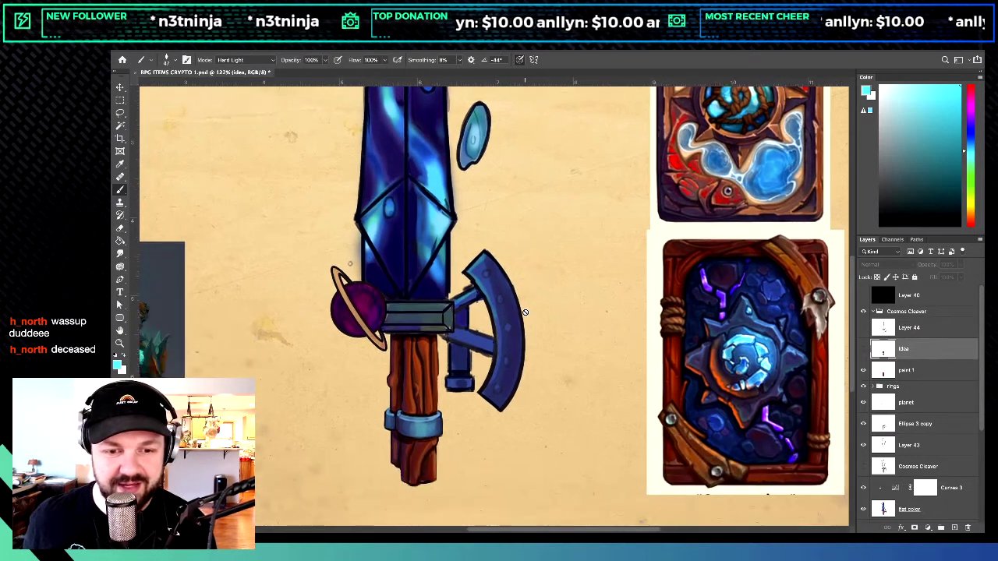
{"action": "scroll", "coordinate": [419, 374], "scroll_direction": "down", "scroll_amount": 1}
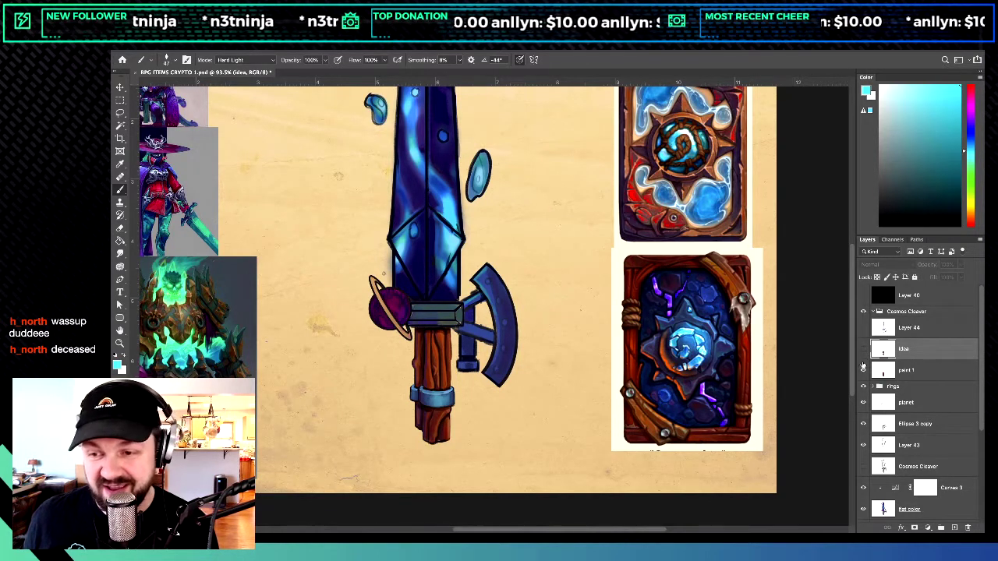
{"action": "left_click", "coordinate": [864, 352]}
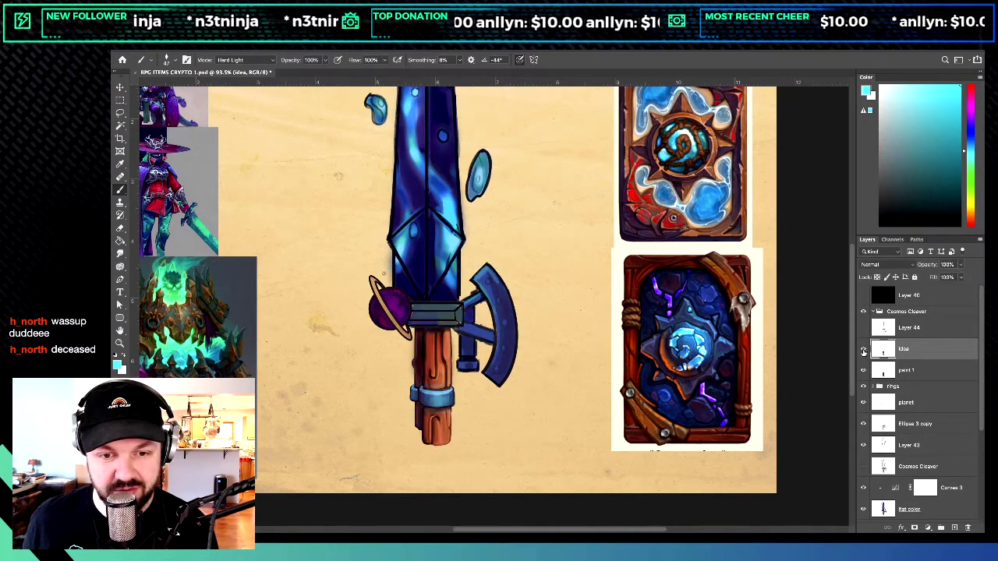
Step: Compare the two wooden handle versions up close by repeatedly hiding and showing the idea layer
{"action": "scroll", "coordinate": [286, 435], "scroll_direction": "up", "scroll_amount": 5}
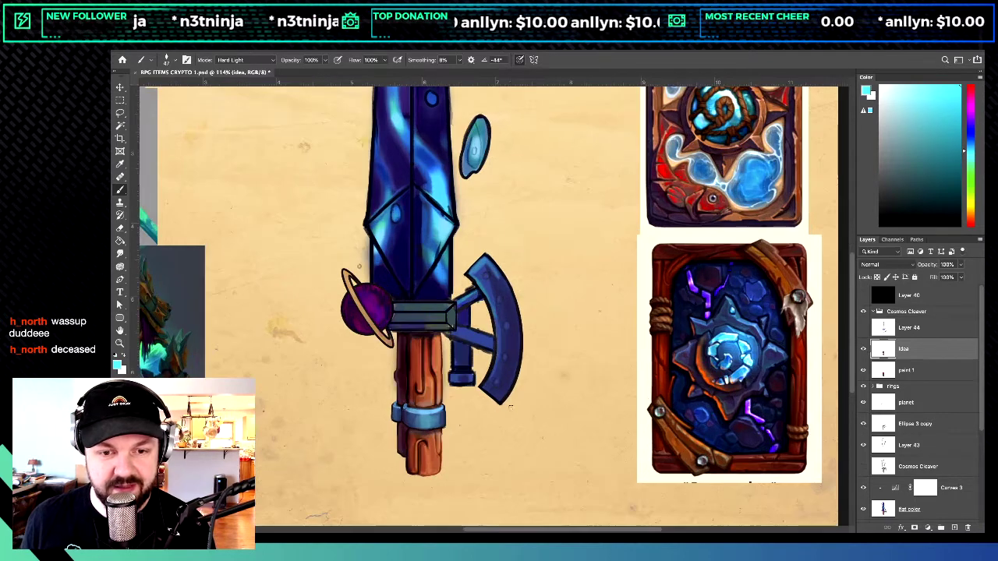
{"action": "scroll", "coordinate": [493, 305], "scroll_direction": "up", "scroll_amount": 1}
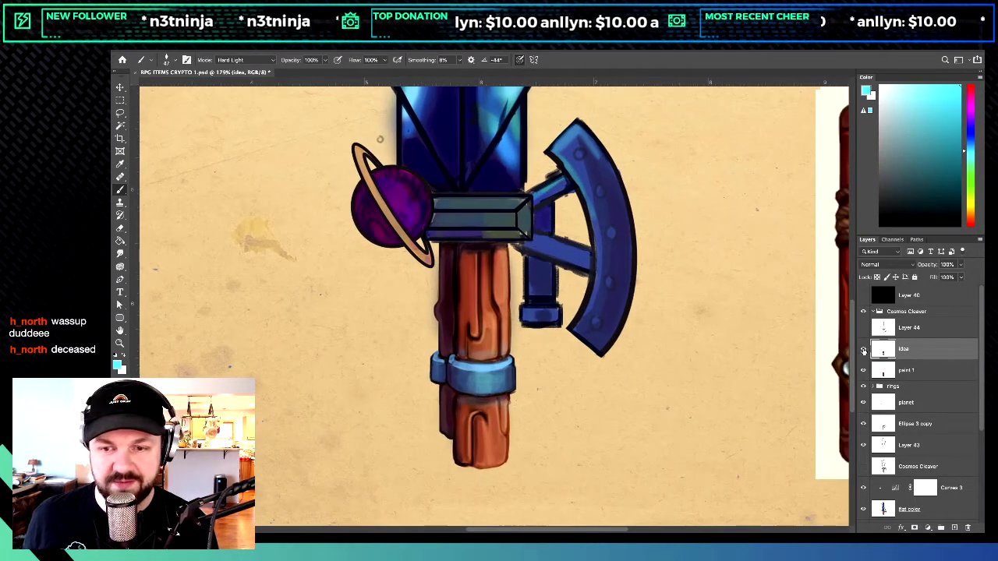
{"action": "left_click", "coordinate": [864, 351]}
{"action": "left_click", "coordinate": [865, 351]}
{"action": "left_click", "coordinate": [864, 351]}
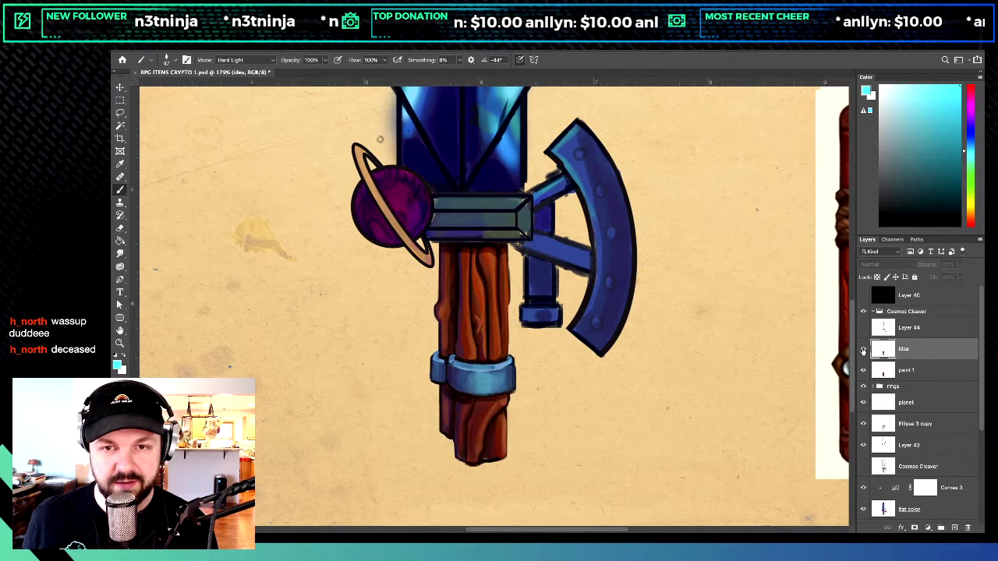
{"action": "left_click", "coordinate": [864, 351]}
{"action": "left_click", "coordinate": [864, 351]}
{"action": "left_click", "coordinate": [864, 351]}
{"action": "left_click", "coordinate": [864, 351]}
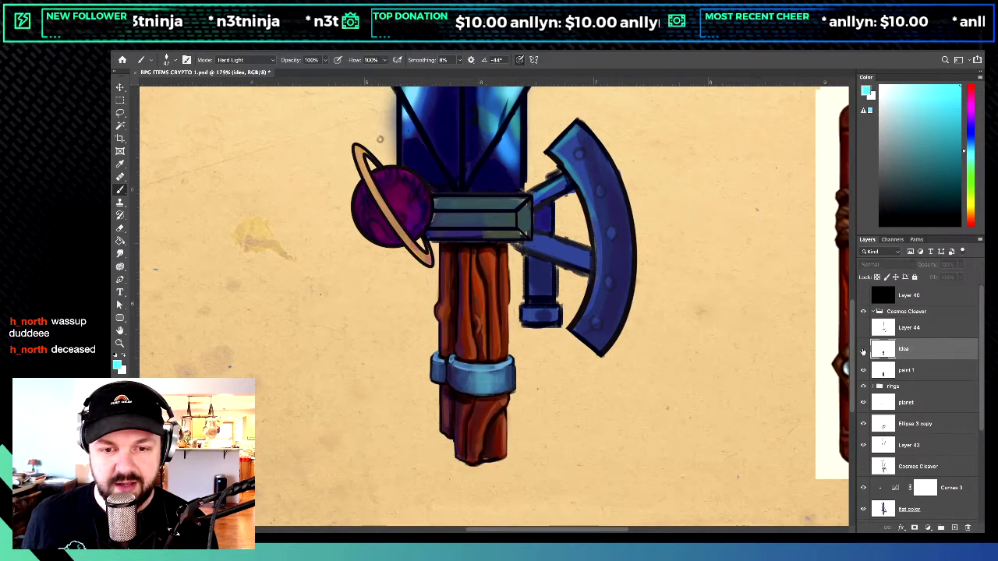
{"action": "left_click", "coordinate": [864, 351]}
Step: Add dark blue strokes over a cyan block sketch beside the handle, and erase the whole sketch
{"action": "scroll", "coordinate": [780, 368], "scroll_direction": "down", "scroll_amount": 7}
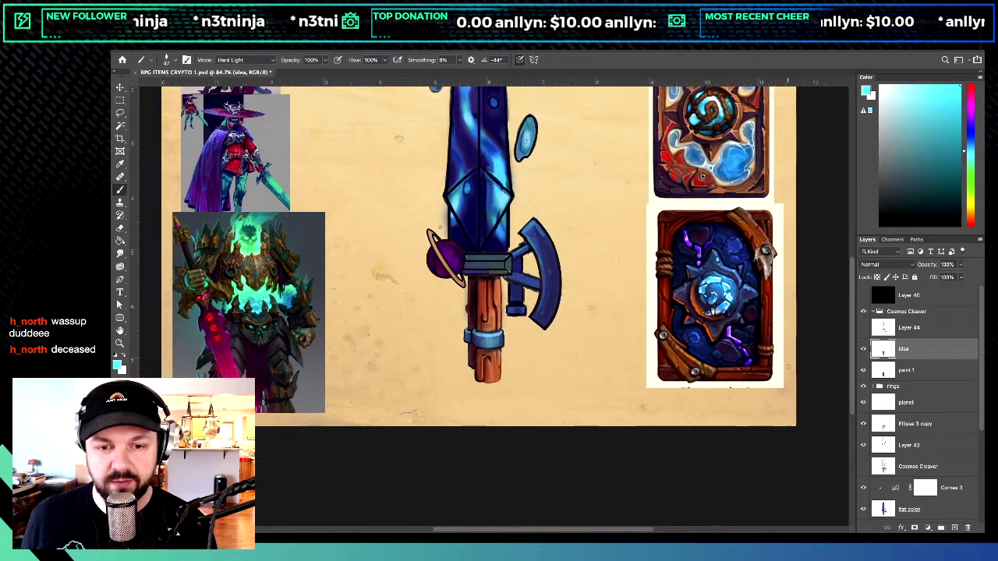
{"action": "scroll", "coordinate": [790, 368], "scroll_direction": "up", "scroll_amount": 3}
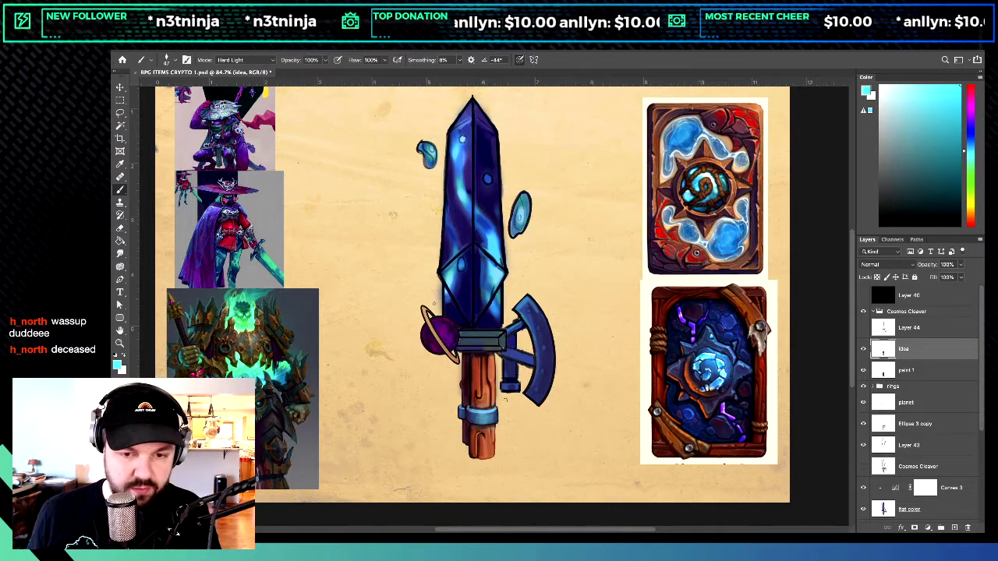
{"action": "scroll", "coordinate": [504, 399], "scroll_direction": "up", "scroll_amount": 4}
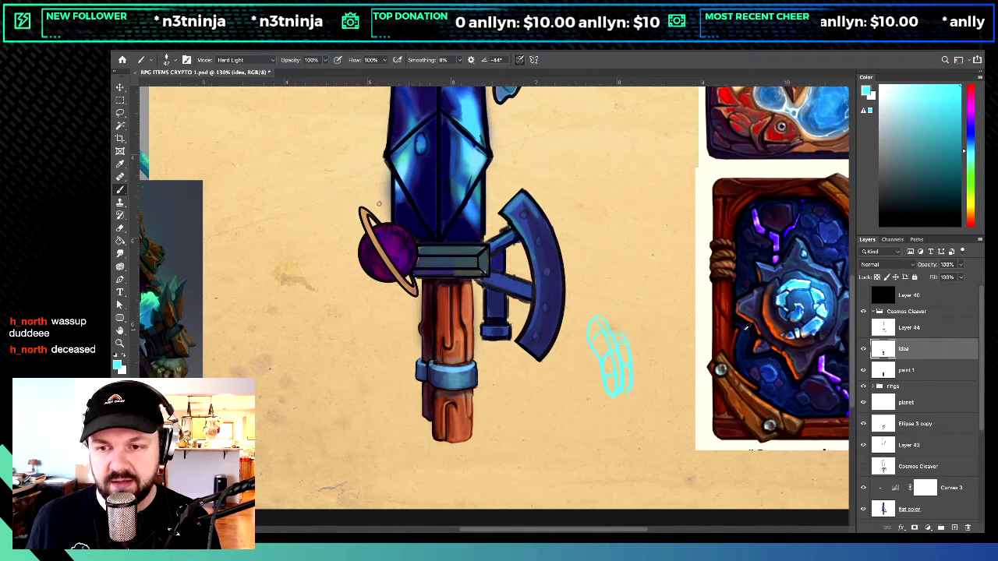
{"action": "left_click", "coordinate": [746, 328], "text": "alt"}
{"action": "left_click_drag", "start_coordinate": [615, 337], "coordinate": [622, 388]}
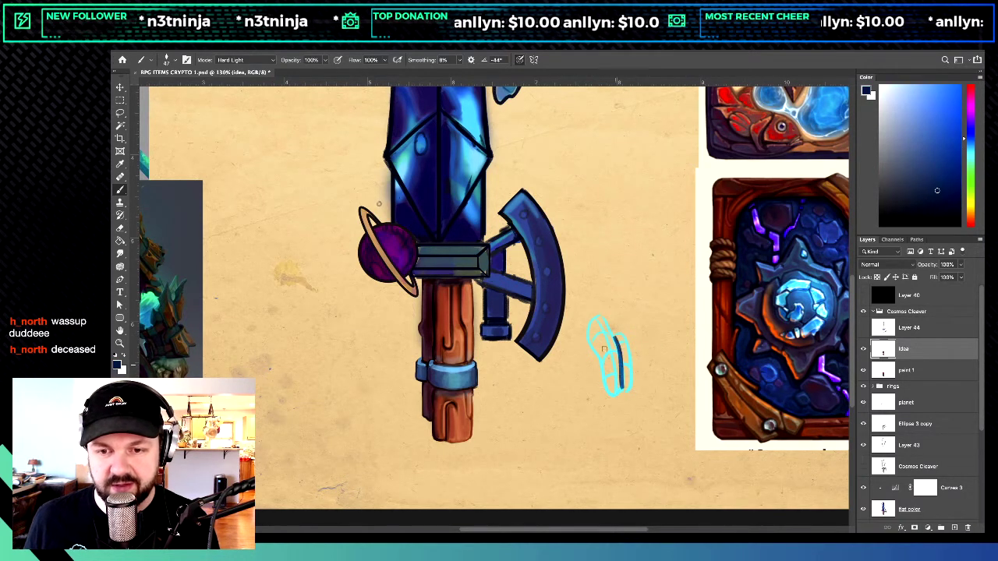
{"action": "left_click_drag", "start_coordinate": [581, 337], "coordinate": [610, 404]}
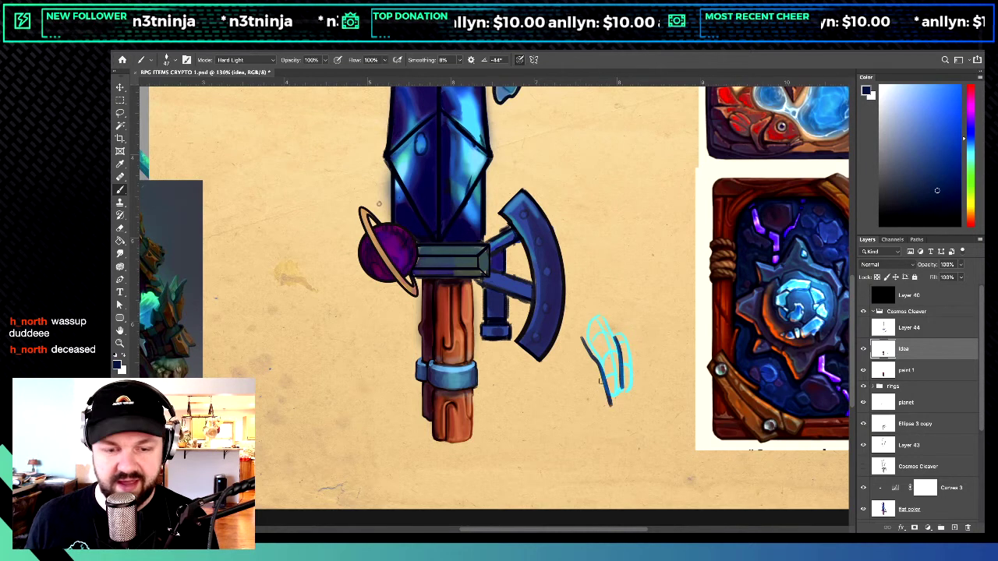
{"action": "key", "text": "e"}
{"action": "mouse_move", "coordinate": [599, 323]}
{"action": "left_mouse_down"}
{"action": "mouse_move", "coordinate": [590, 337]}
{"action": "mouse_move", "coordinate": [605, 343]}
{"action": "mouse_move", "coordinate": [622, 419]}
{"action": "left_mouse_up"}
{"action": "key", "text": "b"}
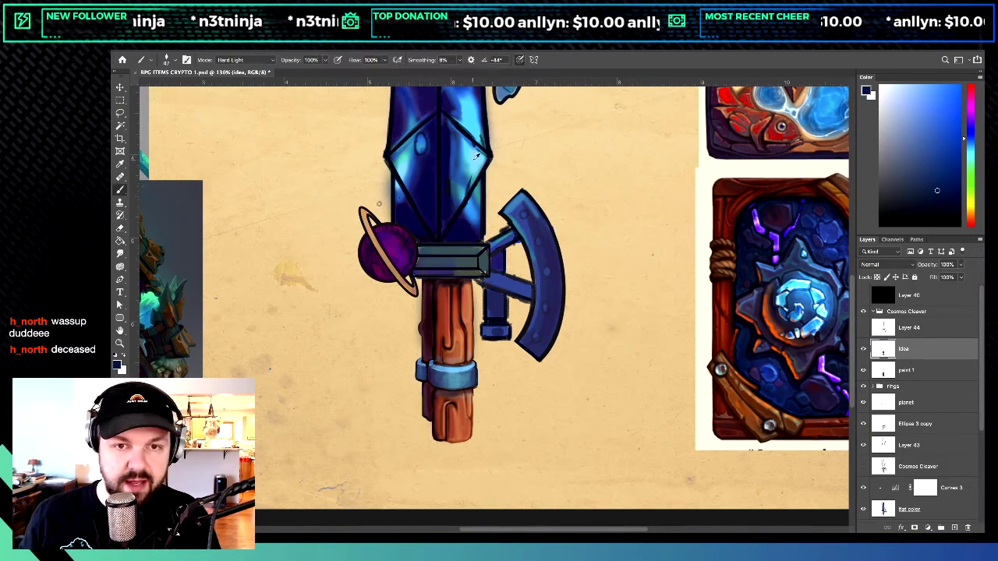
Step: Sketch a curved gridded panel beside the handle in light blue sampled from the blade, add dark blue, and erase it
{"action": "left_click", "coordinate": [480, 156], "text": "alt"}
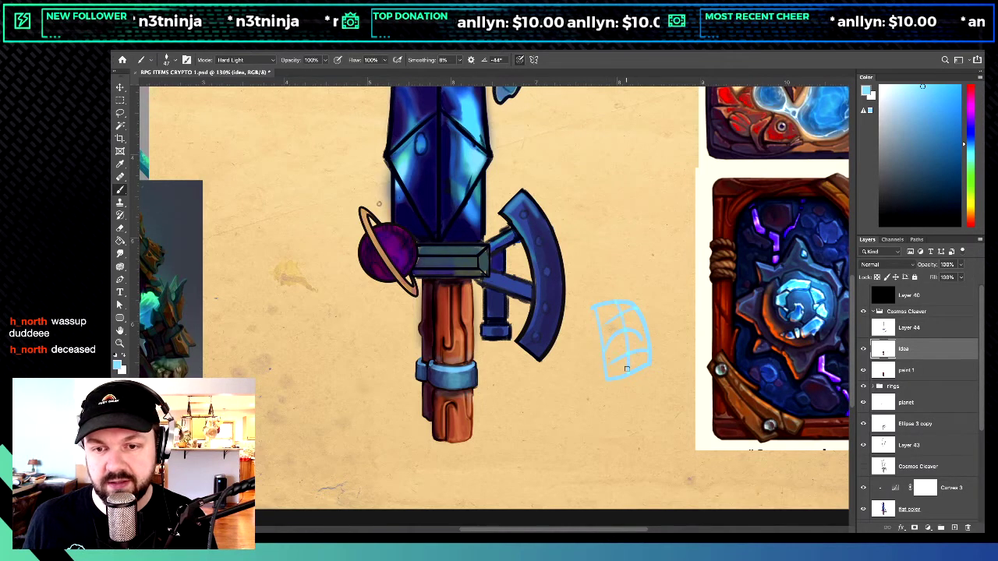
{"action": "left_click", "coordinate": [692, 334], "text": "alt"}
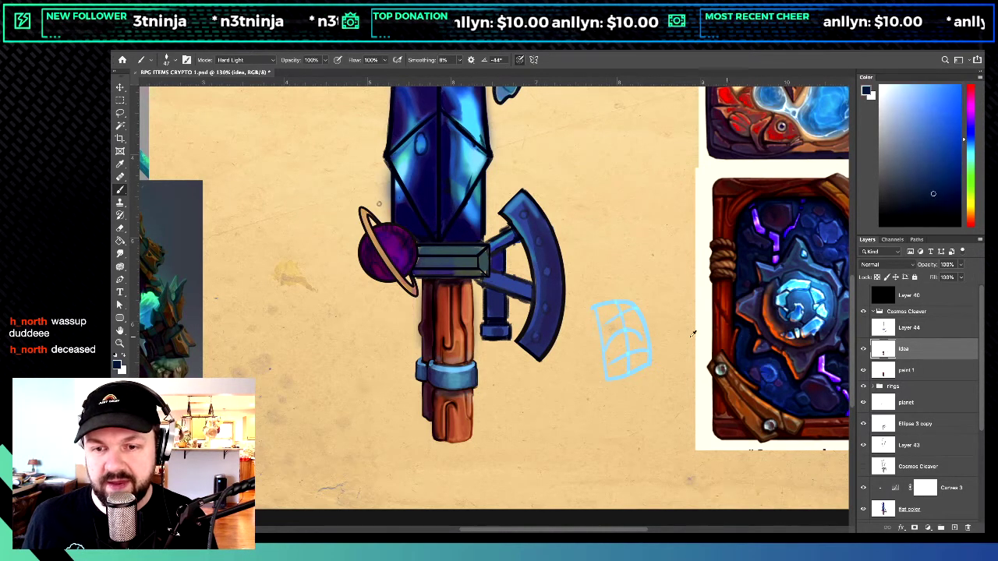
{"action": "mouse_move", "coordinate": [605, 337]}
{"action": "left_mouse_down"}
{"action": "mouse_move", "coordinate": [613, 372]}
{"action": "mouse_move", "coordinate": [628, 360]}
{"action": "mouse_move", "coordinate": [641, 312]}
{"action": "mouse_move", "coordinate": [641, 343]}
{"action": "mouse_move", "coordinate": [616, 366]}
{"action": "mouse_move", "coordinate": [636, 312]}
{"action": "mouse_move", "coordinate": [647, 344]}
{"action": "mouse_move", "coordinate": [570, 334]}
{"action": "left_mouse_up"}
{"action": "left_click", "coordinate": [771, 315], "text": "alt"}
{"action": "key", "text": "e"}
{"action": "key", "text": "ctrl+plus"}
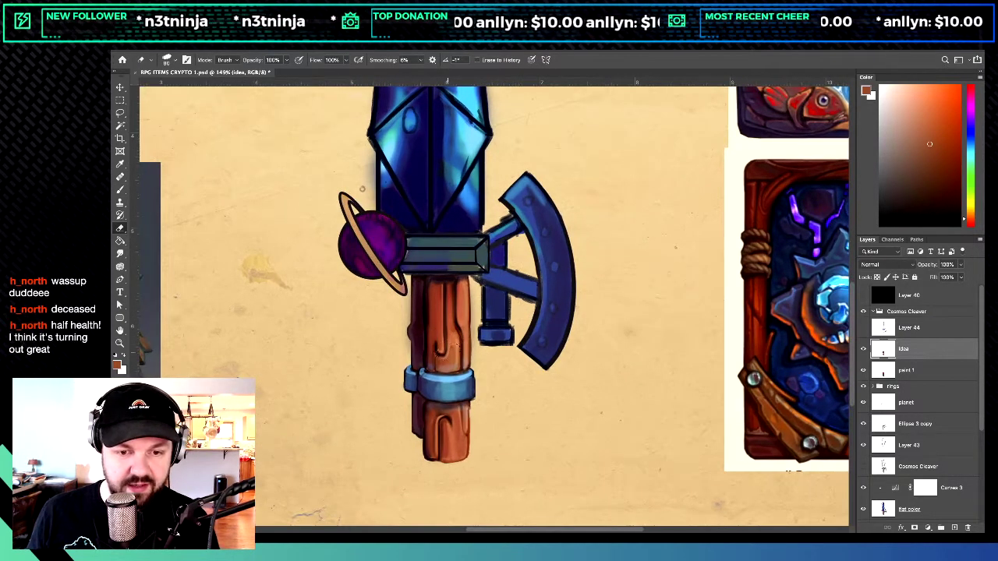
Step: Brush reddish brown along the grain of the handle's upper wood section
{"action": "key", "text": "b"}
{"action": "left_click_drag", "start_coordinate": [435, 347], "coordinate": [447, 297]}
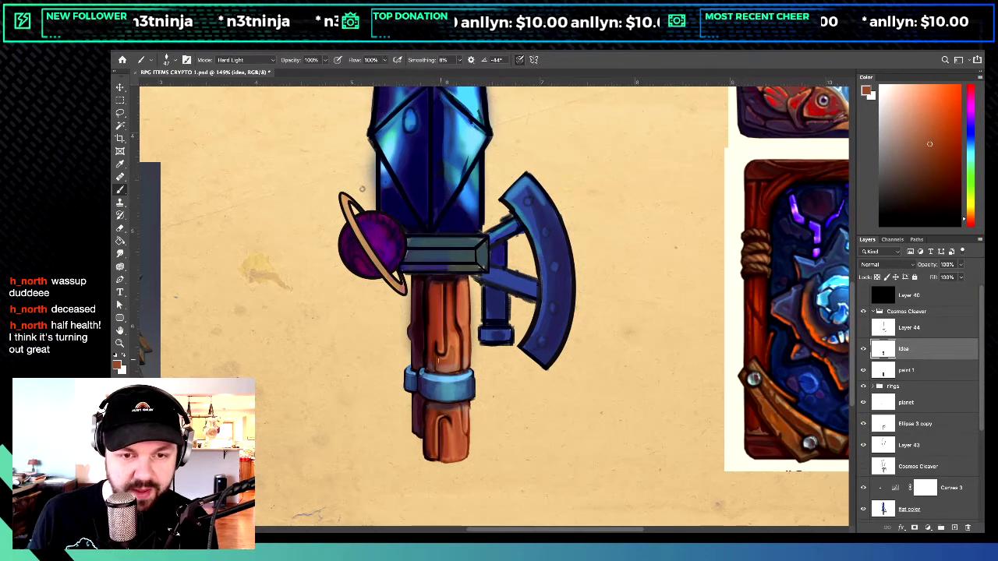
{"action": "scroll", "coordinate": [362, 189], "scroll_direction": "down", "scroll_amount": 5}
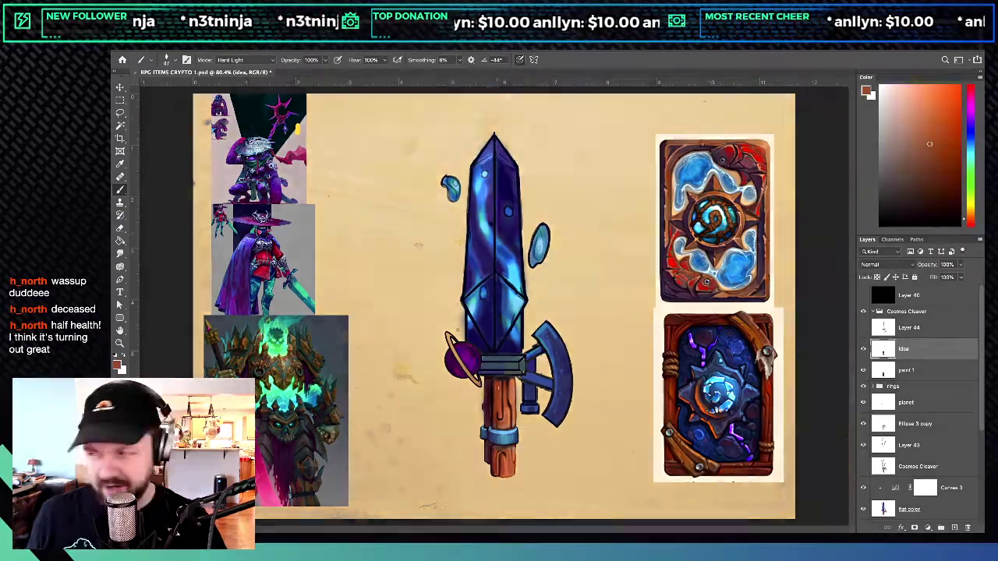
Step: Sketch a small bevelled 3D block beside the curved side piece in purple sampled from the planet
{"action": "scroll", "coordinate": [544, 449], "scroll_direction": "up", "scroll_amount": 5}
{"action": "left_click", "coordinate": [354, 242], "text": "alt"}
{"action": "mouse_move", "coordinate": [637, 279]}
{"action": "left_mouse_down"}
{"action": "mouse_move", "coordinate": [672, 272]}
{"action": "mouse_move", "coordinate": [676, 293]}
{"action": "mouse_move", "coordinate": [638, 279]}
{"action": "mouse_move", "coordinate": [719, 244]}
{"action": "left_mouse_up"}
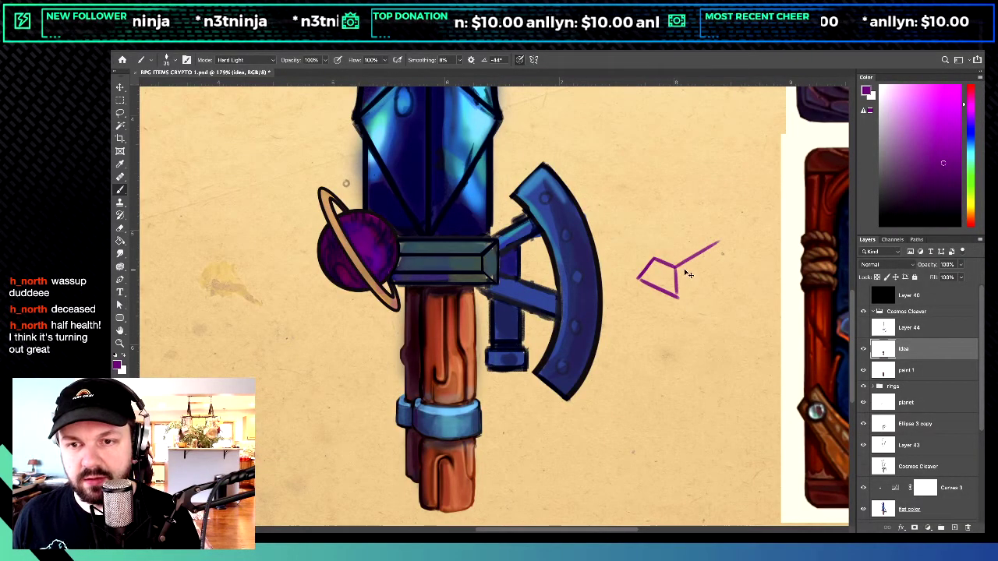
{"action": "key", "text": "ctrl+z"}
{"action": "left_click_drag", "start_coordinate": [675, 267], "coordinate": [706, 247]}
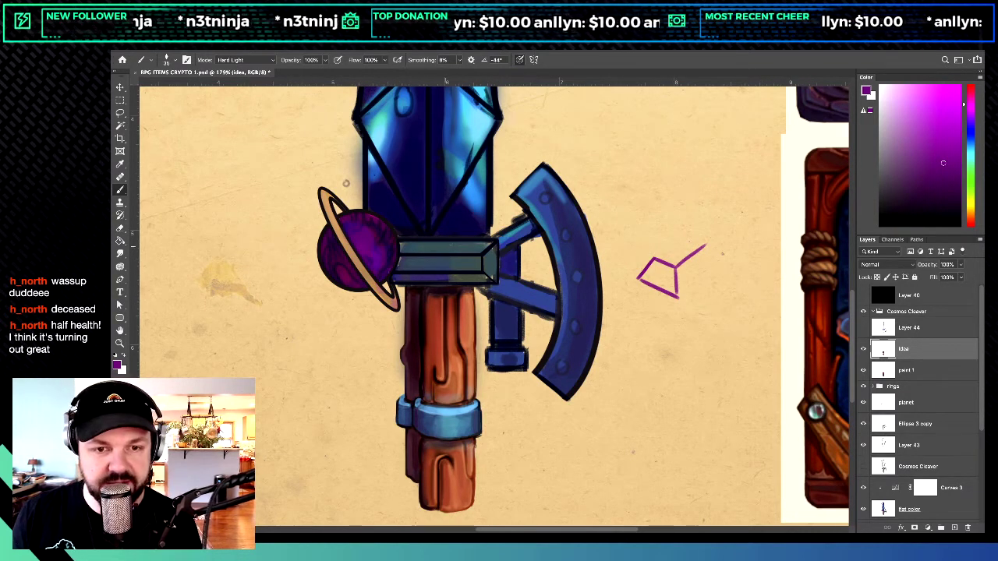
{"action": "mouse_move", "coordinate": [654, 258]}
{"action": "left_mouse_down"}
{"action": "mouse_move", "coordinate": [706, 243]}
{"action": "mouse_move", "coordinate": [713, 262]}
{"action": "mouse_move", "coordinate": [683, 295]}
{"action": "left_mouse_up"}
{"action": "key", "text": "ctrl+z"}
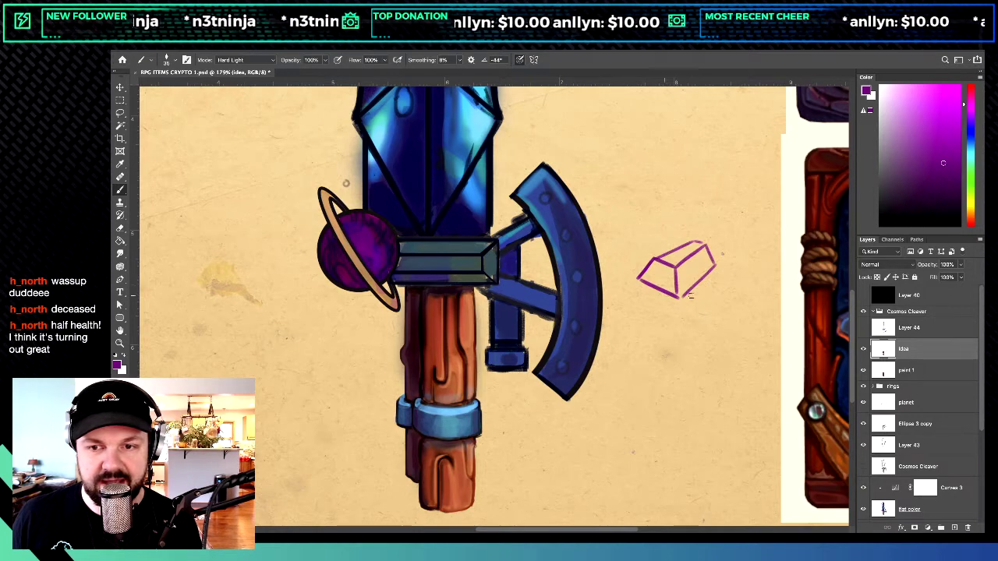
Step: Undo a purple mark on the crossguard's end, and extend the block sketch with lower faces and a diagonal line
{"action": "left_click_drag", "start_coordinate": [500, 235], "coordinate": [507, 251]}
{"action": "key", "text": "ctrl+z"}
{"action": "key", "text": "ctrl+z"}
{"action": "key", "text": "ctrl+z"}
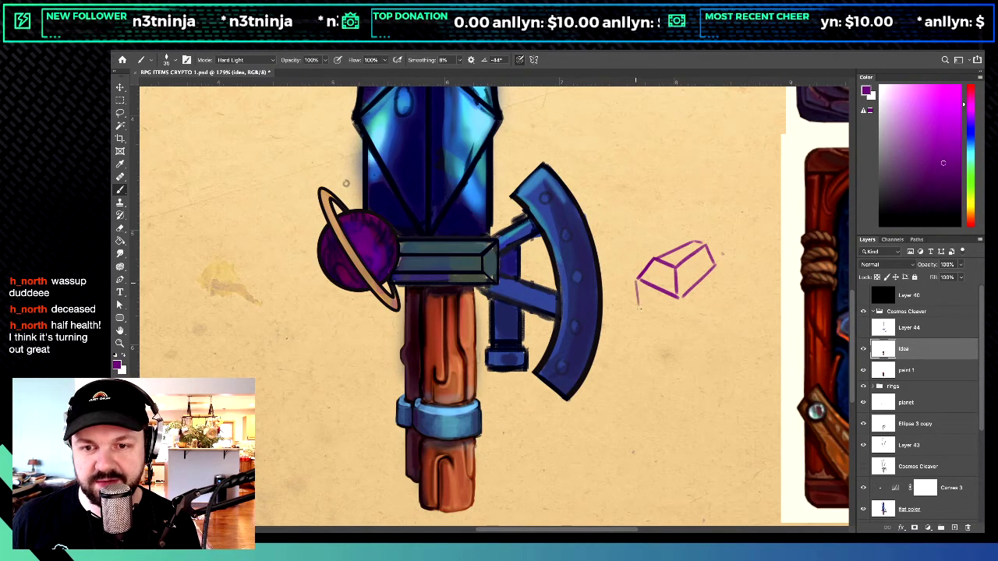
{"action": "mouse_move", "coordinate": [637, 284]}
{"action": "left_mouse_down"}
{"action": "mouse_move", "coordinate": [638, 316]}
{"action": "mouse_move", "coordinate": [657, 322]}
{"action": "mouse_move", "coordinate": [715, 272]}
{"action": "mouse_move", "coordinate": [696, 290]}
{"action": "mouse_move", "coordinate": [729, 302]}
{"action": "mouse_move", "coordinate": [743, 335]}
{"action": "left_mouse_up"}
{"action": "key", "text": "ctrl+z"}
{"action": "mouse_move", "coordinate": [702, 303]}
{"action": "left_mouse_down"}
{"action": "mouse_move", "coordinate": [746, 340]}
{"action": "mouse_move", "coordinate": [753, 318]}
{"action": "mouse_move", "coordinate": [746, 339]}
{"action": "left_mouse_up"}
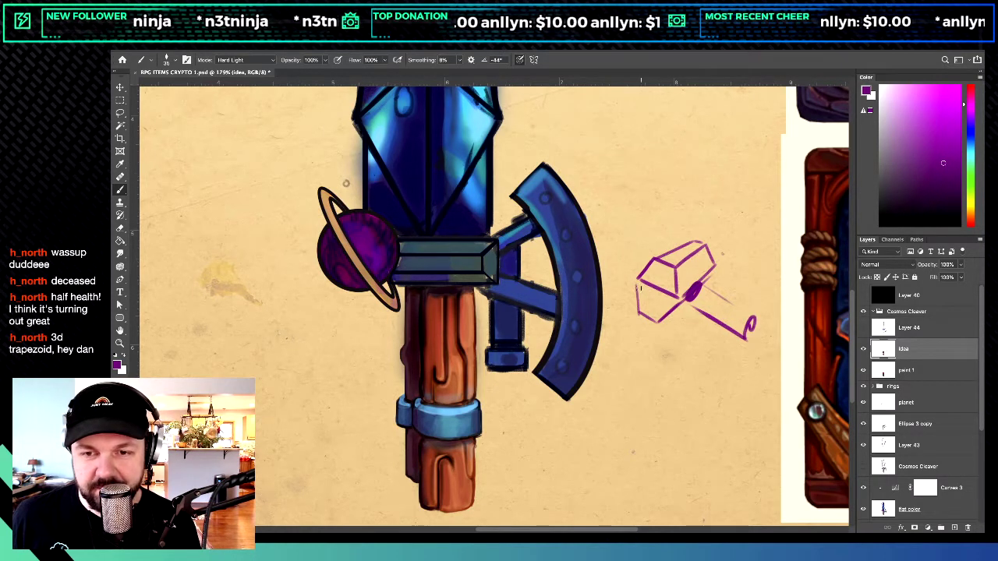
Step: Add a second edge line, short radiating ticks and broad curved strokes around the purple block sketch
{"action": "left_click_drag", "start_coordinate": [638, 284], "coordinate": [675, 301]}
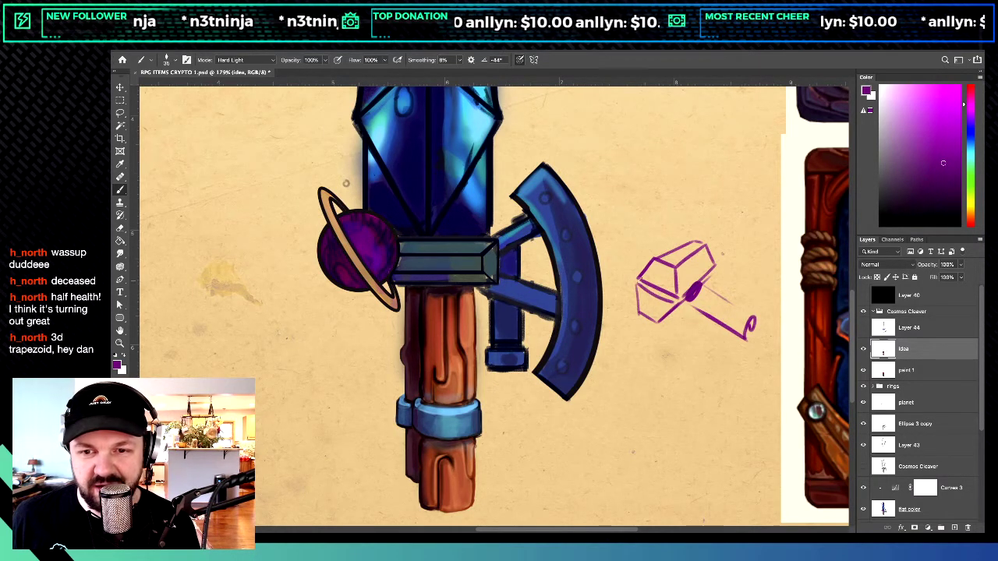
{"action": "mouse_move", "coordinate": [616, 285]}
{"action": "left_mouse_down"}
{"action": "mouse_move", "coordinate": [641, 280]}
{"action": "mouse_move", "coordinate": [675, 333]}
{"action": "left_mouse_up"}
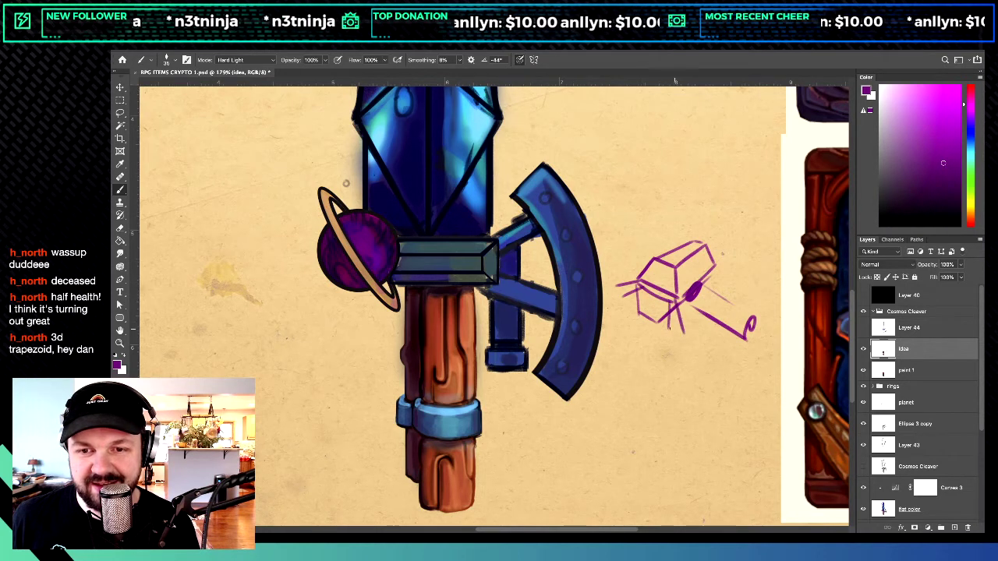
{"action": "mouse_move", "coordinate": [618, 279]}
{"action": "left_mouse_down"}
{"action": "mouse_move", "coordinate": [607, 327]}
{"action": "mouse_move", "coordinate": [749, 356]}
{"action": "left_mouse_up"}
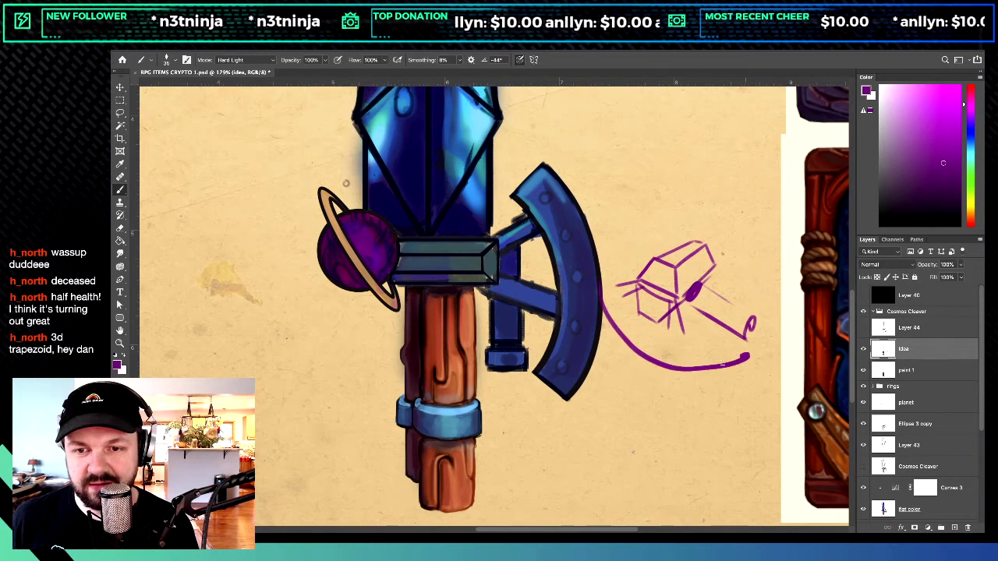
{"action": "left_click_drag", "start_coordinate": [610, 304], "coordinate": [741, 360]}
{"action": "mouse_move", "coordinate": [620, 278]}
{"action": "left_mouse_down"}
{"action": "mouse_move", "coordinate": [602, 324]}
{"action": "mouse_move", "coordinate": [708, 381]}
{"action": "mouse_move", "coordinate": [725, 361]}
{"action": "left_mouse_up"}
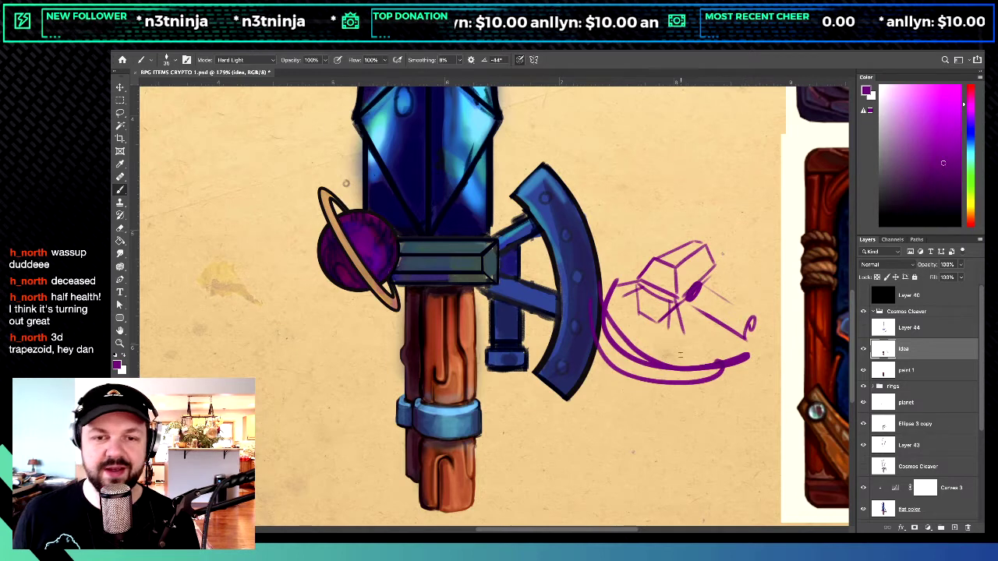
{"action": "key", "text": "ctrl+minus"}
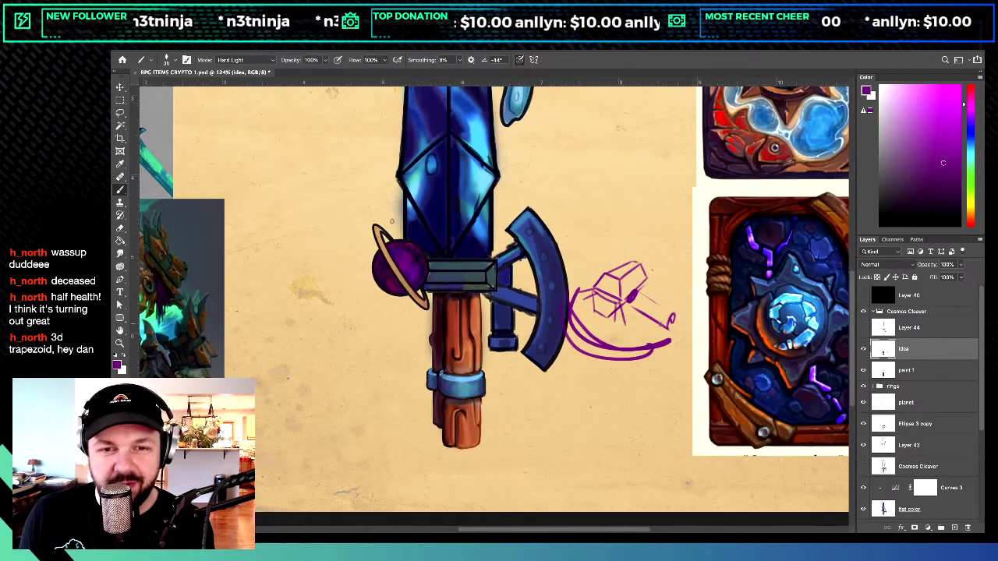
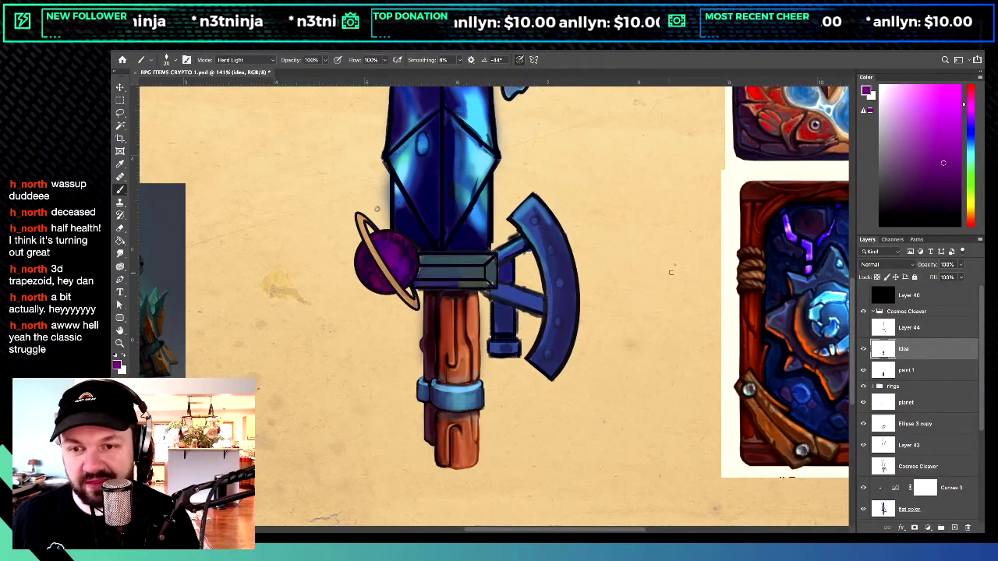
Step: Sketch a tilted, tapering purple column beside the curved side piece, with a spiral at its top, lengthwise inner lines and a base line
{"action": "mouse_move", "coordinate": [672, 266]}
{"action": "left_mouse_down"}
{"action": "mouse_move", "coordinate": [700, 288]}
{"action": "mouse_move", "coordinate": [664, 359]}
{"action": "left_mouse_up"}
{"action": "left_click_drag", "start_coordinate": [671, 266], "coordinate": [614, 316]}
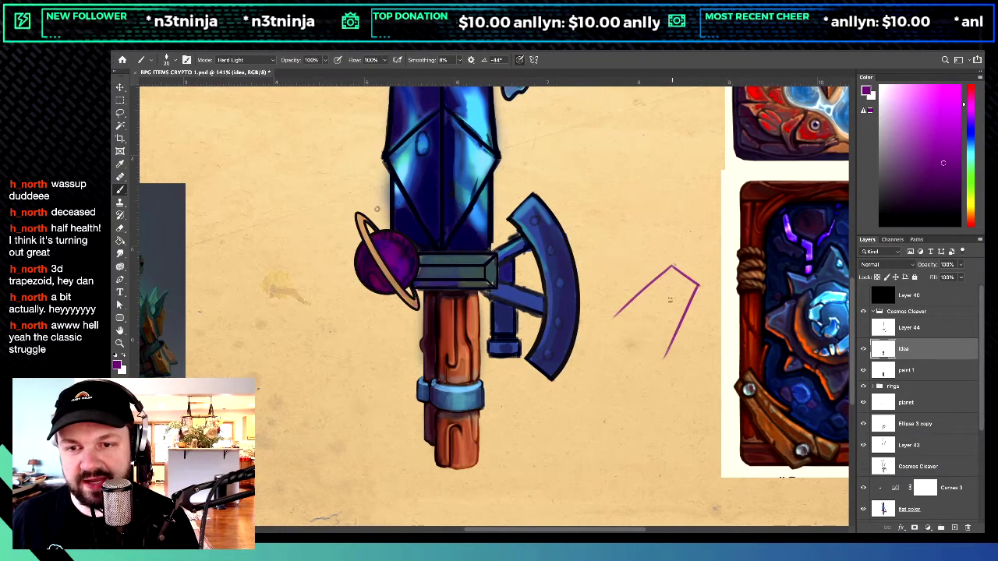
{"action": "mouse_move", "coordinate": [669, 300]}
{"action": "left_mouse_down"}
{"action": "mouse_move", "coordinate": [671, 271]}
{"action": "mouse_move", "coordinate": [685, 304]}
{"action": "mouse_move", "coordinate": [669, 298]}
{"action": "mouse_move", "coordinate": [663, 281]}
{"action": "mouse_move", "coordinate": [672, 273]}
{"action": "mouse_move", "coordinate": [681, 305]}
{"action": "mouse_move", "coordinate": [647, 300]}
{"action": "mouse_move", "coordinate": [616, 317]}
{"action": "mouse_move", "coordinate": [650, 300]}
{"action": "mouse_move", "coordinate": [605, 359]}
{"action": "left_mouse_up"}
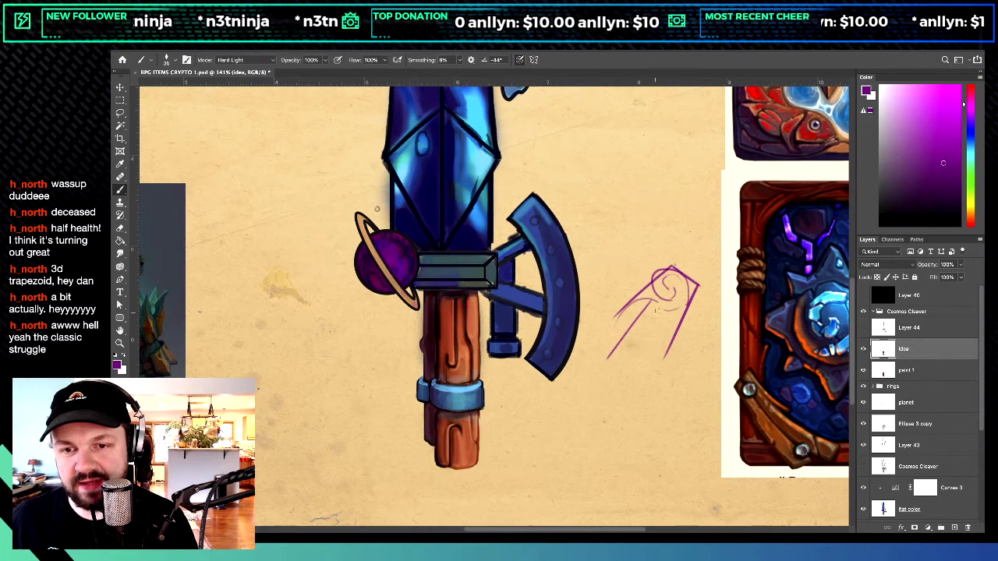
{"action": "left_click_drag", "start_coordinate": [660, 308], "coordinate": [630, 356]}
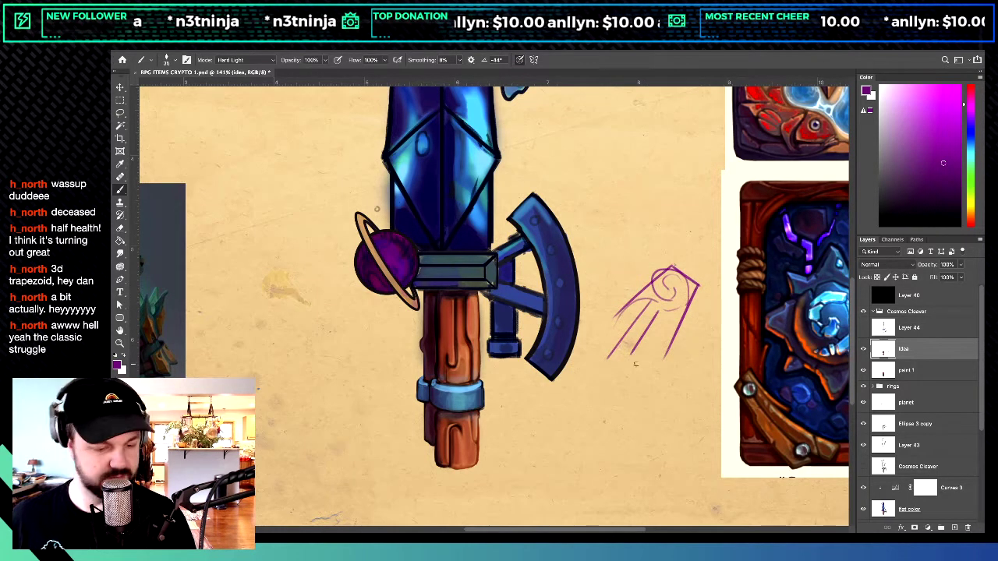
{"action": "left_click_drag", "start_coordinate": [610, 328], "coordinate": [663, 358]}
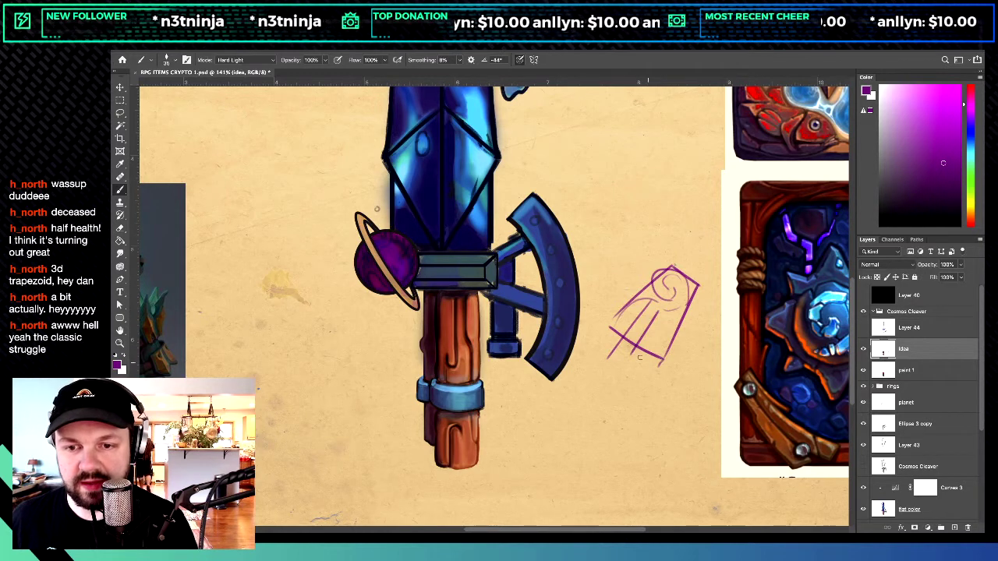
Step: Add a second base line, heavier inner flutes and a rounded top outline to the purple column sketch
{"action": "mouse_move", "coordinate": [606, 327]}
{"action": "left_mouse_down"}
{"action": "mouse_move", "coordinate": [602, 348]}
{"action": "mouse_move", "coordinate": [665, 378]}
{"action": "left_mouse_up"}
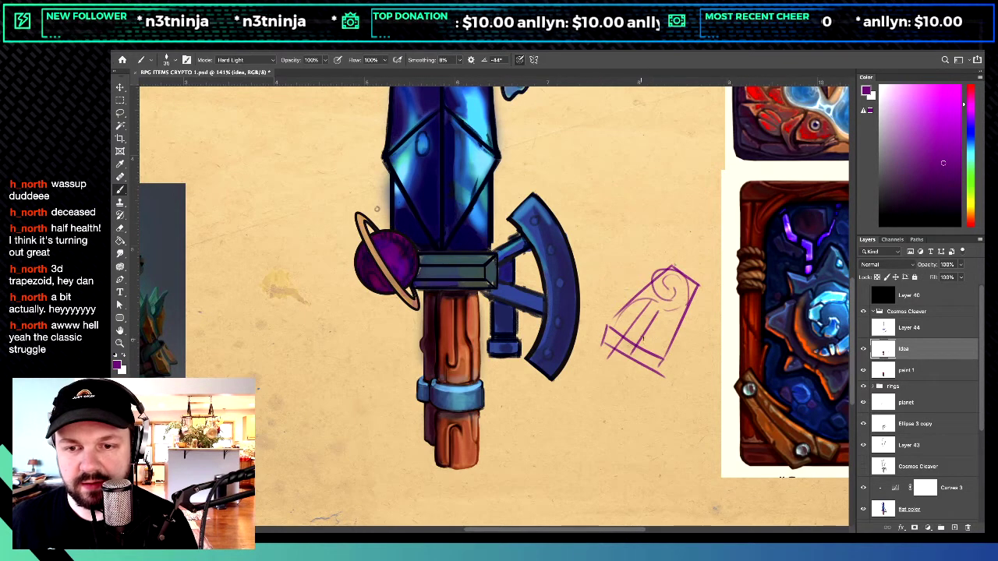
{"action": "left_click_drag", "start_coordinate": [626, 340], "coordinate": [655, 295]}
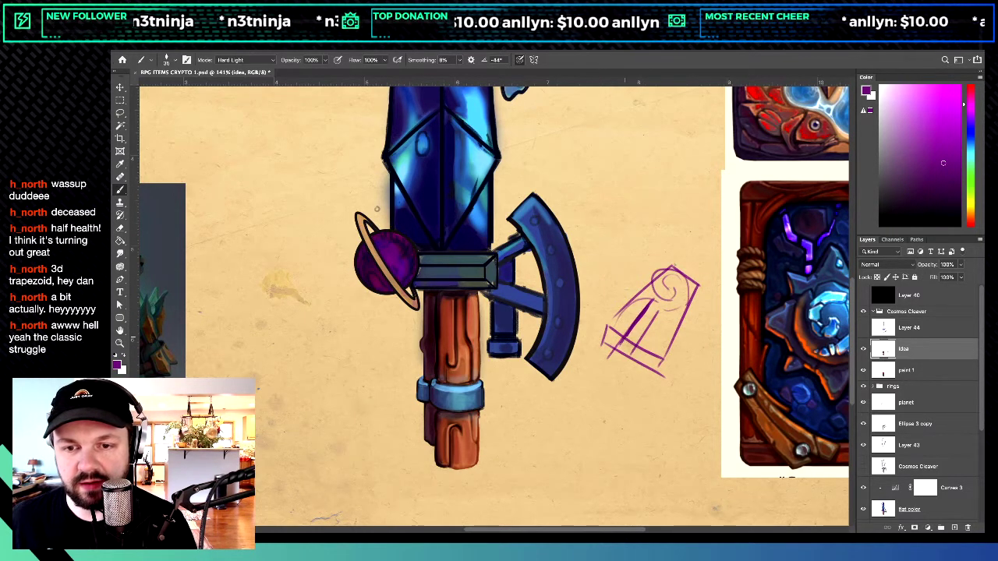
{"action": "mouse_move", "coordinate": [624, 340]}
{"action": "left_mouse_down"}
{"action": "mouse_move", "coordinate": [617, 351]}
{"action": "mouse_move", "coordinate": [674, 287]}
{"action": "mouse_move", "coordinate": [650, 276]}
{"action": "mouse_move", "coordinate": [690, 310]}
{"action": "mouse_move", "coordinate": [669, 315]}
{"action": "mouse_move", "coordinate": [640, 360]}
{"action": "left_mouse_up"}
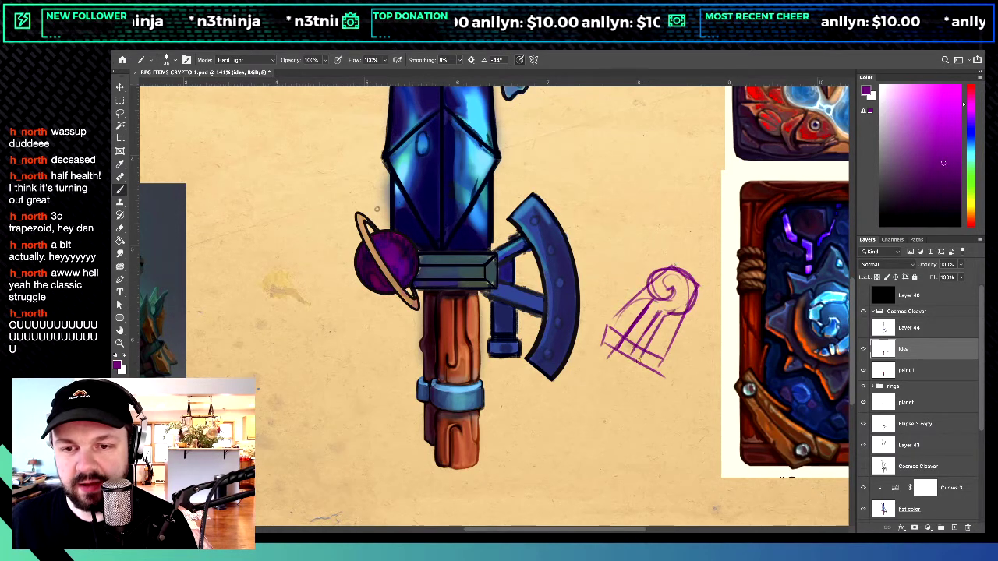
{"action": "left_click_drag", "start_coordinate": [672, 315], "coordinate": [648, 356]}
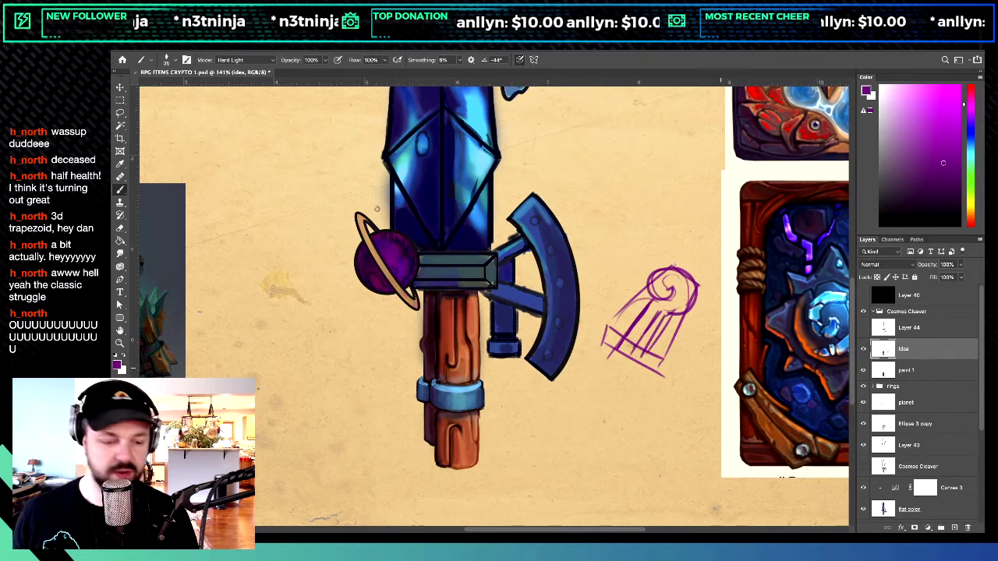
Step: Erase the purple column sketch and make Layer 44 visible
{"action": "key", "text": "e"}
{"action": "mouse_move", "coordinate": [614, 308]}
{"action": "left_mouse_down"}
{"action": "mouse_move", "coordinate": [601, 334]}
{"action": "mouse_move", "coordinate": [618, 369]}
{"action": "mouse_move", "coordinate": [638, 324]}
{"action": "mouse_move", "coordinate": [657, 394]}
{"action": "mouse_move", "coordinate": [664, 328]}
{"action": "mouse_move", "coordinate": [678, 350]}
{"action": "mouse_move", "coordinate": [698, 296]}
{"action": "left_mouse_up"}
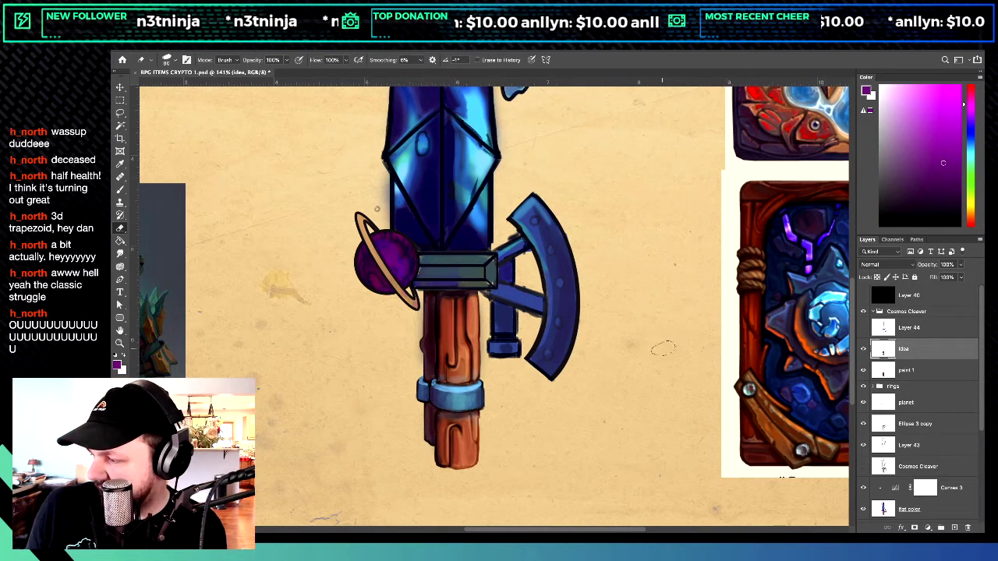
{"action": "left_click", "coordinate": [863, 330]}
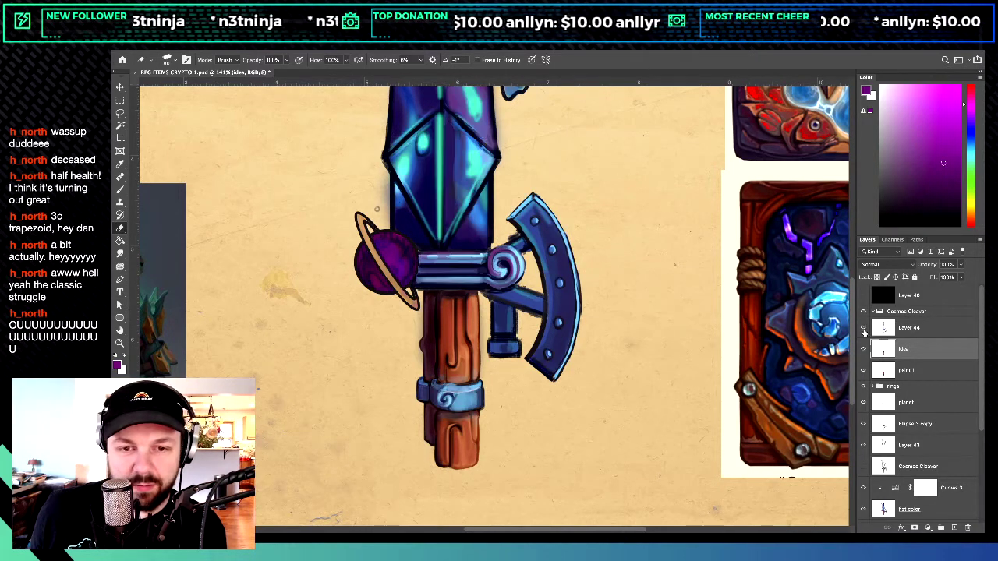
{"action": "scroll", "coordinate": [487, 308], "scroll_direction": "up", "scroll_amount": 1}
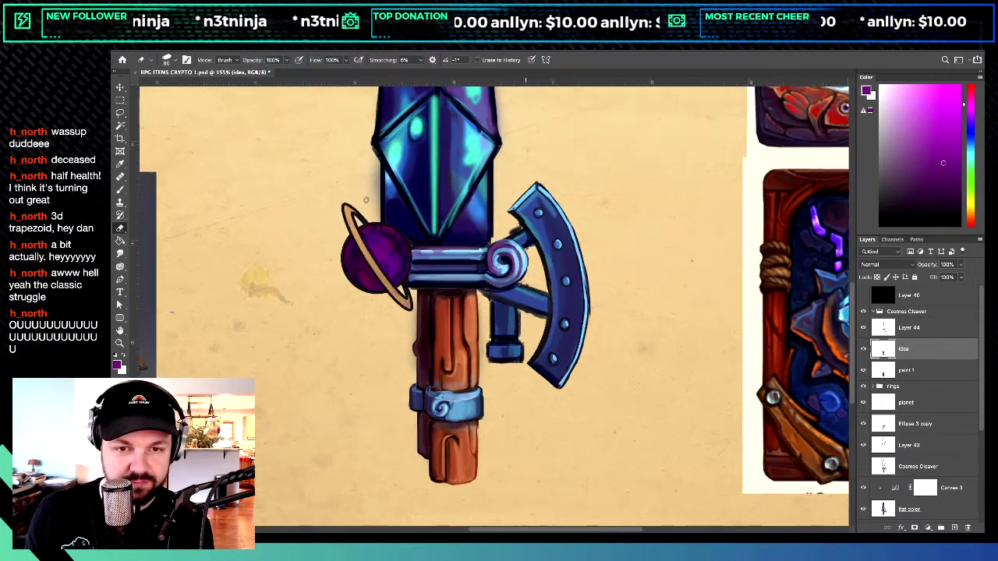
Step: Sketch a small purple scroll end with a diagonal shaft of parallel lines beside the curved side piece
{"action": "key", "text": "b"}
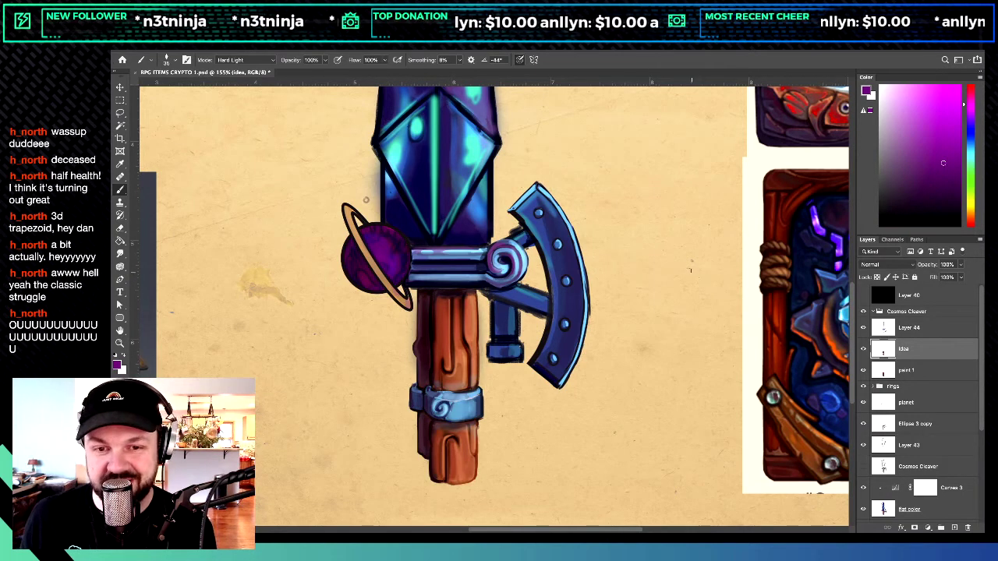
{"action": "mouse_move", "coordinate": [689, 270]}
{"action": "left_mouse_down"}
{"action": "mouse_move", "coordinate": [677, 249]}
{"action": "mouse_move", "coordinate": [694, 270]}
{"action": "mouse_move", "coordinate": [673, 262]}
{"action": "mouse_move", "coordinate": [682, 252]}
{"action": "mouse_move", "coordinate": [701, 257]}
{"action": "mouse_move", "coordinate": [703, 279]}
{"action": "mouse_move", "coordinate": [632, 337]}
{"action": "mouse_move", "coordinate": [658, 270]}
{"action": "left_mouse_up"}
{"action": "key", "text": "ctrl+z"}
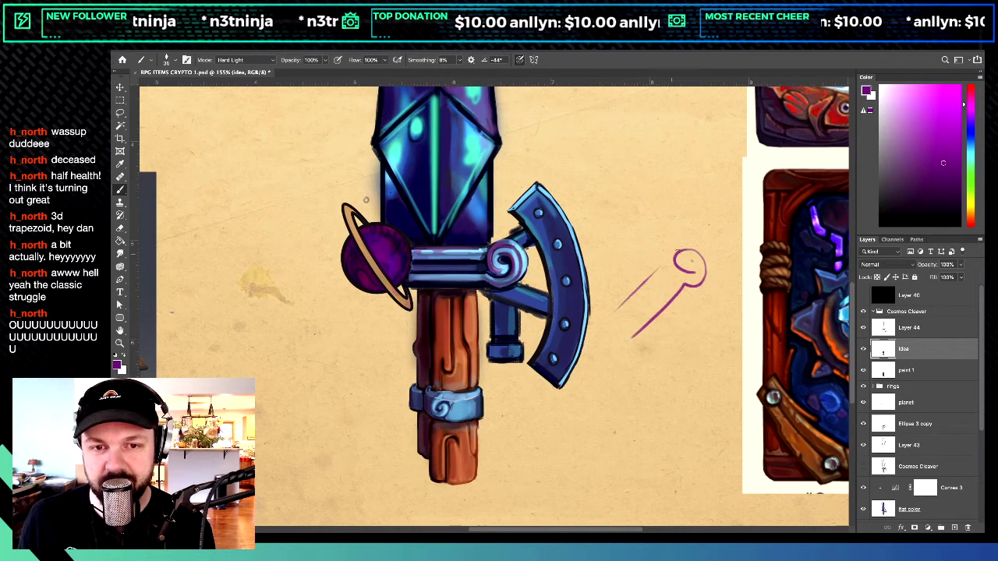
{"action": "mouse_move", "coordinate": [624, 319]}
{"action": "left_mouse_down"}
{"action": "mouse_move", "coordinate": [665, 275]}
{"action": "mouse_move", "coordinate": [669, 284]}
{"action": "left_mouse_up"}
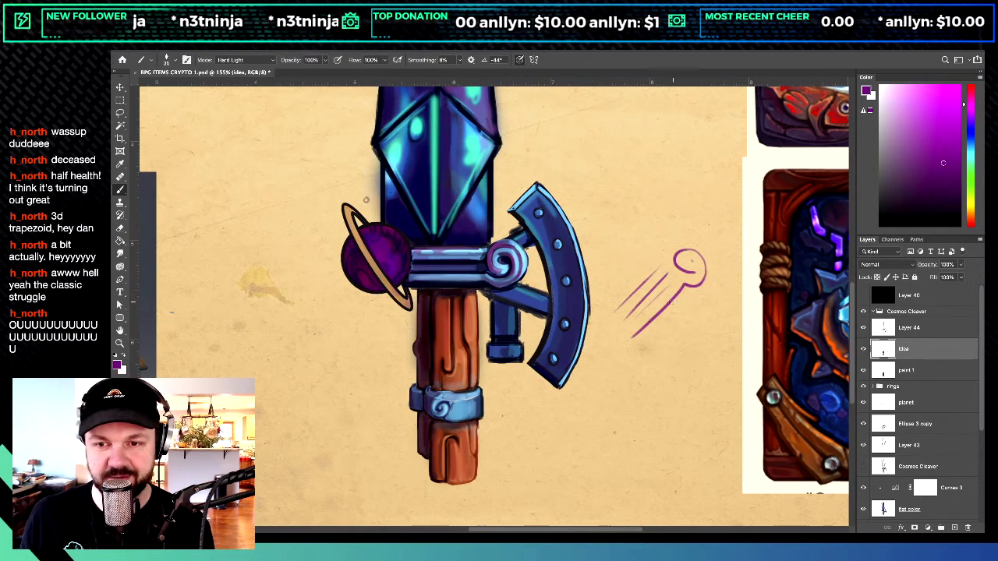
Step: Add broad outer arcs around the purple scroll sketch and short diagonal struts branching from its shaft
{"action": "left_click_drag", "start_coordinate": [673, 302], "coordinate": [704, 313]}
{"action": "mouse_move", "coordinate": [648, 233]}
{"action": "left_mouse_down"}
{"action": "mouse_move", "coordinate": [653, 277]}
{"action": "mouse_move", "coordinate": [734, 273]}
{"action": "left_mouse_up"}
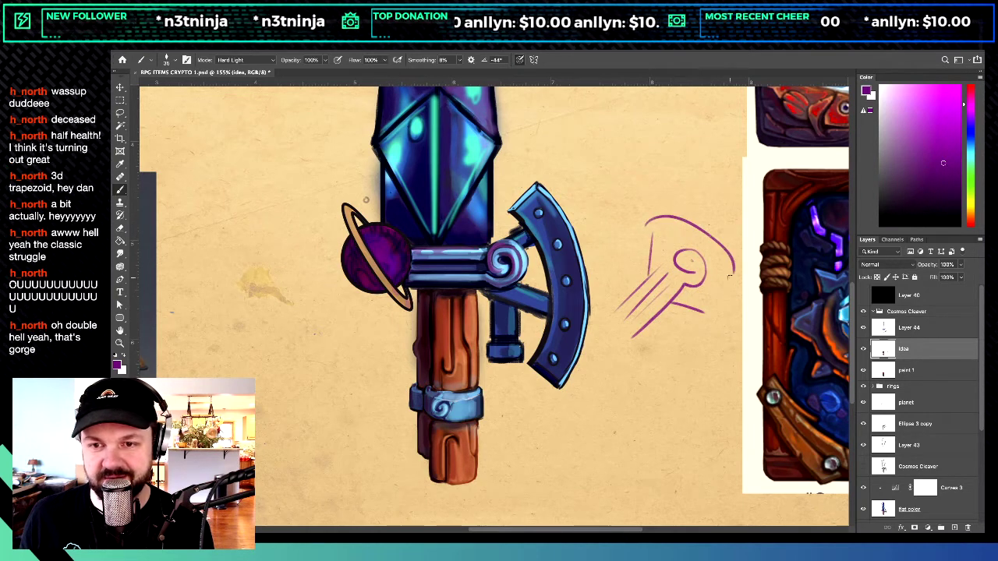
{"action": "left_click_drag", "start_coordinate": [660, 234], "coordinate": [722, 288]}
{"action": "mouse_move", "coordinate": [659, 319]}
{"action": "left_mouse_down"}
{"action": "mouse_move", "coordinate": [706, 351]}
{"action": "mouse_move", "coordinate": [691, 335]}
{"action": "left_mouse_up"}
{"action": "left_click_drag", "start_coordinate": [670, 303], "coordinate": [717, 346]}
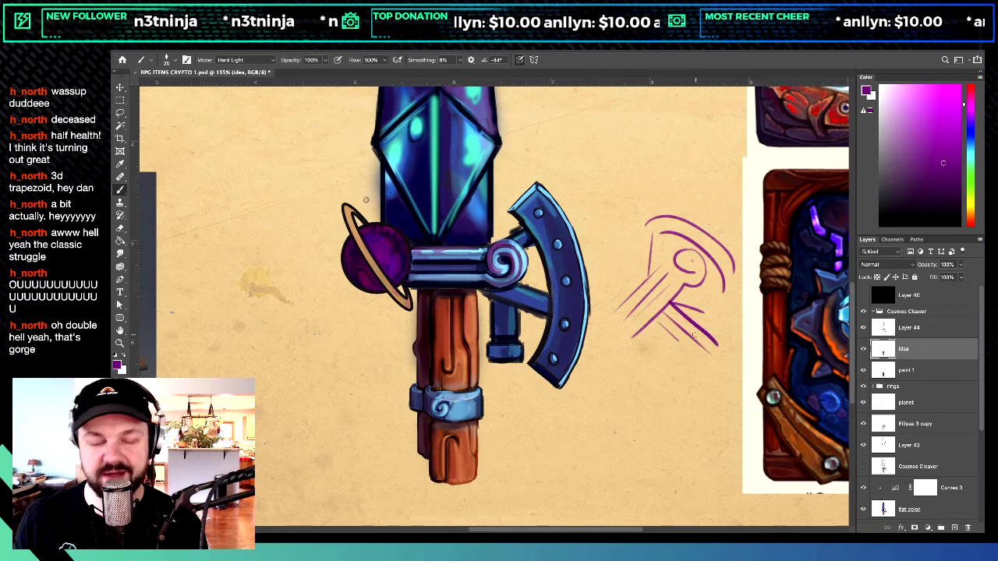
Step: Erase the purple scroll and arc sketch, and return to the Brush tool
{"action": "key", "text": "e"}
{"action": "mouse_move", "coordinate": [621, 305]}
{"action": "left_mouse_down"}
{"action": "mouse_move", "coordinate": [614, 341]}
{"action": "mouse_move", "coordinate": [633, 363]}
{"action": "mouse_move", "coordinate": [658, 189]}
{"action": "mouse_move", "coordinate": [687, 178]}
{"action": "mouse_move", "coordinate": [674, 337]}
{"action": "mouse_move", "coordinate": [720, 349]}
{"action": "left_mouse_up"}
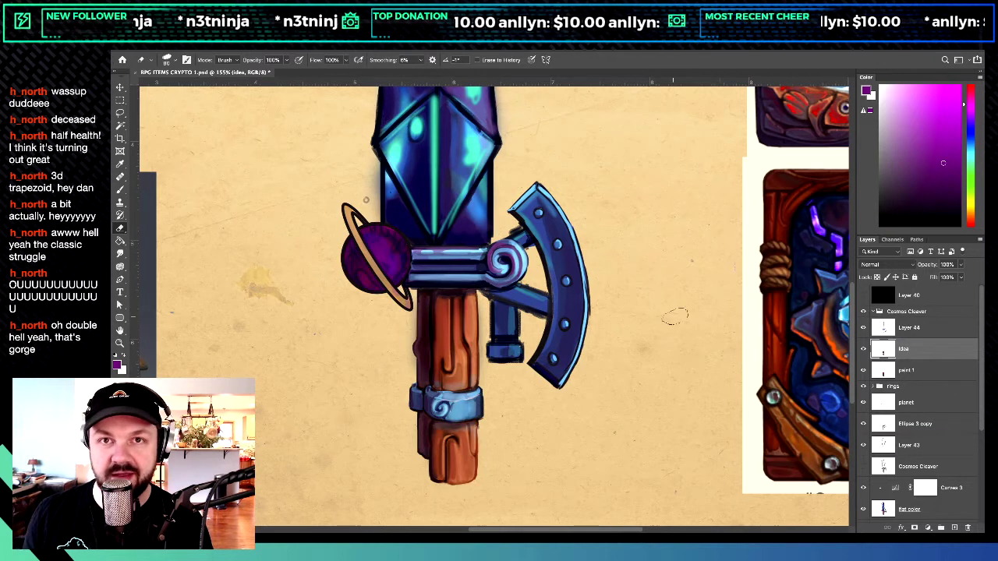
{"action": "key", "text": "b"}
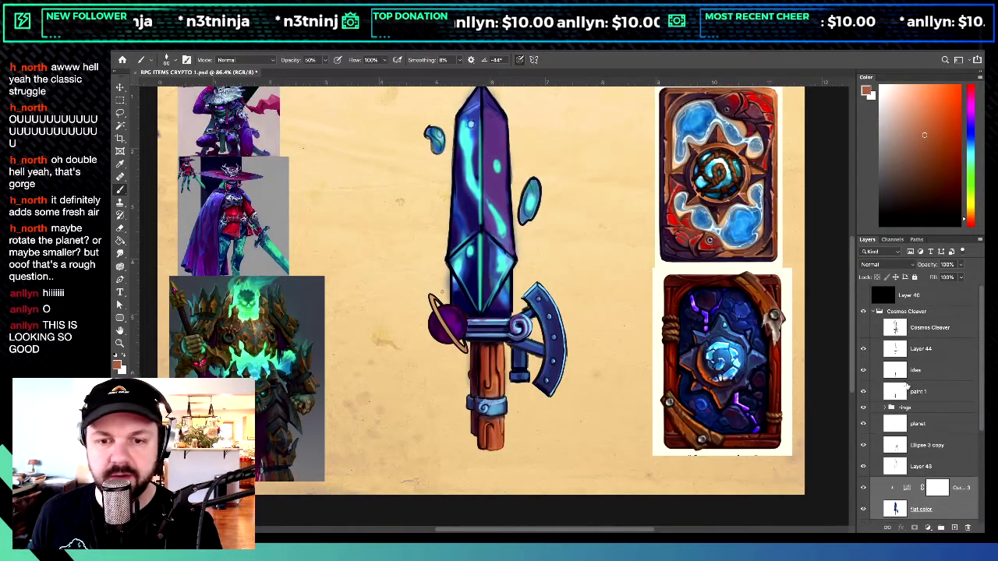
Step: Collapse the Cosmos Cleaver group, view the Falcon group's sword in its place, and show the Cosmos Cleaver group again
{"action": "left_click", "coordinate": [879, 312]}
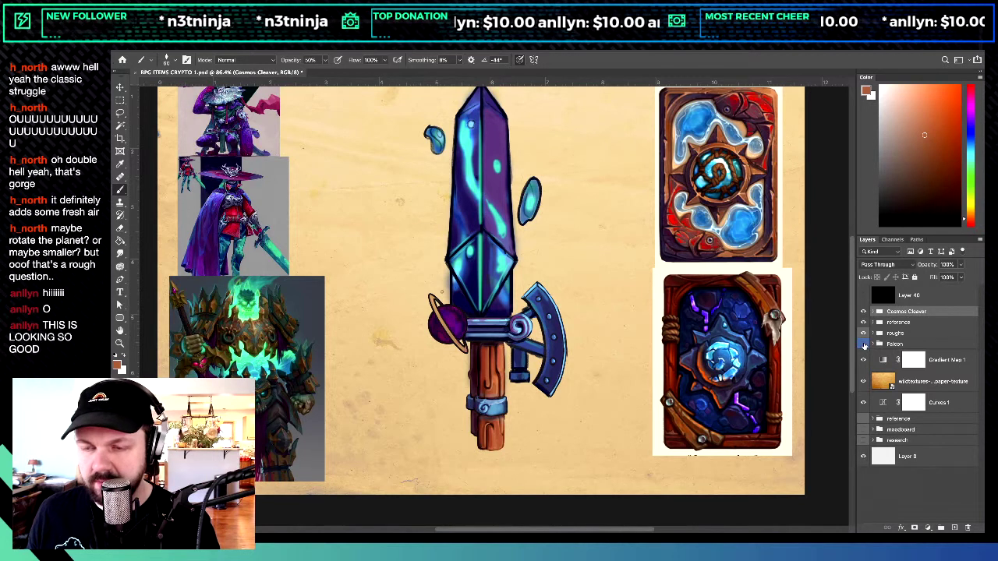
{"action": "left_click", "coordinate": [863, 344]}
{"action": "left_click", "coordinate": [864, 312]}
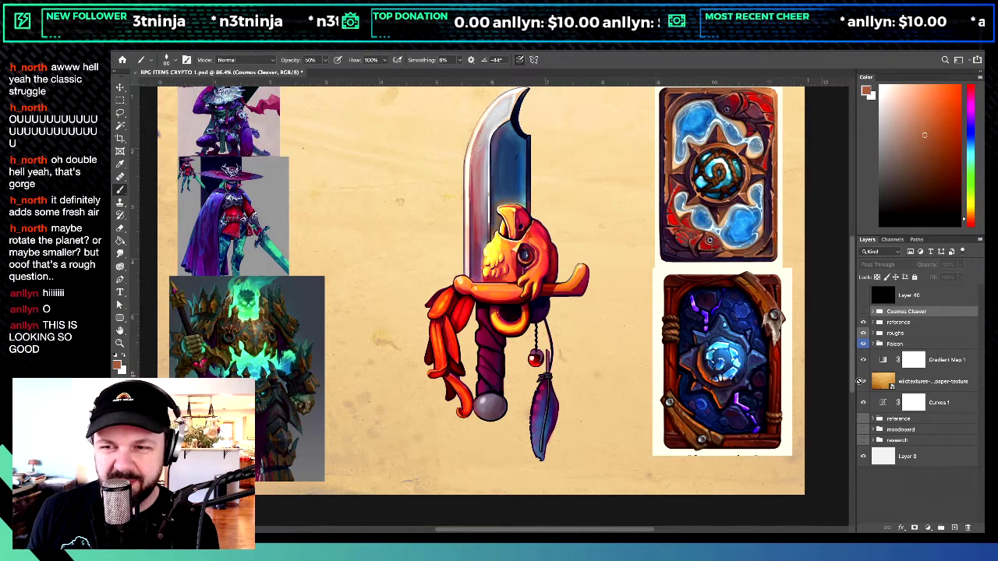
{"action": "left_click", "coordinate": [865, 312]}
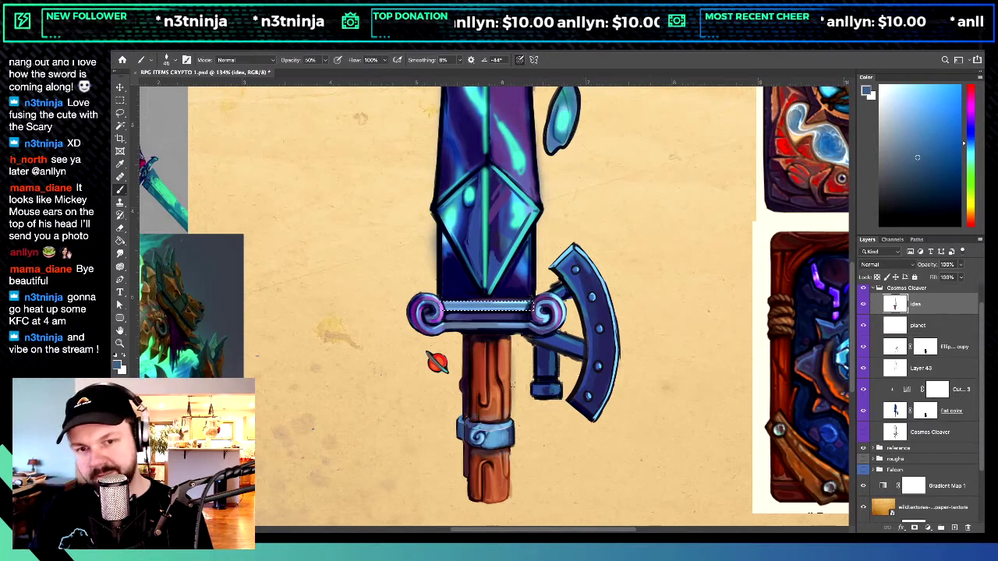
Step: Sample teal from the blade's centre line and brush a highlight at 60% opacity along the crossguard's selected upper band
{"action": "key", "text": "ctrl+plus"}
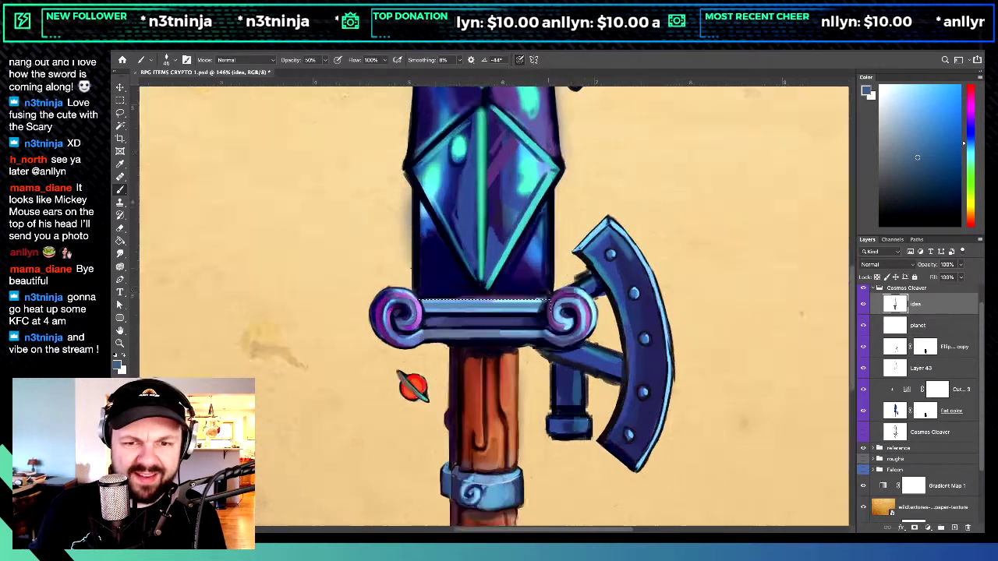
{"action": "key", "text": "ctrl+plus"}
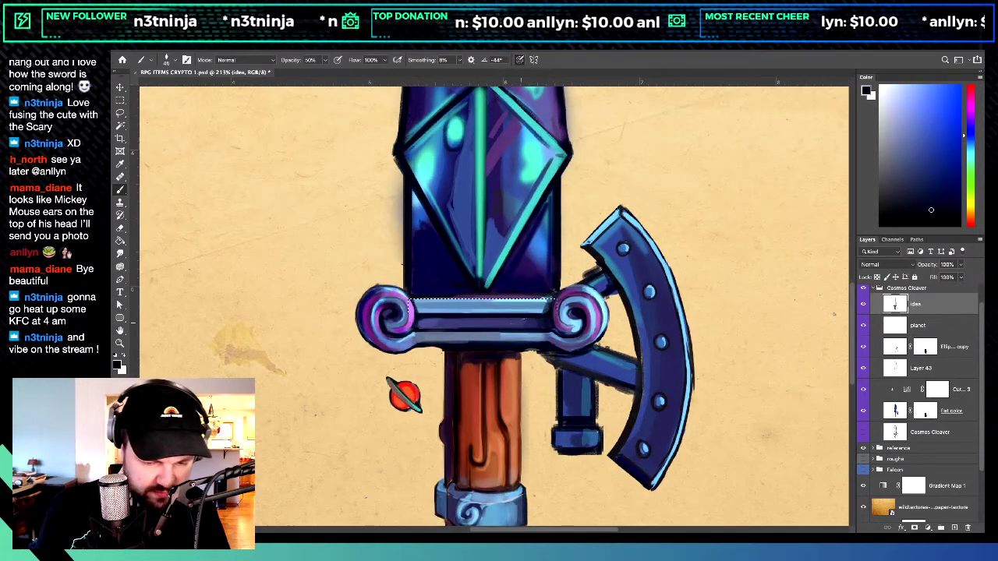
{"action": "key", "text": "8"}
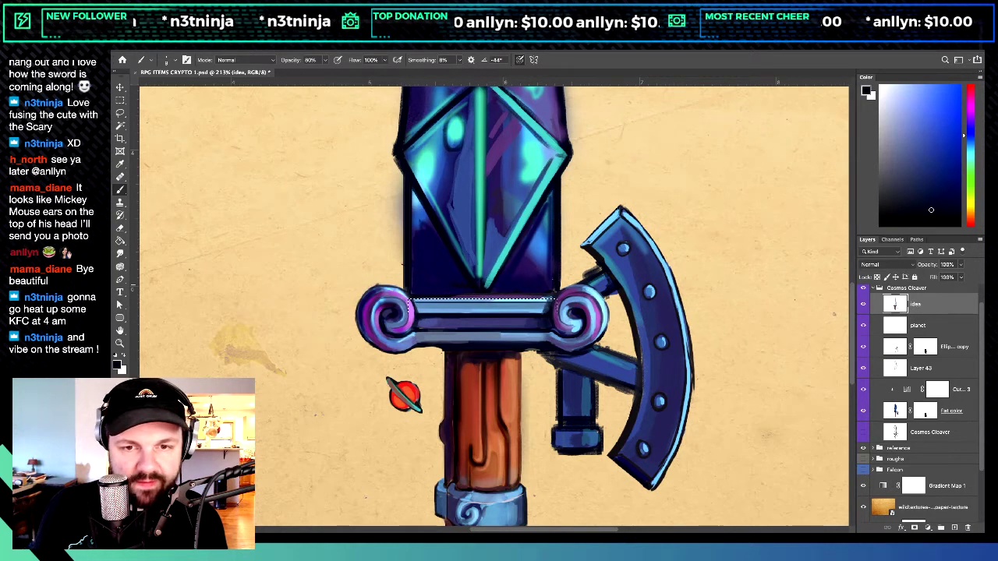
{"action": "left_click", "coordinate": [481, 234], "text": "alt"}
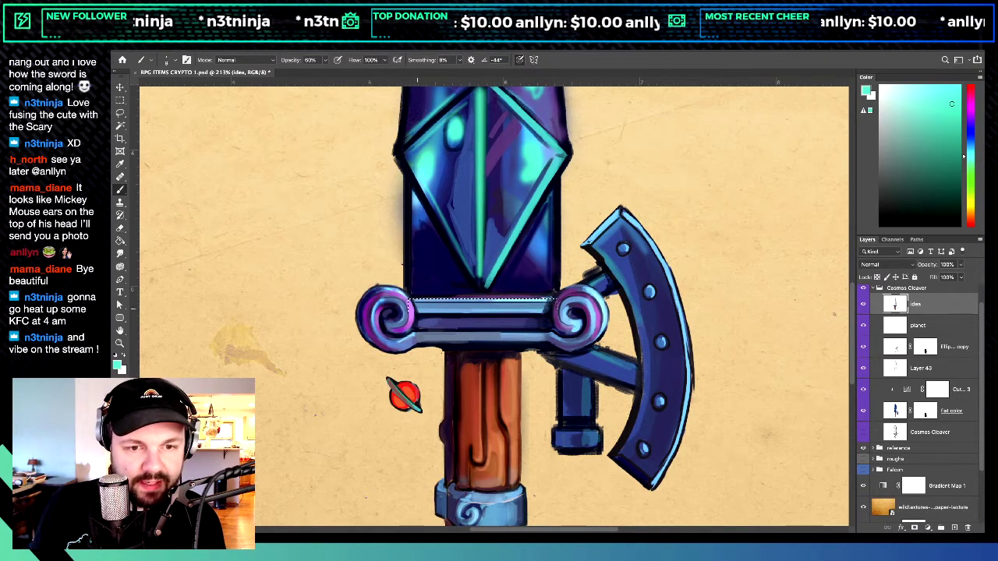
{"action": "left_click_drag", "start_coordinate": [435, 309], "coordinate": [538, 310]}
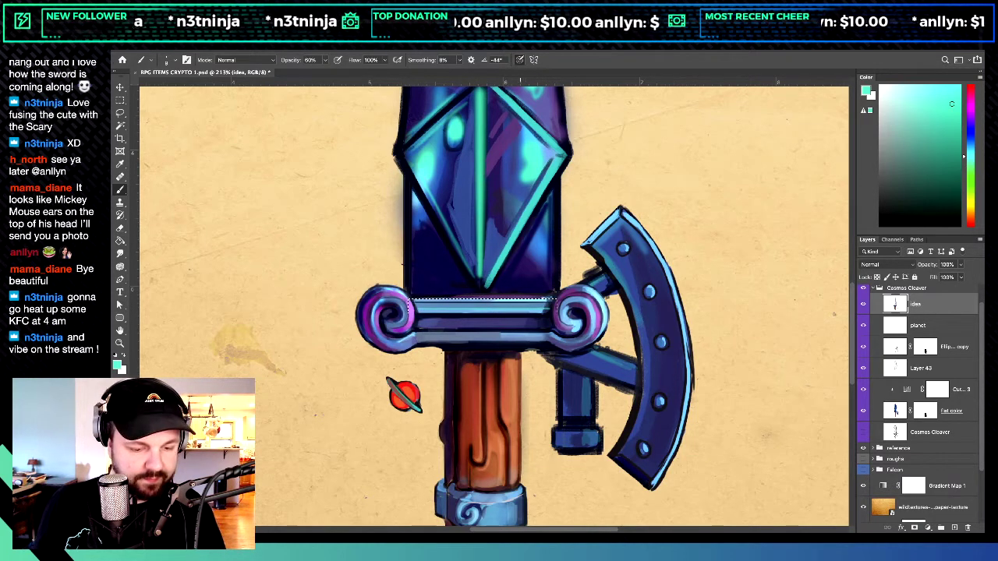
Step: Sample blue from the upper end of the curved side piece as the brush colour
{"action": "scroll", "coordinate": [490, 310], "scroll_direction": "down", "scroll_amount": 2}
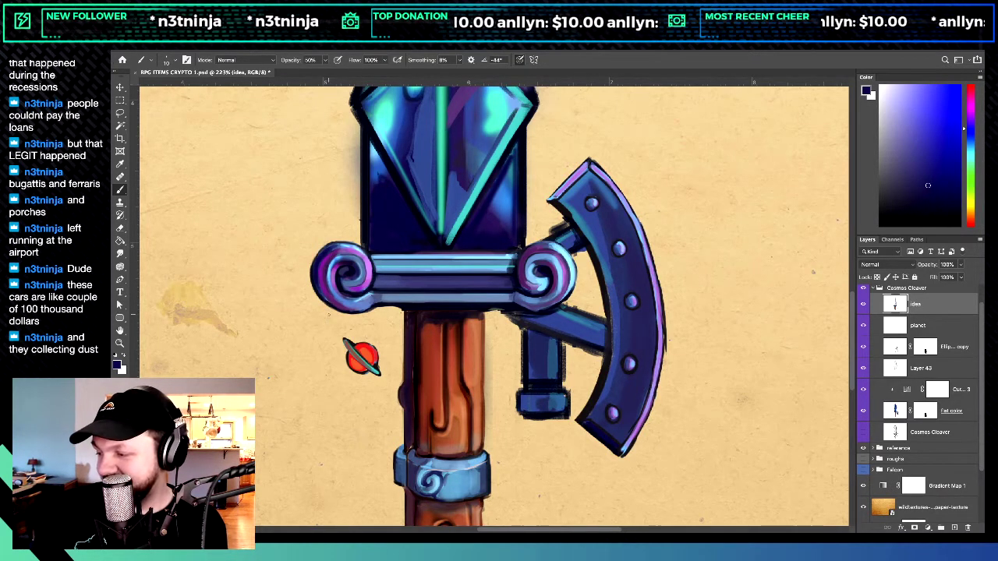
{"action": "scroll", "coordinate": [492, 302], "scroll_direction": "down", "scroll_amount": 3}
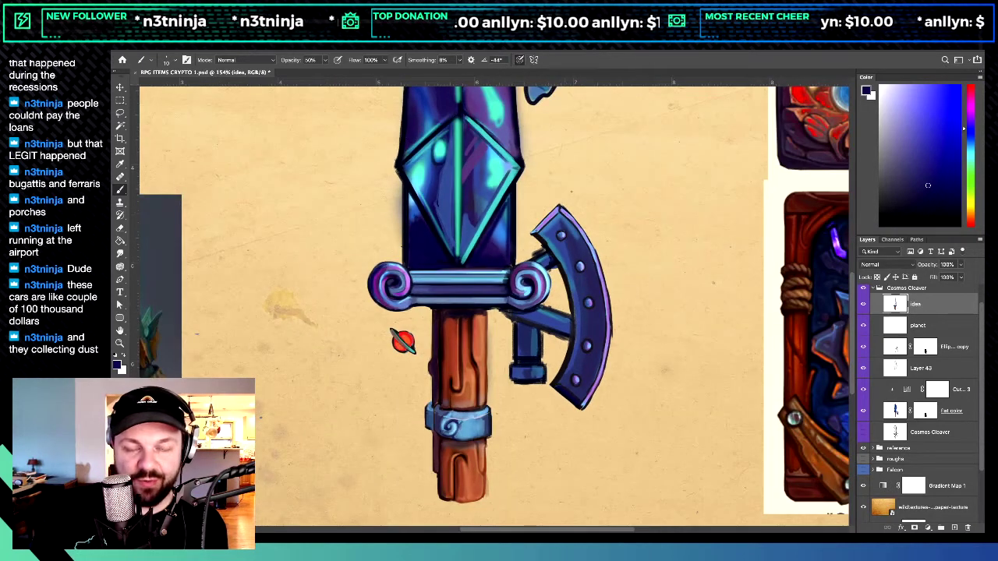
{"action": "left_click", "coordinate": [558, 220], "text": "alt"}
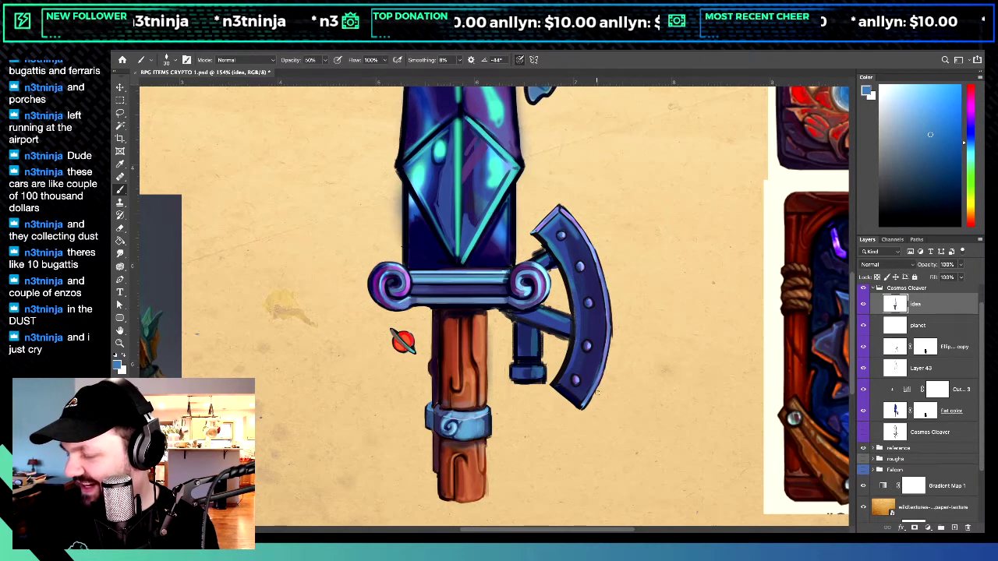
{"action": "scroll", "coordinate": [501, 307], "scroll_direction": "up", "scroll_amount": 2}
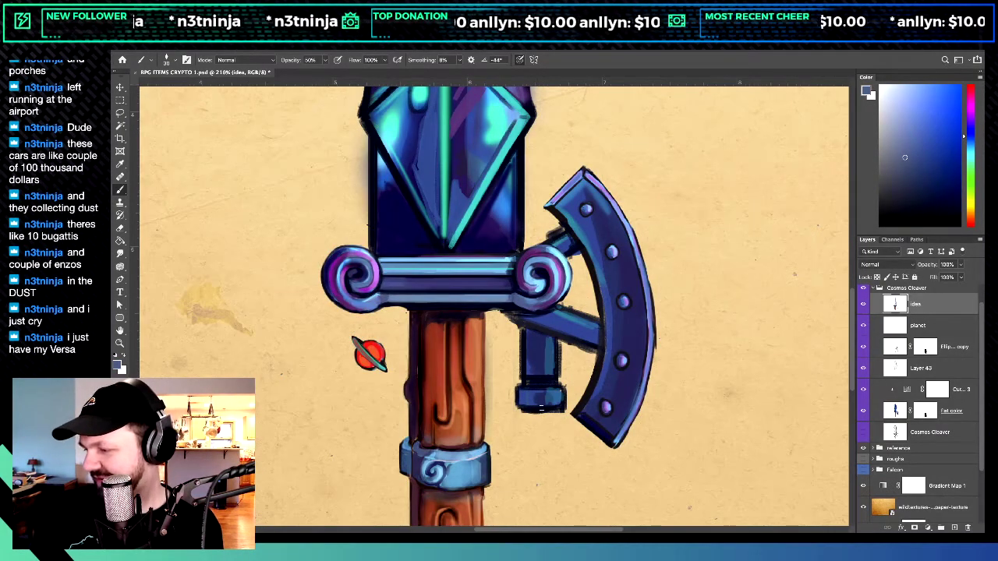
{"action": "scroll", "coordinate": [501, 304], "scroll_direction": "down", "scroll_amount": 6}
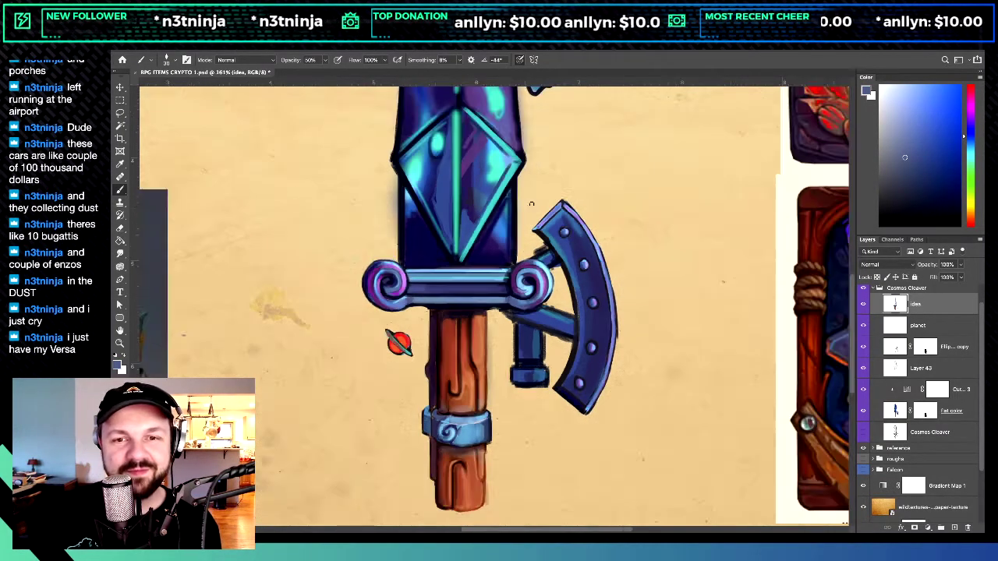
{"action": "scroll", "coordinate": [500, 304], "scroll_direction": "down", "scroll_amount": 1}
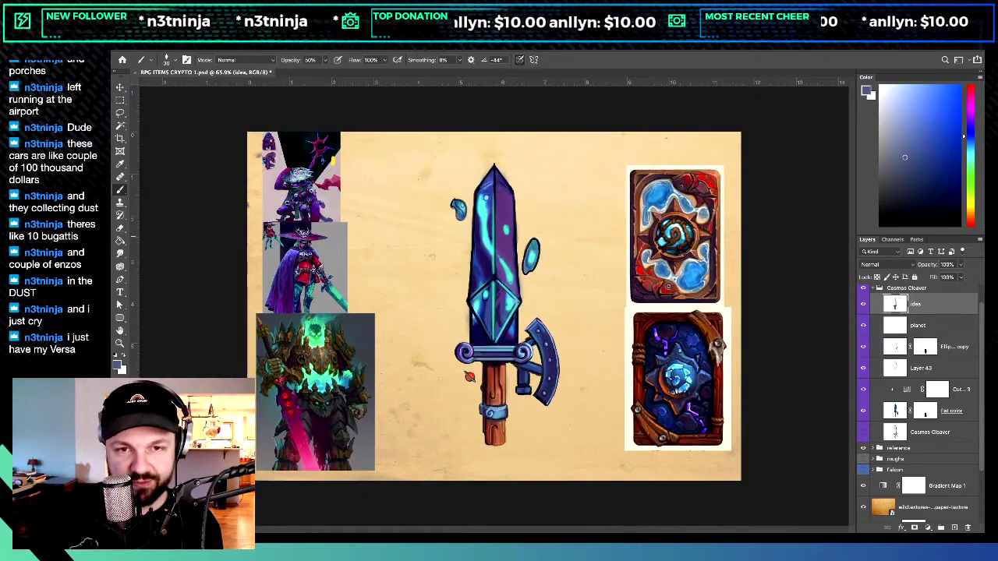
{"action": "scroll", "coordinate": [501, 304], "scroll_direction": "up", "scroll_amount": 3}
{"action": "scroll", "coordinate": [500, 304], "scroll_direction": "down", "scroll_amount": 2}
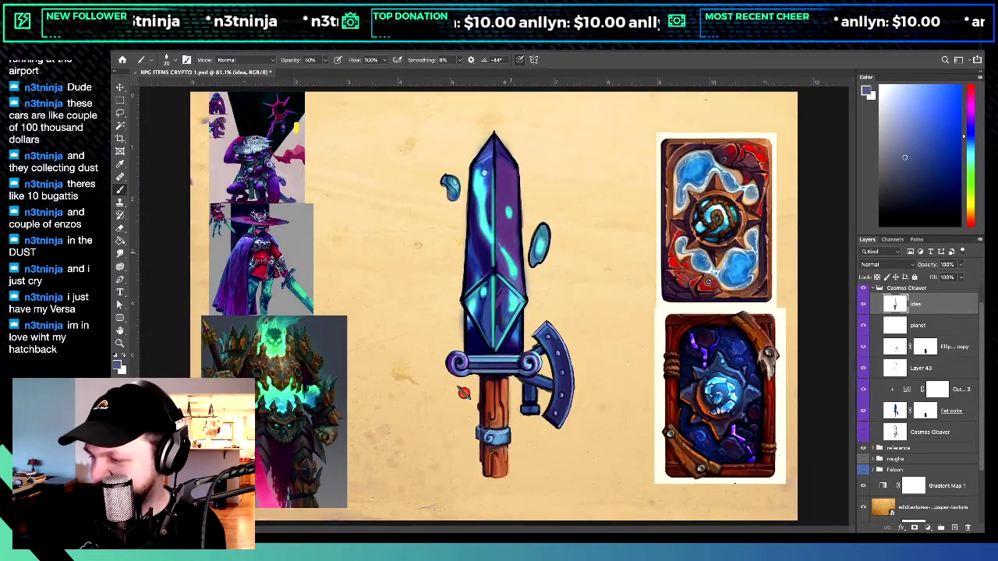
Step: Brush dark muted brown at 70% opacity over the foot of the small vertical post beside the handle
{"action": "scroll", "coordinate": [615, 399], "scroll_direction": "up", "scroll_amount": 4}
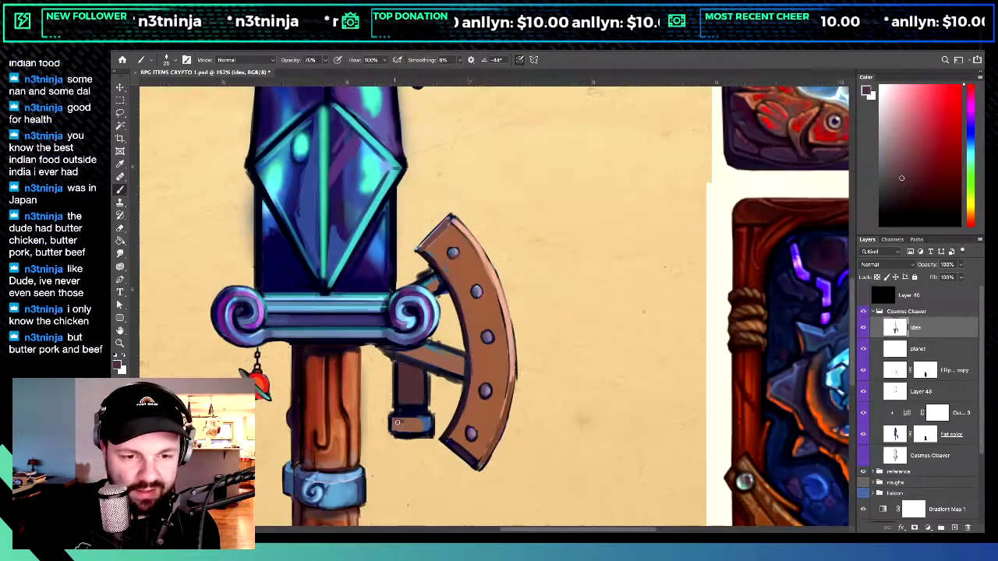
{"action": "left_click_drag", "start_coordinate": [394, 421], "coordinate": [415, 422]}
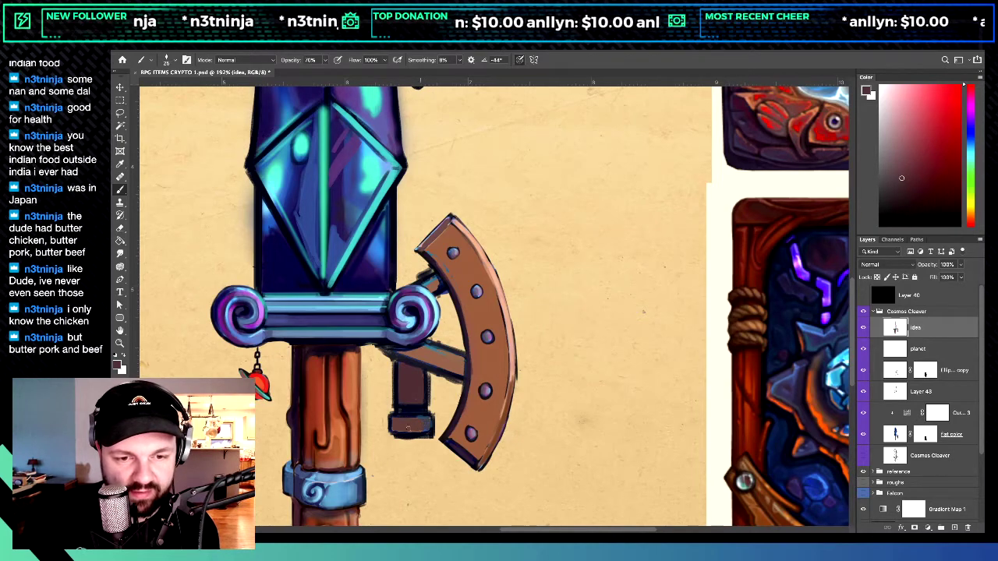
Step: Brush muted purple at 20% opacity over the upper part of the curved side piece
{"action": "key", "text": "2"}
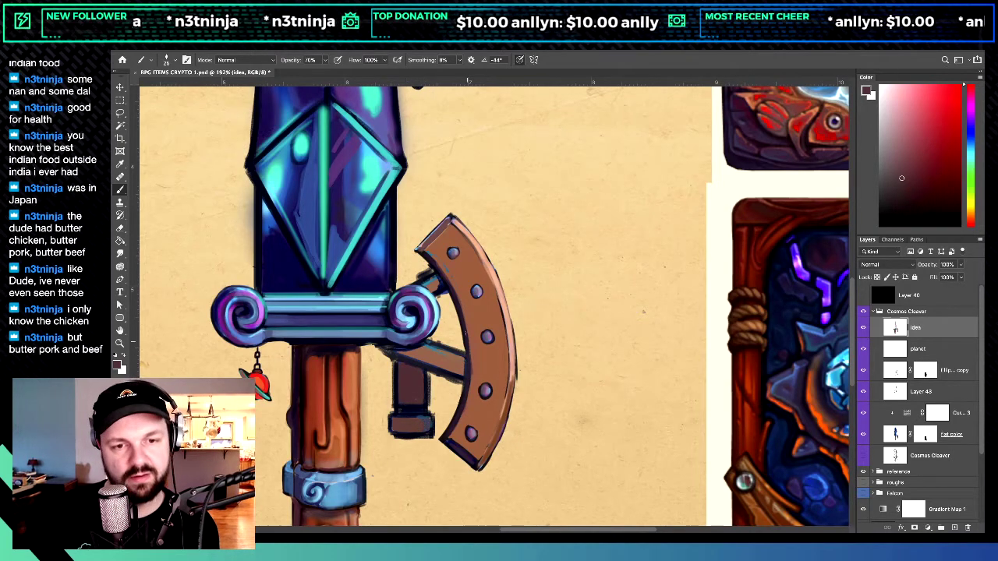
{"action": "scroll", "coordinate": [687, 457], "scroll_direction": "down", "scroll_amount": 5}
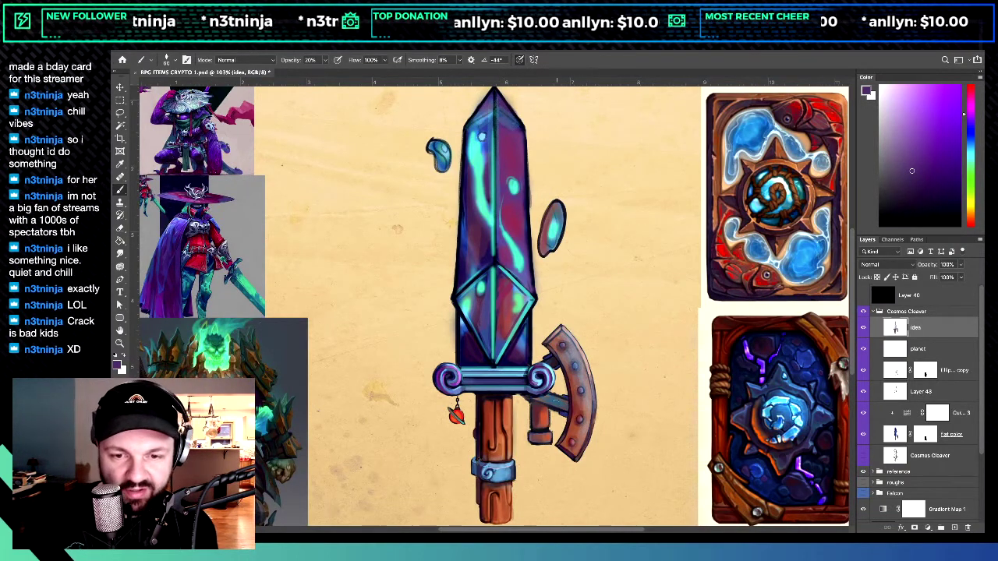
{"action": "scroll", "coordinate": [583, 363], "scroll_direction": "up", "scroll_amount": 5}
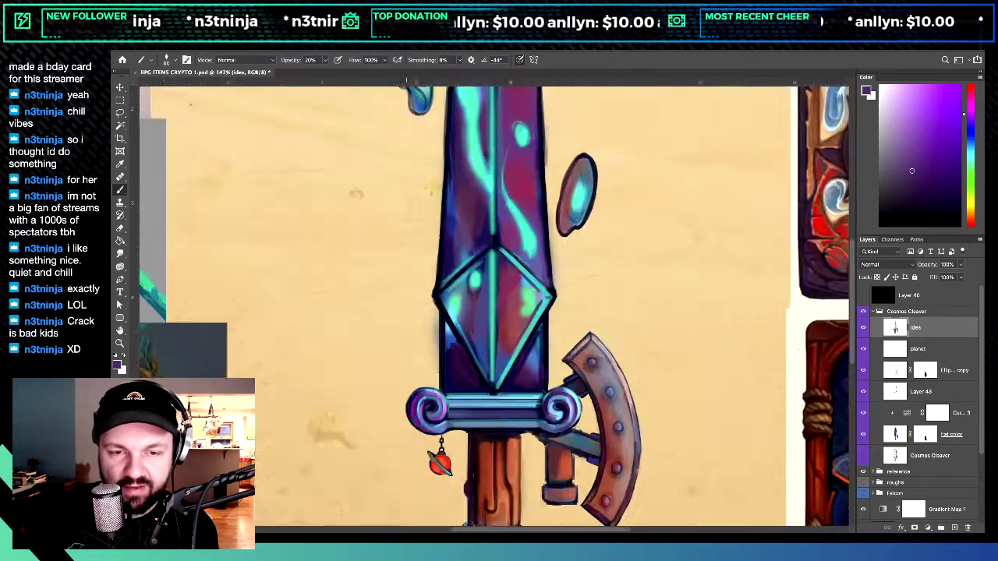
{"action": "left_click_drag", "start_coordinate": [573, 351], "coordinate": [566, 351]}
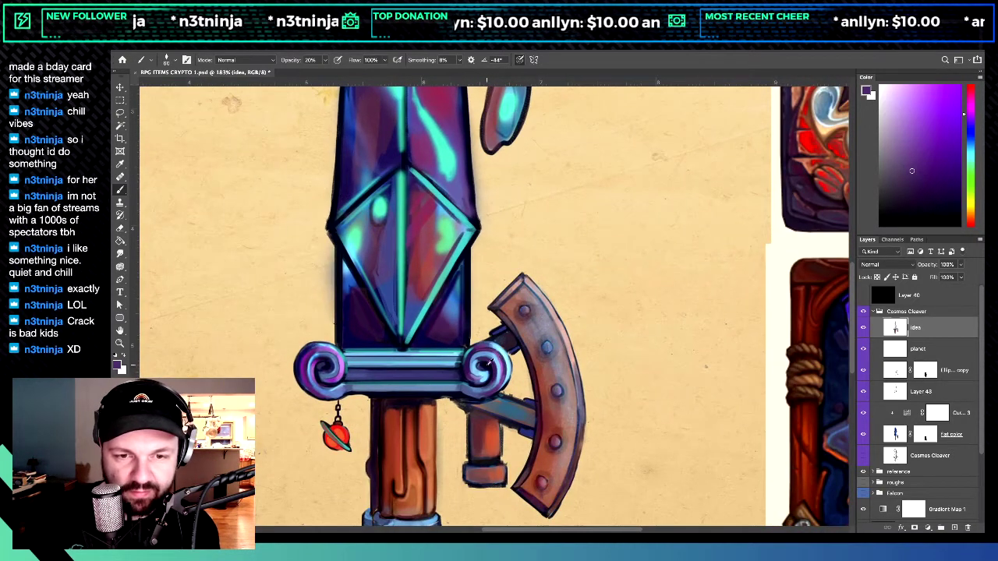
Step: Darken the curved side piece's outer outline with dark navy at 80% opacity and save the document
{"action": "left_click", "coordinate": [507, 339], "text": "alt"}
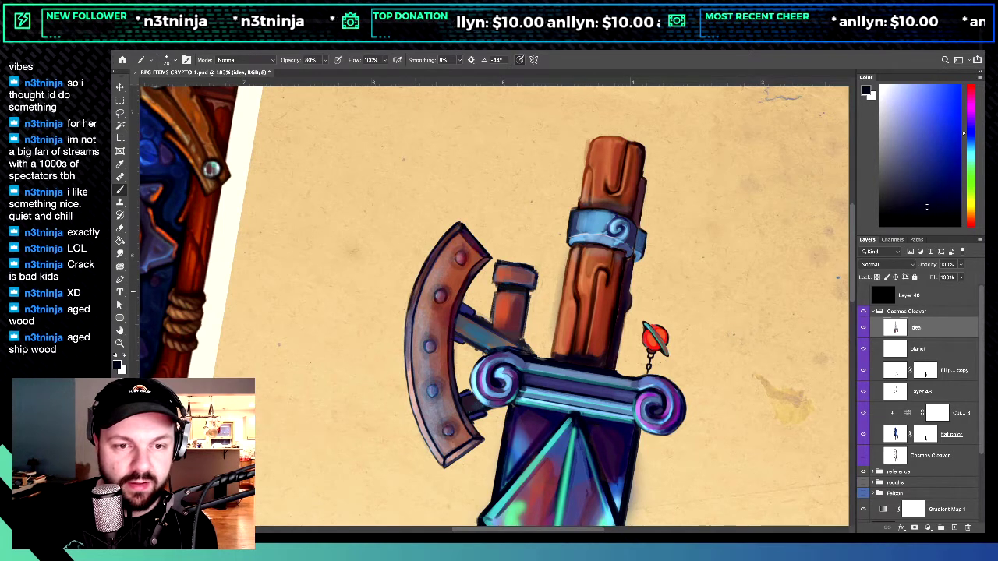
{"action": "left_click_drag", "start_coordinate": [405, 324], "coordinate": [416, 428]}
{"action": "left_click_drag", "start_coordinate": [406, 383], "coordinate": [414, 418]}
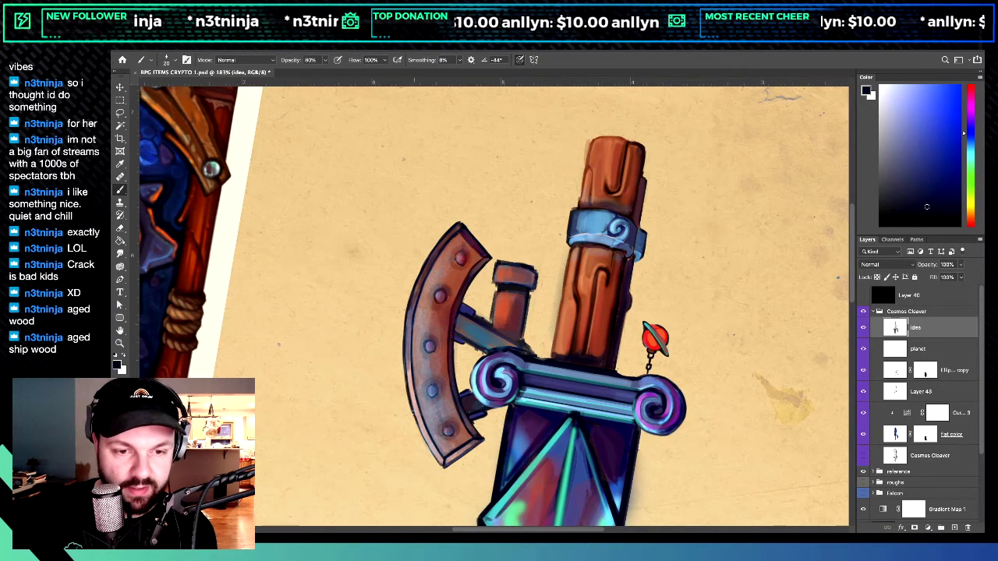
{"action": "mouse_move", "coordinate": [405, 353]}
{"action": "left_mouse_down"}
{"action": "mouse_move", "coordinate": [417, 427]}
{"action": "mouse_move", "coordinate": [439, 465]}
{"action": "left_mouse_up"}
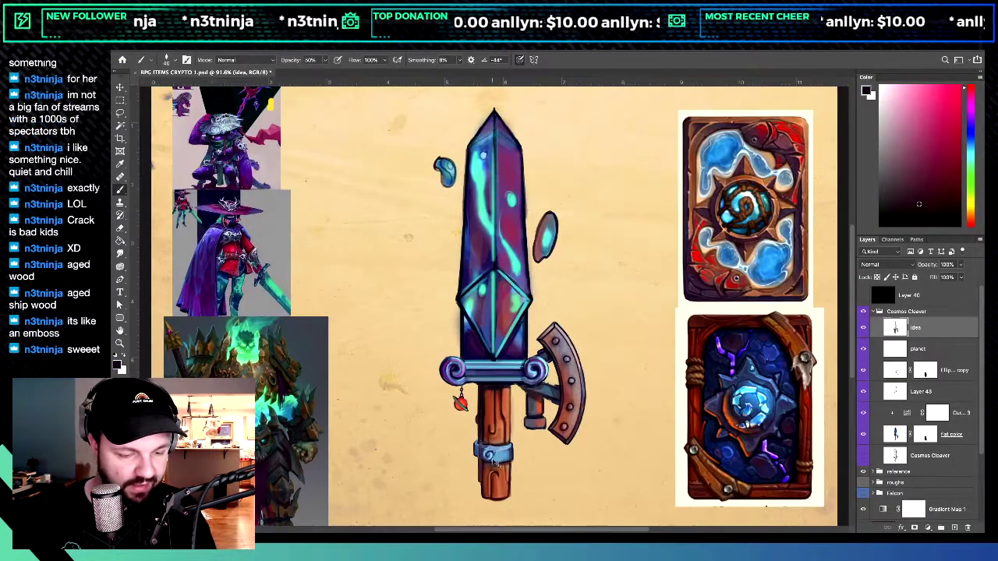
{"action": "key", "text": "ctrl+s"}
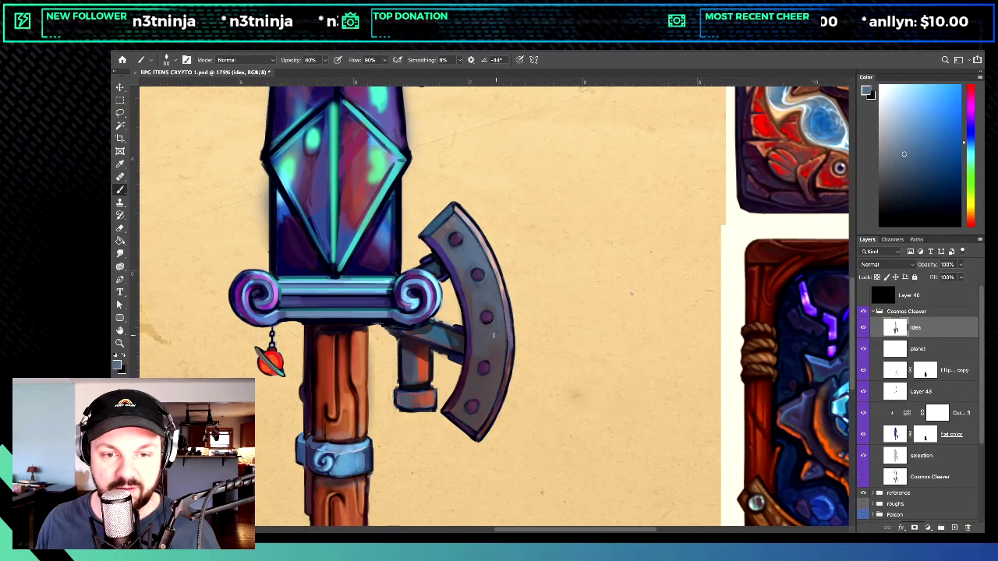
Step: Sample tones from the curved side piece and brush muted blue-grey at 80% opacity along its upper outer edge
{"action": "left_click", "coordinate": [441, 248], "text": "alt"}
{"action": "left_click", "coordinate": [462, 388], "text": "alt"}
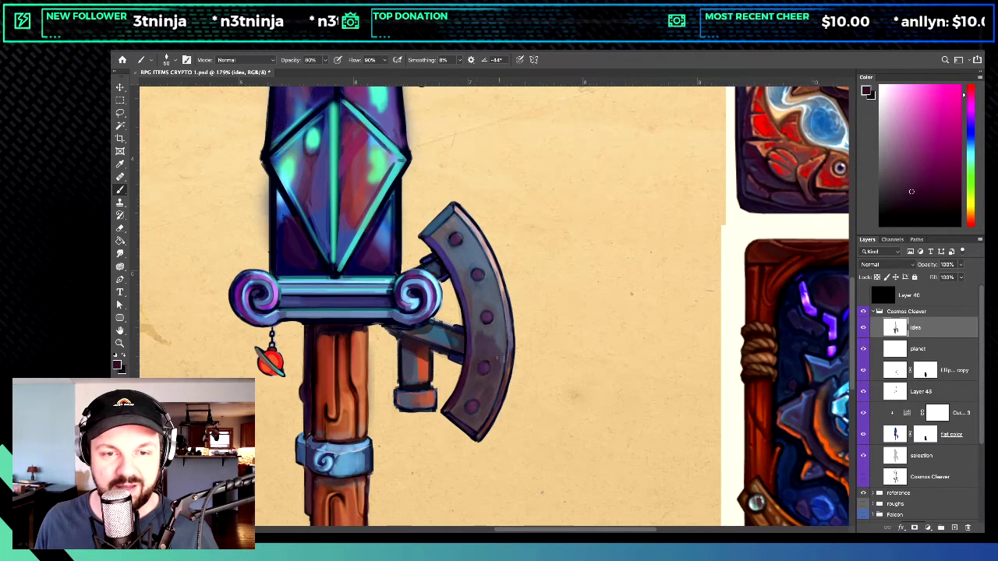
{"action": "left_click", "coordinate": [492, 328], "text": "alt"}
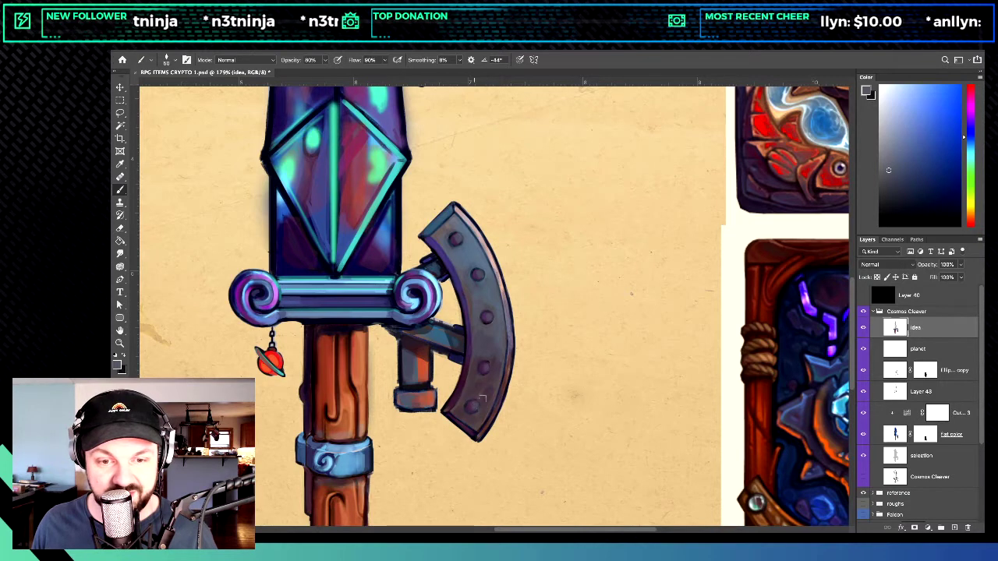
{"action": "left_click_drag", "start_coordinate": [457, 208], "coordinate": [467, 223]}
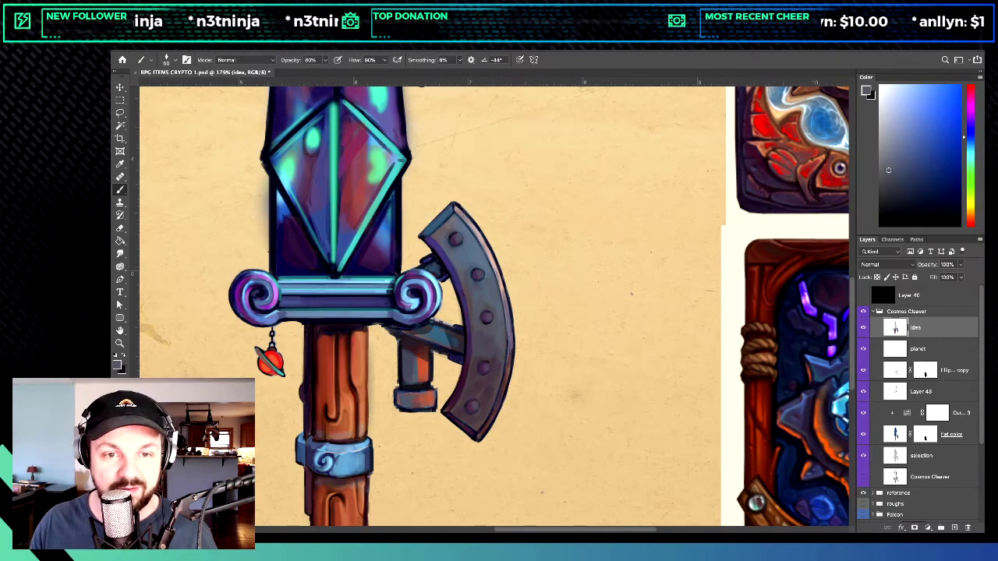
Step: Sample red from the fish on the reference card and tint the curved side piece's outer rim at 30% opacity
{"action": "left_click", "coordinate": [495, 257], "text": "alt"}
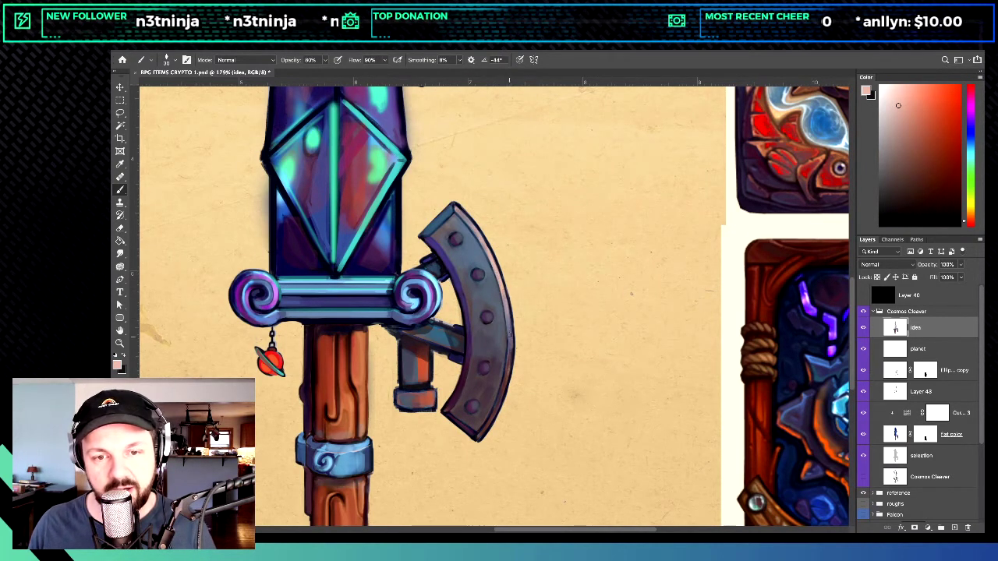
{"action": "left_click", "coordinate": [758, 121], "text": "alt"}
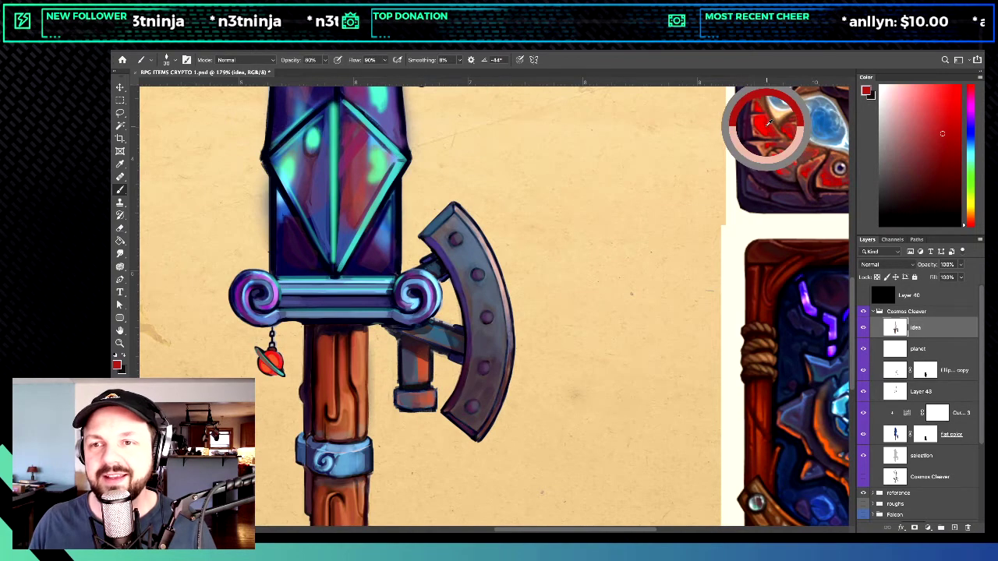
{"action": "key", "text": "3"}
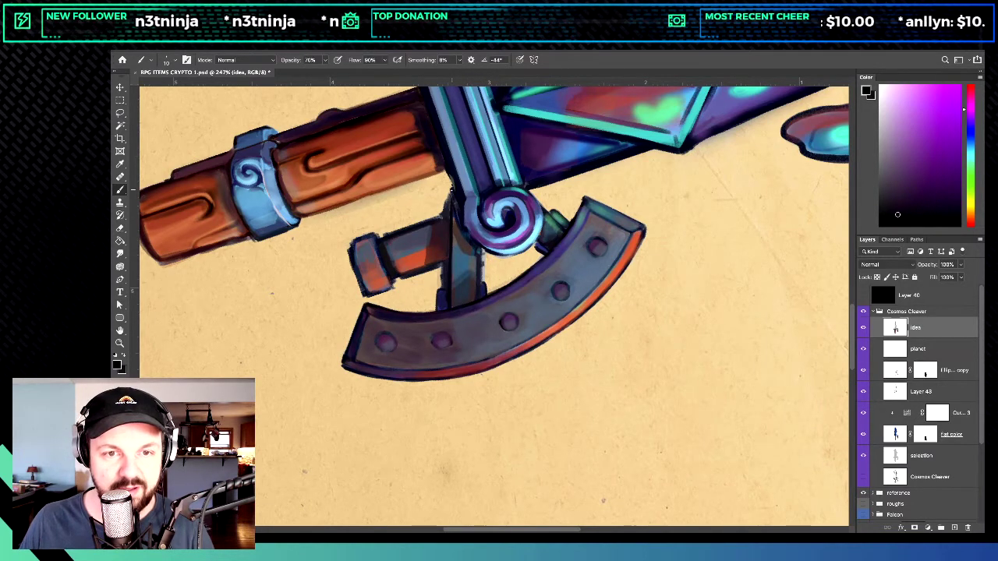
Step: Sample near-black and dark blue beside the crossguard and outline the curved side piece's lower strut at 80% opacity
{"action": "left_click", "coordinate": [449, 171], "text": "alt"}
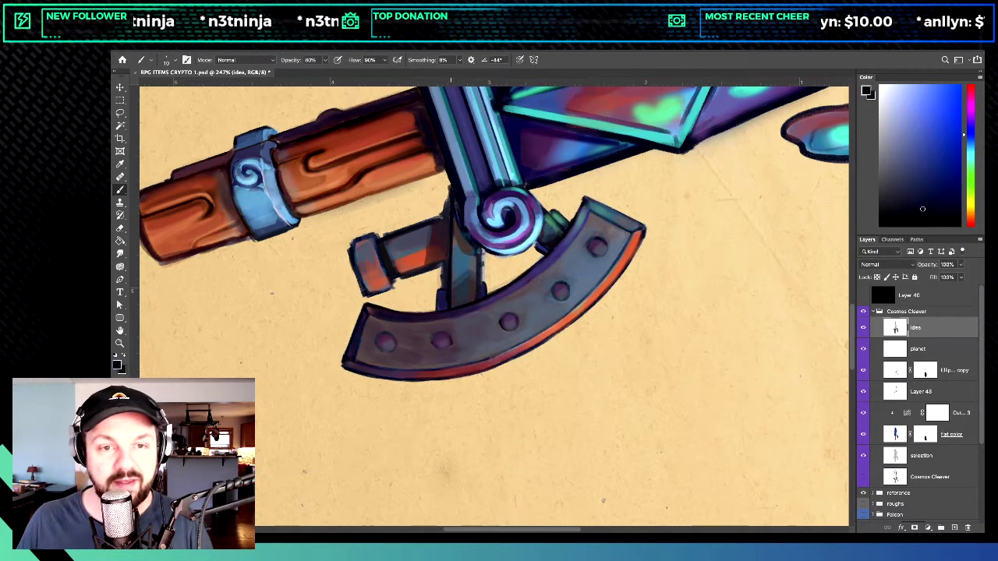
{"action": "key", "text": "8"}
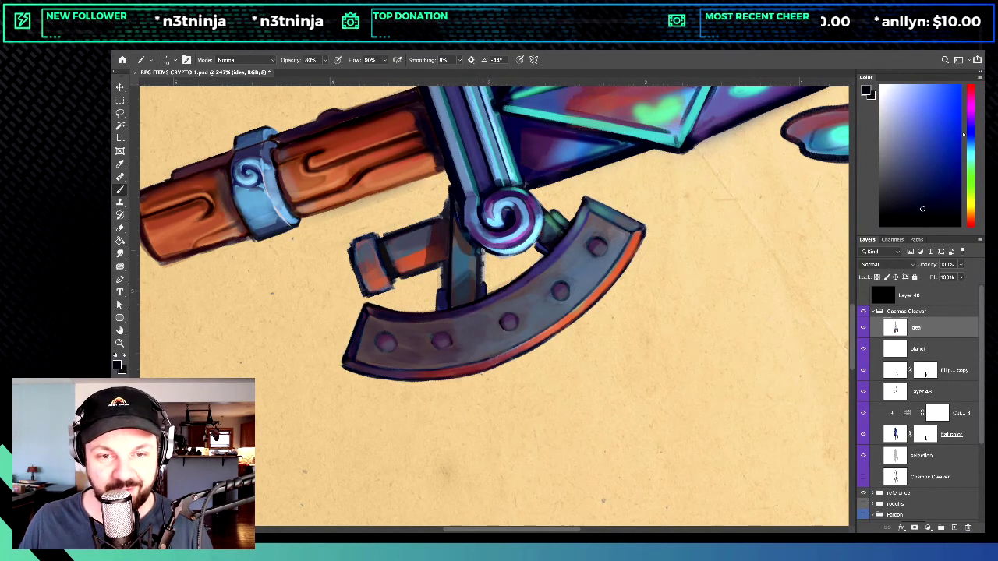
{"action": "left_click_drag", "start_coordinate": [480, 249], "coordinate": [482, 282]}
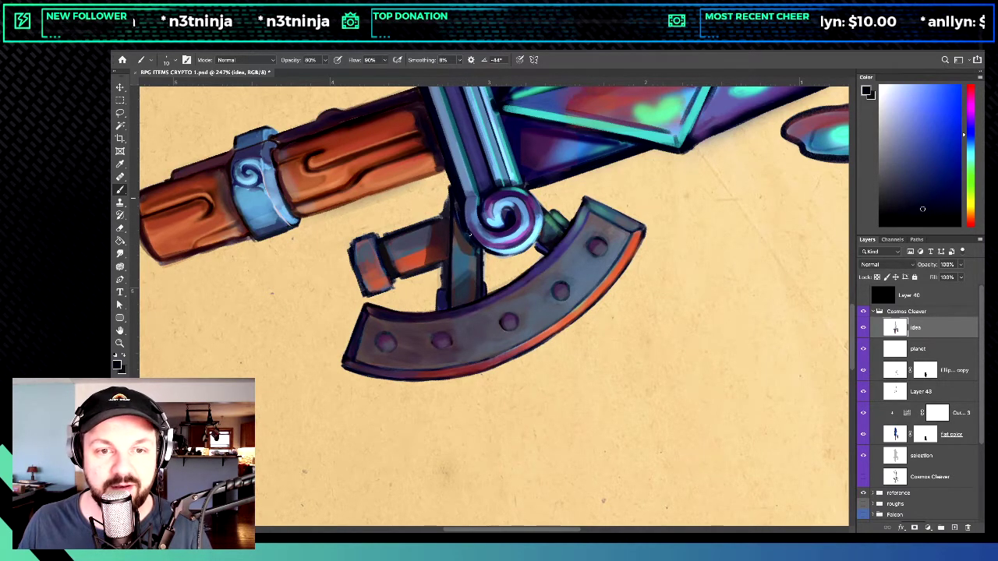
{"action": "left_click_drag", "start_coordinate": [477, 286], "coordinate": [533, 367]}
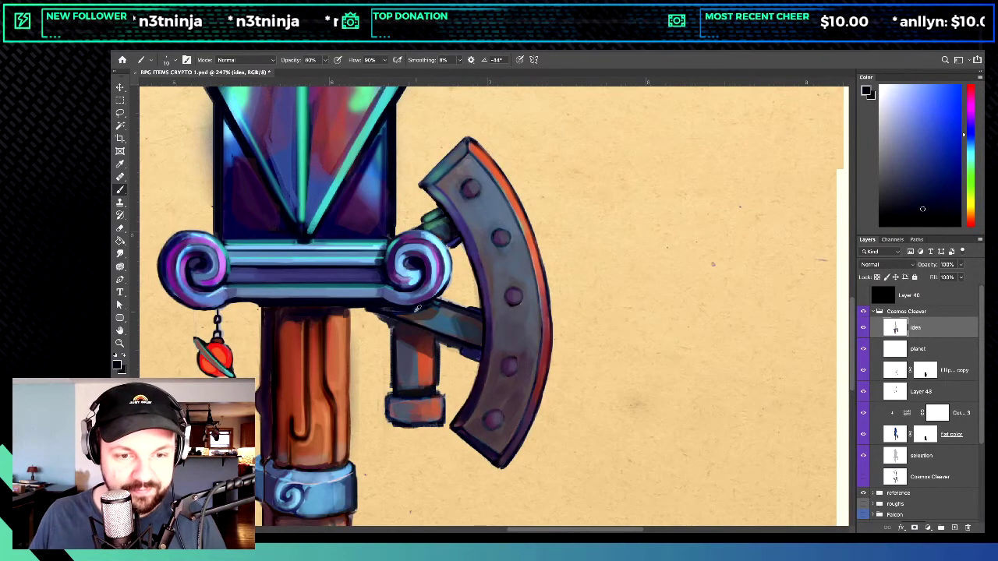
{"action": "left_click_drag", "start_coordinate": [407, 308], "coordinate": [419, 308], "text": "alt"}
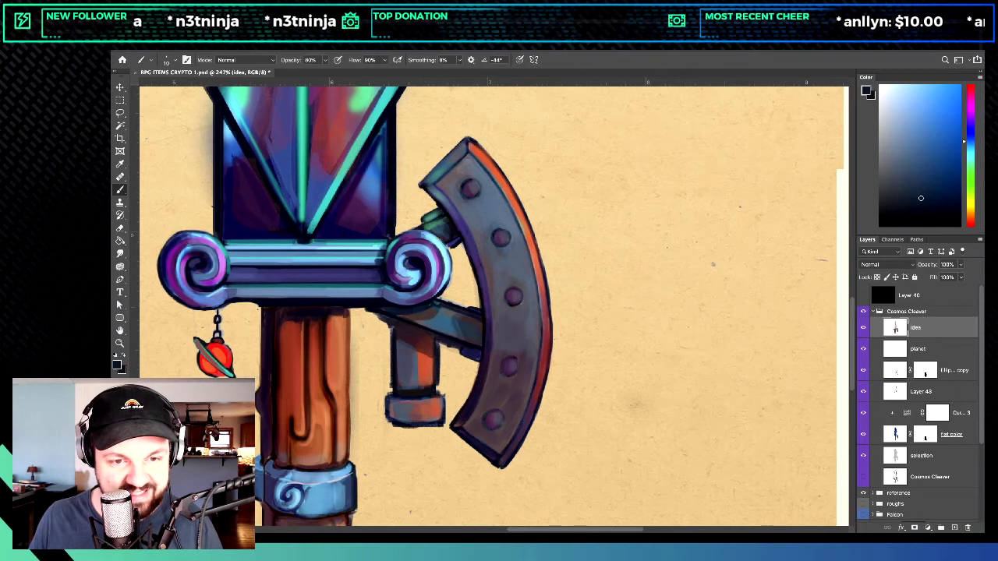
{"action": "left_click", "coordinate": [441, 301], "text": "alt"}
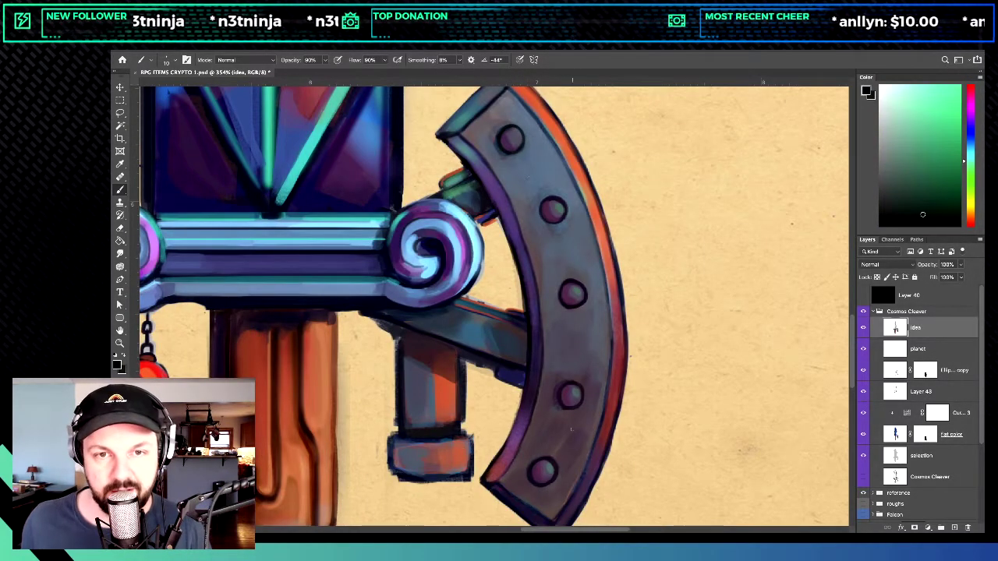
Step: Retouch the second rivet from the curved piece's upper end with sampled purples at 90% opacity, and sample orange from the outer rim
{"action": "left_click", "coordinate": [556, 201], "text": "alt"}
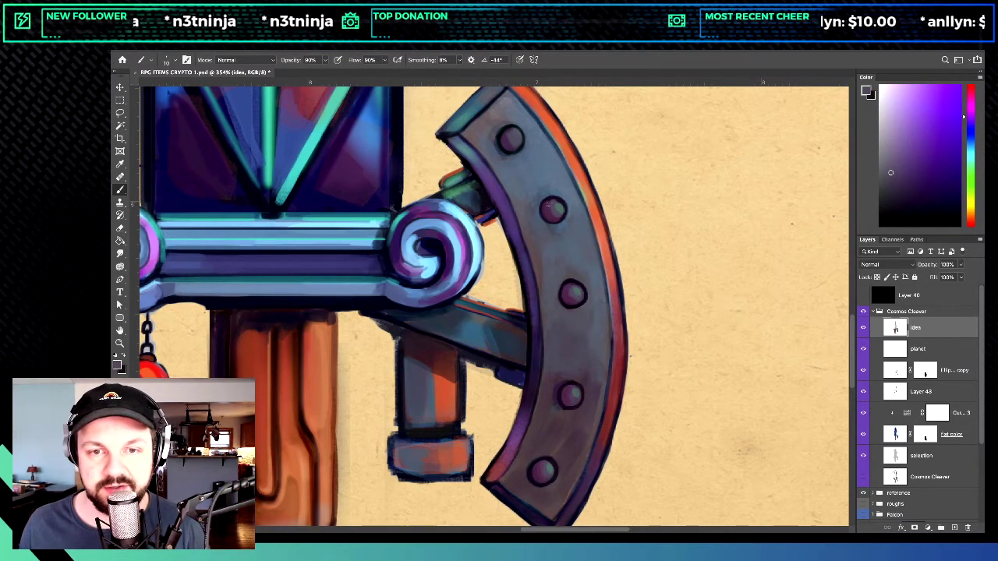
{"action": "left_click", "coordinate": [547, 205], "text": "alt"}
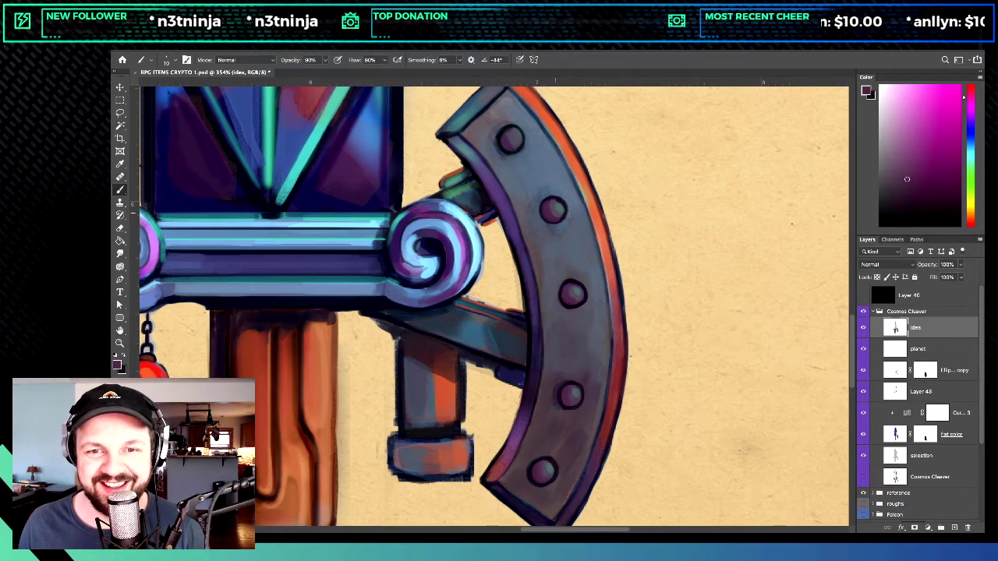
{"action": "left_click", "coordinate": [560, 212], "text": "alt"}
{"action": "left_click", "coordinate": [556, 216], "text": "alt"}
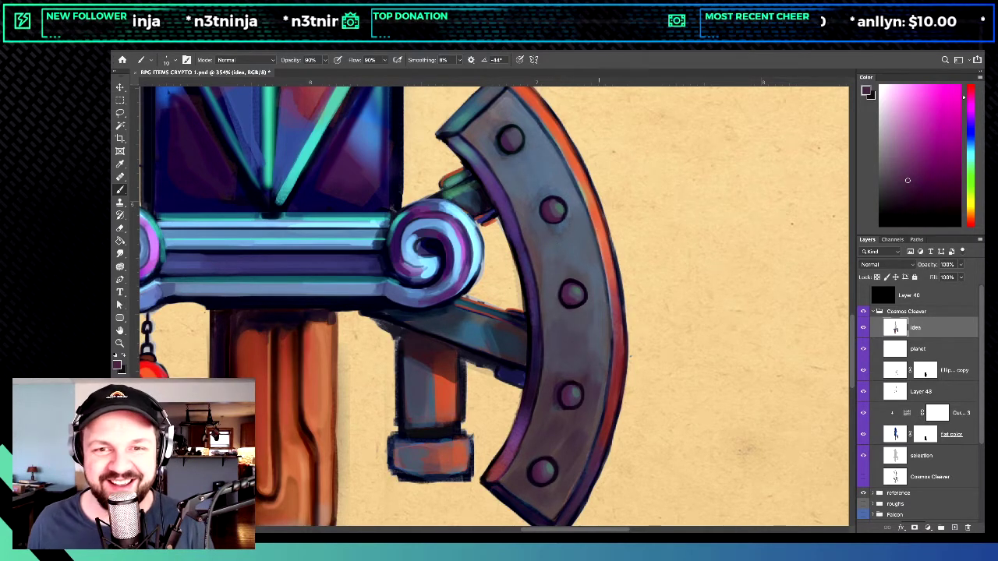
{"action": "left_click", "coordinate": [594, 203], "text": "alt"}
Step: Examine the whole sword beside the reference images, comparing the curved side piece's colours with the blade and handle
{"action": "scroll", "coordinate": [558, 208], "scroll_direction": "down", "scroll_amount": 5}
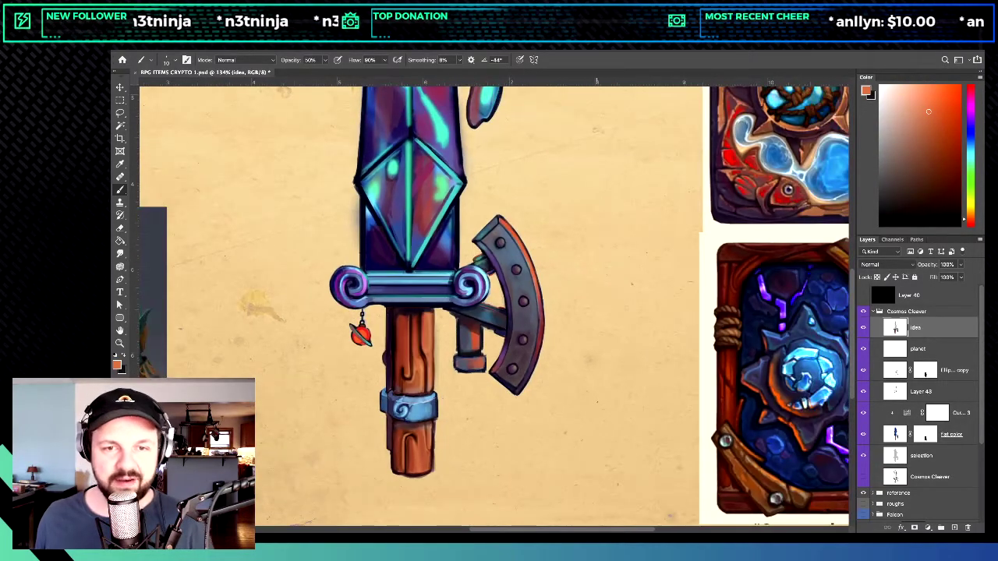
{"action": "scroll", "coordinate": [499, 304], "scroll_direction": "down", "scroll_amount": 1}
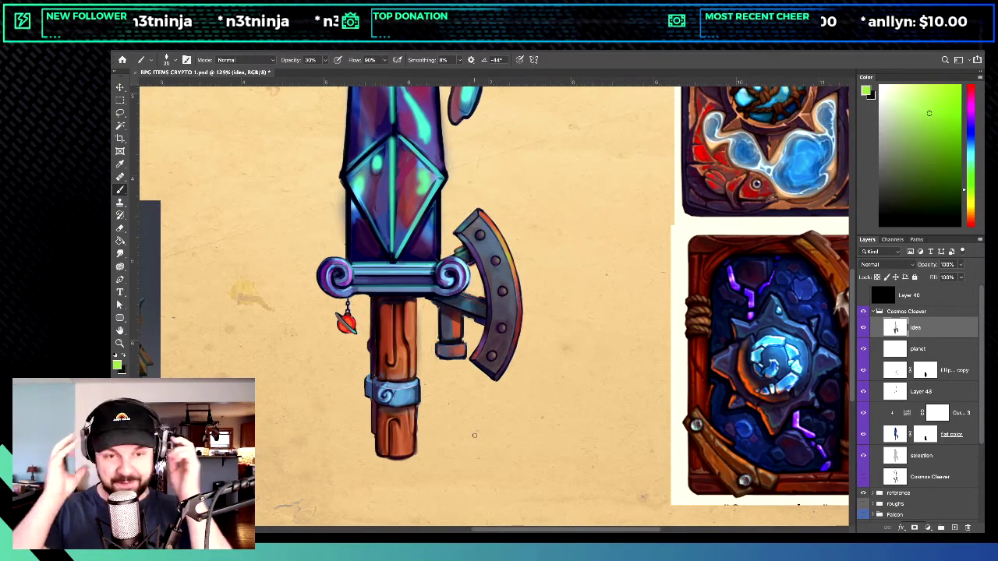
{"action": "scroll", "coordinate": [491, 481], "scroll_direction": "down", "scroll_amount": 3}
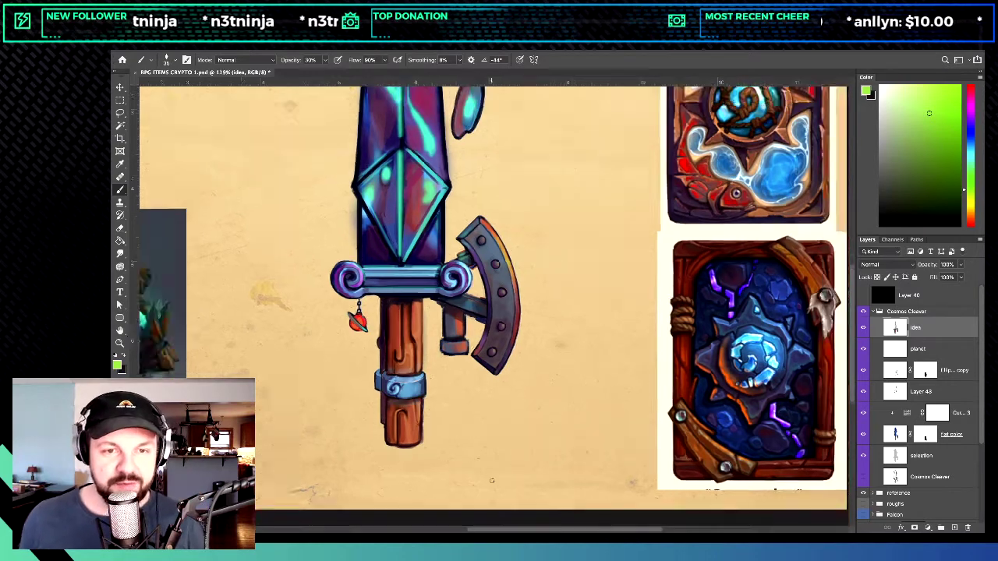
{"action": "scroll", "coordinate": [491, 481], "scroll_direction": "down", "scroll_amount": 2}
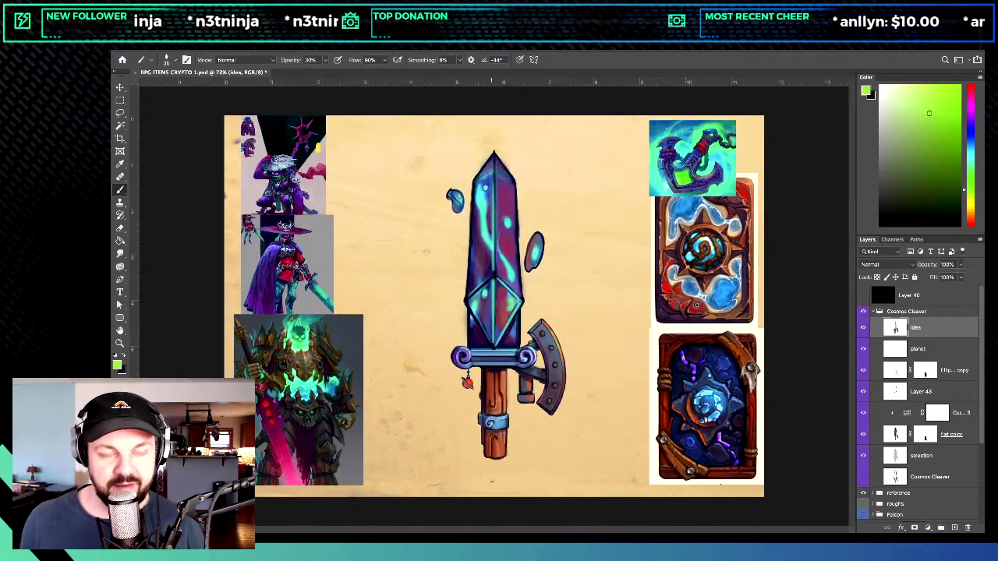
{"action": "scroll", "coordinate": [491, 480], "scroll_direction": "up", "scroll_amount": 1}
{"action": "scroll", "coordinate": [491, 480], "scroll_direction": "up", "scroll_amount": 2}
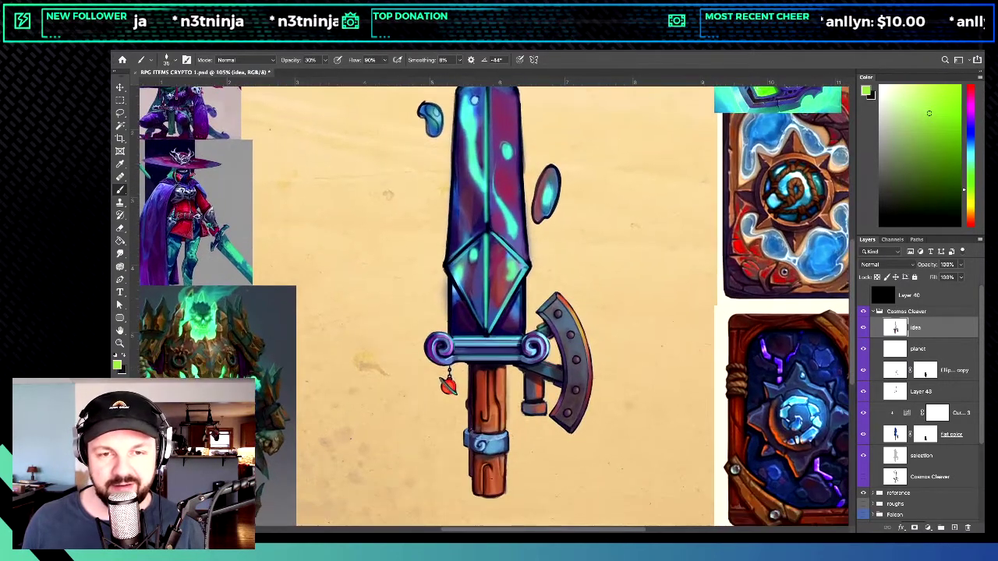
{"action": "scroll", "coordinate": [492, 480], "scroll_direction": "down", "scroll_amount": 3}
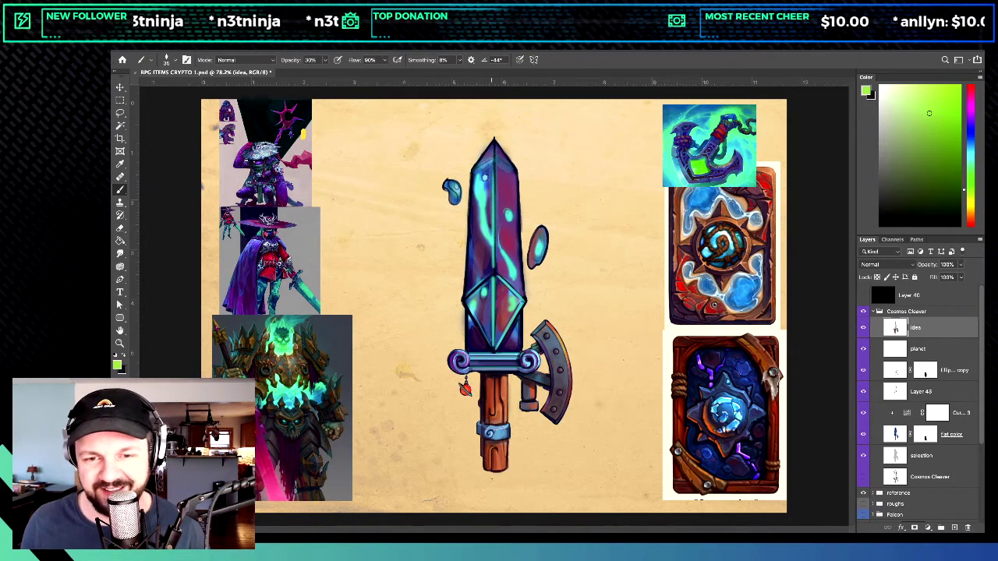
{"action": "key", "text": "ctrl+plus"}
{"action": "key", "text": "ctrl+plus"}
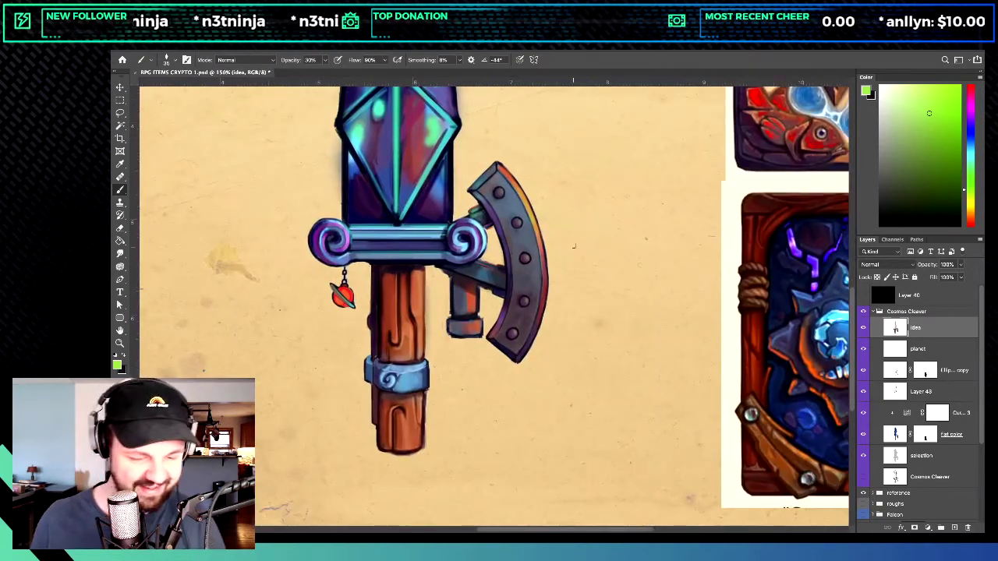
Step: Tint the curved side piece's upper section with orange sampled from its rim, using the DG_MainAIRBRUSH brush in Soft Light mode at 40% opacity
{"action": "left_click", "coordinate": [508, 174], "text": "alt"}
{"action": "right_click", "coordinate": [509, 222]}
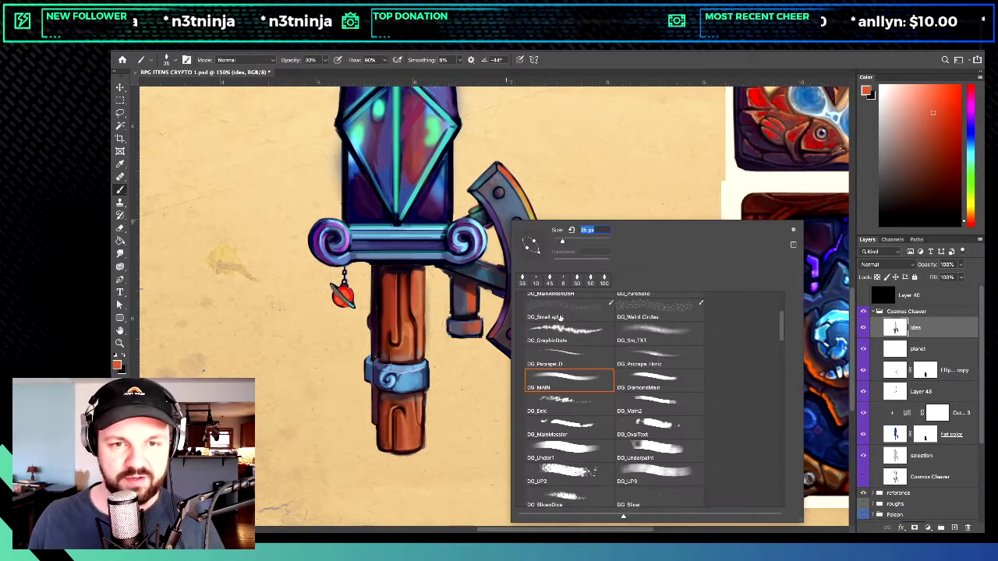
{"action": "scroll", "coordinate": [581, 365], "scroll_direction": "up", "scroll_amount": 2}
{"action": "left_click", "coordinate": [581, 365]}
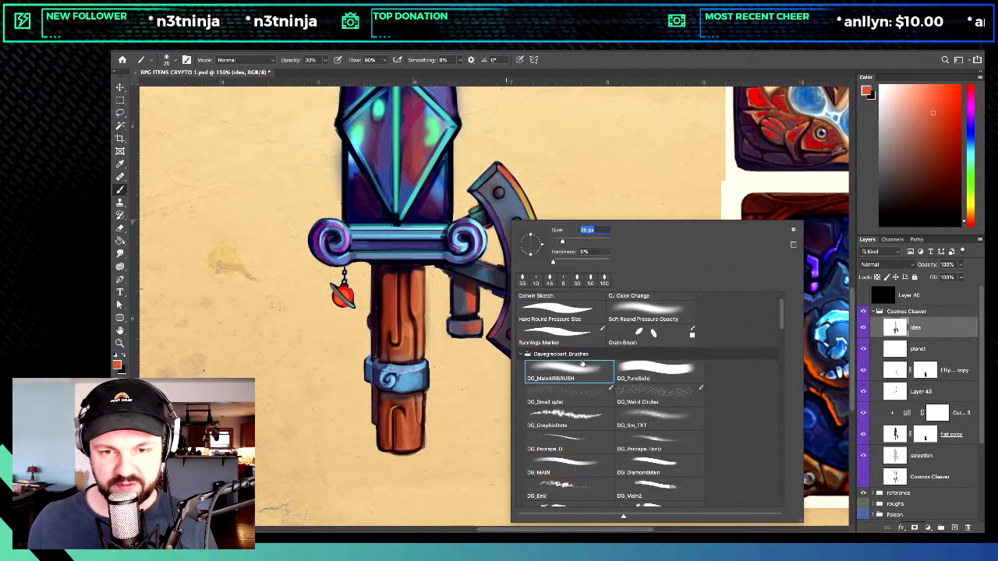
{"action": "key", "text": "Return"}
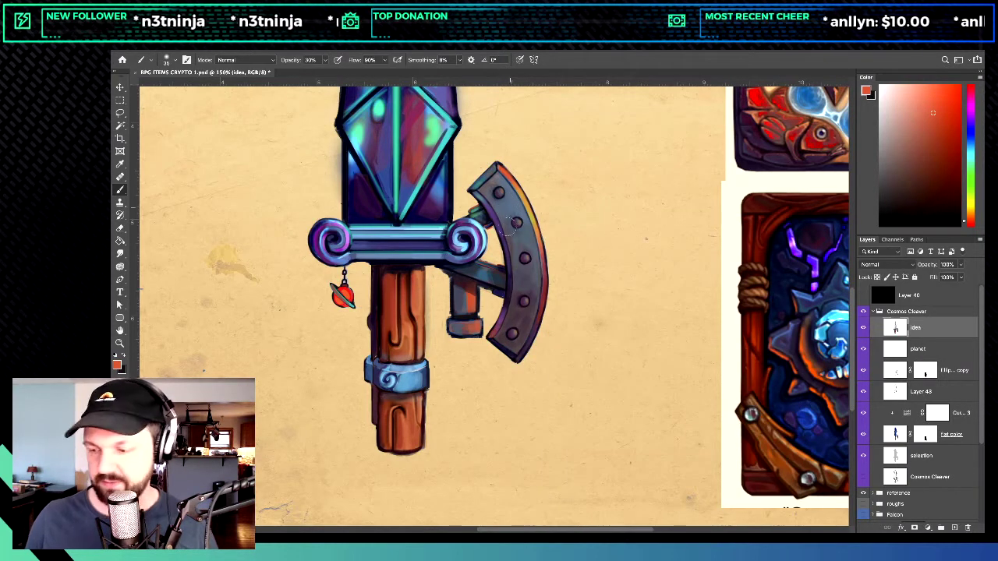
{"action": "key", "text": "4"}
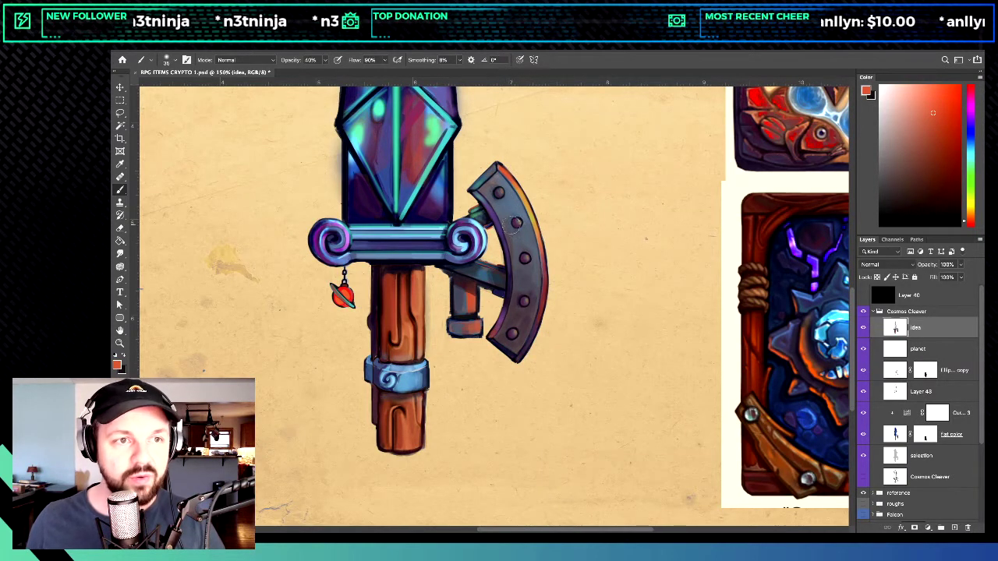
{"action": "left_click", "coordinate": [238, 59]}
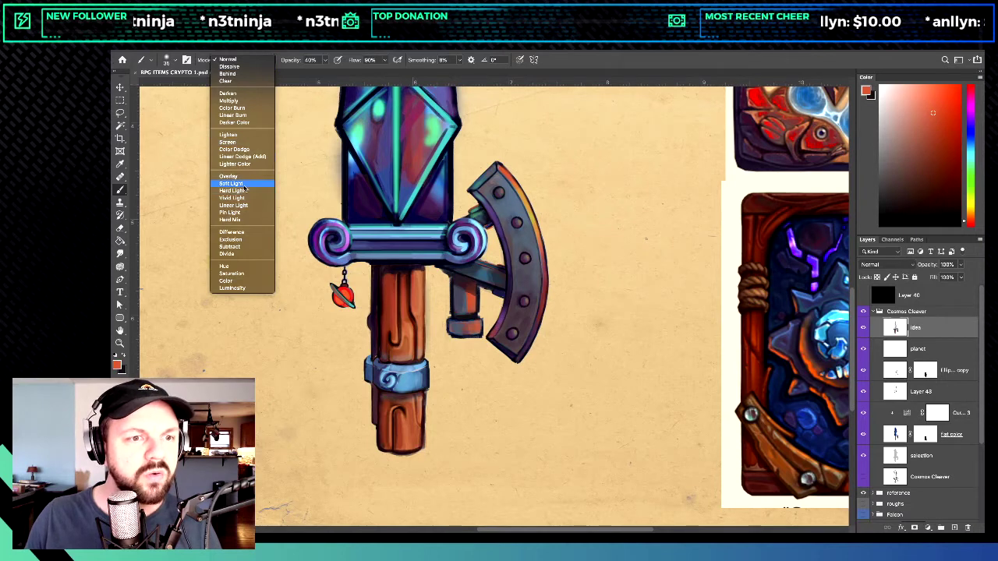
{"action": "left_click", "coordinate": [244, 185]}
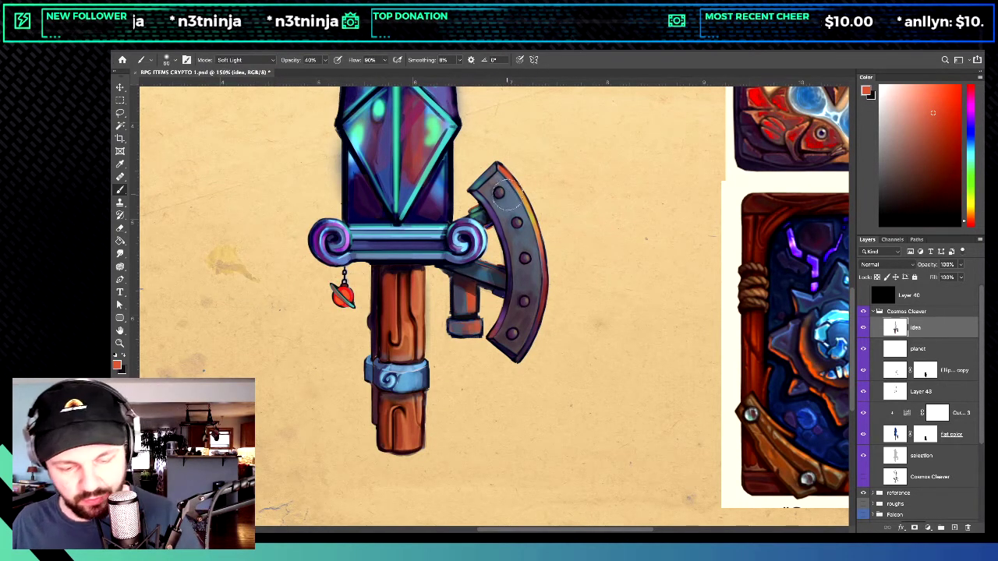
{"action": "left_click", "coordinate": [508, 176], "text": "alt"}
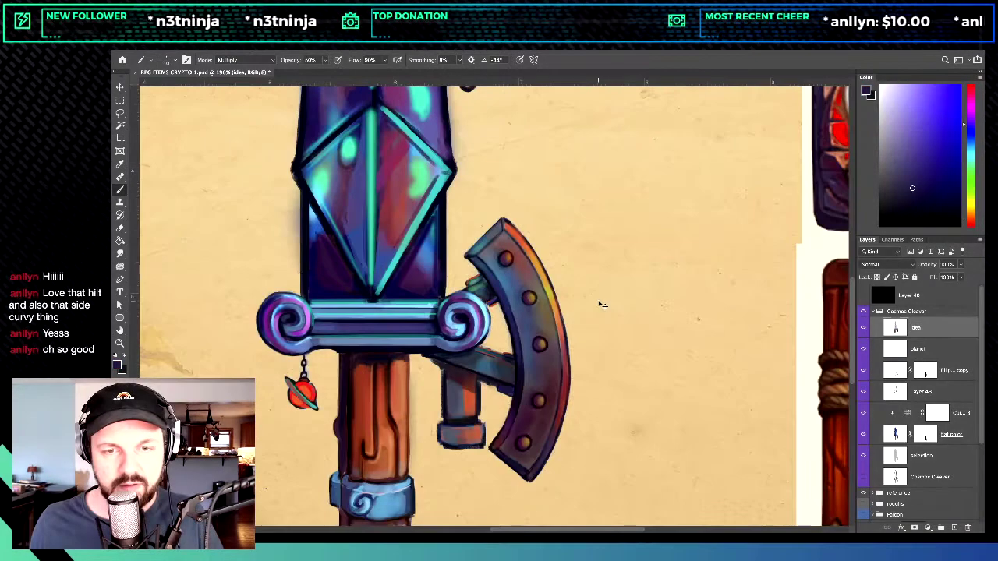
Step: Retouch the middle rivet of the curved side piece with sampled purple and near-black, using a small Normal-mode brush at 90% opacity
{"action": "scroll", "coordinate": [527, 248], "scroll_direction": "up", "scroll_amount": 3}
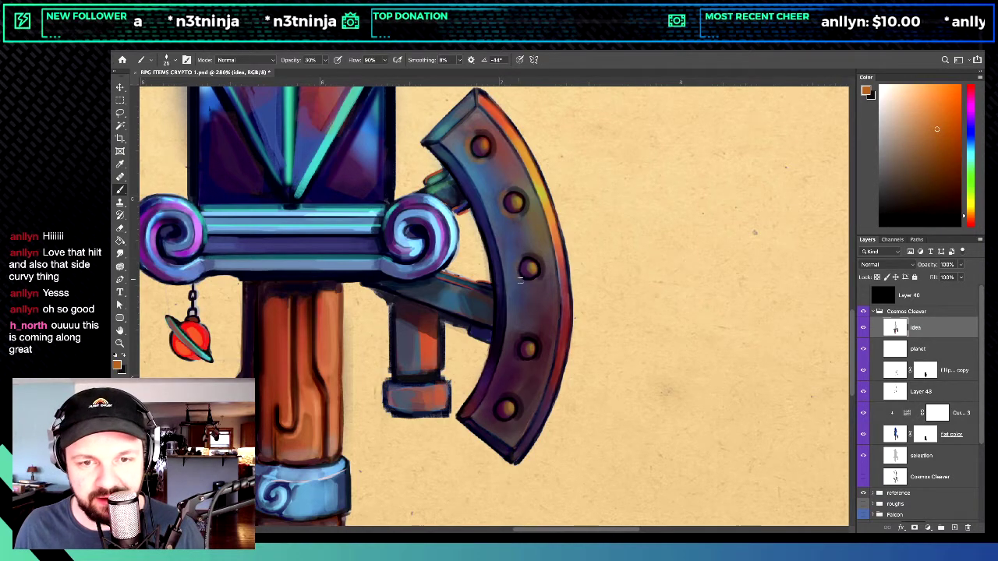
{"action": "scroll", "coordinate": [536, 281], "scroll_direction": "up", "scroll_amount": 1}
{"action": "left_click", "coordinate": [531, 207], "text": "alt"}
{"action": "key", "text": "9"}
{"action": "key", "text": "bracketleft"}
{"action": "key", "text": "bracketleft"}
{"action": "key", "text": "bracketleft"}
{"action": "key", "text": "bracketleft"}
{"action": "key", "text": "bracketleft"}
{"action": "key", "text": "bracketleft"}
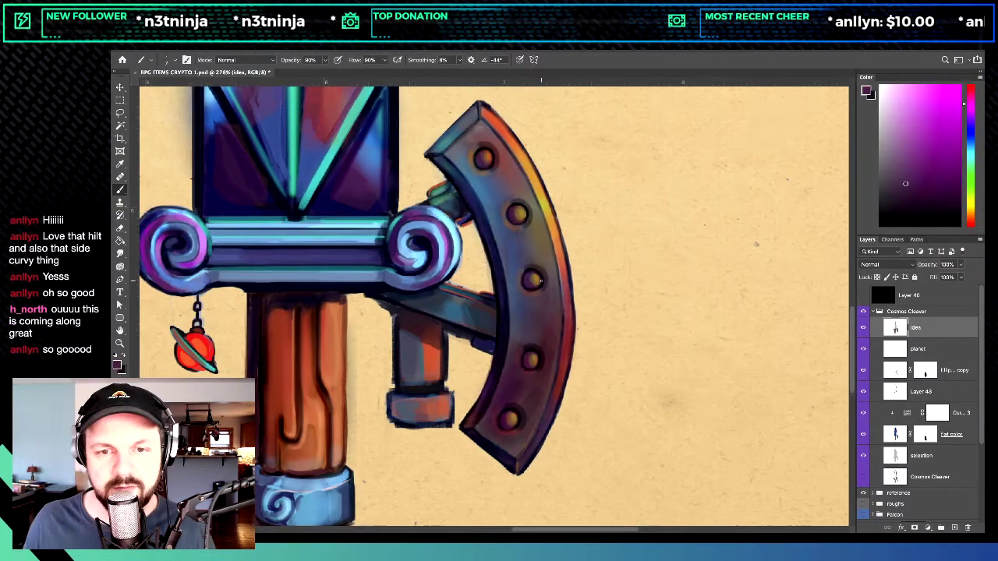
{"action": "left_click", "coordinate": [531, 207], "text": "alt"}
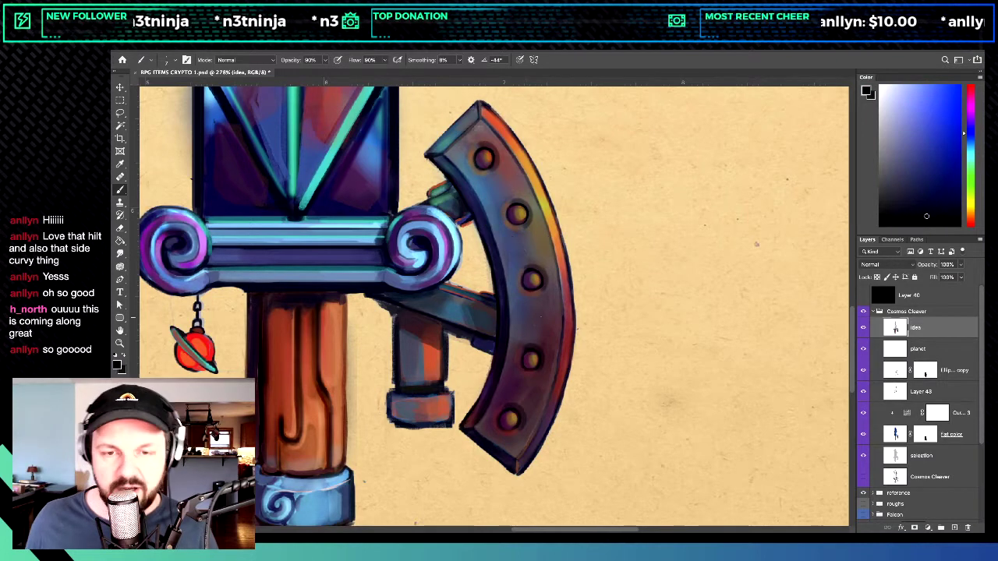
{"action": "scroll", "coordinate": [543, 356], "scroll_direction": "down", "scroll_amount": 2}
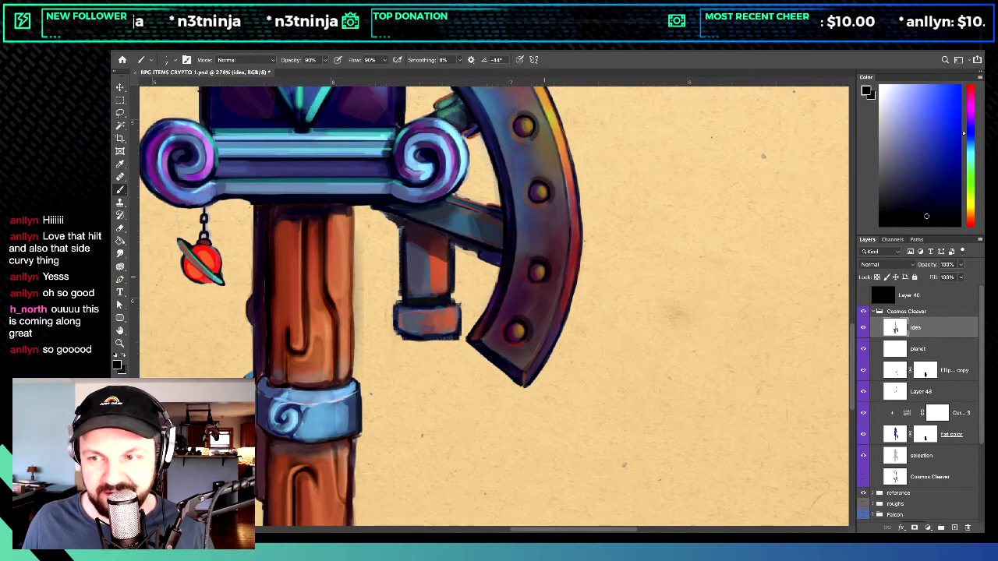
Step: Shade the bevelled lower end of the curved side piece with dark purples sampled around the lowest rivet and edge at 90% opacity
{"action": "left_click", "coordinate": [521, 334], "text": "alt"}
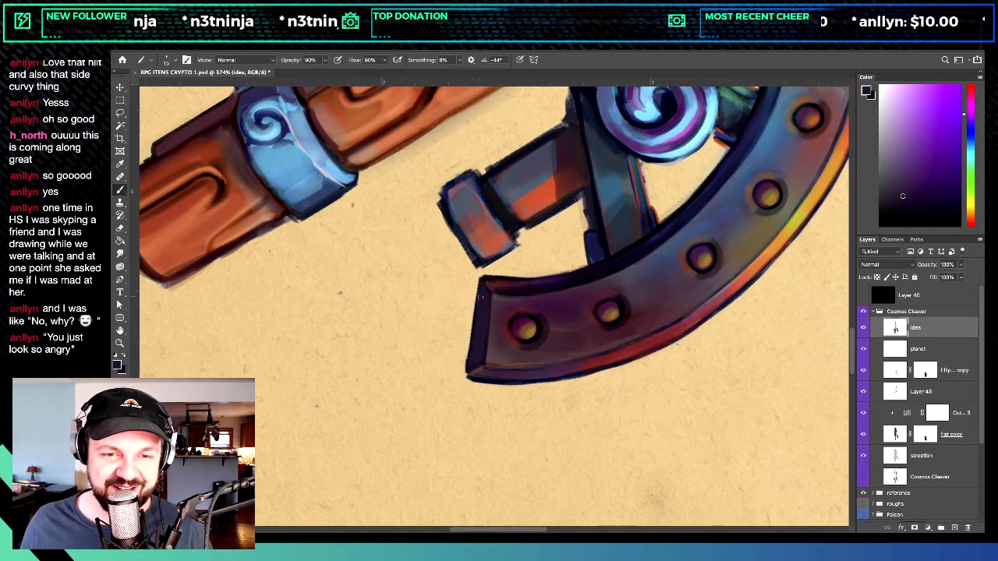
{"action": "left_click", "coordinate": [489, 284], "text": "alt"}
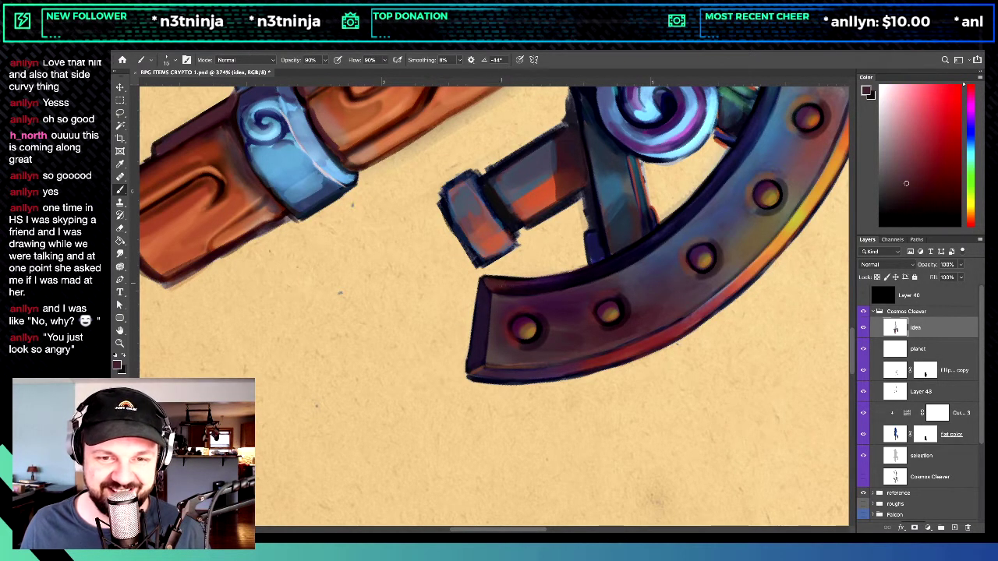
{"action": "left_click", "coordinate": [496, 289], "text": "alt"}
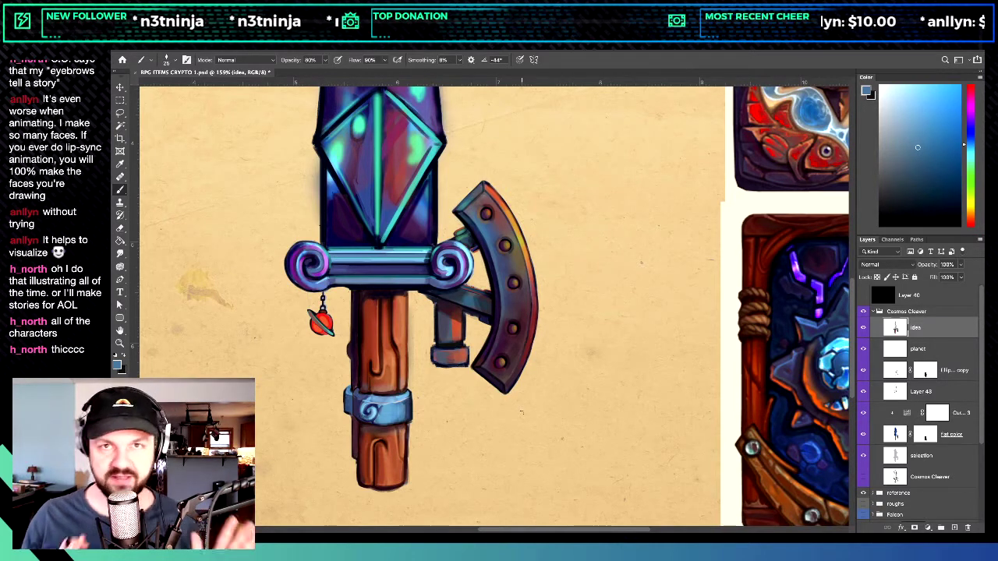
Step: Sample near-black and darken the edge where the lower strut meets the curved side piece at 80% opacity
{"action": "scroll", "coordinate": [493, 283], "scroll_direction": "up", "scroll_amount": 3}
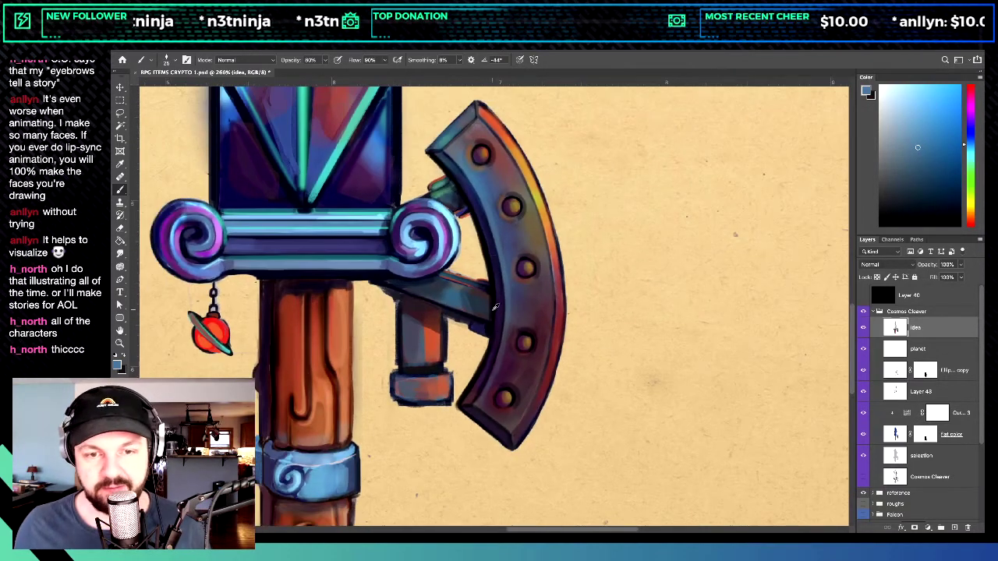
{"action": "left_click", "coordinate": [494, 321], "text": "alt"}
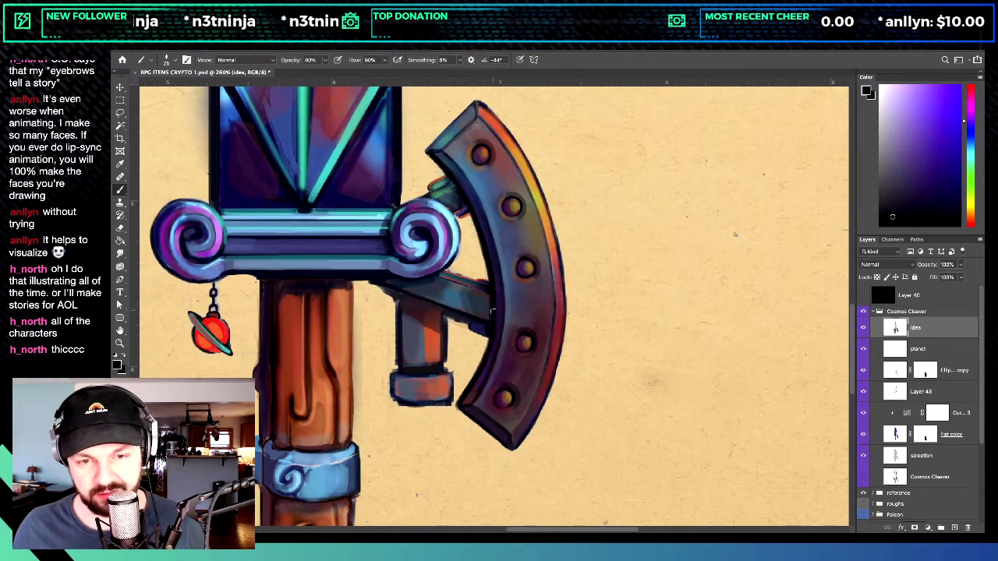
{"action": "scroll", "coordinate": [484, 351], "scroll_direction": "down", "scroll_amount": 2}
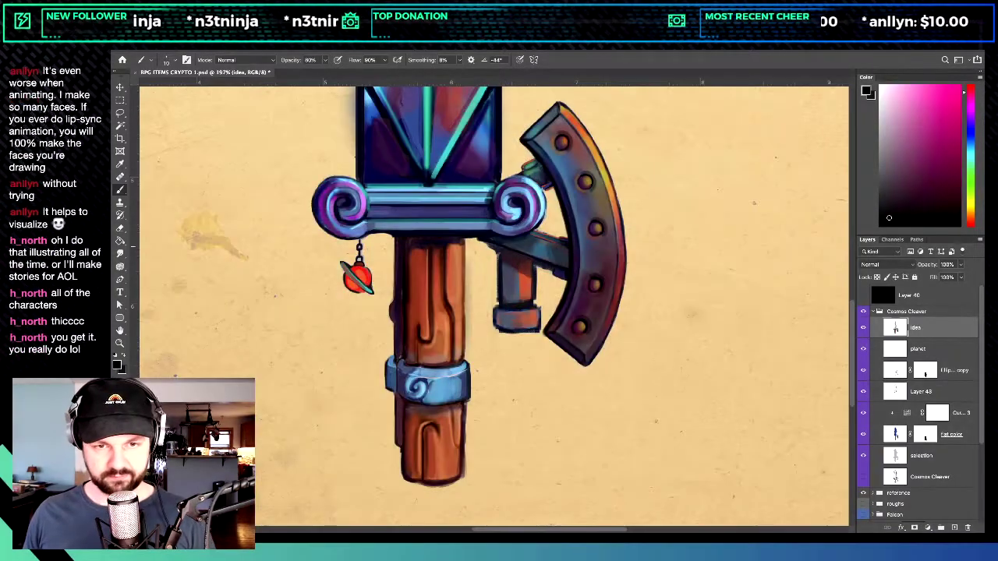
Step: Examine the whole sword beside the reference images, comparing the blade, crossguard, curved side piece and hanging planet charm
{"action": "scroll", "coordinate": [534, 449], "scroll_direction": "down", "scroll_amount": 5}
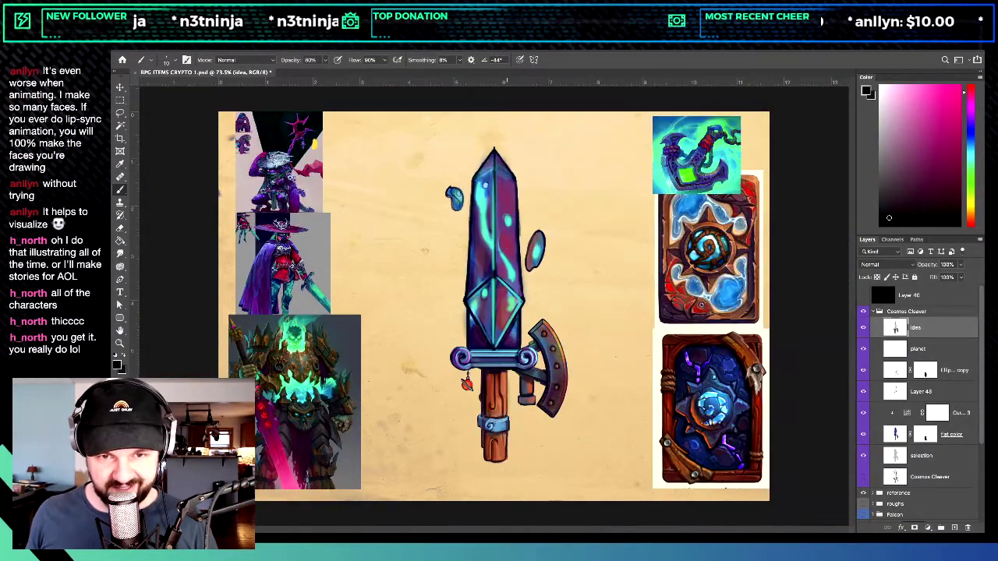
{"action": "scroll", "coordinate": [554, 413], "scroll_direction": "up", "scroll_amount": 6}
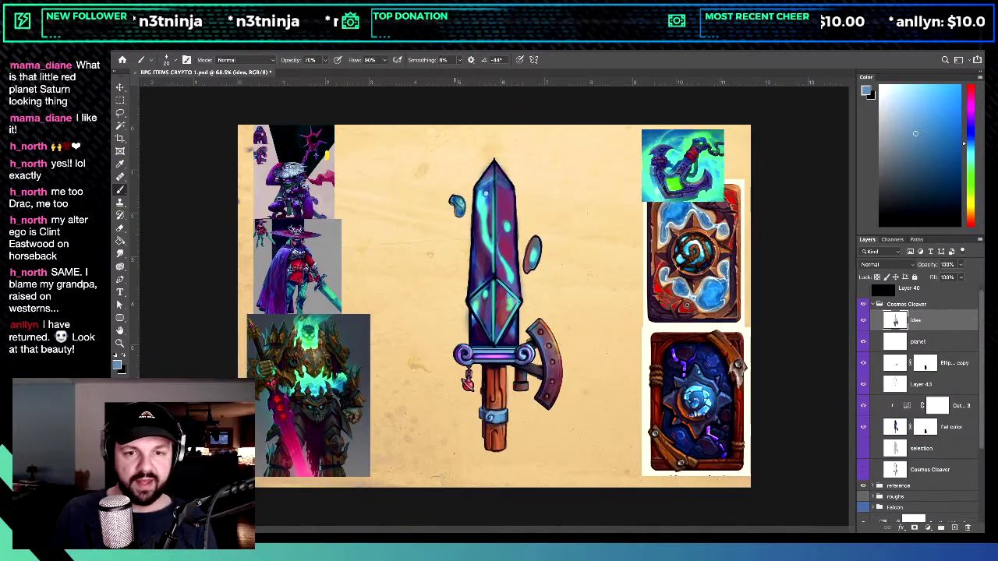
{"action": "scroll", "coordinate": [537, 405], "scroll_direction": "up", "scroll_amount": 2}
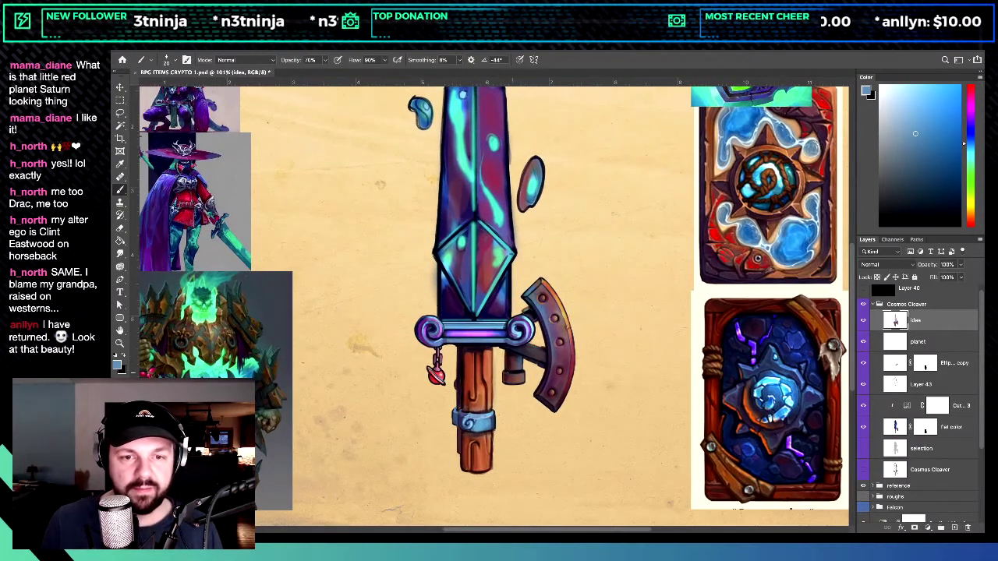
{"action": "scroll", "coordinate": [554, 442], "scroll_direction": "down", "scroll_amount": 2}
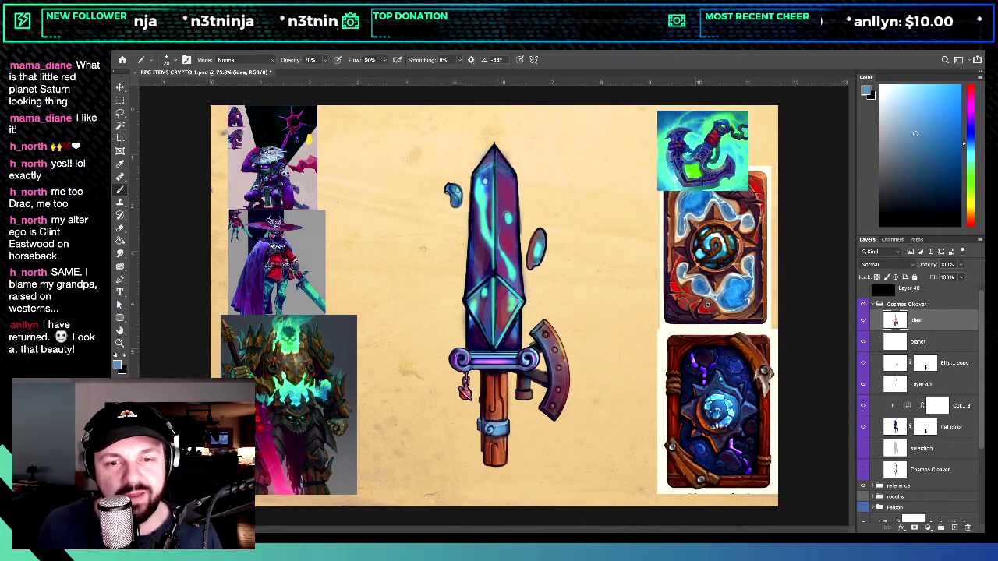
{"action": "scroll", "coordinate": [506, 223], "scroll_direction": "up", "scroll_amount": 2}
{"action": "scroll", "coordinate": [493, 304], "scroll_direction": "down", "scroll_amount": 3}
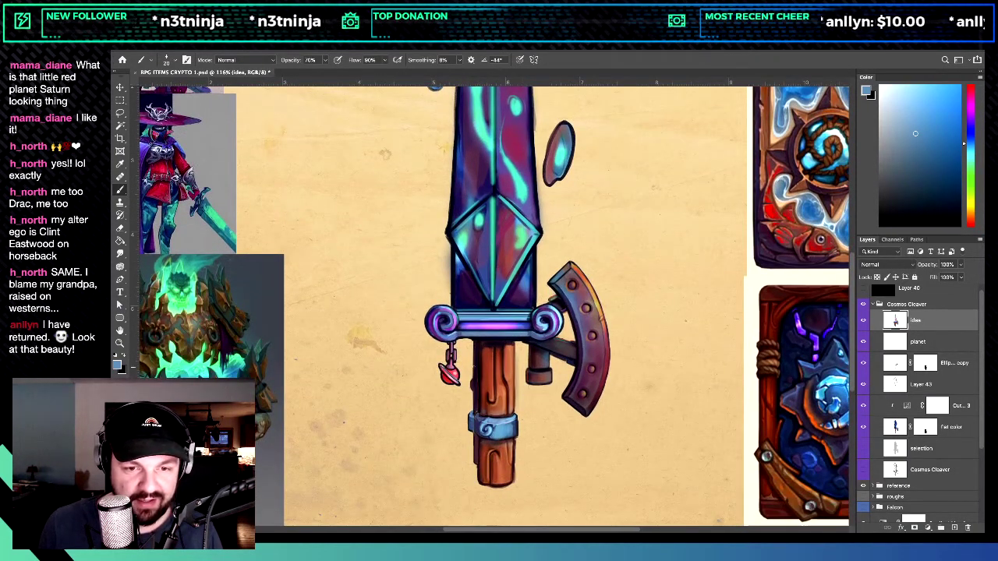
{"action": "scroll", "coordinate": [448, 372], "scroll_direction": "up", "scroll_amount": 4}
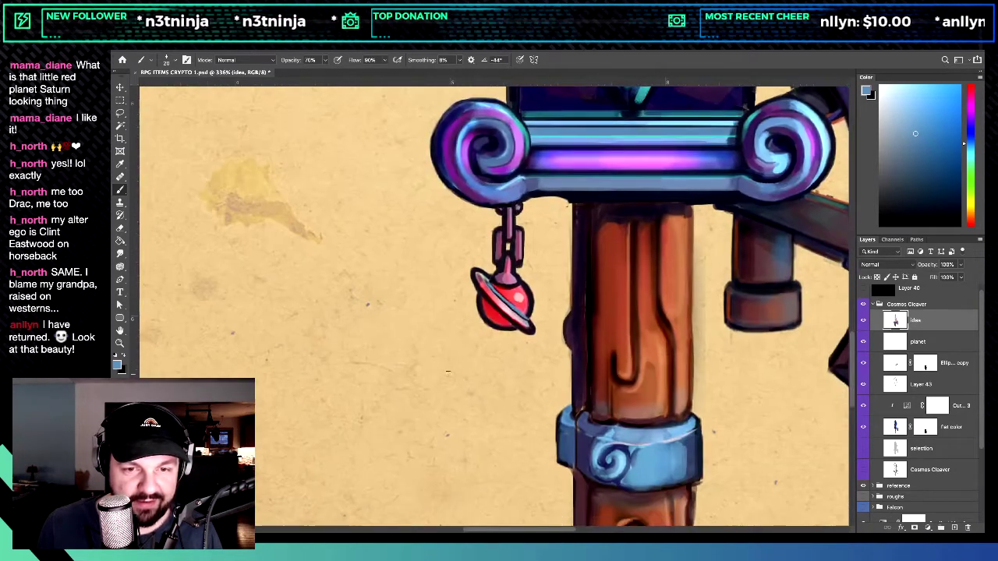
{"action": "scroll", "coordinate": [448, 372], "scroll_direction": "down", "scroll_amount": 2}
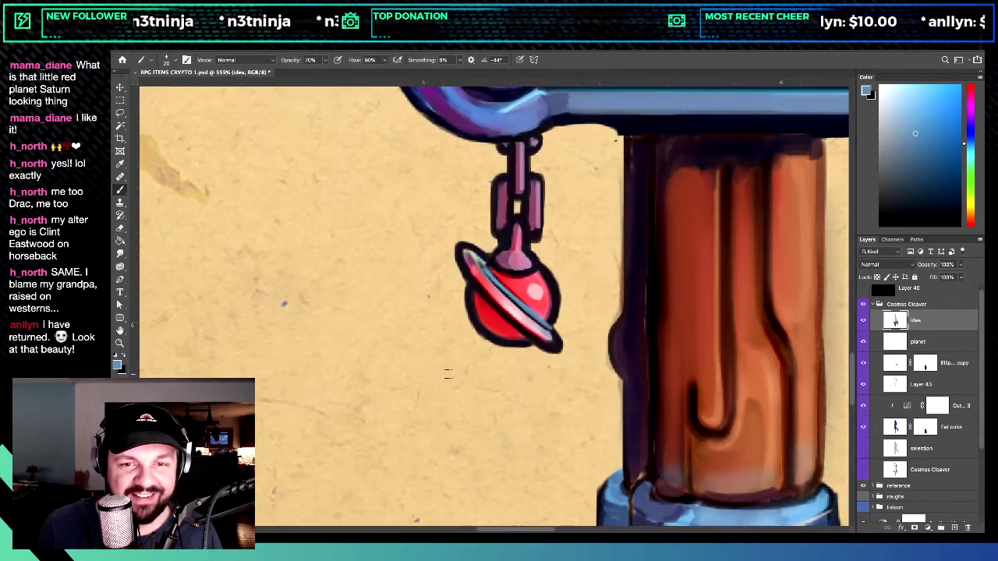
{"action": "scroll", "coordinate": [448, 372], "scroll_direction": "down", "scroll_amount": 5}
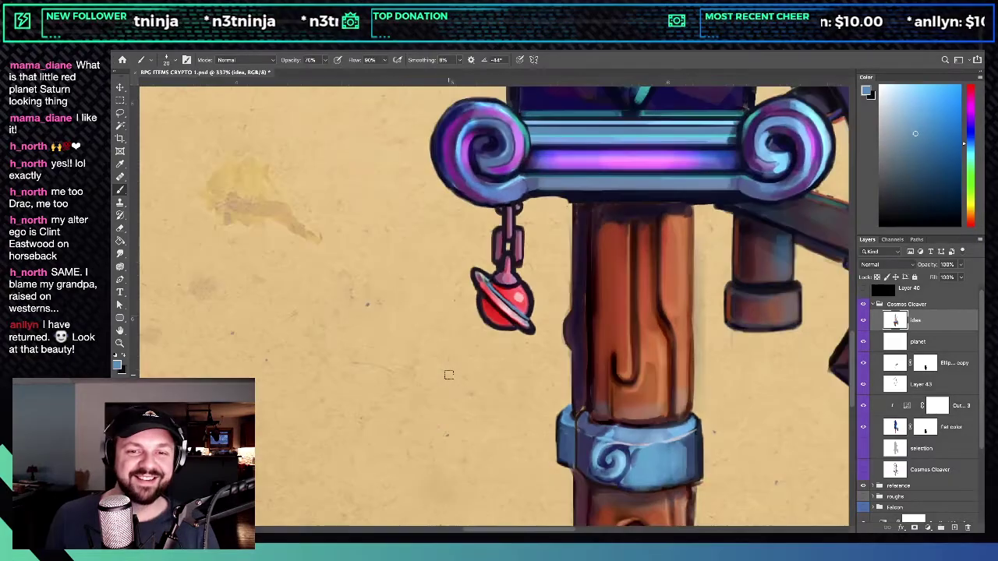
{"action": "scroll", "coordinate": [448, 372], "scroll_direction": "down", "scroll_amount": 2}
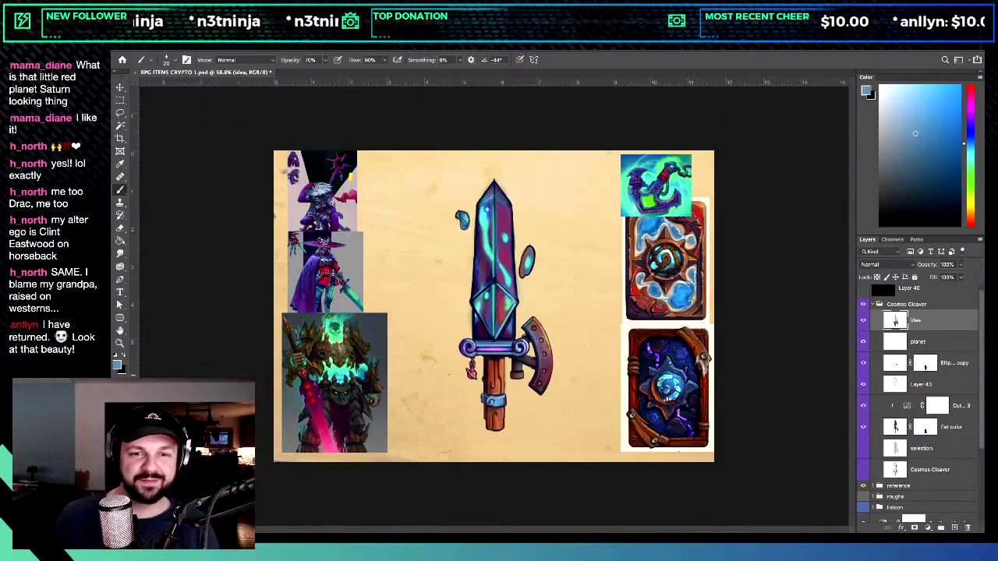
{"action": "scroll", "coordinate": [449, 372], "scroll_direction": "up", "scroll_amount": 1}
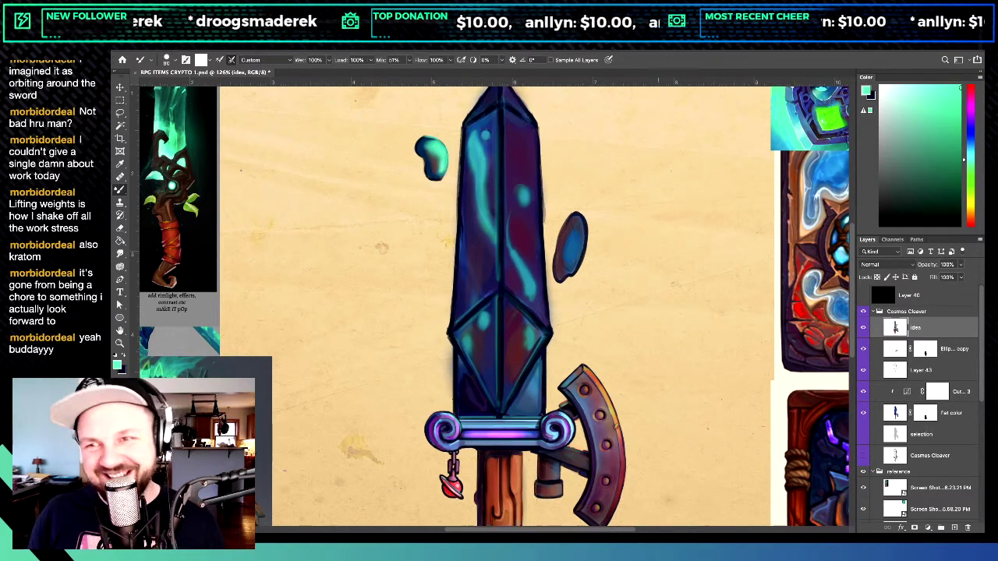
Step: Sample the glow colour on the blade and brighten its markings in light blue, using Linear Dodge (Add) mode at 34% opacity
{"action": "left_click_drag", "start_coordinate": [785, 173], "coordinate": [734, 209]}
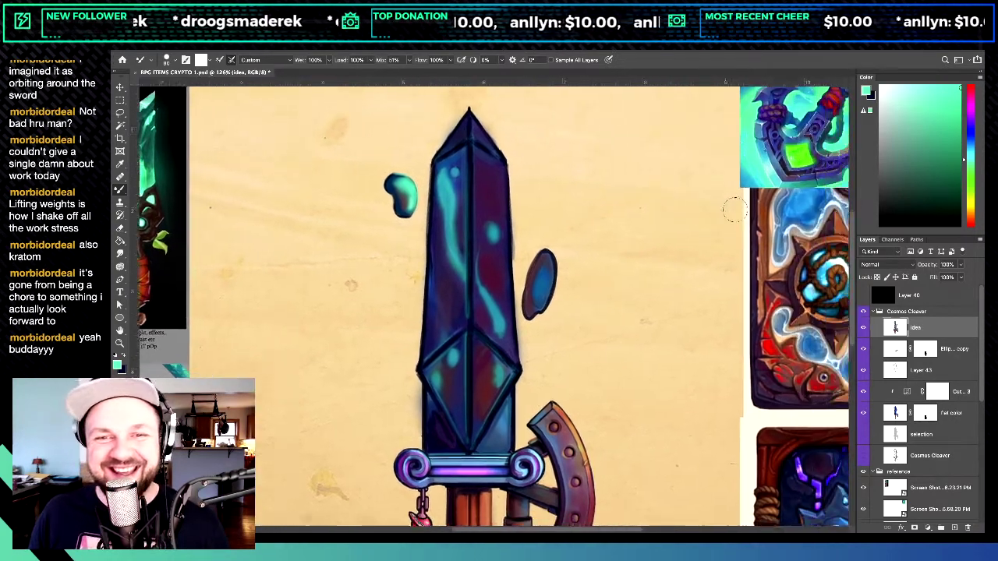
{"action": "key", "text": "ctrl+minus"}
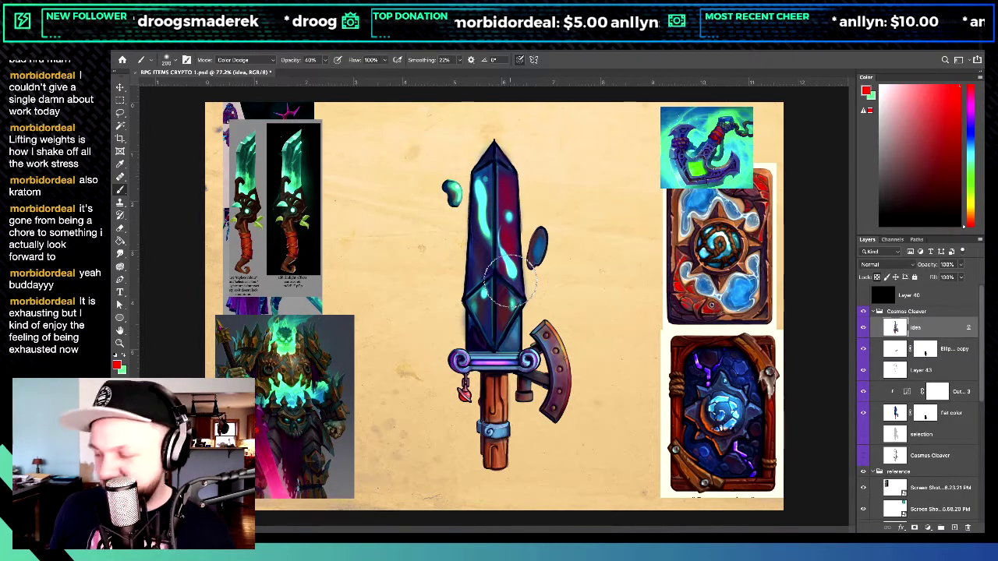
{"action": "left_click", "coordinate": [508, 212], "text": "alt"}
{"action": "key", "text": "shift+alt+w"}
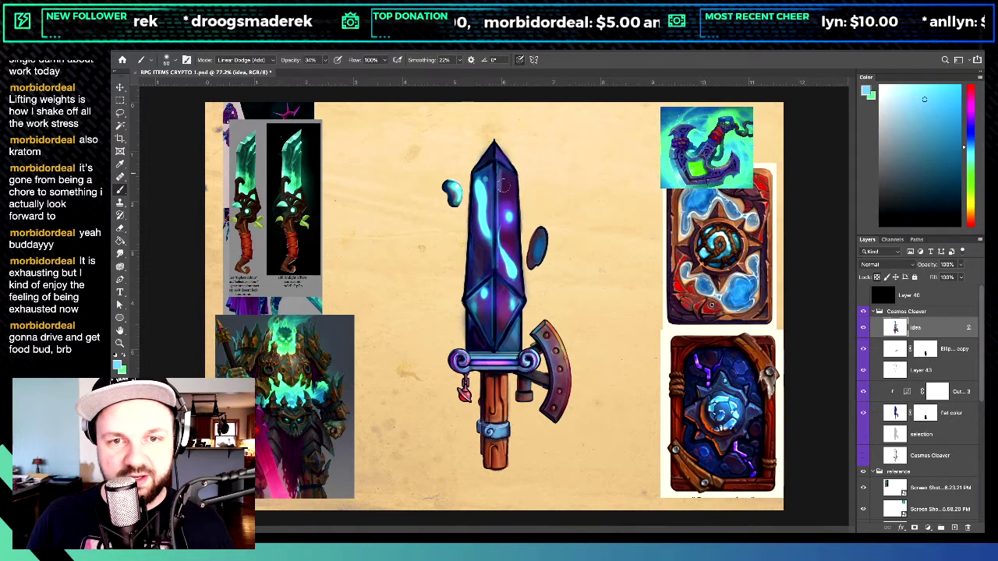
Step: Try brushing light-blue glow streaks down the blade's right facet in Linear Dodge (Add) mode
{"action": "left_click_drag", "start_coordinate": [504, 176], "coordinate": [518, 289]}
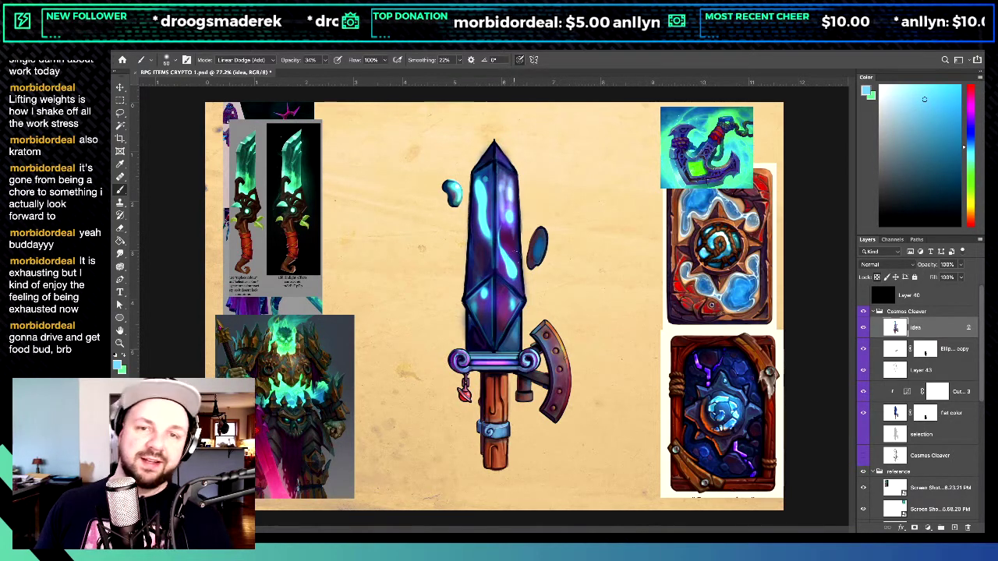
{"action": "left_click_drag", "start_coordinate": [512, 191], "coordinate": [513, 254]}
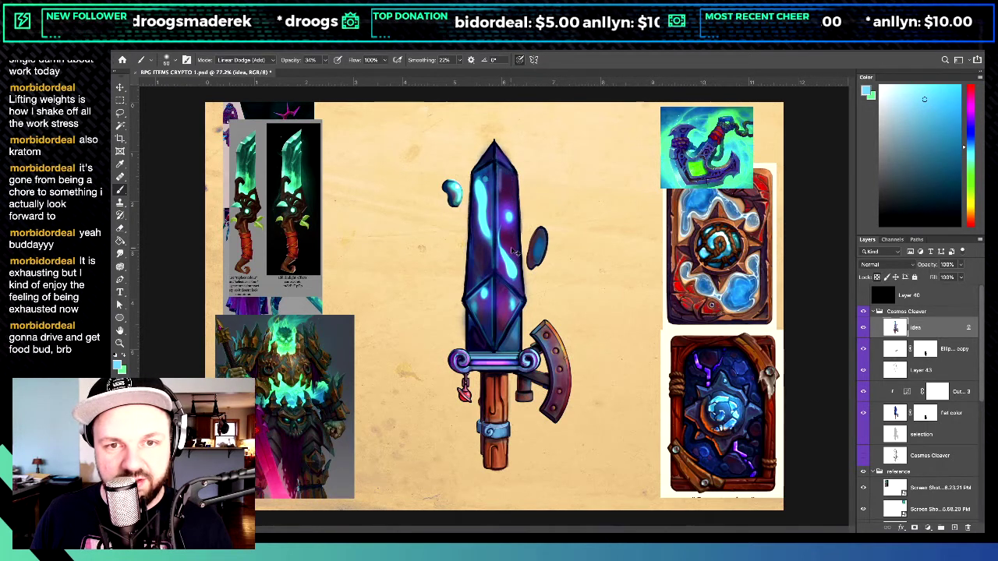
Step: Lasso the blade's right facet from below the tip down to the diamond's upper edge, and return to the Brush tool
{"action": "key", "text": "l"}
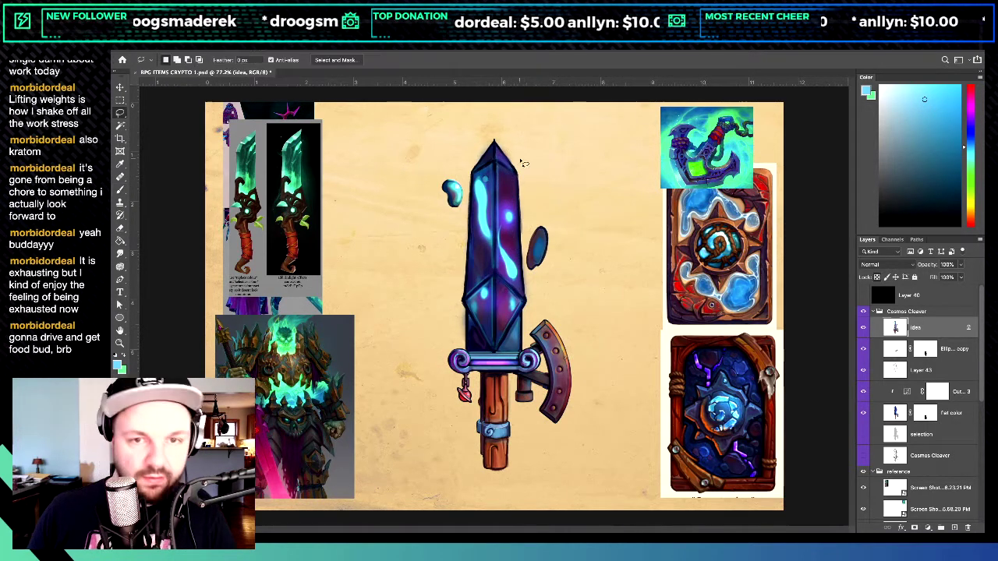
{"action": "mouse_move", "coordinate": [503, 166]}
{"action": "left_mouse_down"}
{"action": "mouse_move", "coordinate": [496, 274]}
{"action": "mouse_move", "coordinate": [533, 306]}
{"action": "left_mouse_up"}
{"action": "scroll", "coordinate": [548, 232], "scroll_direction": "up", "scroll_amount": 3}
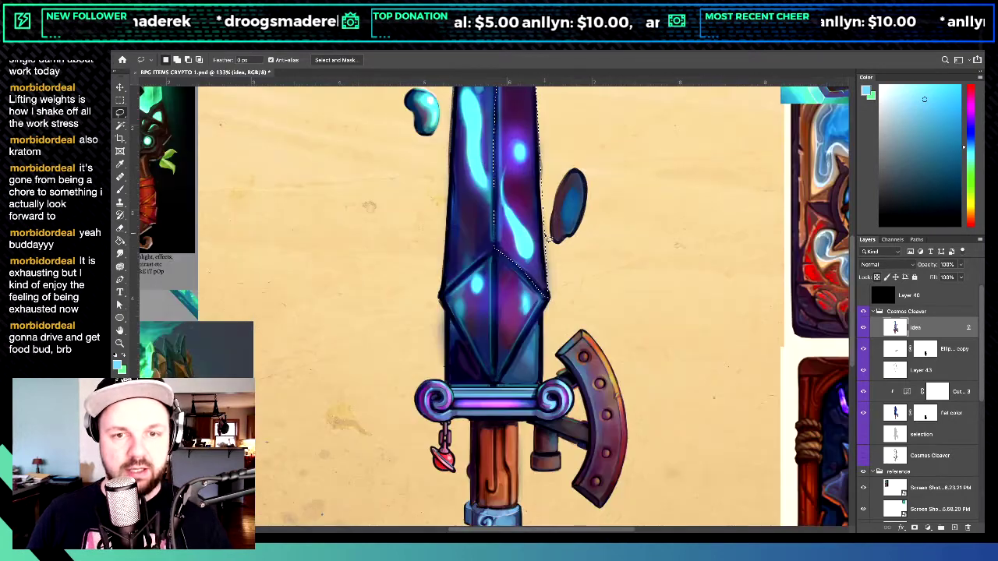
{"action": "scroll", "coordinate": [536, 222], "scroll_direction": "up", "scroll_amount": 1}
{"action": "key", "text": "b"}
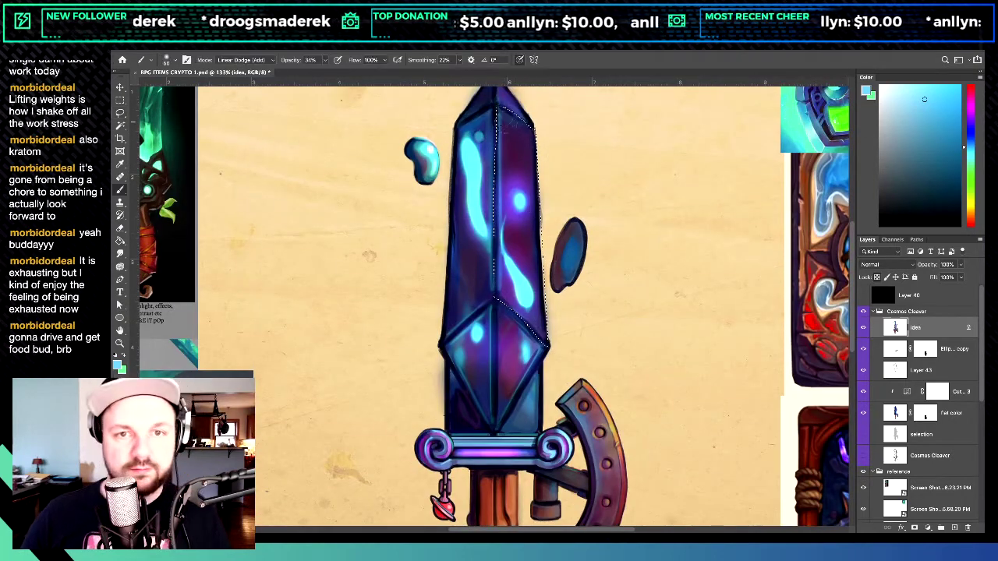
Step: Glaze light blue down the blade's selected right facet in Linear Dodge (Add) mode, and sample the purple tones at the blade's tip
{"action": "mouse_move", "coordinate": [496, 129]}
{"action": "left_mouse_down"}
{"action": "mouse_move", "coordinate": [503, 109]}
{"action": "mouse_move", "coordinate": [499, 121]}
{"action": "mouse_move", "coordinate": [521, 122]}
{"action": "left_mouse_up"}
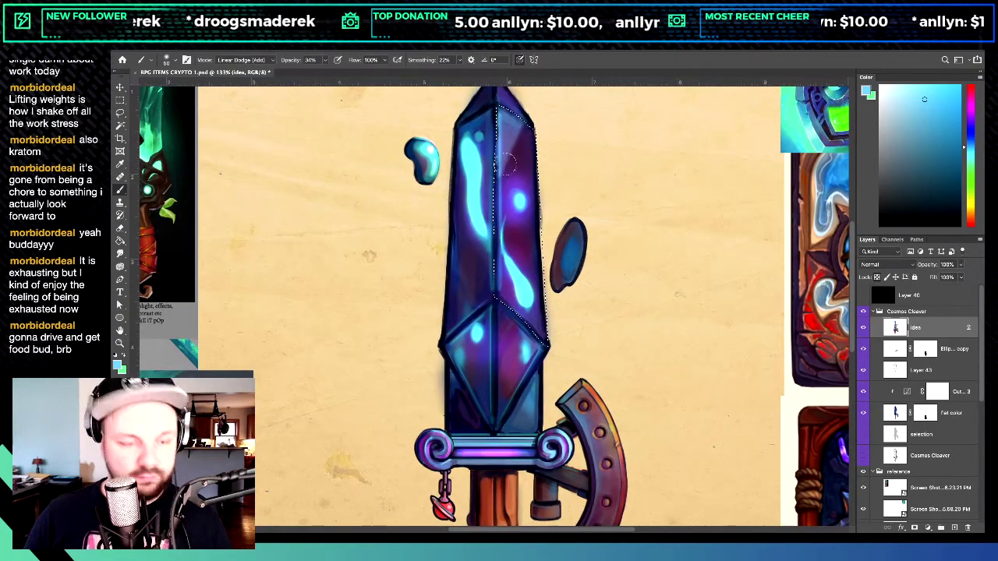
{"action": "key", "text": "ctrl+z"}
{"action": "key", "text": "1"}
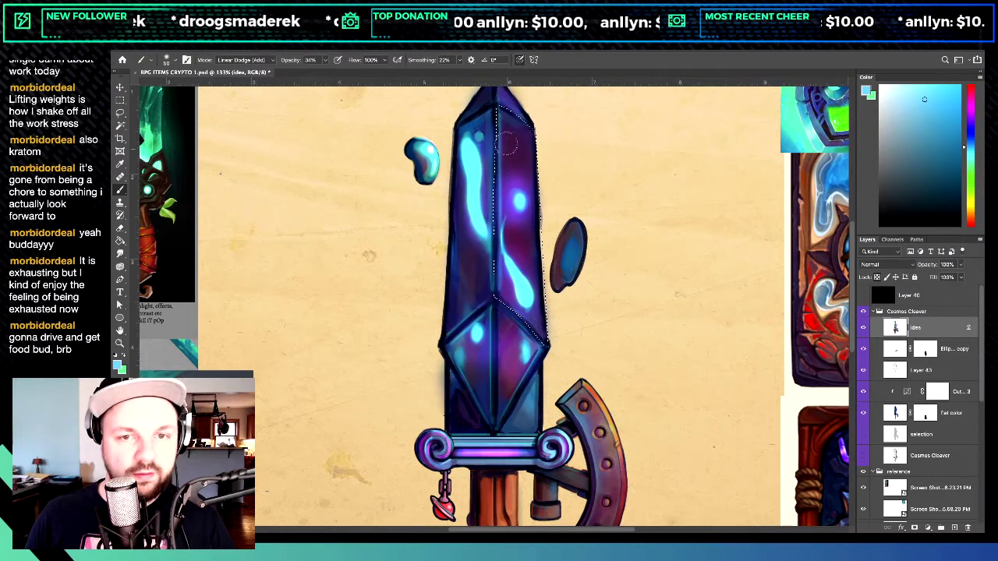
{"action": "mouse_move", "coordinate": [503, 124]}
{"action": "left_mouse_down"}
{"action": "mouse_move", "coordinate": [524, 144]}
{"action": "mouse_move", "coordinate": [515, 297]}
{"action": "mouse_move", "coordinate": [538, 323]}
{"action": "left_mouse_up"}
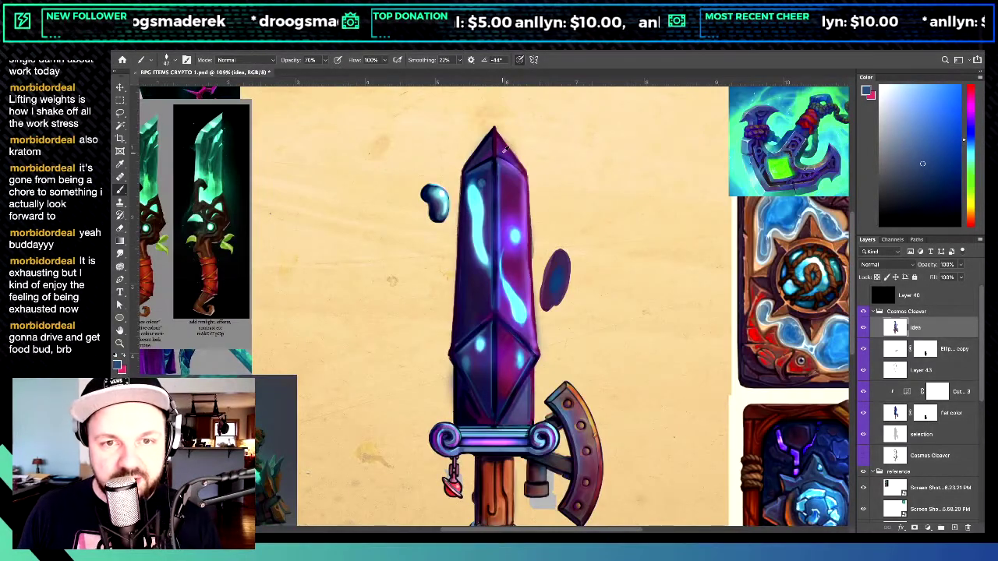
{"action": "left_click", "coordinate": [504, 153], "text": "alt"}
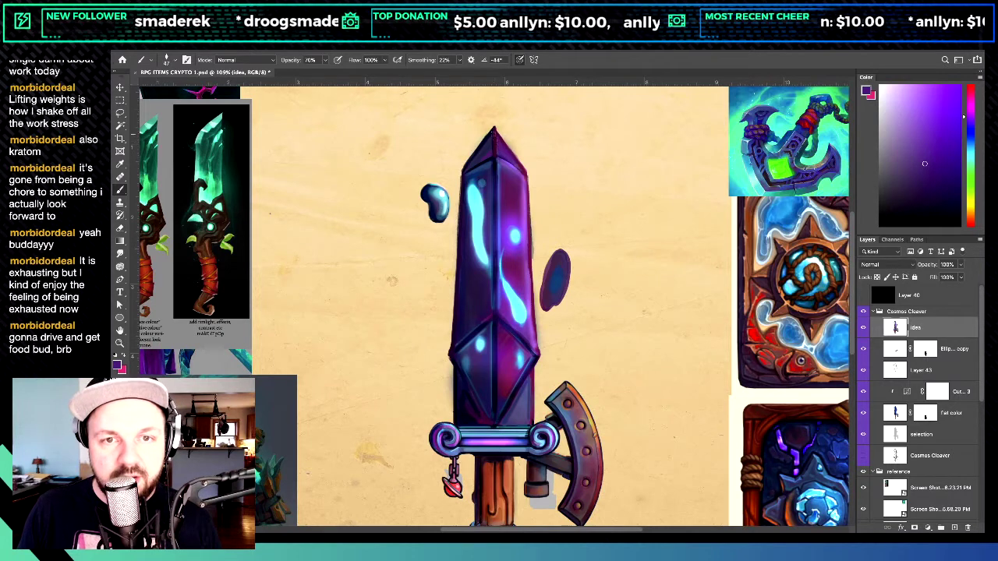
{"action": "left_click", "coordinate": [493, 134], "text": "alt"}
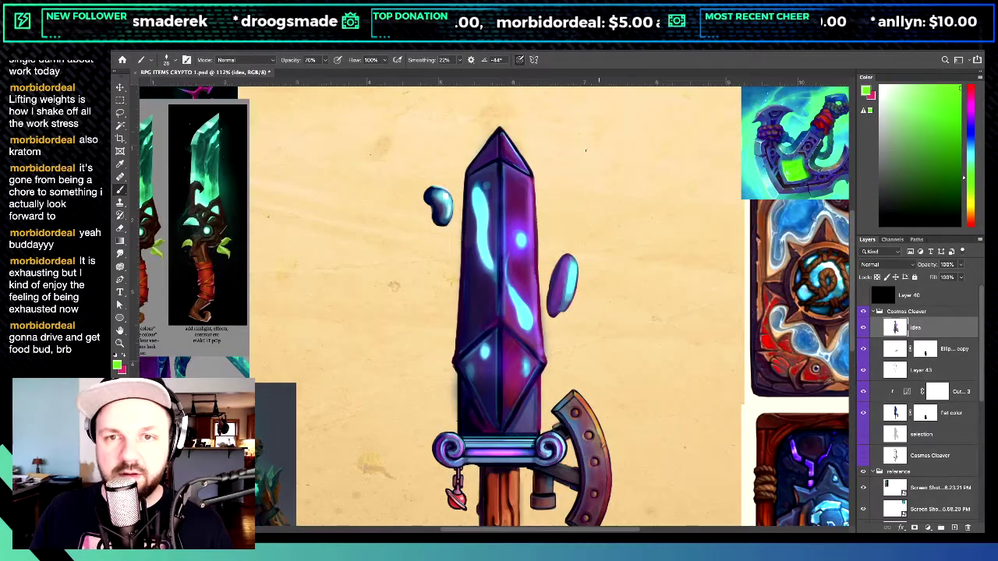
Step: Sketch a small blue sun with rays beside the blade's tip and an arrow pointing toward the sword to mark the light direction
{"action": "left_click_drag", "start_coordinate": [599, 121], "coordinate": [617, 134]}
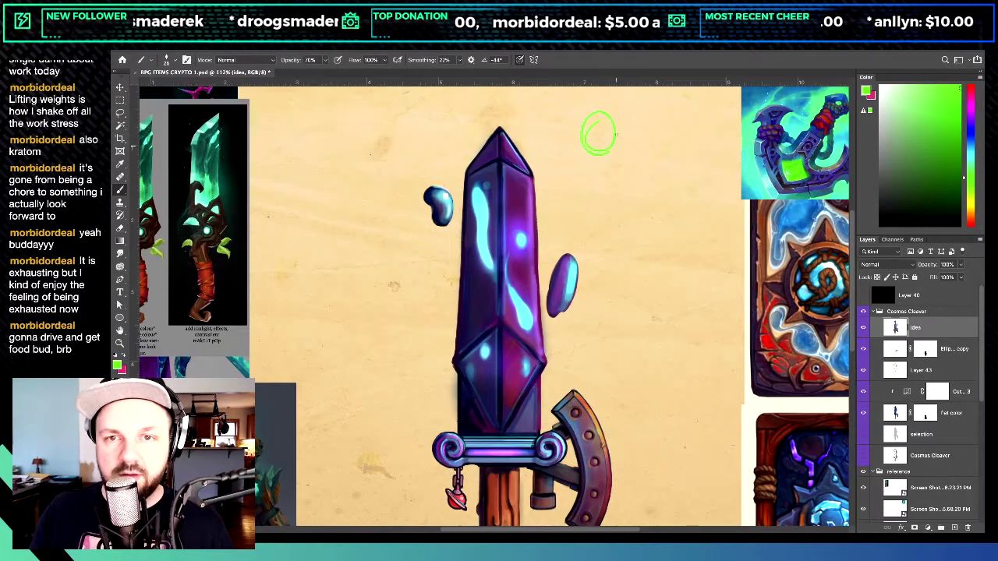
{"action": "key", "text": "ctrl+z"}
{"action": "left_click", "coordinate": [746, 116], "text": "alt"}
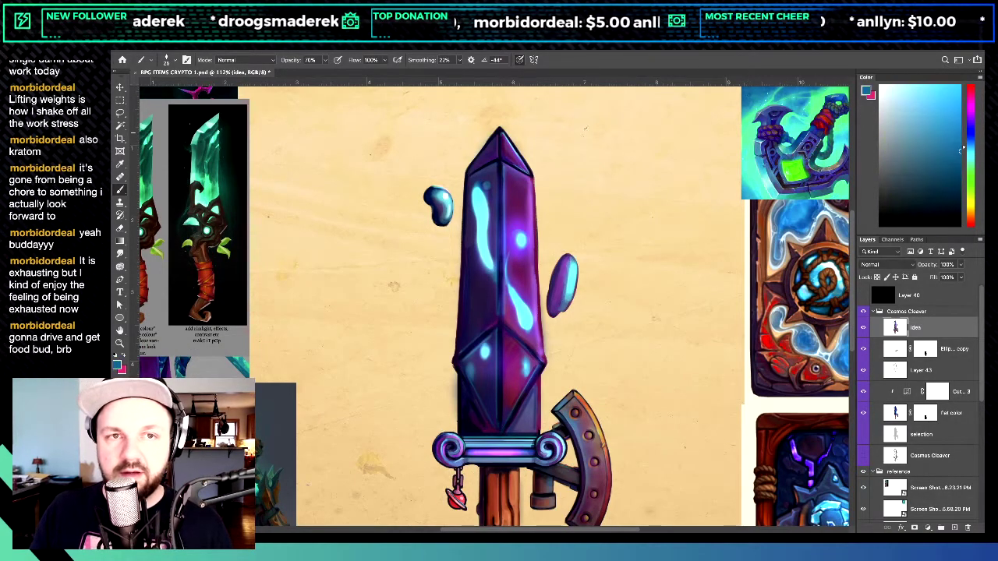
{"action": "mouse_move", "coordinate": [584, 127]}
{"action": "left_mouse_down"}
{"action": "mouse_move", "coordinate": [590, 152]}
{"action": "mouse_move", "coordinate": [587, 123]}
{"action": "left_mouse_up"}
{"action": "key", "text": "ctrl+z"}
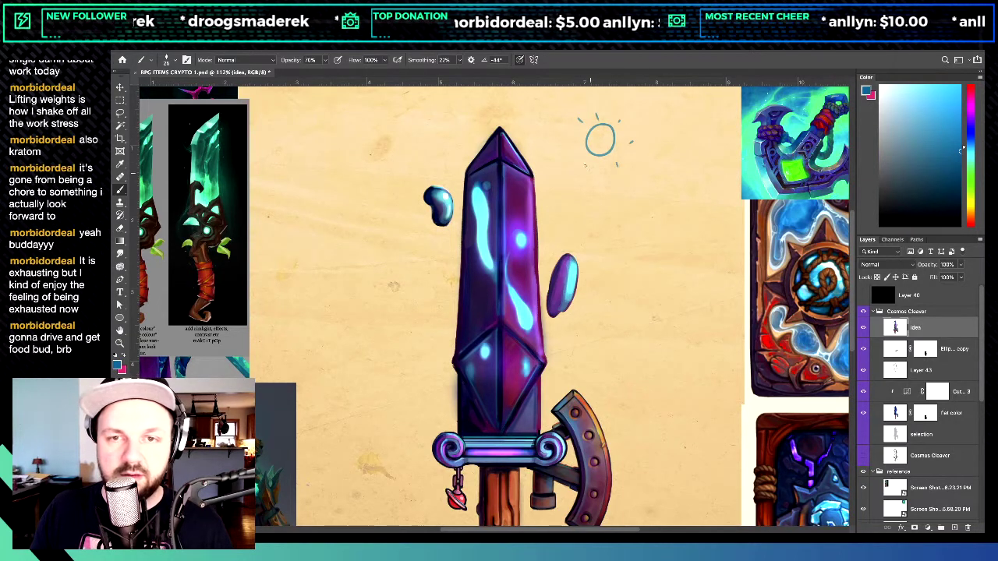
{"action": "left_click_drag", "start_coordinate": [551, 149], "coordinate": [547, 156]}
{"action": "left_click_drag", "start_coordinate": [547, 155], "coordinate": [557, 155]}
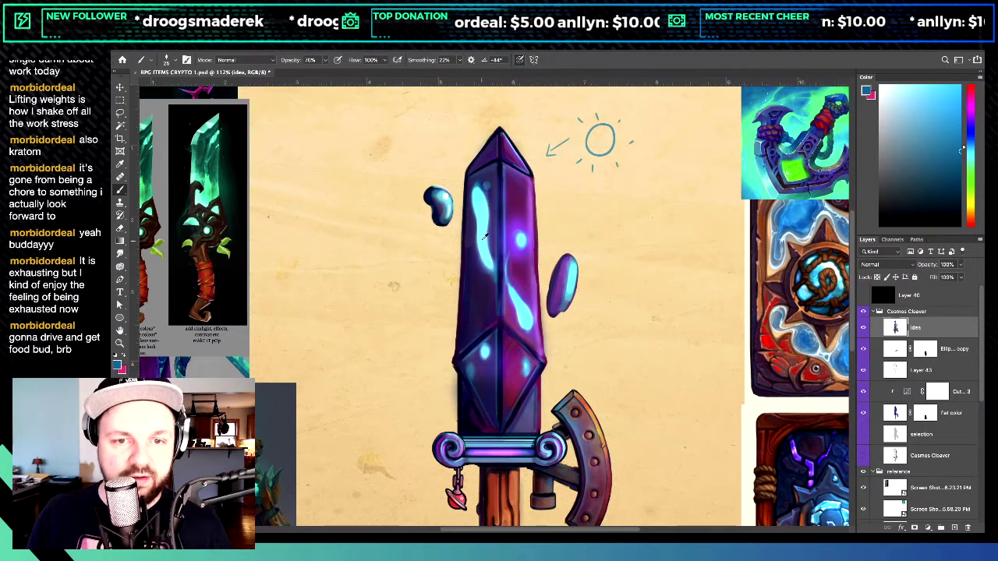
Step: Pick a pale blue brush colour for the blade's glowing markings
{"action": "left_click", "coordinate": [921, 95]}
{"action": "scroll", "coordinate": [499, 304], "scroll_direction": "up", "scroll_amount": 5}
{"action": "scroll", "coordinate": [499, 304], "scroll_direction": "down", "scroll_amount": 2}
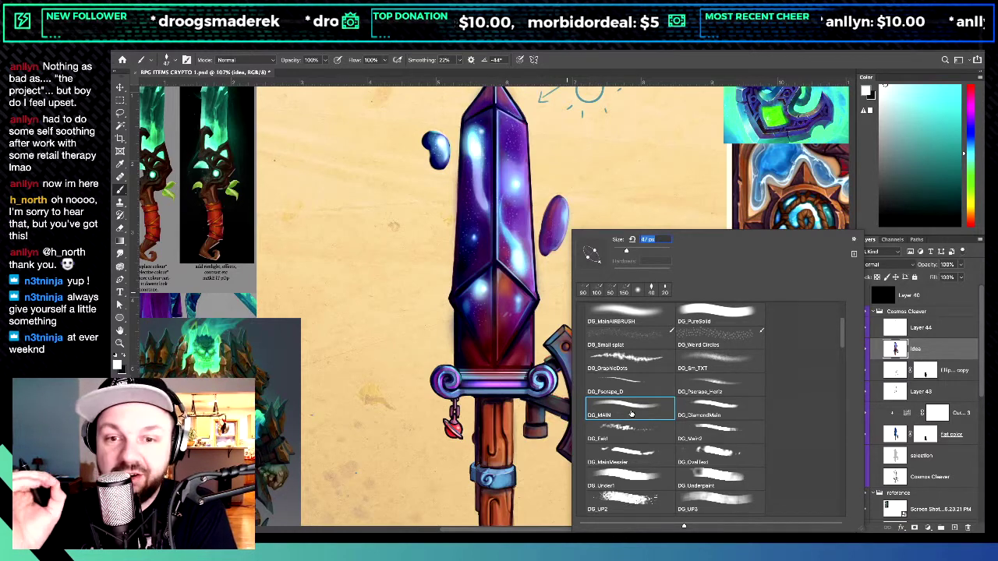
{"action": "type", "text": "1"}
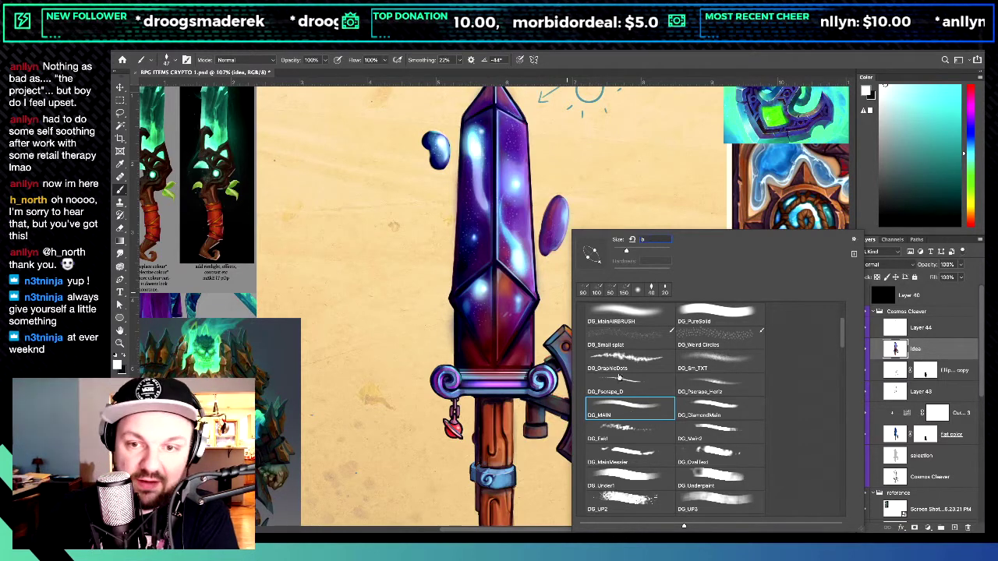
{"action": "key", "text": "BackSpace"}
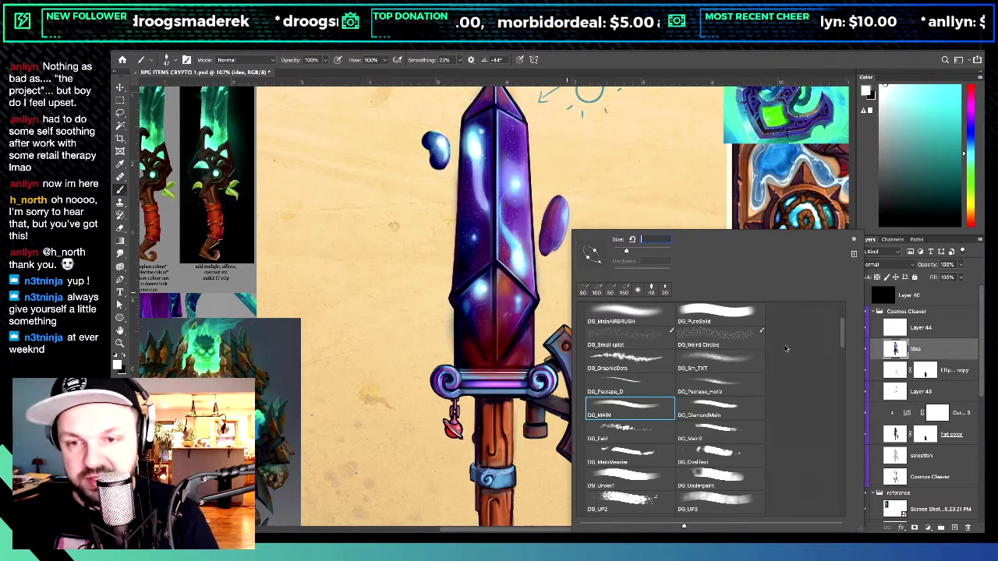
{"action": "key", "text": "Return"}
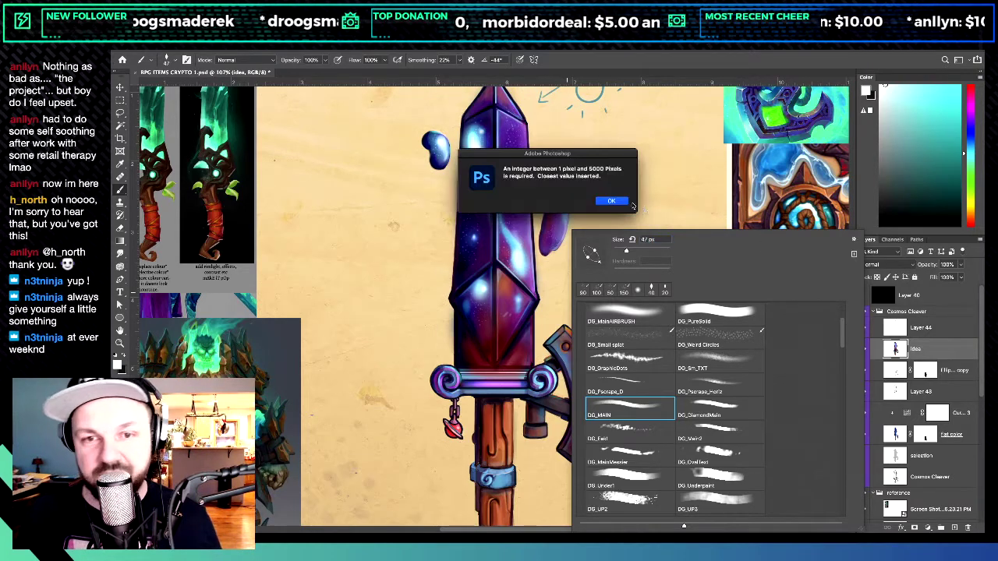
{"action": "key", "text": "Return"}
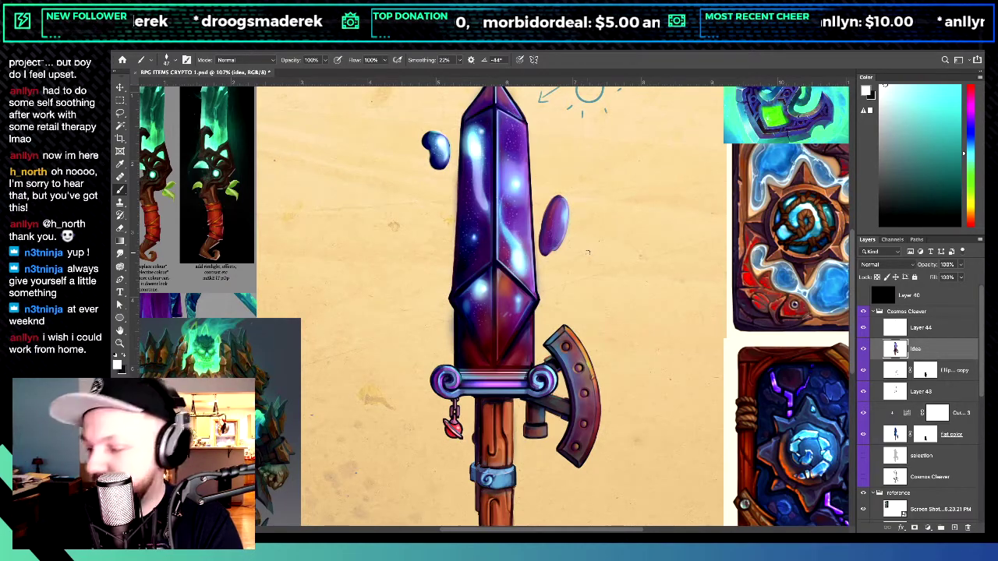
Step: Darken the diamond's upper edges in Color Burn mode at 40% opacity, and try a stroke on the floating purple stone
{"action": "scroll", "coordinate": [492, 297], "scroll_direction": "up", "scroll_amount": 2}
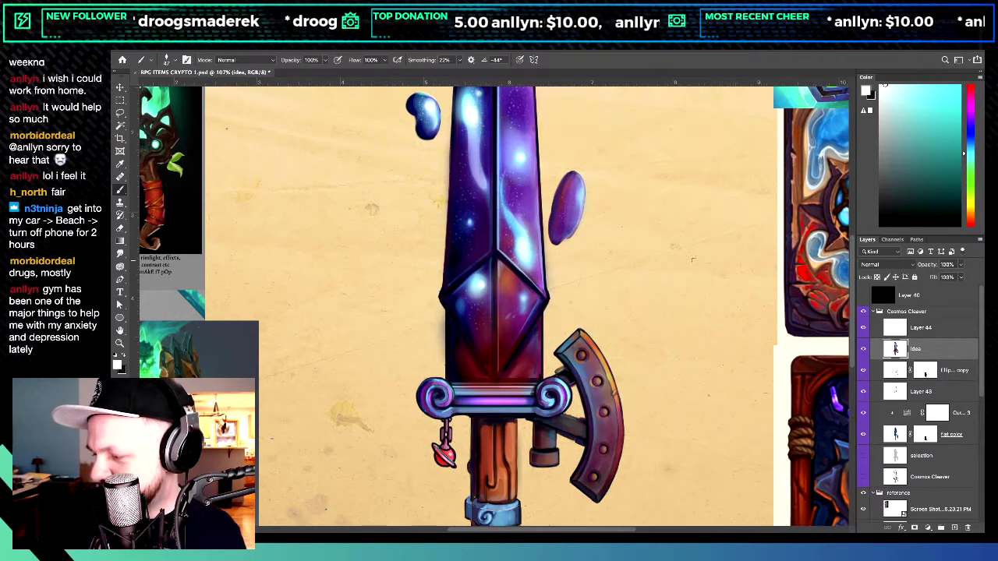
{"action": "scroll", "coordinate": [692, 259], "scroll_direction": "up", "scroll_amount": 2}
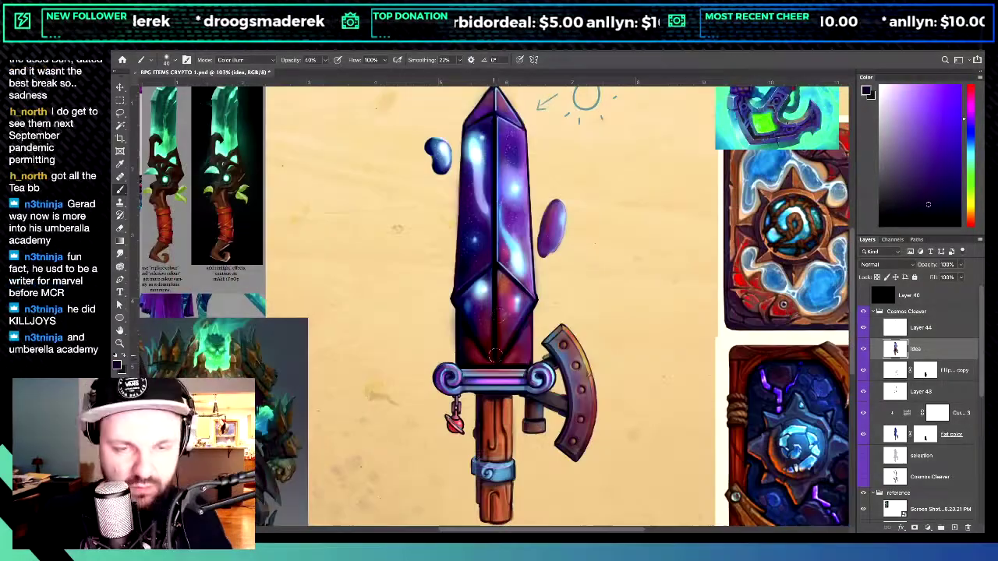
{"action": "mouse_move", "coordinate": [488, 267]}
{"action": "left_mouse_down"}
{"action": "mouse_move", "coordinate": [459, 296]}
{"action": "mouse_move", "coordinate": [493, 265]}
{"action": "mouse_move", "coordinate": [464, 289]}
{"action": "mouse_move", "coordinate": [497, 282]}
{"action": "mouse_move", "coordinate": [468, 315]}
{"action": "left_mouse_up"}
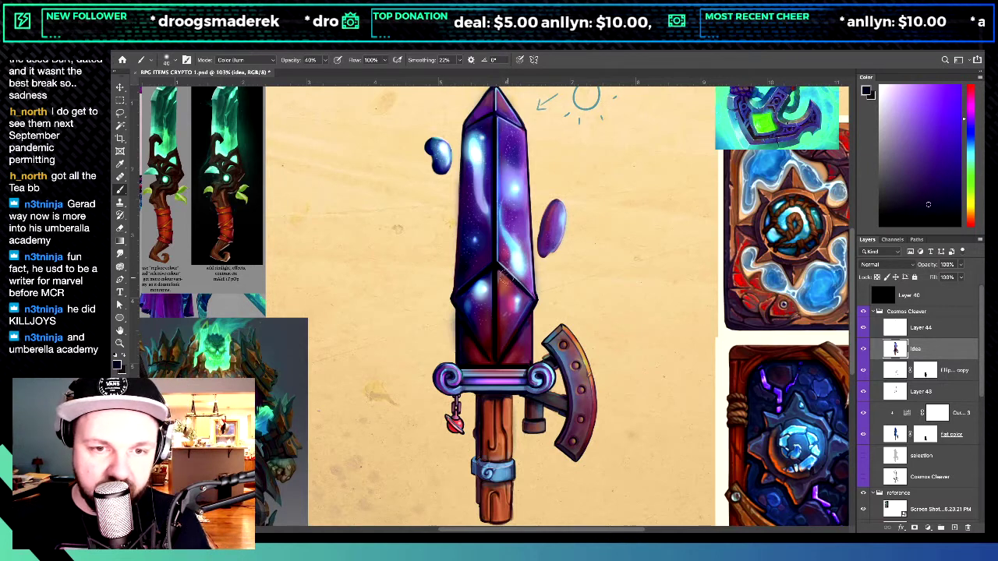
{"action": "left_click_drag", "start_coordinate": [504, 272], "coordinate": [524, 289]}
{"action": "mouse_move", "coordinate": [557, 204]}
{"action": "left_mouse_down"}
{"action": "mouse_move", "coordinate": [545, 231]}
{"action": "mouse_move", "coordinate": [547, 221]}
{"action": "left_mouse_up"}
{"action": "key", "text": "super+z"}
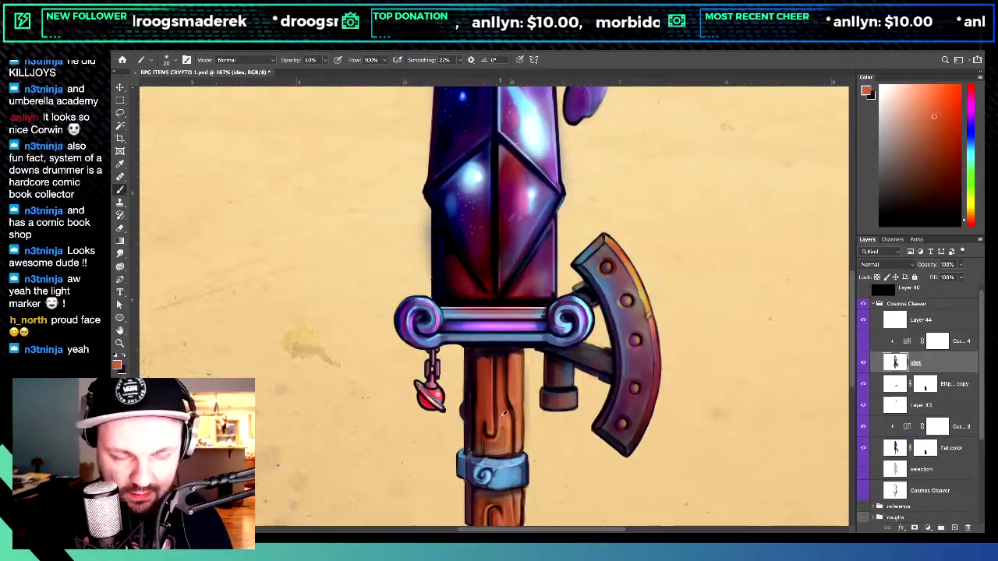
Step: Sample orange-brown tones from the wooden grip and brush them down its upper section in Normal mode at 40% opacity
{"action": "left_click", "coordinate": [501, 417], "text": "alt"}
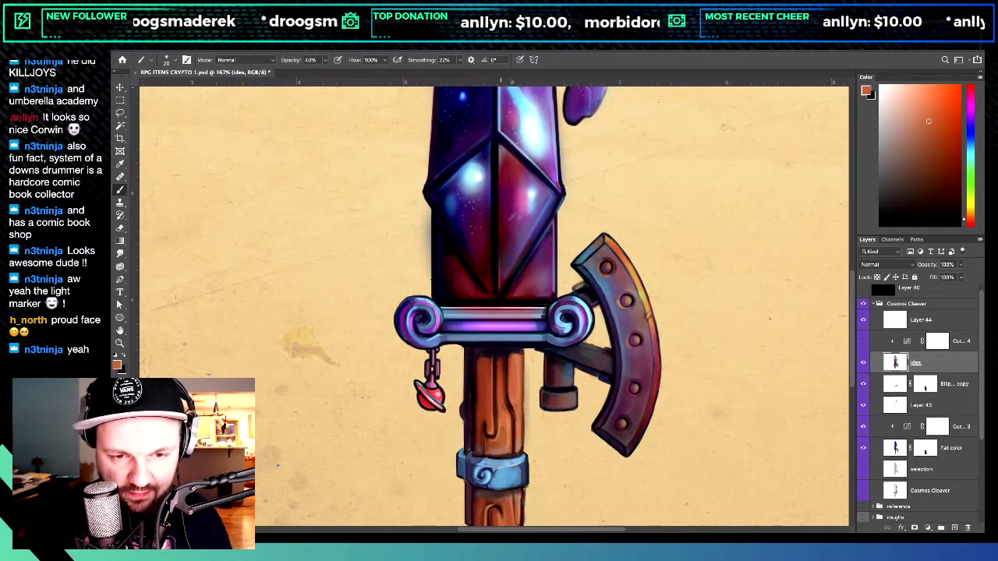
{"action": "left_click_drag", "start_coordinate": [499, 371], "coordinate": [507, 424]}
{"action": "left_click", "coordinate": [504, 404], "text": "alt"}
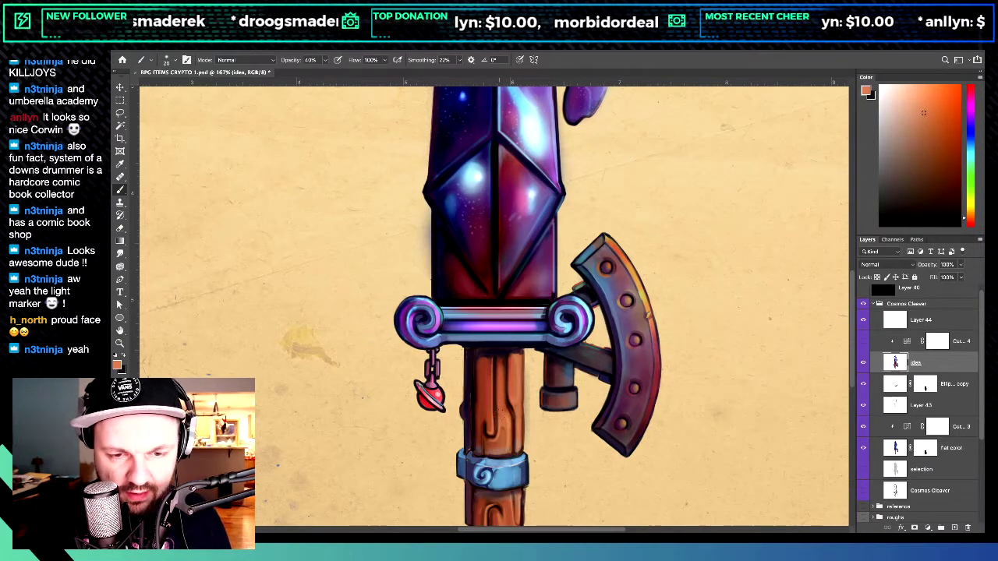
{"action": "left_click_drag", "start_coordinate": [503, 377], "coordinate": [502, 398]}
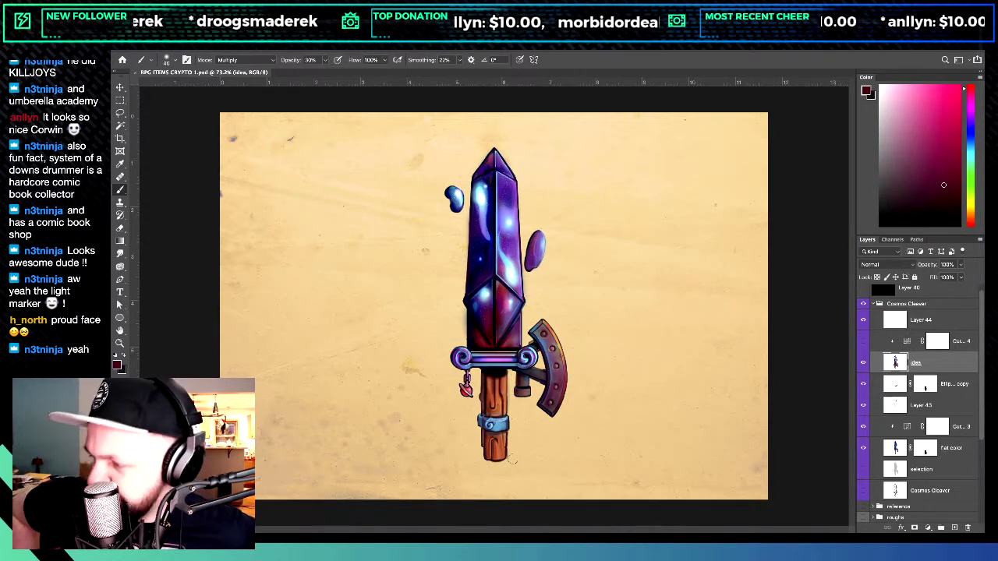
Step: Show the Cosmos Cleaver sketch layer and move the sketch to the left of the painted sword
{"action": "scroll", "coordinate": [512, 461], "scroll_direction": "up", "scroll_amount": 1}
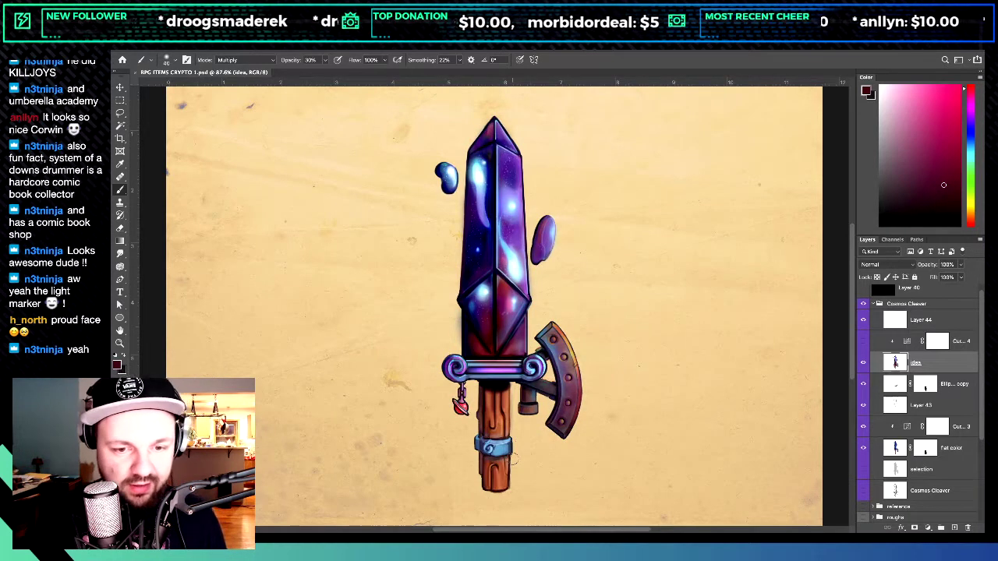
{"action": "scroll", "coordinate": [513, 460], "scroll_direction": "down", "scroll_amount": 1}
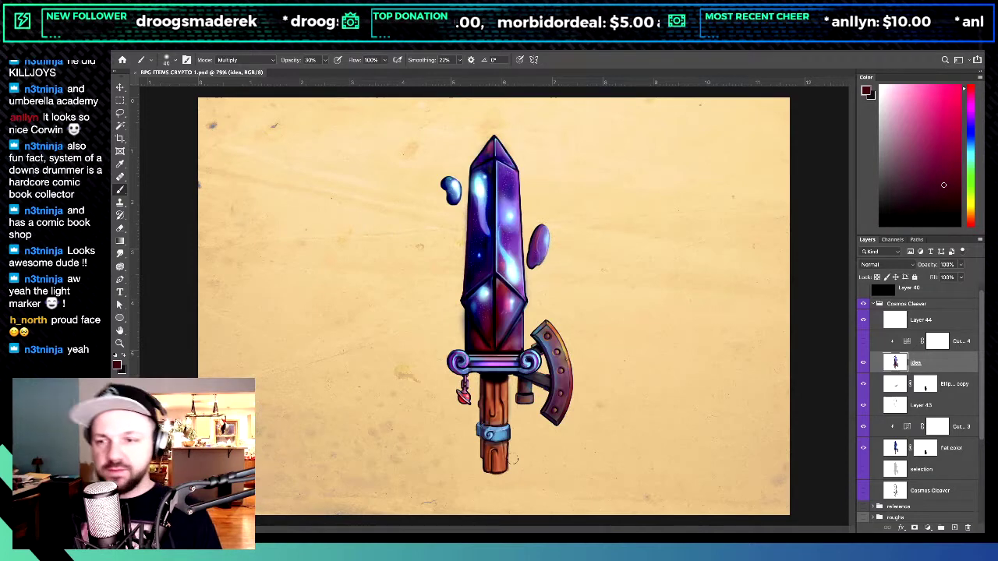
{"action": "left_click", "coordinate": [864, 491]}
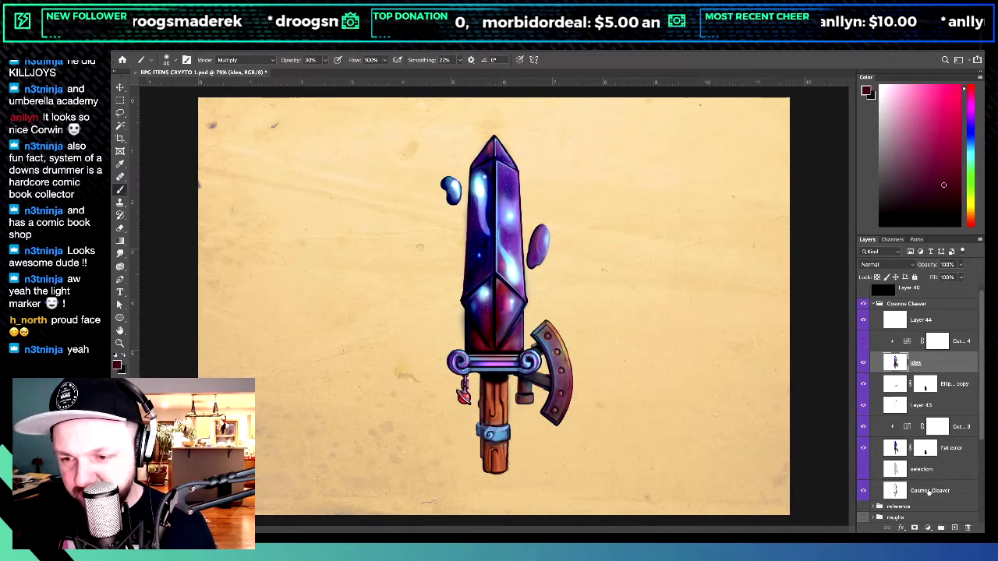
{"action": "left_click", "coordinate": [940, 491]}
{"action": "key", "text": "v"}
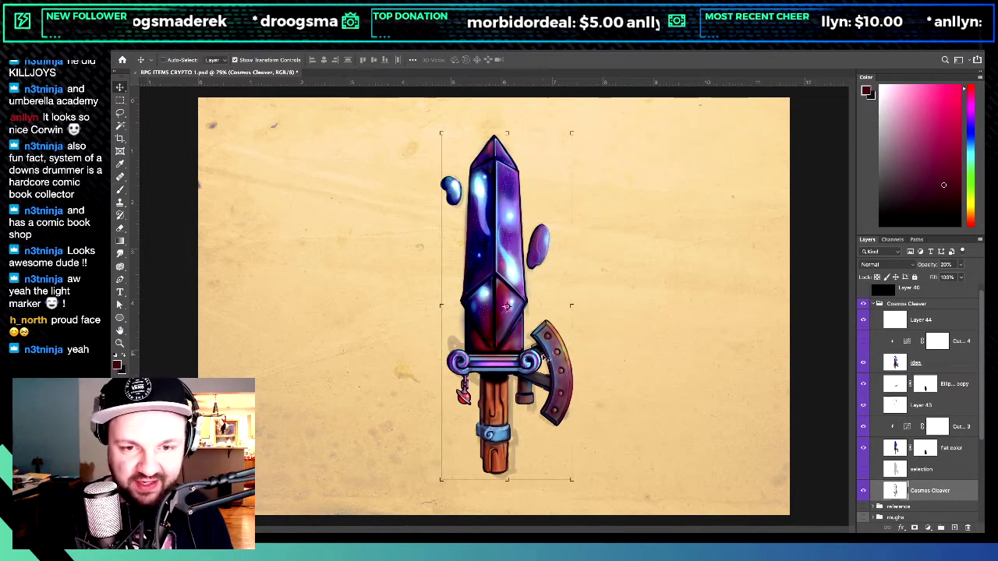
{"action": "left_click_drag", "start_coordinate": [460, 321], "coordinate": [334, 320]}
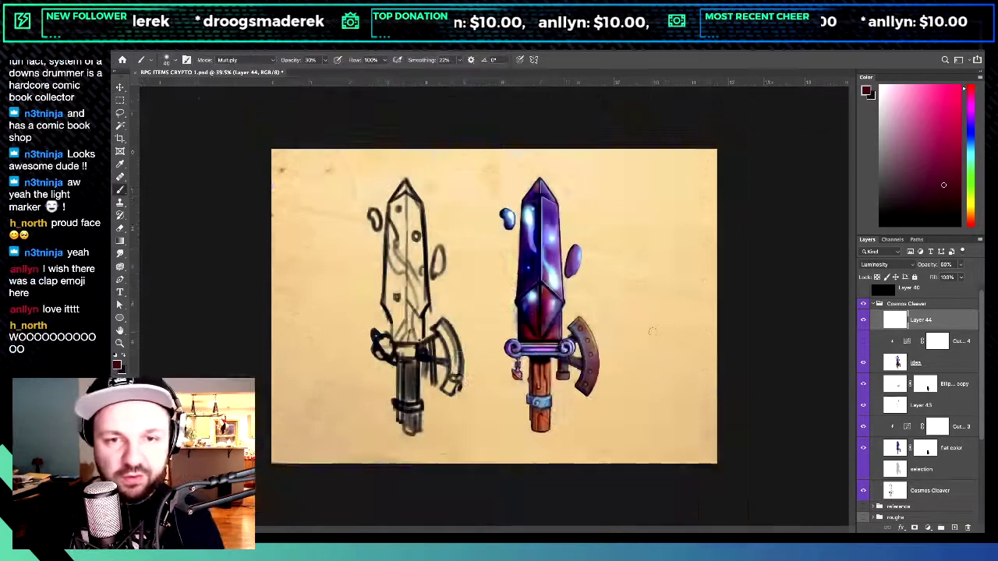
Step: Compare the original sketch with the painted sword, checking the blade, crossguard, curved side piece and handle
{"action": "key", "text": "ctrl+0"}
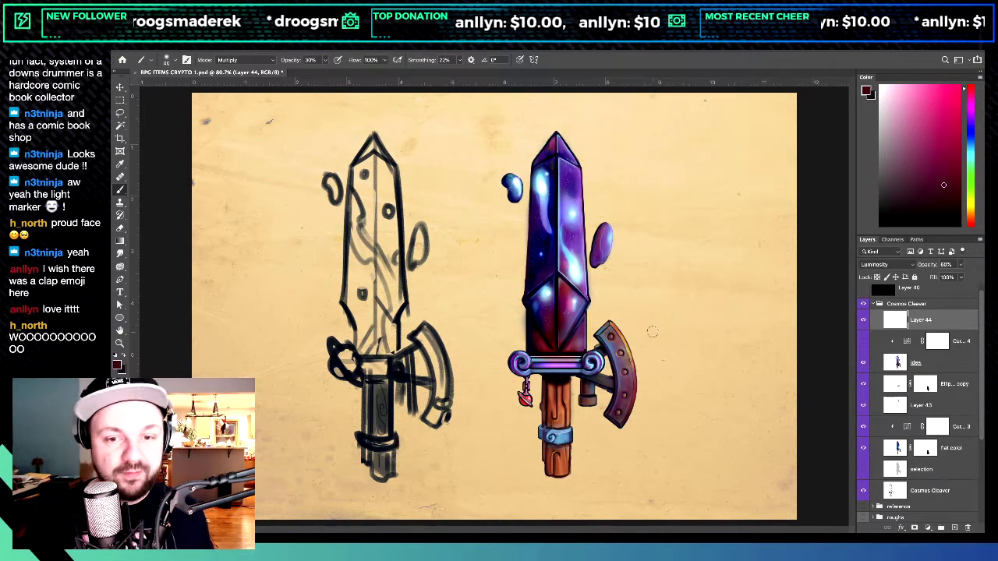
{"action": "scroll", "coordinate": [652, 332], "scroll_direction": "down", "scroll_amount": 1}
{"action": "scroll", "coordinate": [652, 332], "scroll_direction": "down", "scroll_amount": 1}
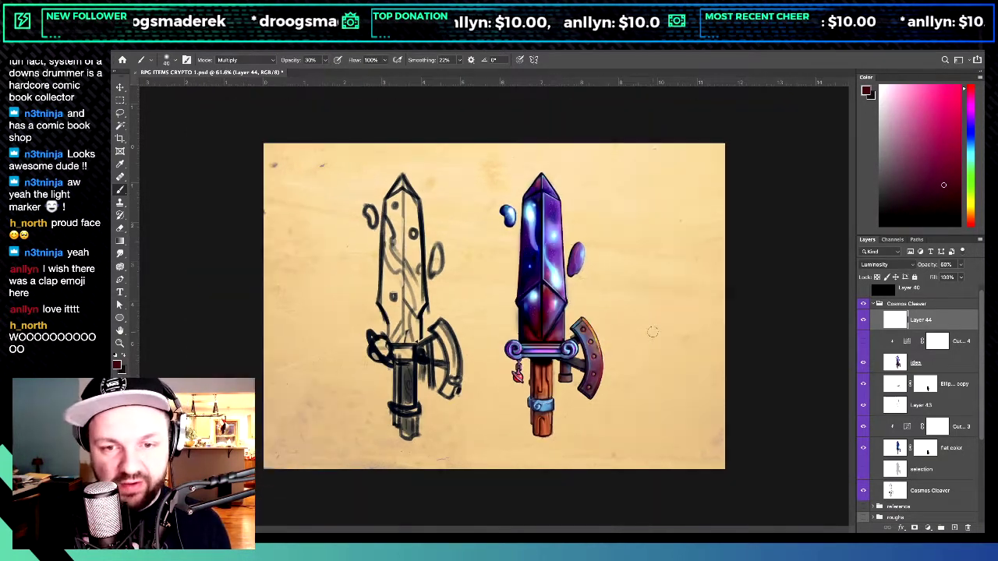
{"action": "scroll", "coordinate": [652, 332], "scroll_direction": "up", "scroll_amount": 2}
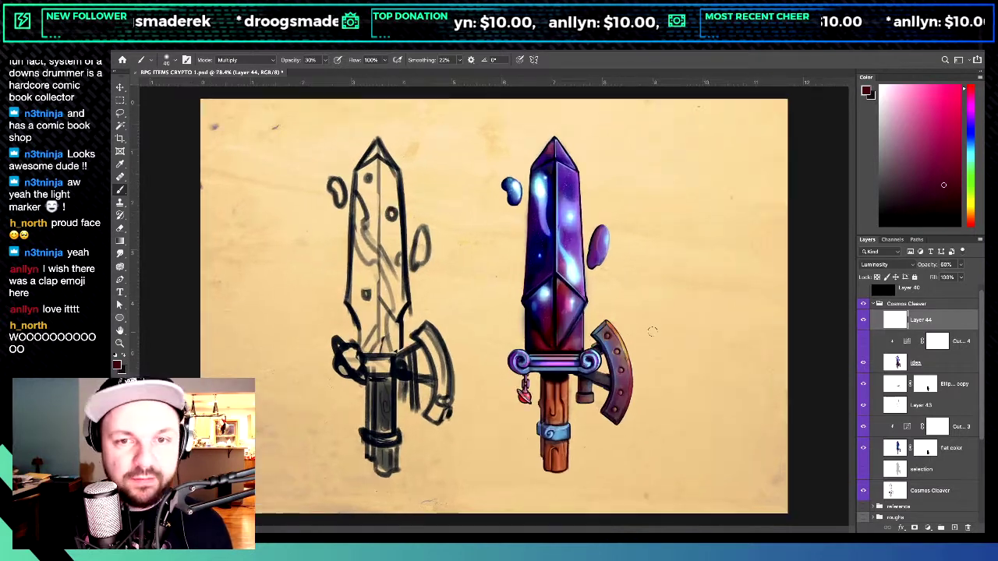
{"action": "scroll", "coordinate": [652, 330], "scroll_direction": "up", "scroll_amount": 1}
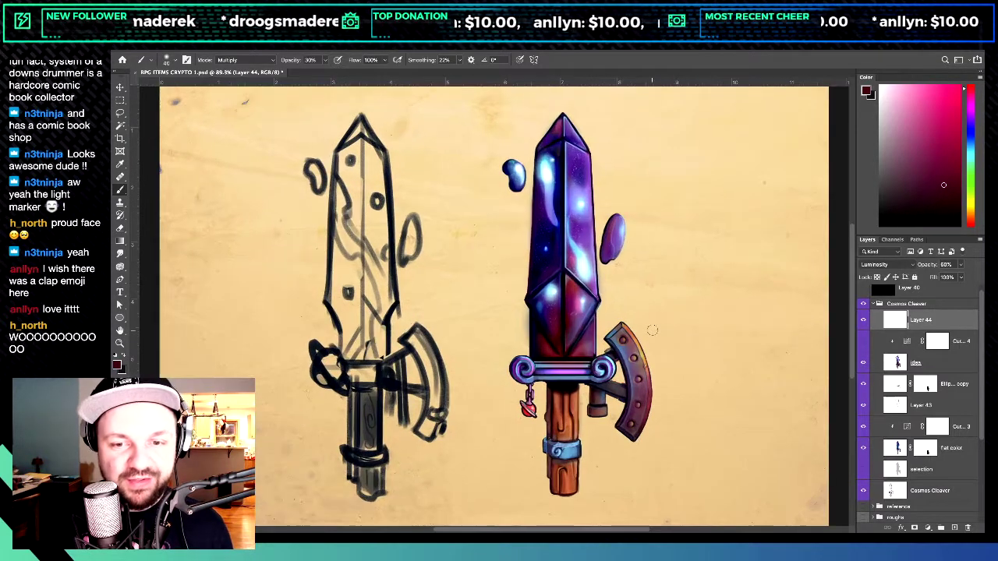
{"action": "scroll", "coordinate": [652, 336], "scroll_direction": "right", "scroll_amount": 1}
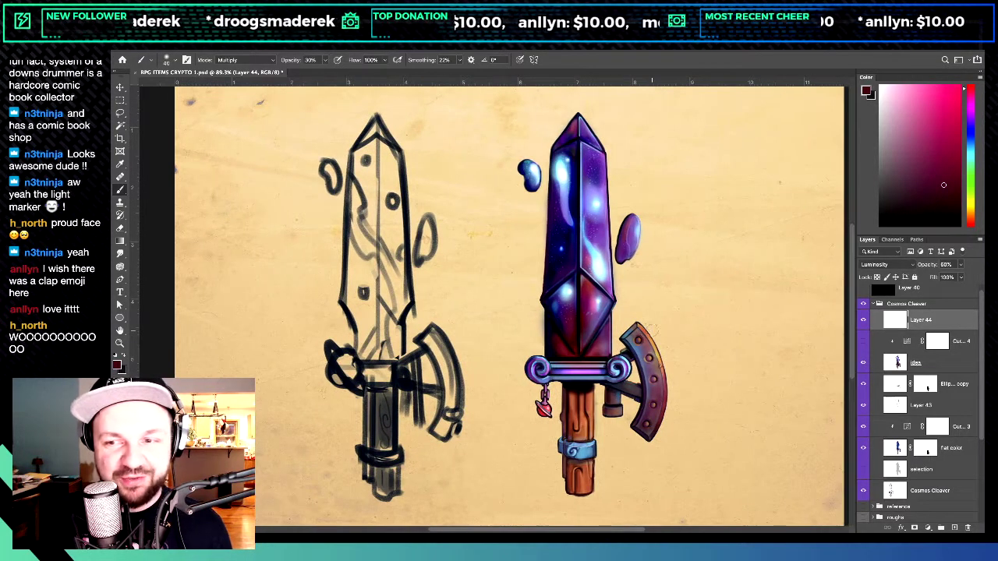